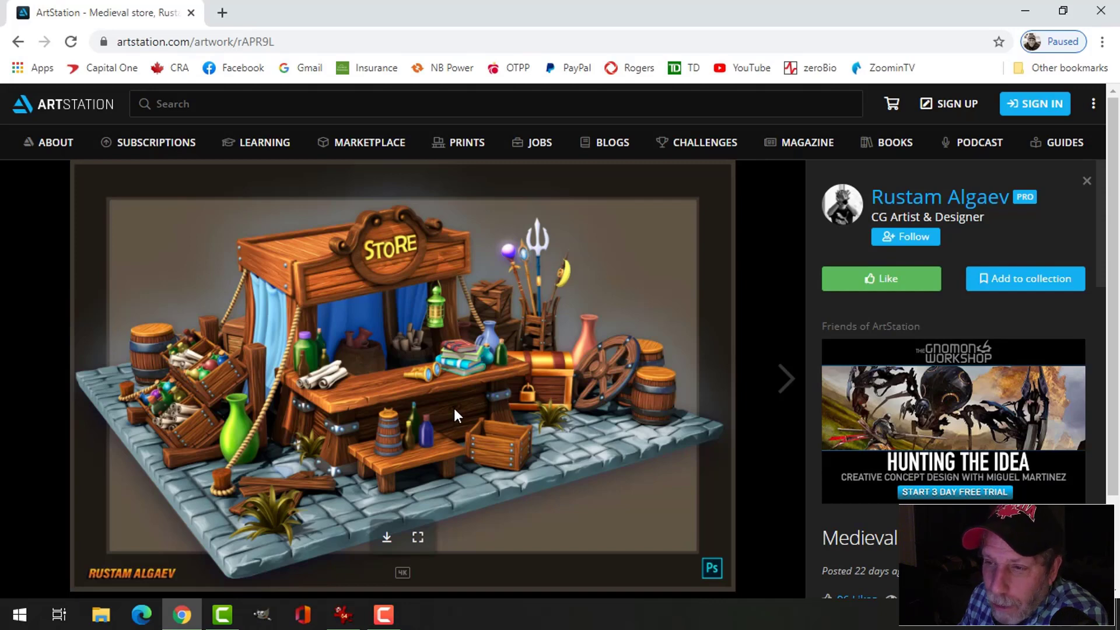
# Step: View the Medieval store artwork at full size, examine the stall's props including the hanging lantern, and close the image
pyautogui.click(421, 538)
pyautogui.click(559, 408)
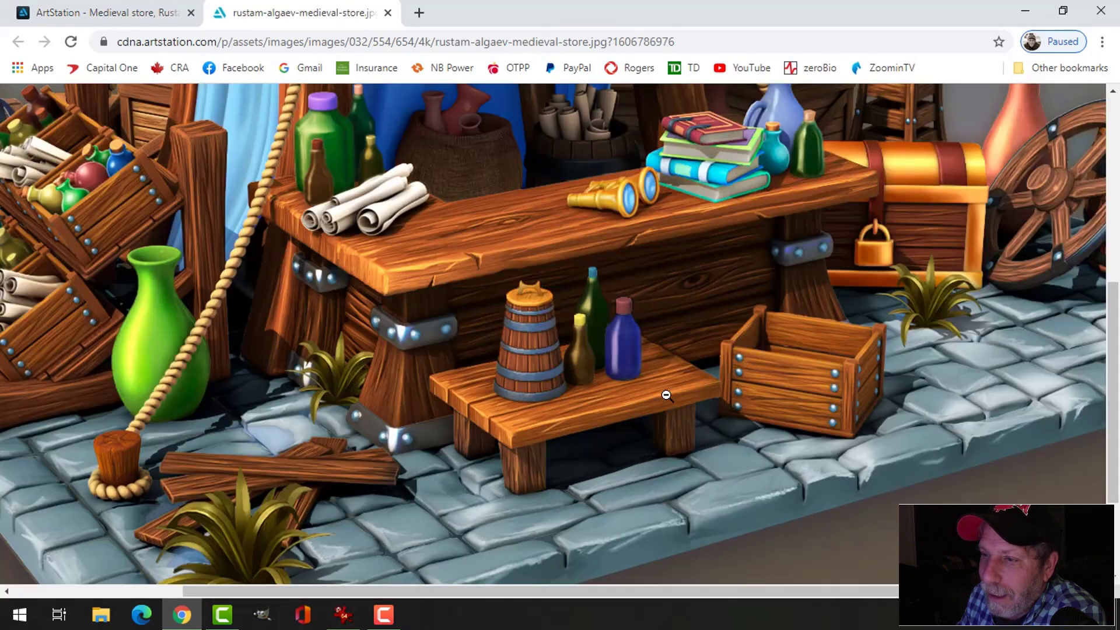
pyautogui.scroll(4, 925, 384)
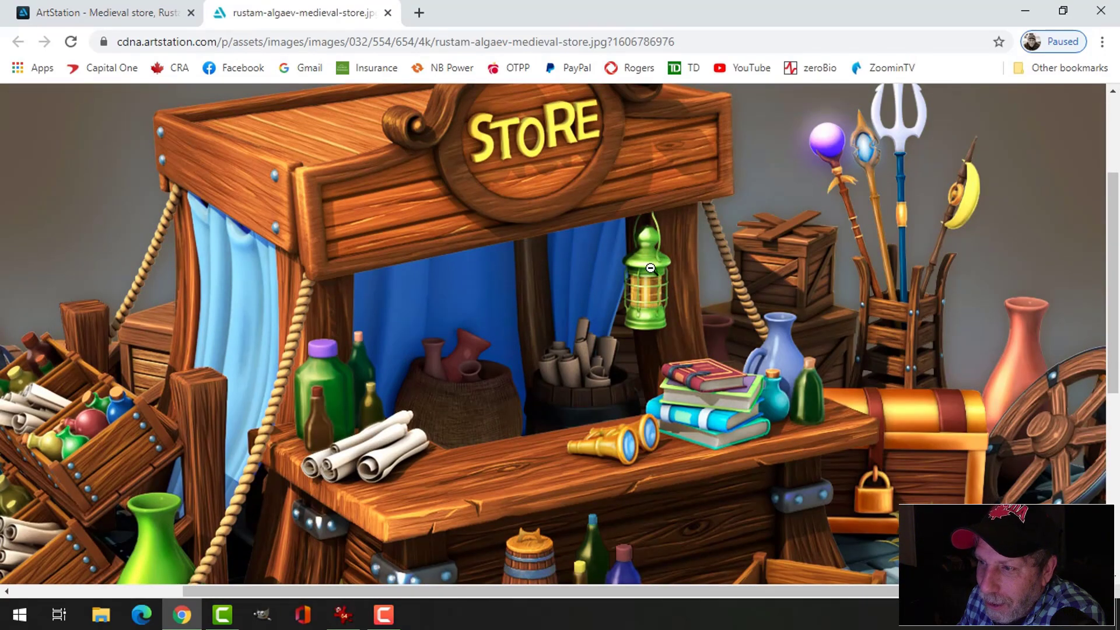
pyautogui.scroll(-2, 662, 322)
pyautogui.scroll(-3, 663, 321)
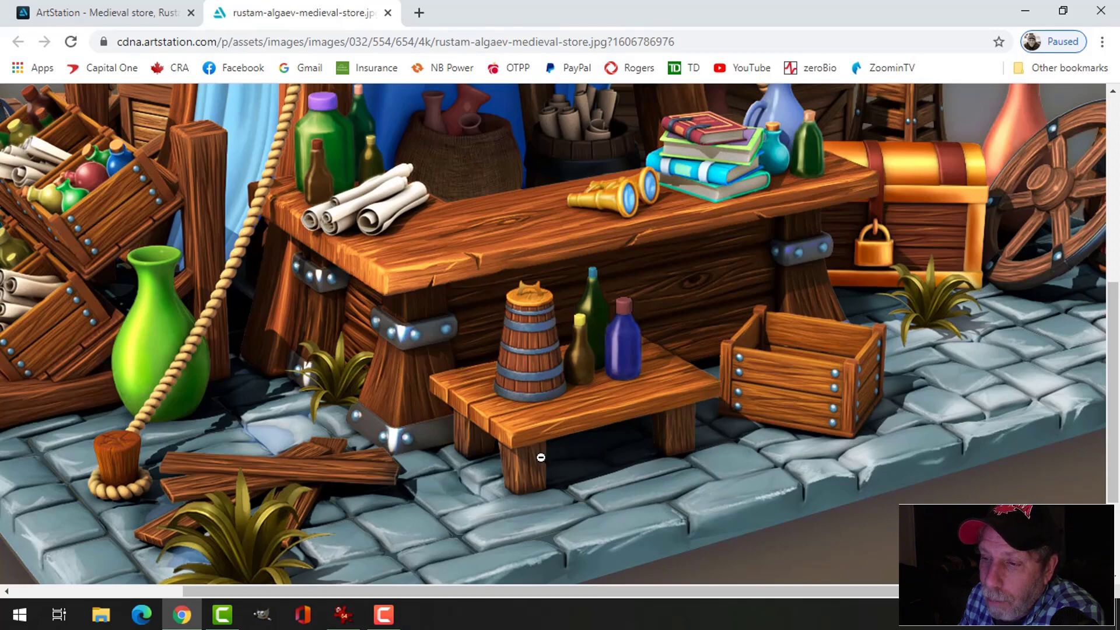
pyautogui.scroll(1, 544, 452)
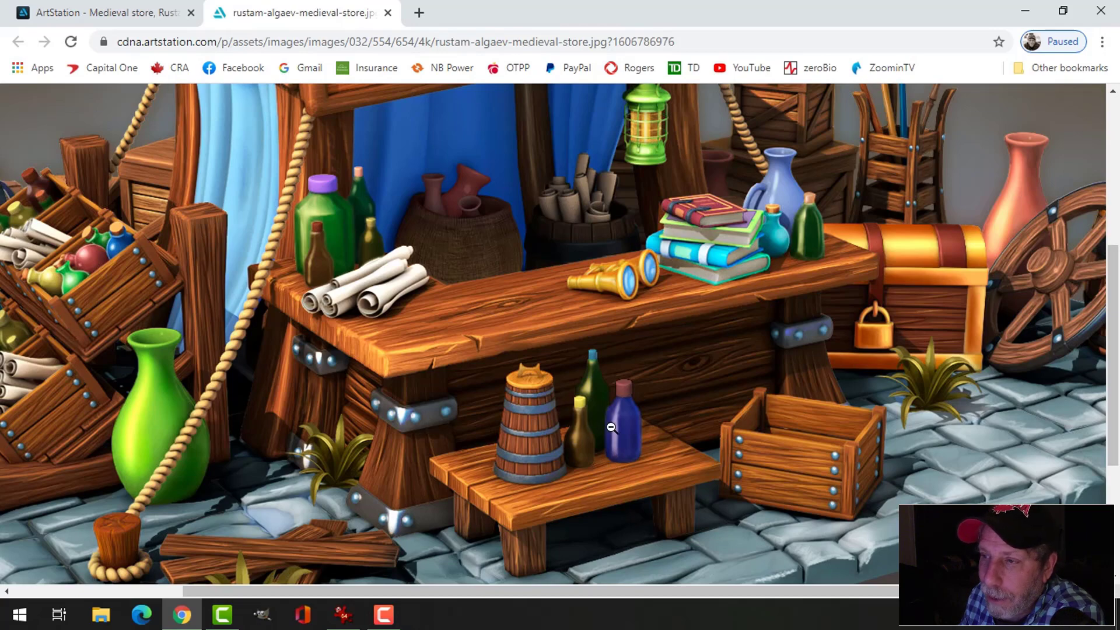
pyautogui.scroll(1, 611, 427)
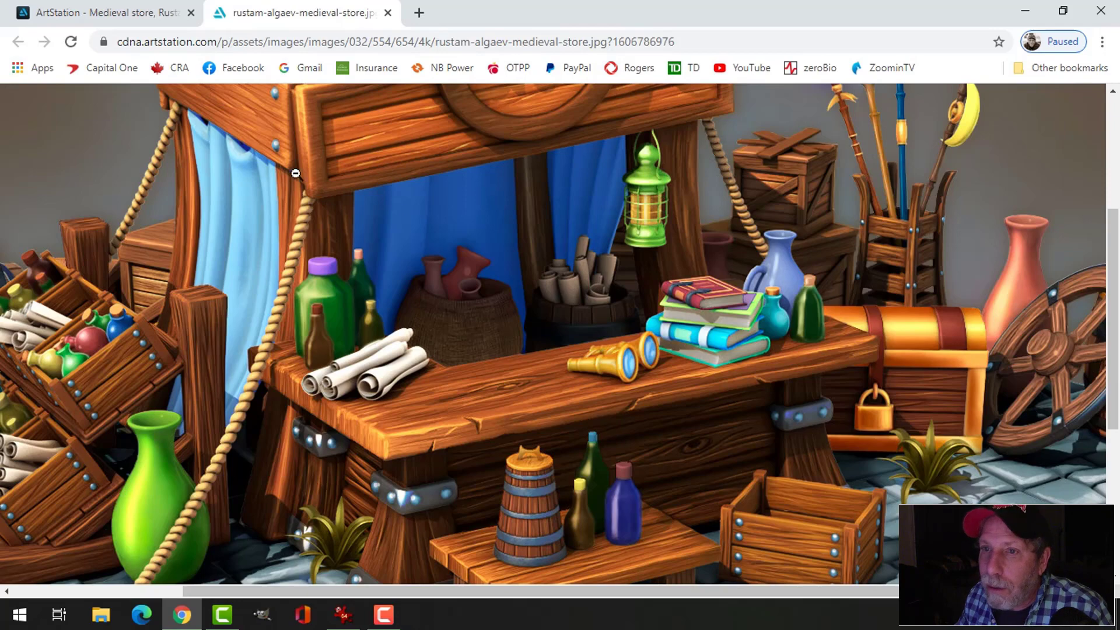
pyautogui.click(388, 12)
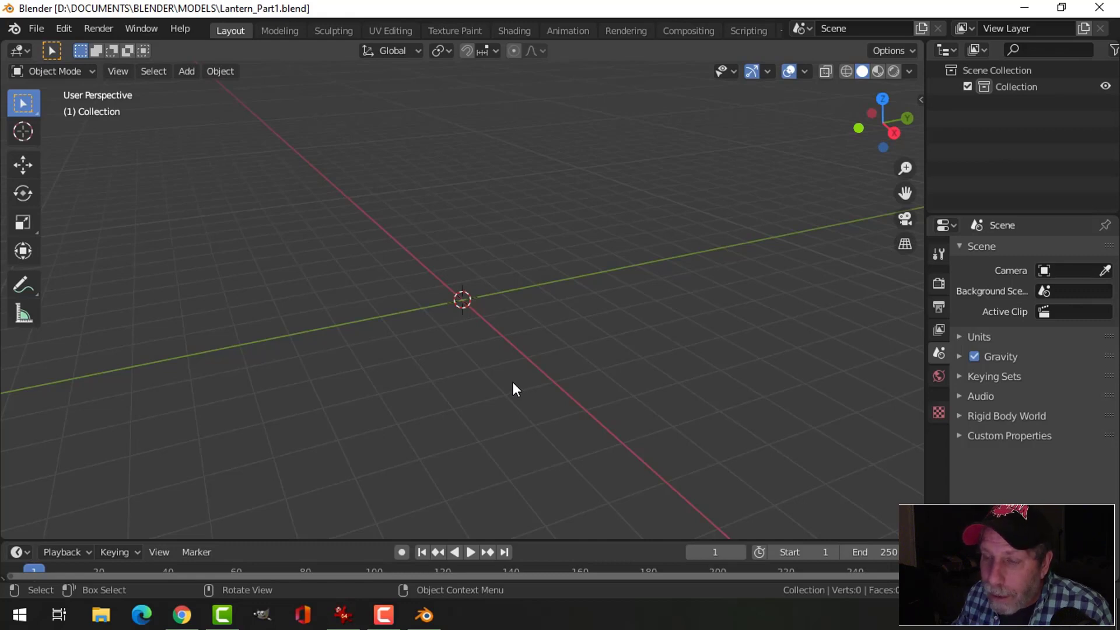
# Step: Add the medieval store illustration from the REFERENCE IMAGES folder to the scene as a reference image
pyautogui.hotkey('shift', 'a')
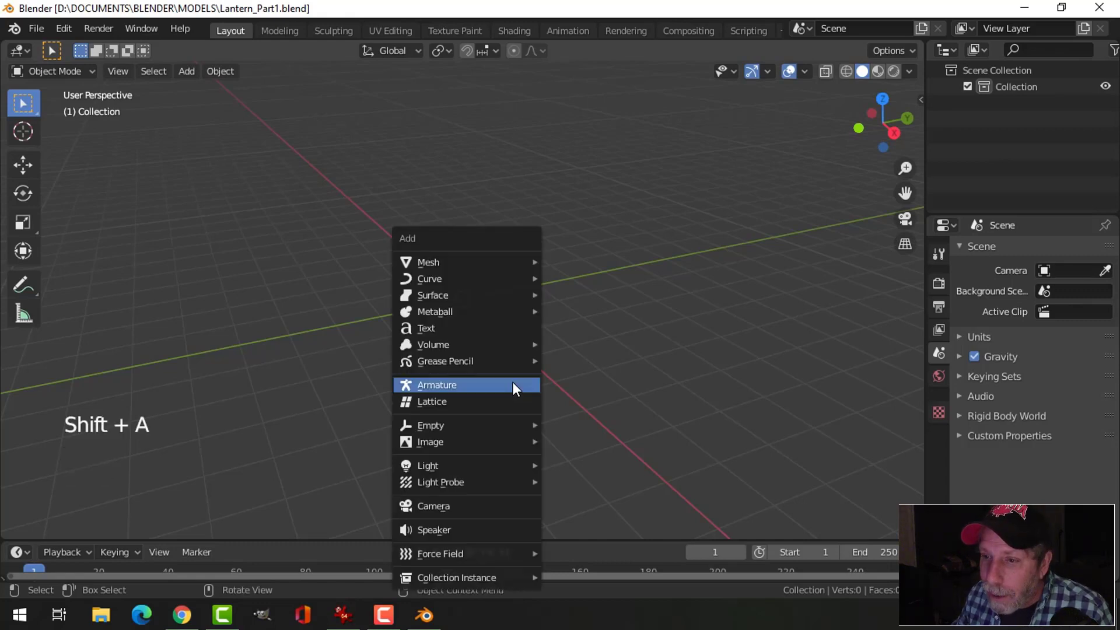
pyautogui.moveTo(468, 441)
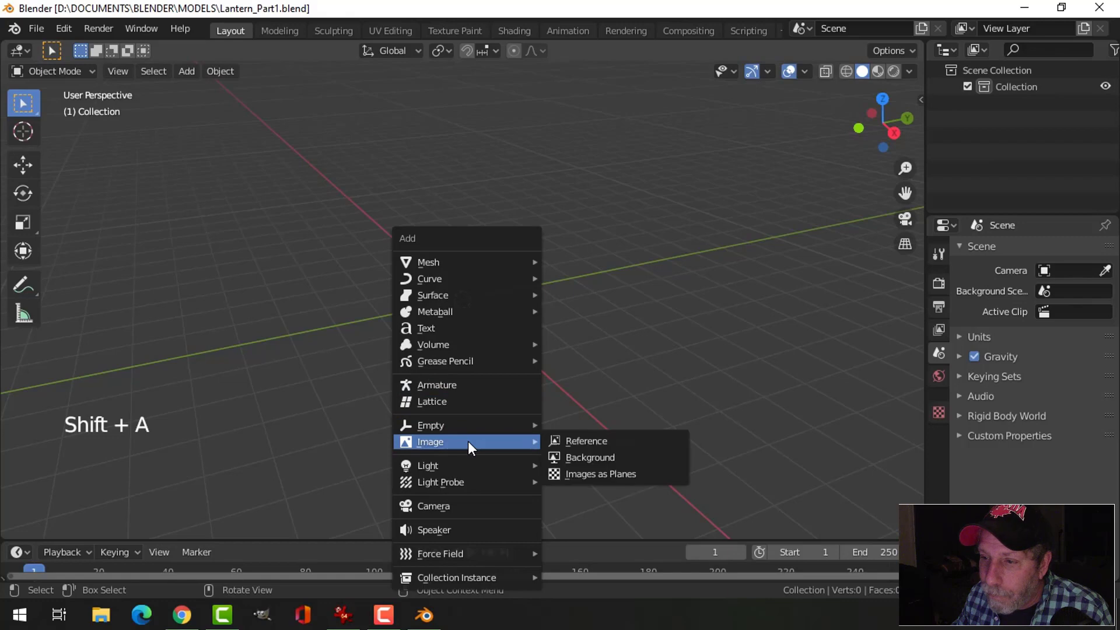
pyautogui.click(579, 439)
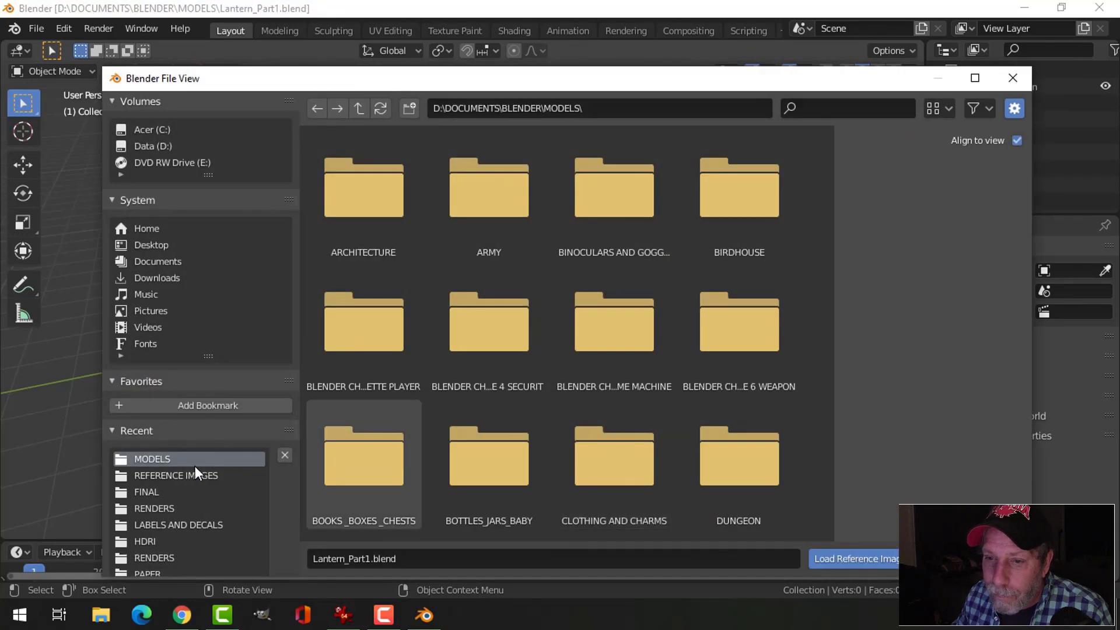
pyautogui.click(195, 474)
pyautogui.scroll(-3, 682, 413)
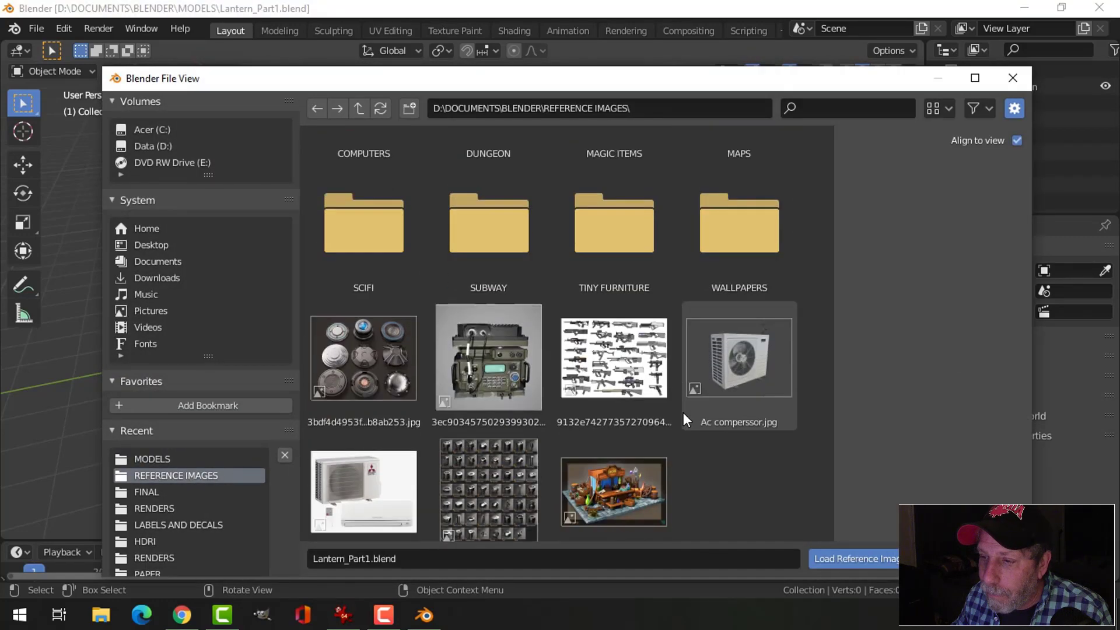
pyautogui.click(588, 496)
pyautogui.click(862, 561)
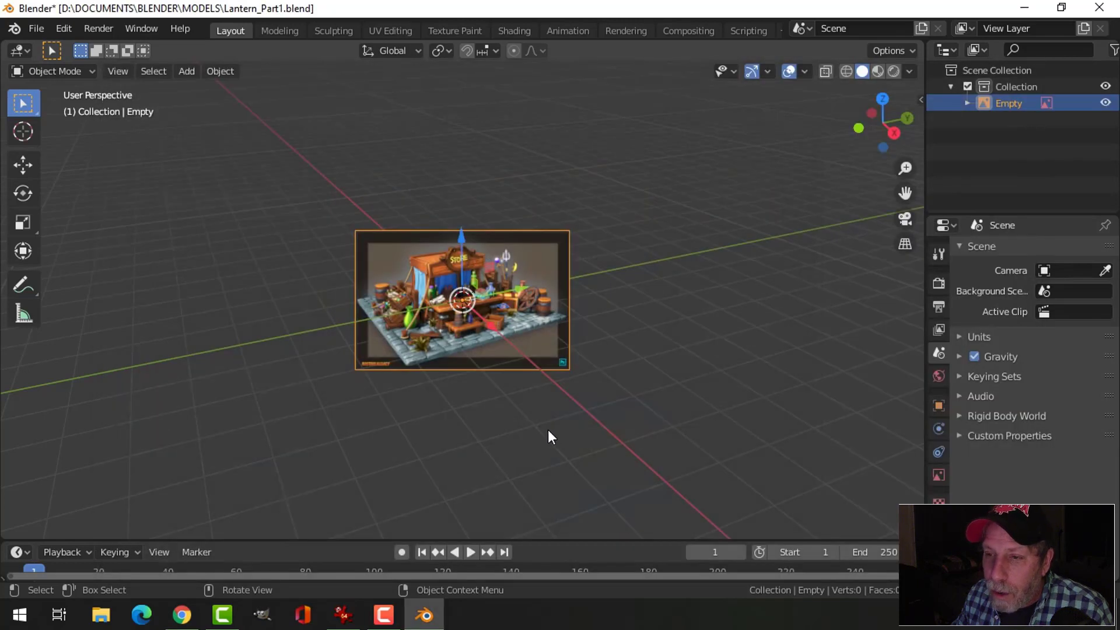
# Step: Clear the reference image's rotation and stand it upright by rotating it 90 degrees about the X axis
pyautogui.moveTo(547, 430); pyautogui.dragTo(573, 416, button='middle')
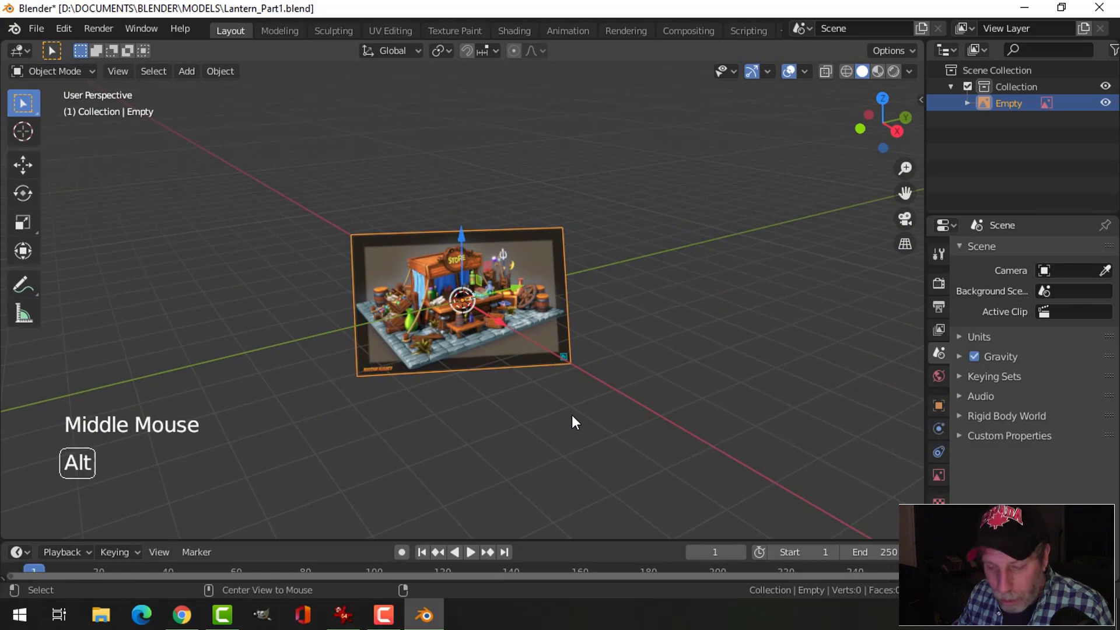
pyautogui.hotkey('alt', 'r')
pyautogui.moveTo(505, 400); pyautogui.dragTo(513, 424, button='middle')
pyautogui.write('r')
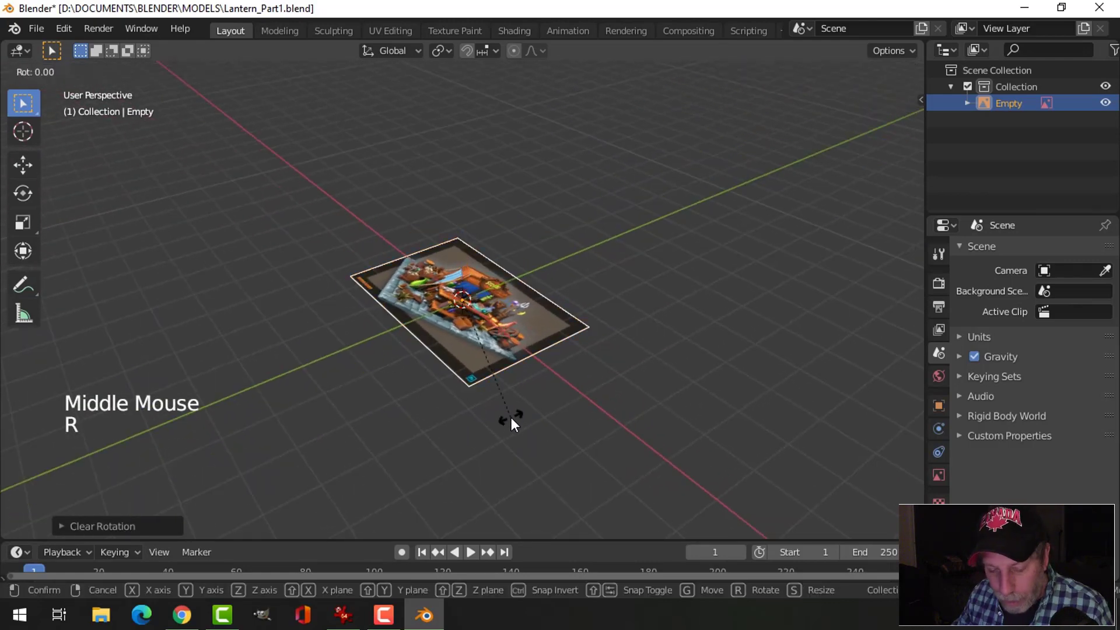
pyautogui.write('x90')
pyautogui.press('Return')
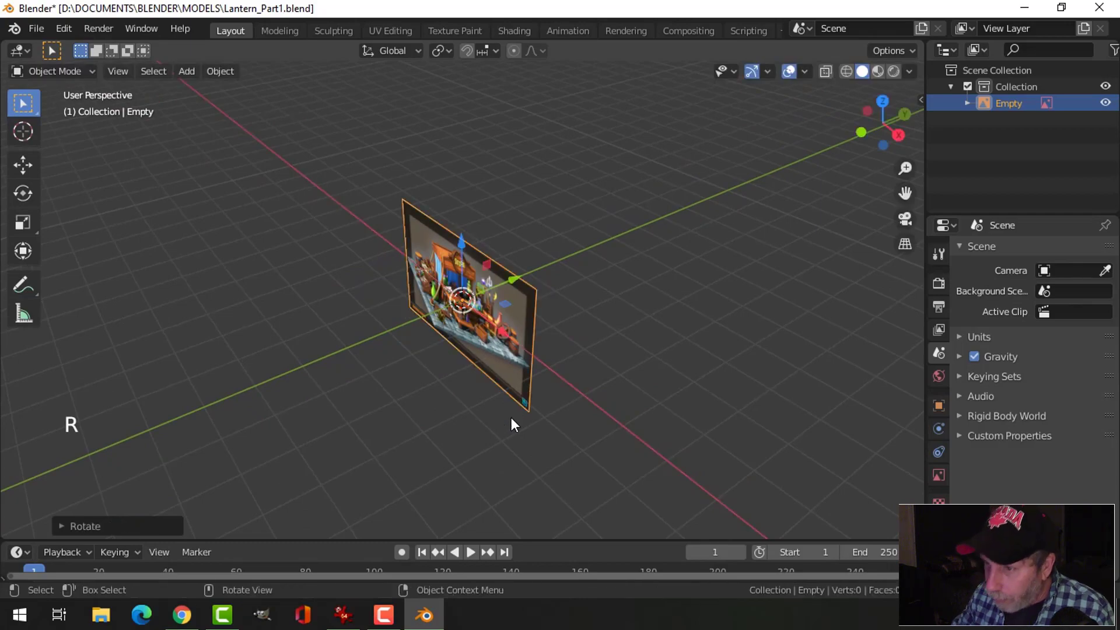
# Step: In front view, move the reference image so the bottom centre of the green lantern's base sits at the world origin
pyautogui.press('KP_1')
pyautogui.scroll(6, 523, 419)
pyautogui.scroll(2, 523, 419)
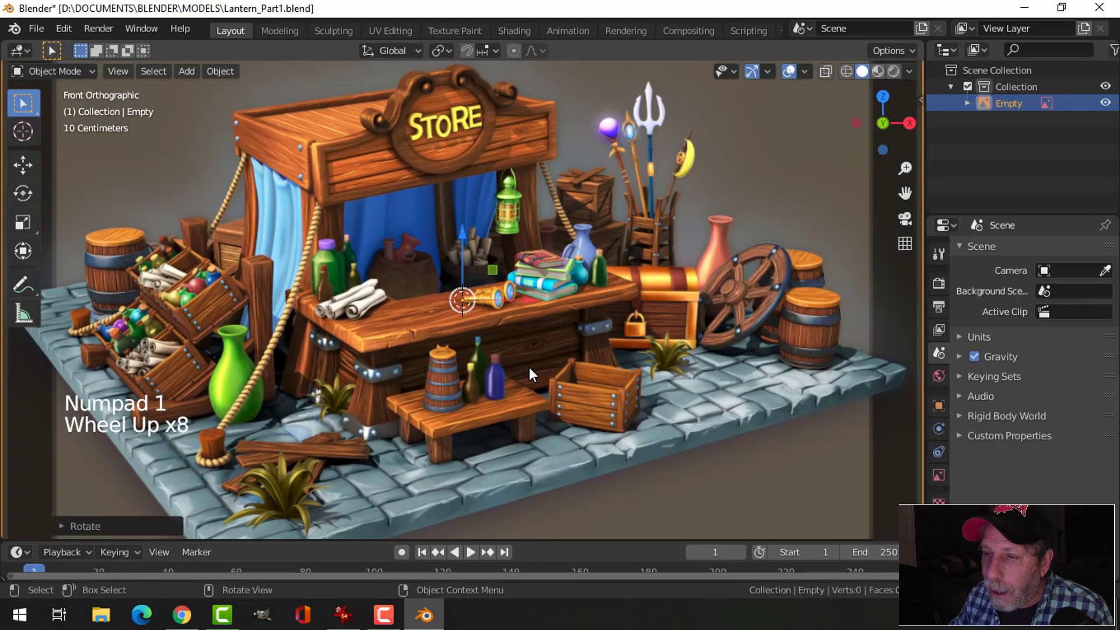
pyautogui.scroll(2, 544, 343)
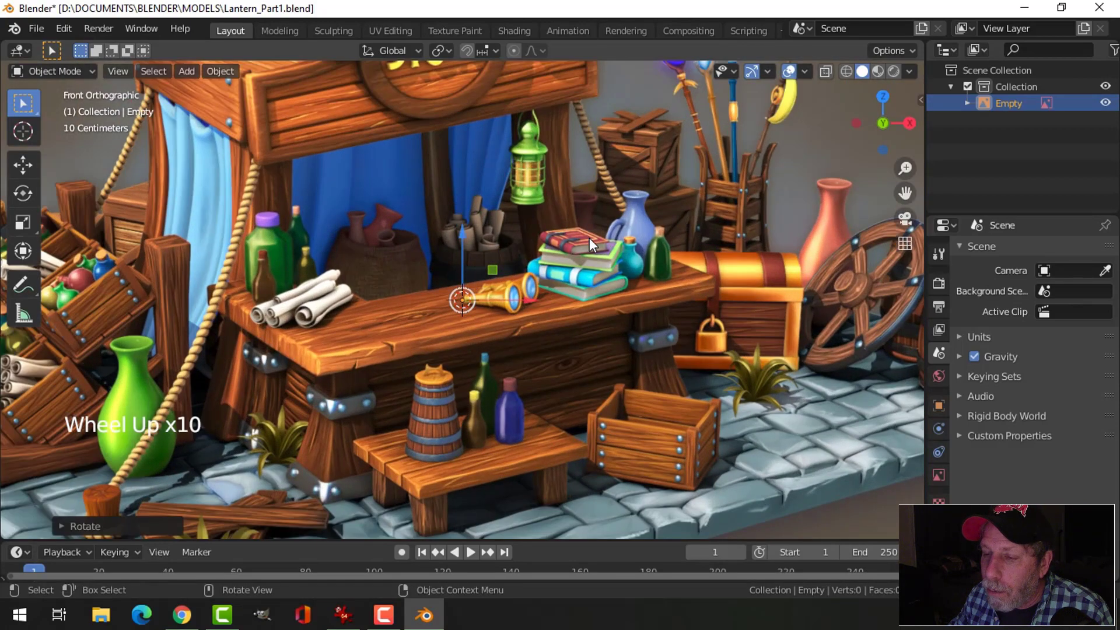
pyautogui.press('g')
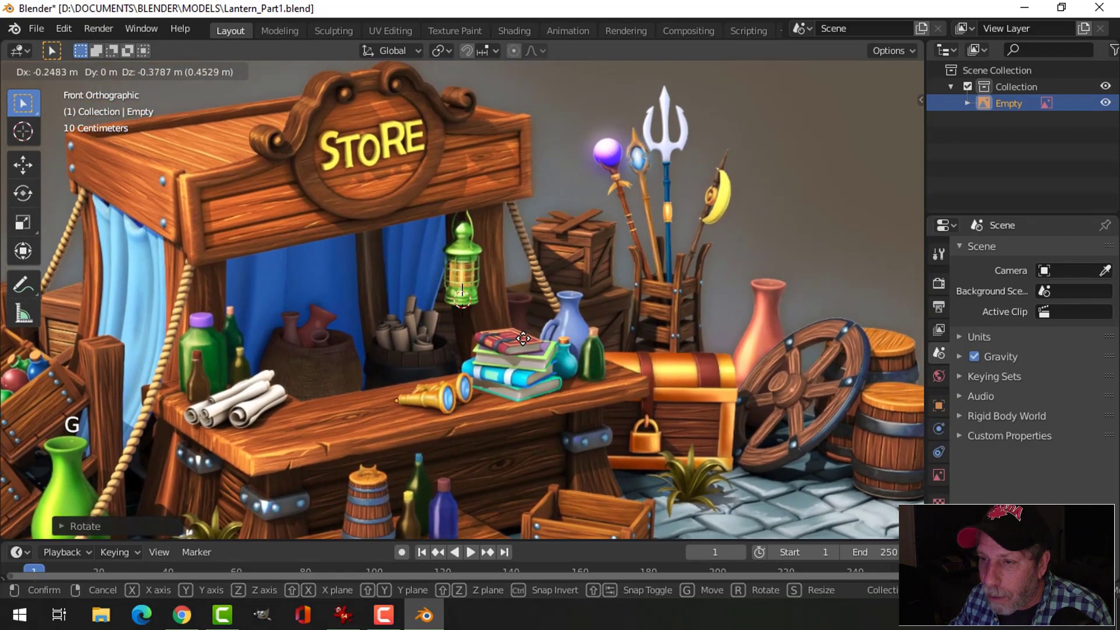
pyautogui.click(553, 325)
pyautogui.scroll(9, 554, 320)
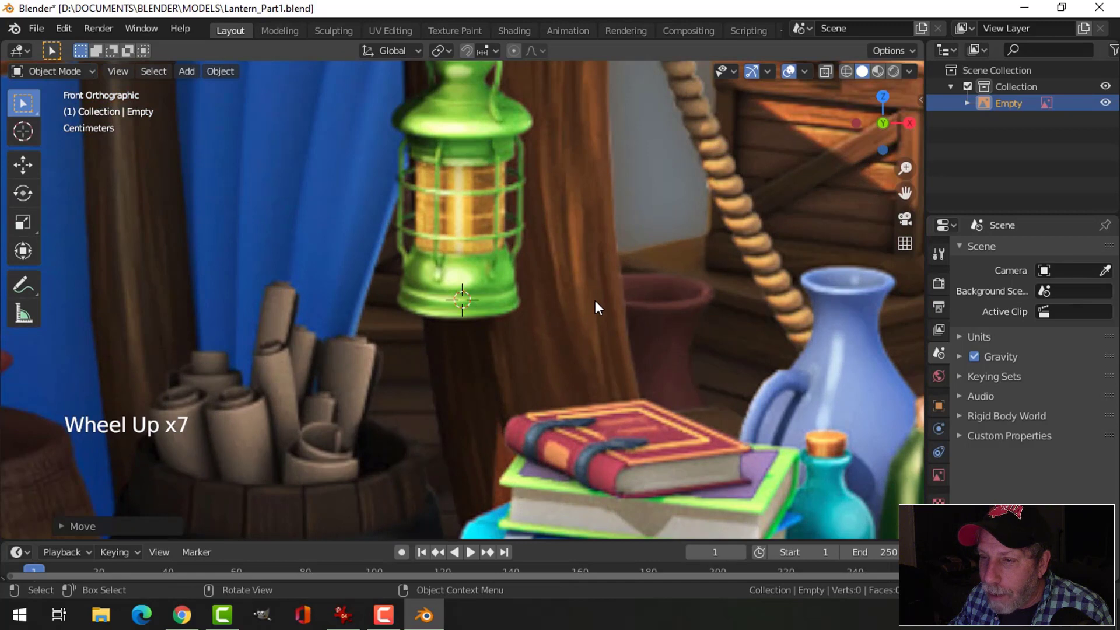
pyautogui.press('g')
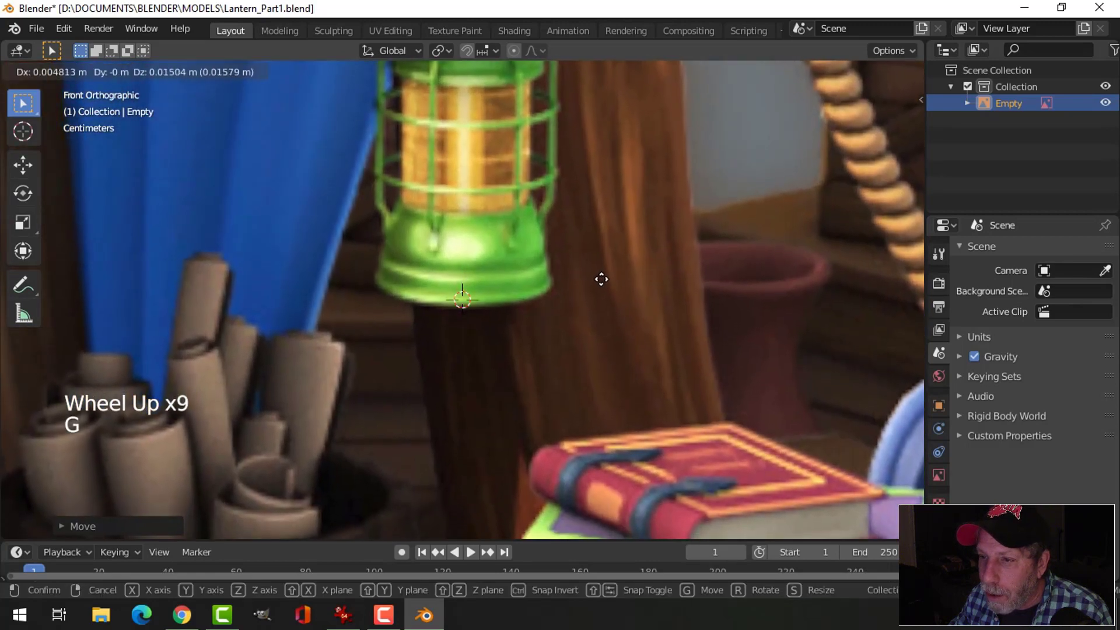
pyautogui.click(598, 279)
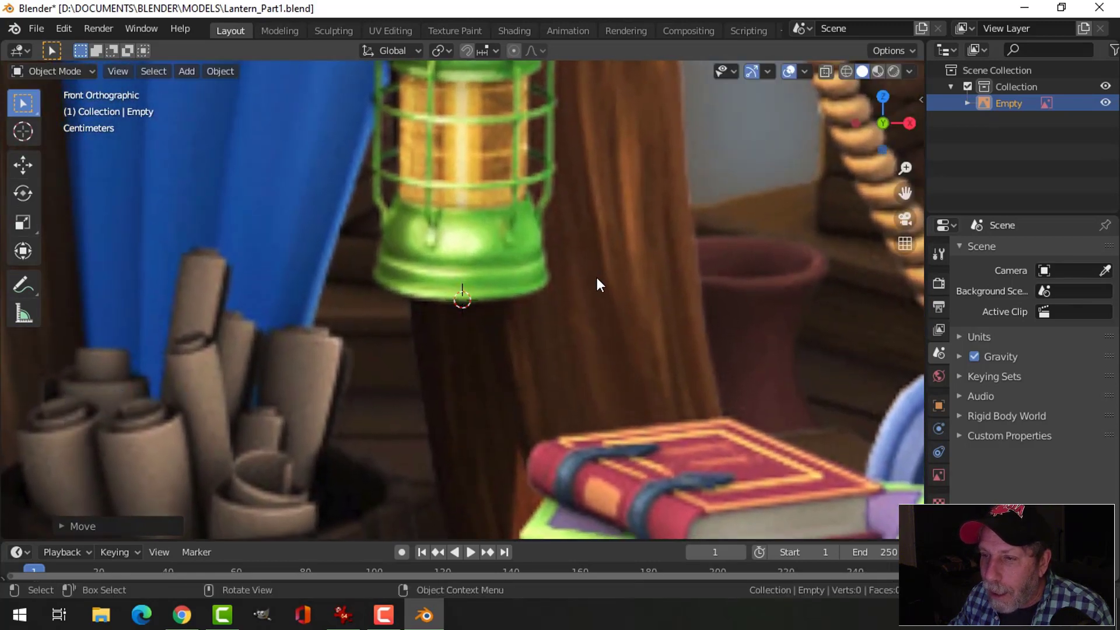
pyautogui.scroll(-4, 596, 278)
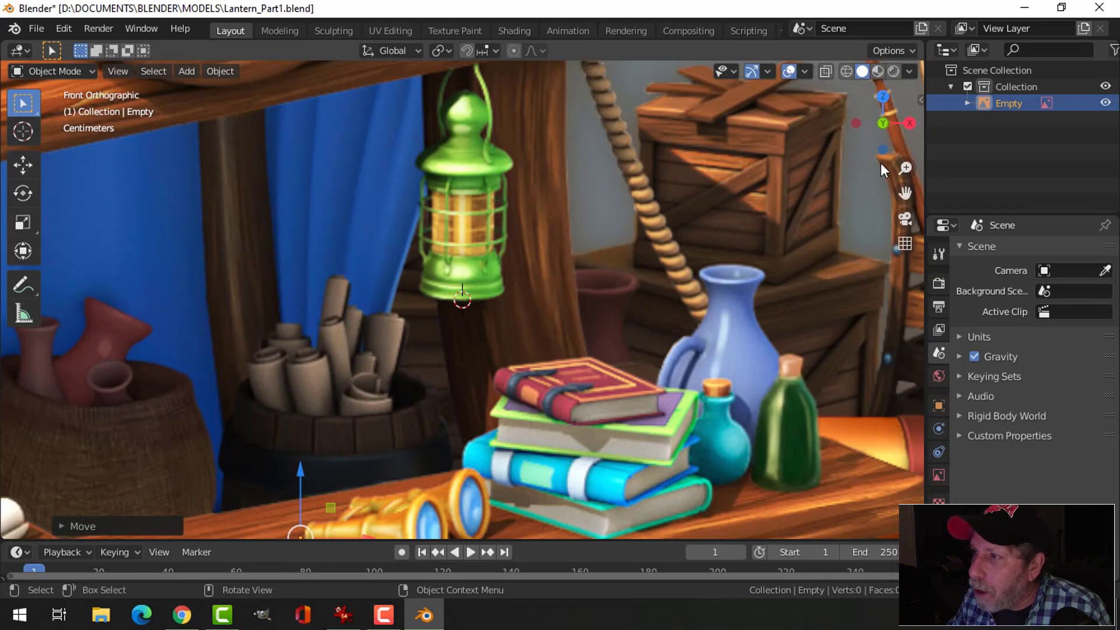
# Step: Show the selectability toggles in the outliner and make the reference image empty unselectable
pyautogui.click(1113, 52)
pyautogui.click(1113, 51)
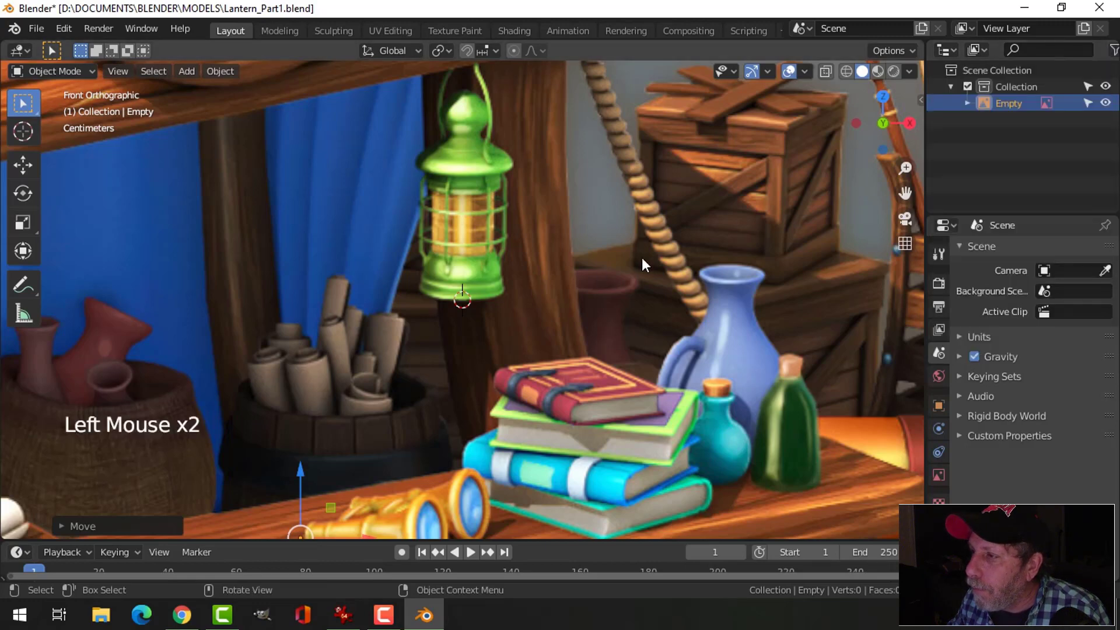
pyautogui.click(1088, 103)
pyautogui.click(588, 245)
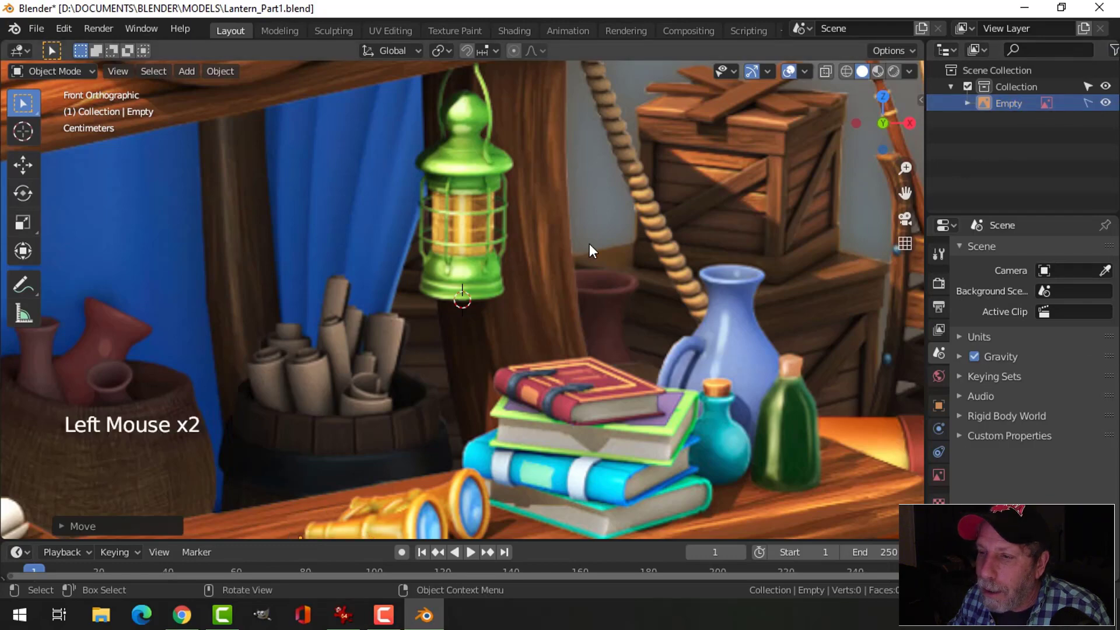
# Step: Add a plane mesh at the lantern's base and merge all its vertices at the centre into a single vertex
pyautogui.scroll(-8, 567, 317)
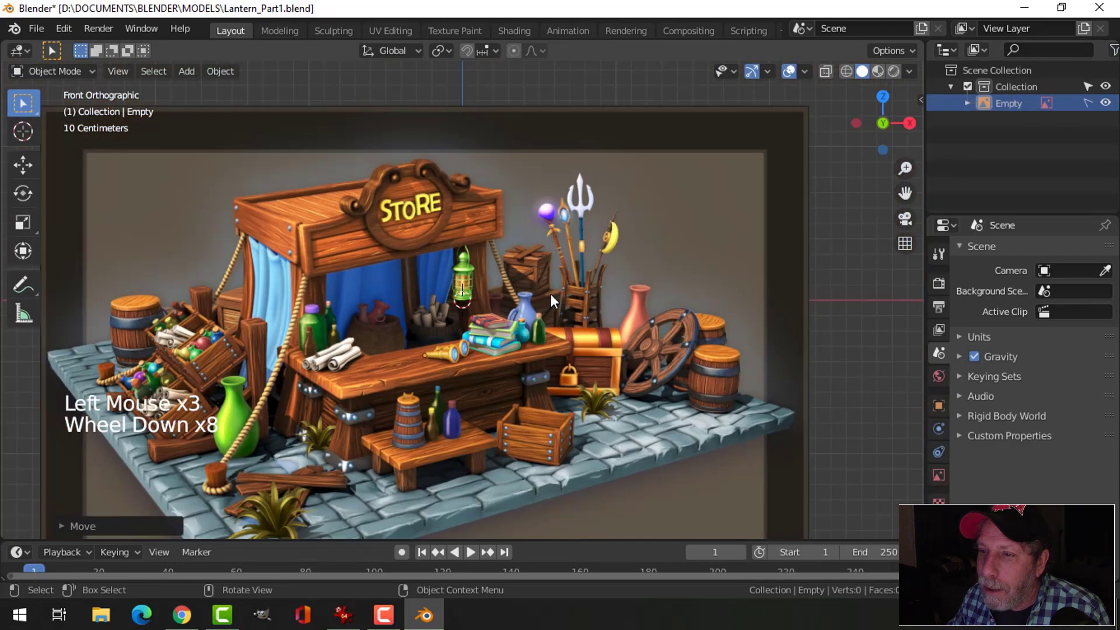
pyautogui.scroll(8, 533, 314)
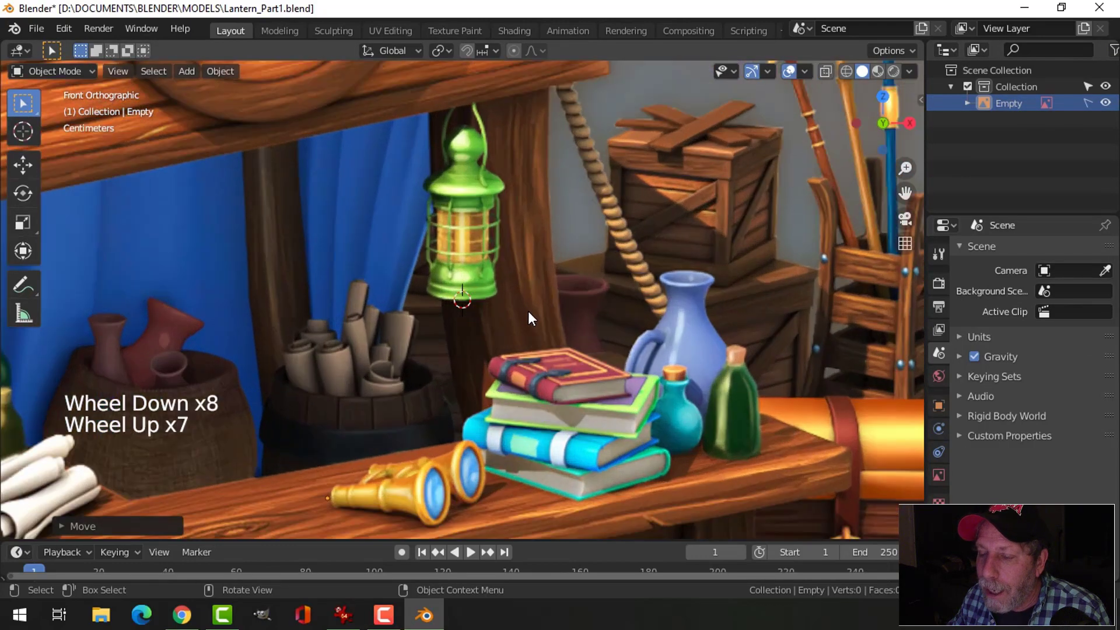
pyautogui.scroll(1, 530, 321)
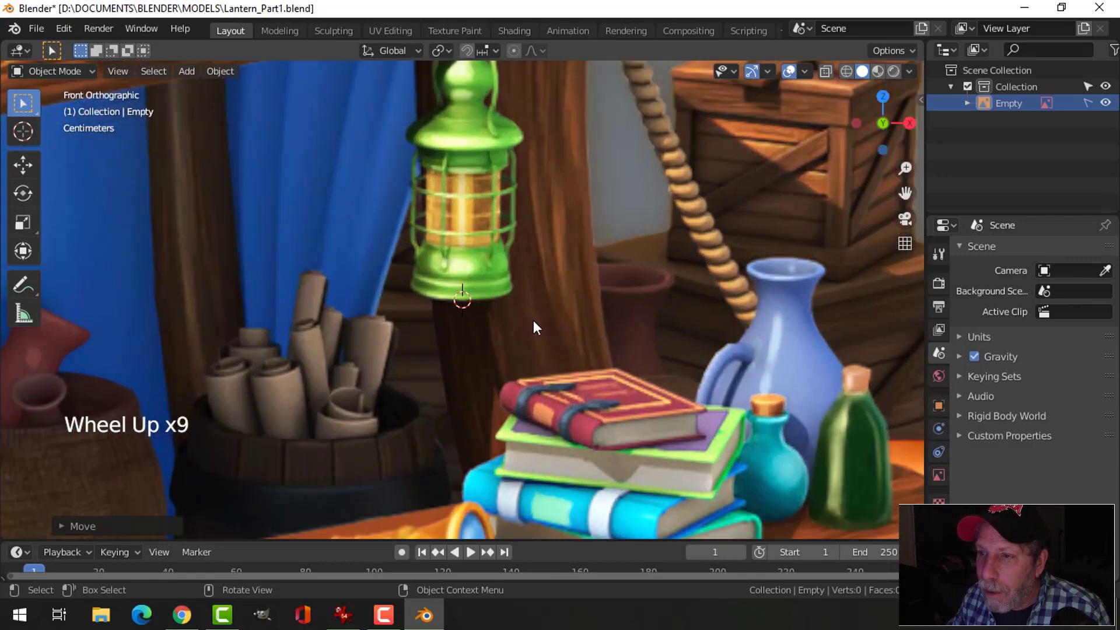
pyautogui.keyDown('shift'); pyautogui.moveTo(566, 261); pyautogui.dragTo(555, 318, button='middle'); pyautogui.keyUp('shift')
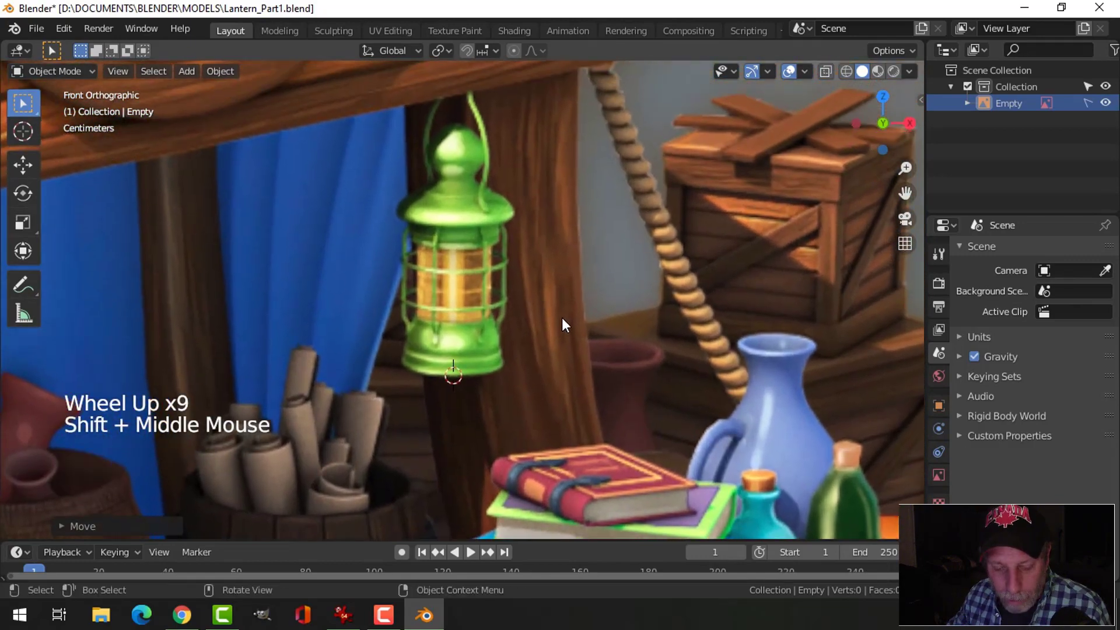
pyautogui.hotkey('shift', 'a')
pyautogui.moveTo(531, 141)
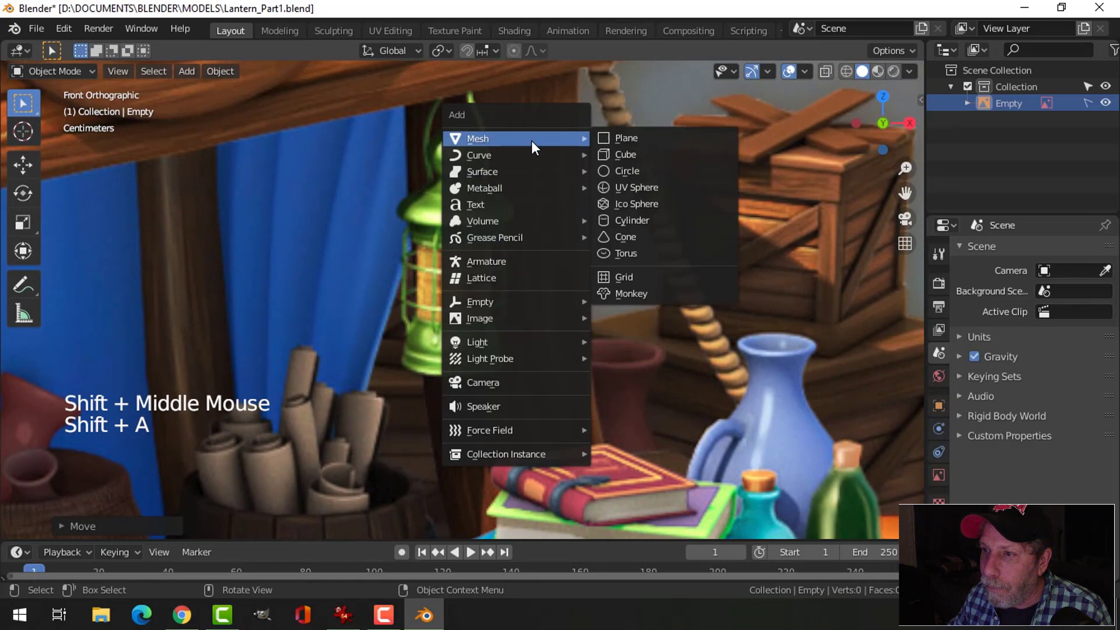
pyautogui.click(618, 138)
pyautogui.press('Tab')
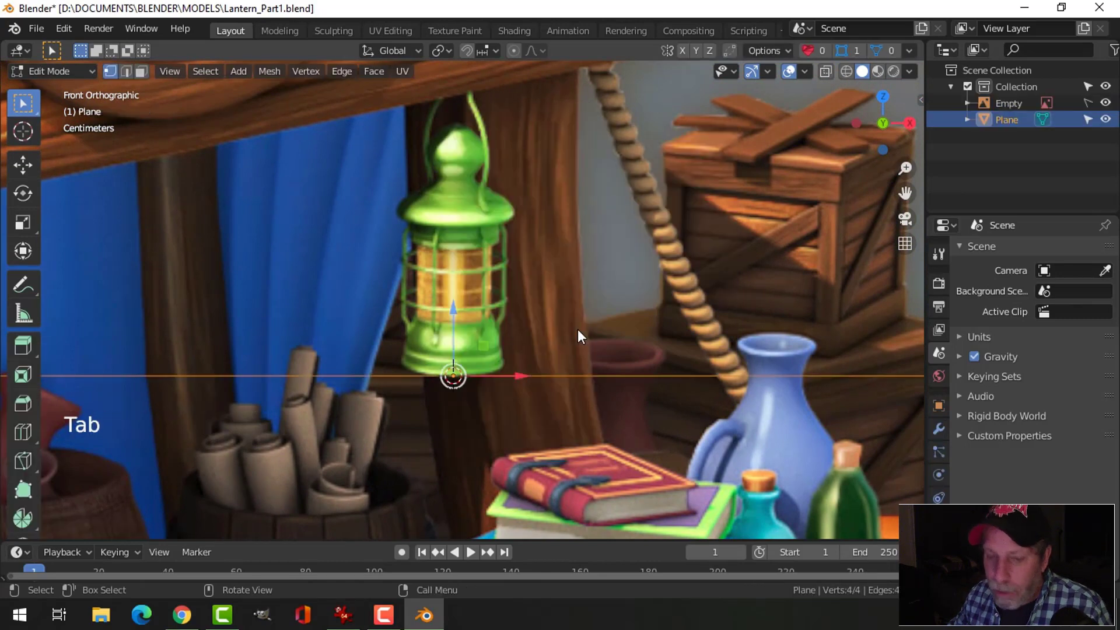
pyautogui.press('1')
pyautogui.press('m')
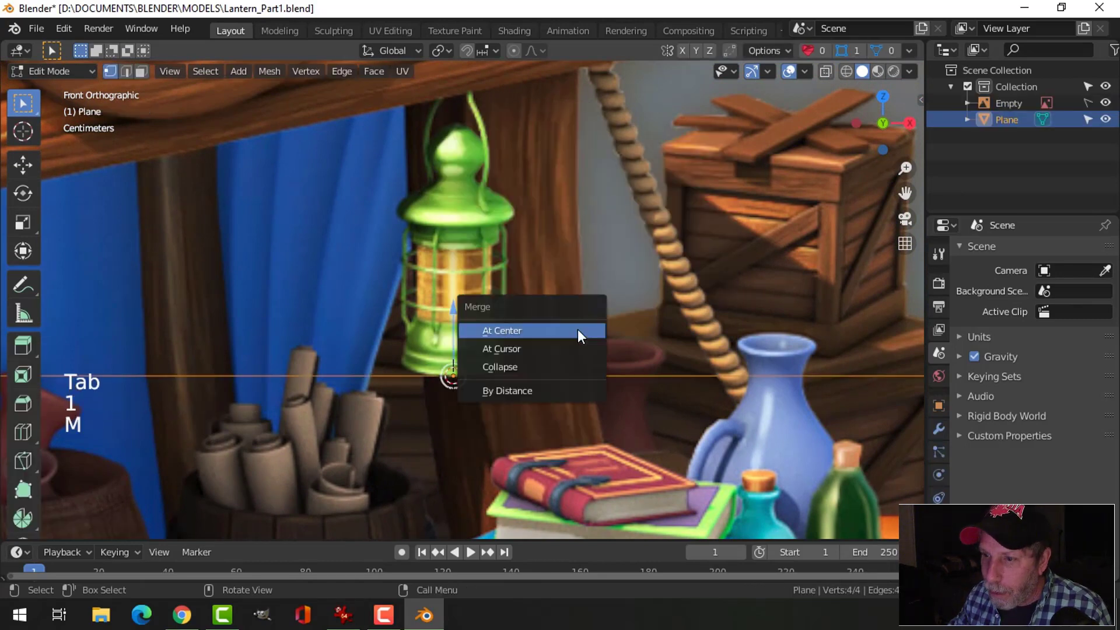
pyautogui.click(578, 329)
# Step: Extrude the vertex along the X axis from the base centre to the left edge of the lantern's base
pyautogui.scroll(3, 521, 391)
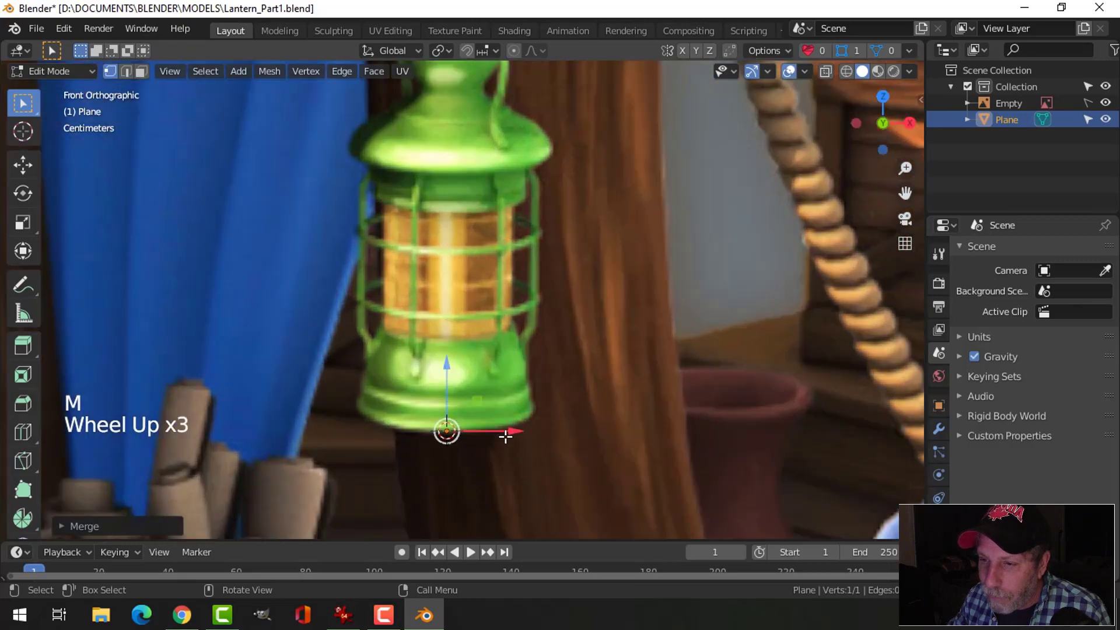
pyautogui.keyDown('shift'); pyautogui.moveTo(527, 401); pyautogui.dragTo(527, 368, button='middle'); pyautogui.keyUp('shift')
pyautogui.keyDown('shift'); pyautogui.moveTo(557, 330); pyautogui.dragTo(560, 433, button='middle'); pyautogui.keyUp('shift')
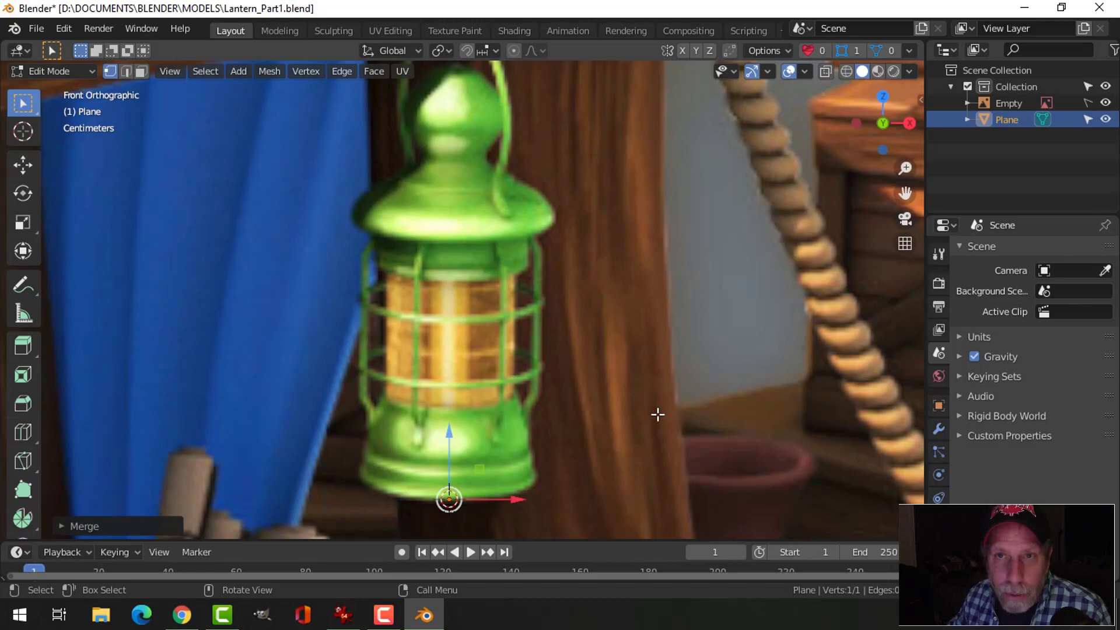
pyautogui.keyDown('shift'); pyautogui.moveTo(588, 473); pyautogui.dragTo(592, 380, button='middle'); pyautogui.keyUp('shift')
pyautogui.scroll(1, 593, 405)
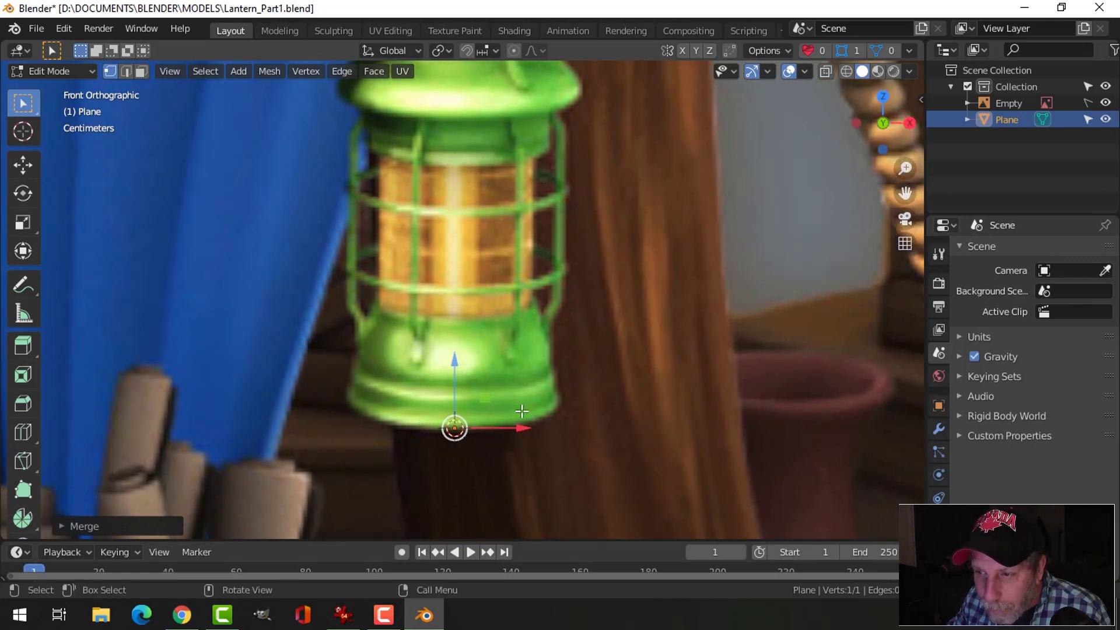
pyautogui.press('e')
pyautogui.rightClick(584, 429)
pyautogui.moveTo(525, 429); pyautogui.dragTo(416, 421)
pyautogui.keyDown('shift'); pyautogui.moveTo(463, 404); pyautogui.dragTo(541, 362, button='middle'); pyautogui.keyUp('shift')
pyautogui.scroll(2, 517, 398)
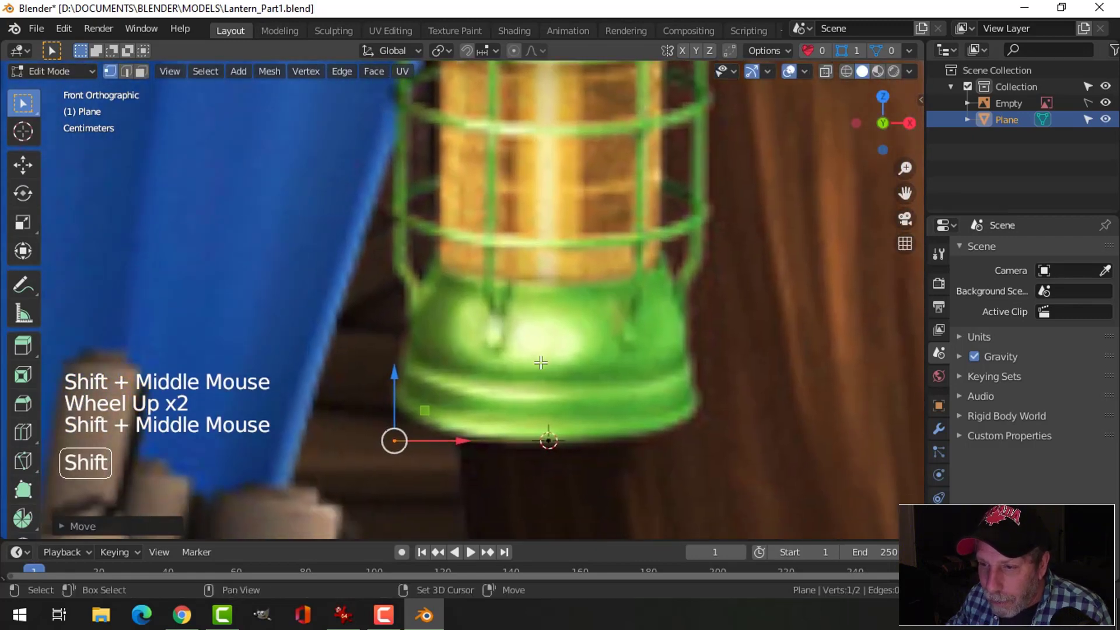
# Step: Extrude the profile vertex upward in short segments to trace the left side of the base's bottom rim
pyautogui.press('e')
pyautogui.rightClick(538, 374)
pyautogui.moveTo(395, 371); pyautogui.dragTo(400, 324)
pyautogui.press('e')
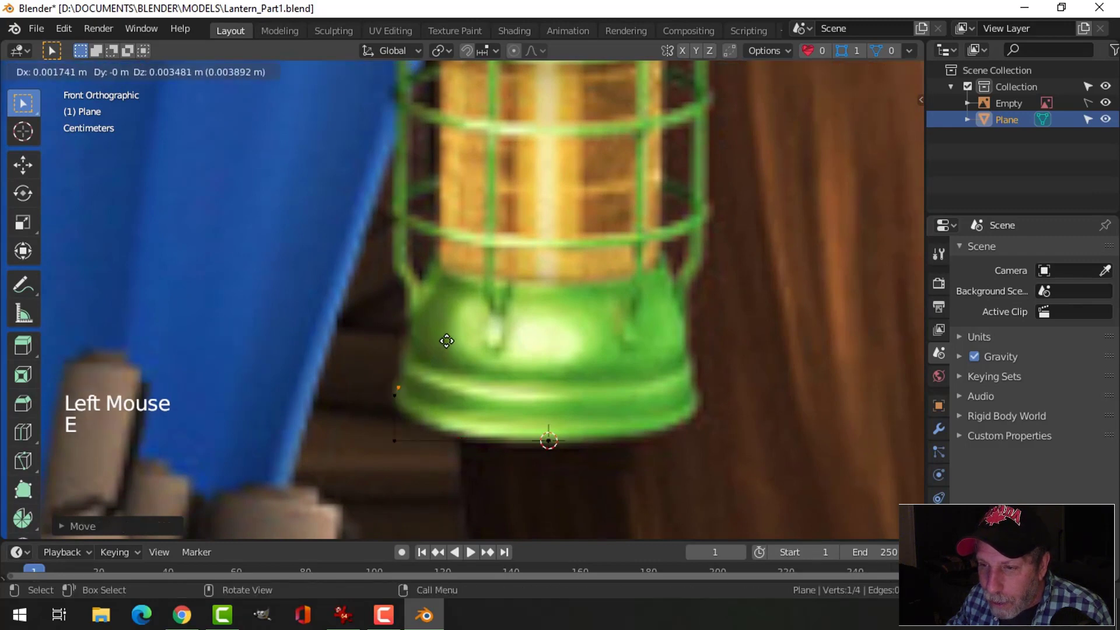
pyautogui.click(447, 341)
pyautogui.press('e')
pyautogui.rightClick(447, 338)
pyautogui.press('g')
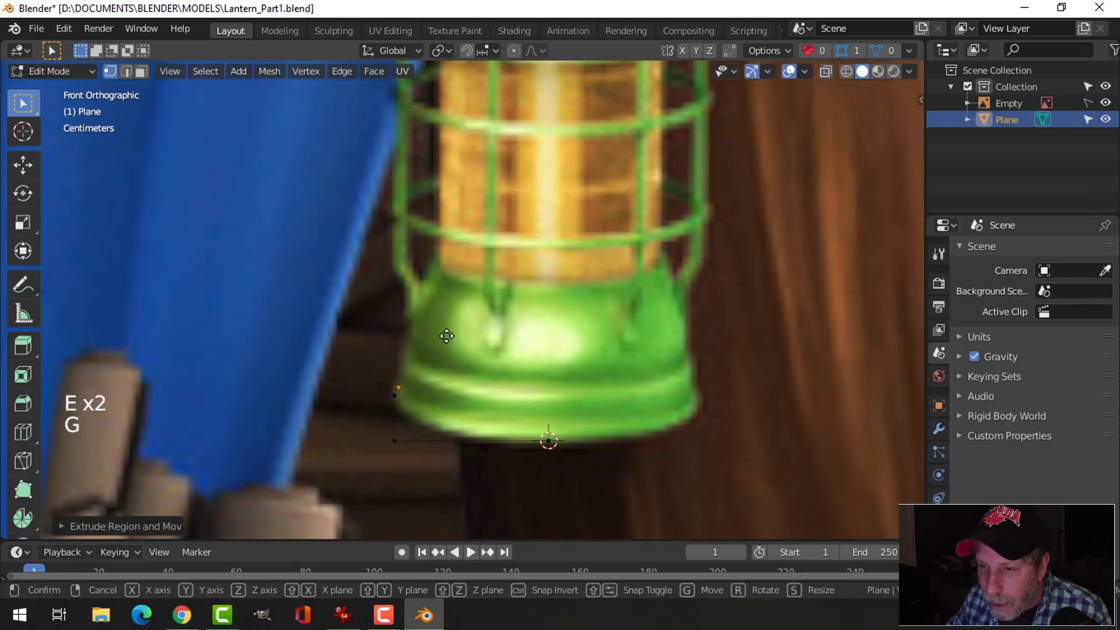
pyautogui.click(445, 322)
# Step: Continue the profile with two extruded vertices that follow the step from the rim up to the base's body
pyautogui.press('e')
pyautogui.rightClick(446, 319)
pyautogui.press('g')
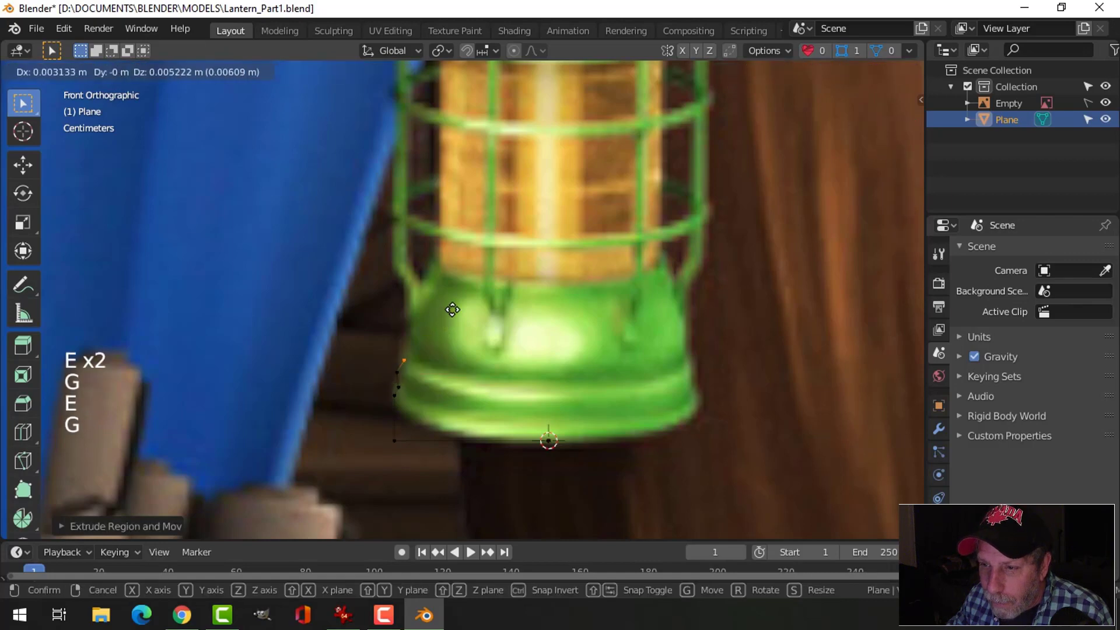
pyautogui.click(453, 310)
pyautogui.press('e')
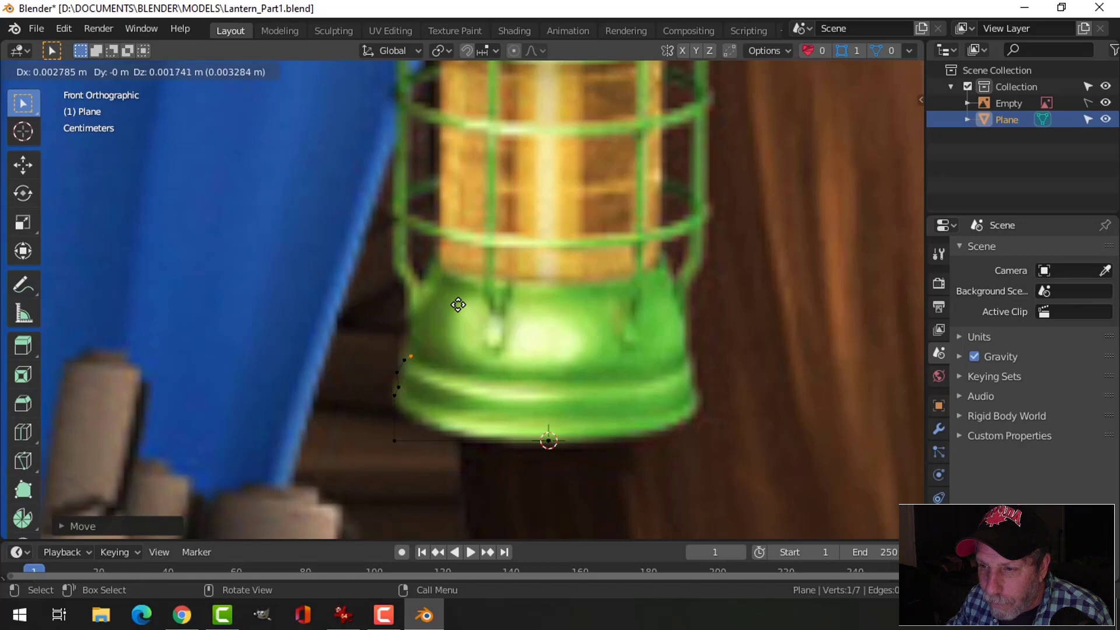
pyautogui.click(456, 301)
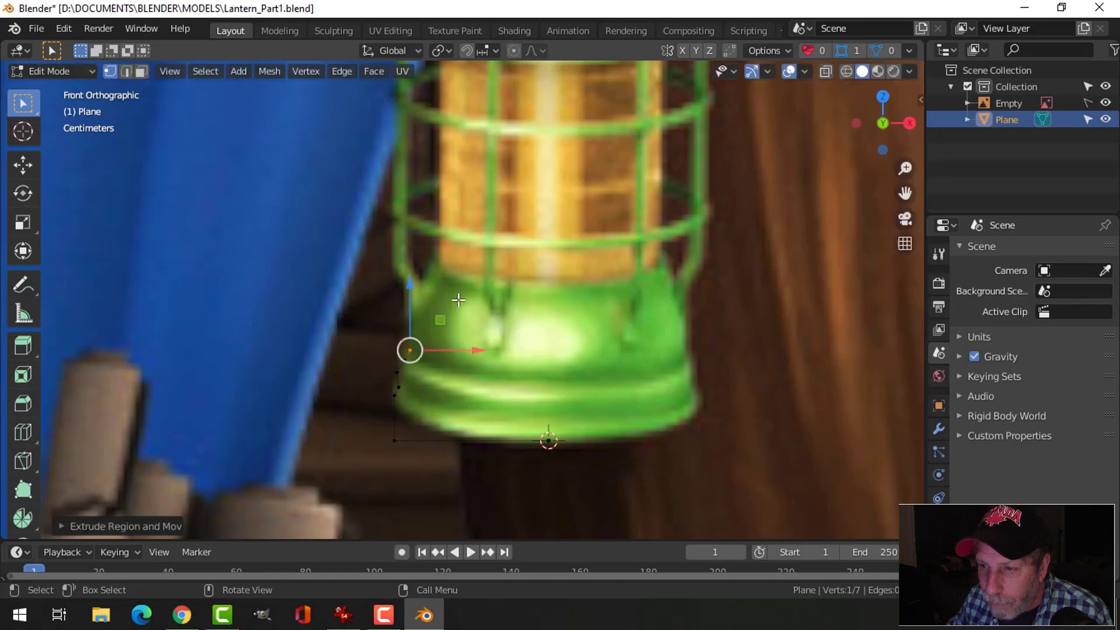
# Step: Extrude further vertices upward along the left edge of the base's rounded body
pyautogui.scroll(3, 492, 285)
pyautogui.press('e')
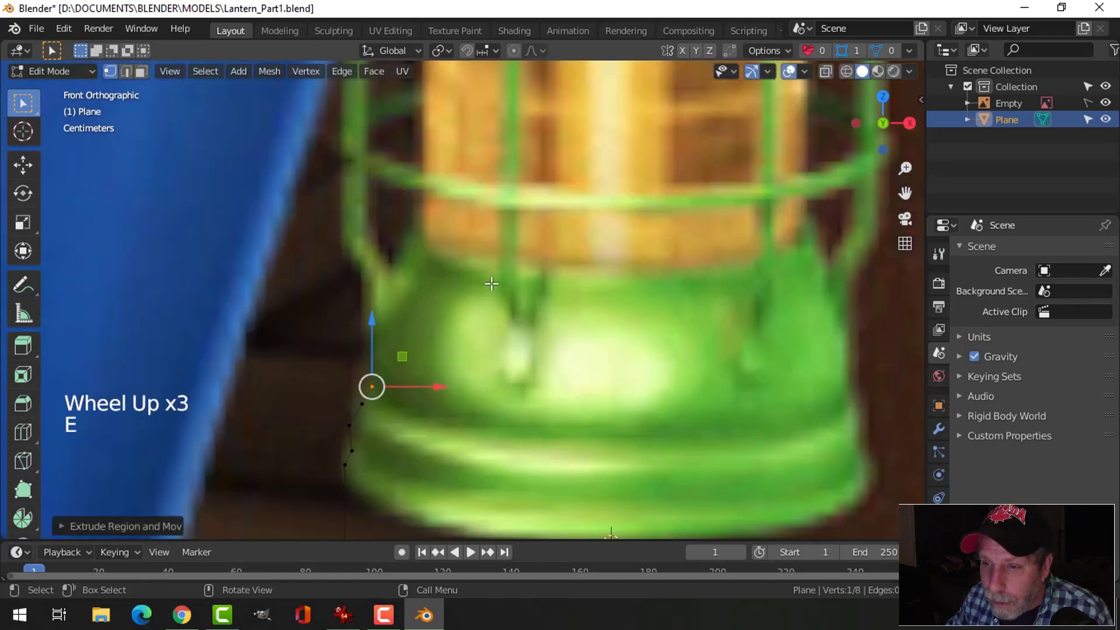
pyautogui.press('g')
pyautogui.click(486, 264)
pyautogui.press('e')
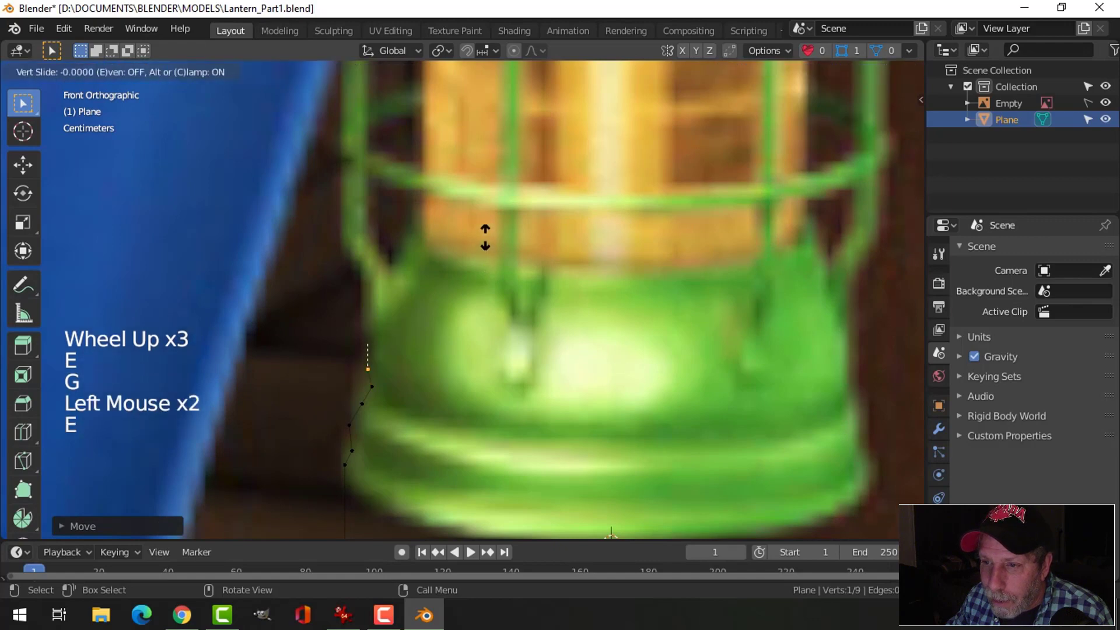
pyautogui.press('e')
pyautogui.press('g')
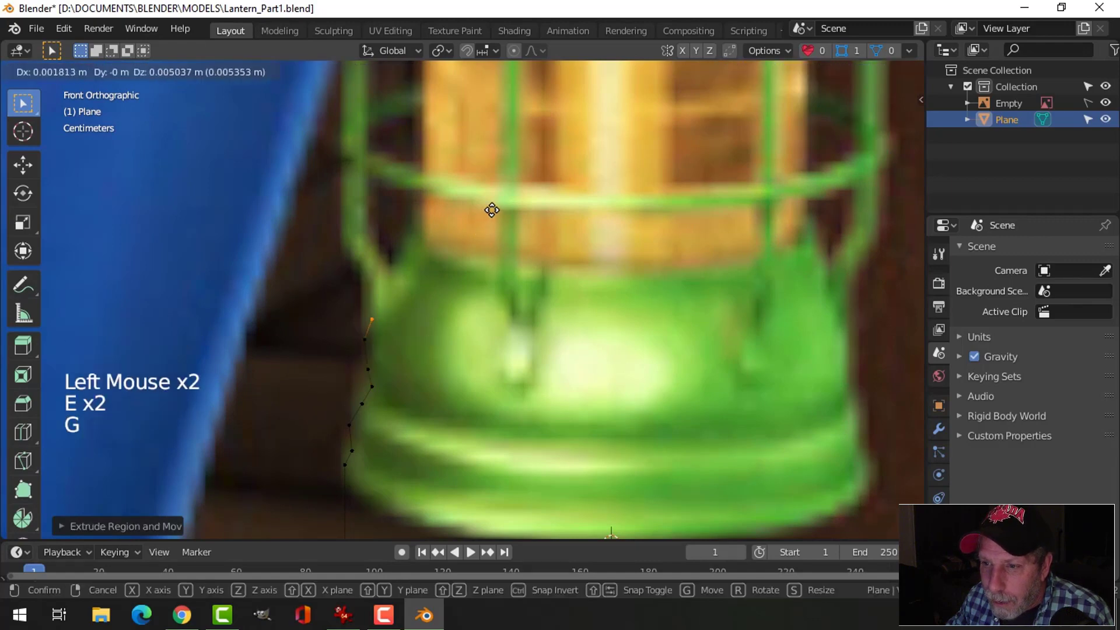
pyautogui.click(489, 199)
# Step: Extrude vertices up and inward to trace the rounded shoulder at the upper left of the base
pyautogui.press('e')
pyautogui.press('g')
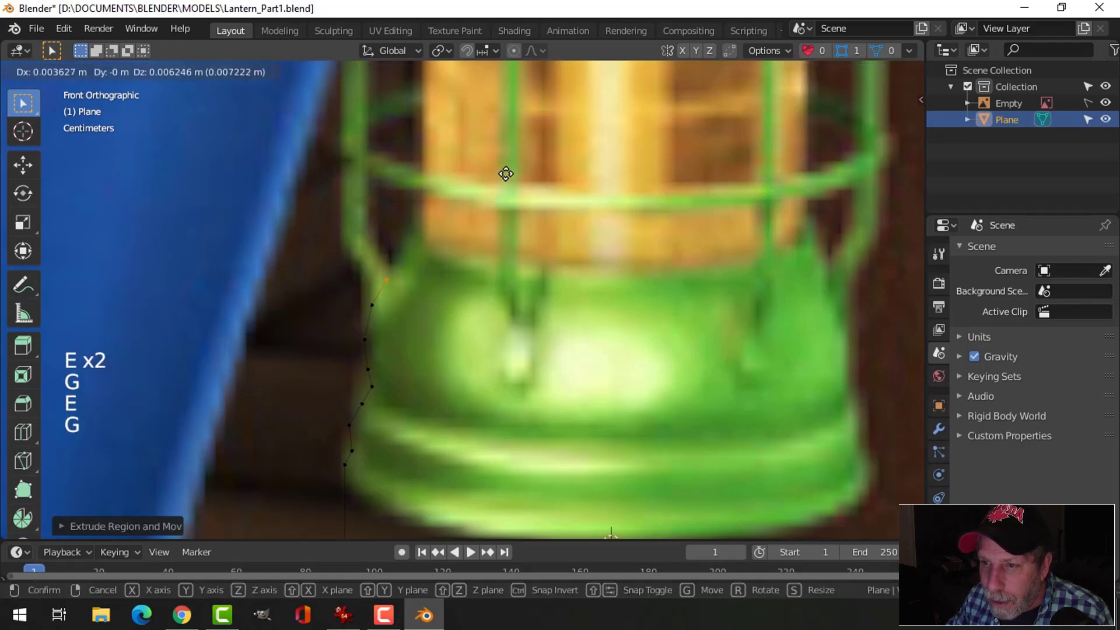
pyautogui.click(507, 174)
pyautogui.press('e')
pyautogui.click(504, 209)
pyautogui.press('g')
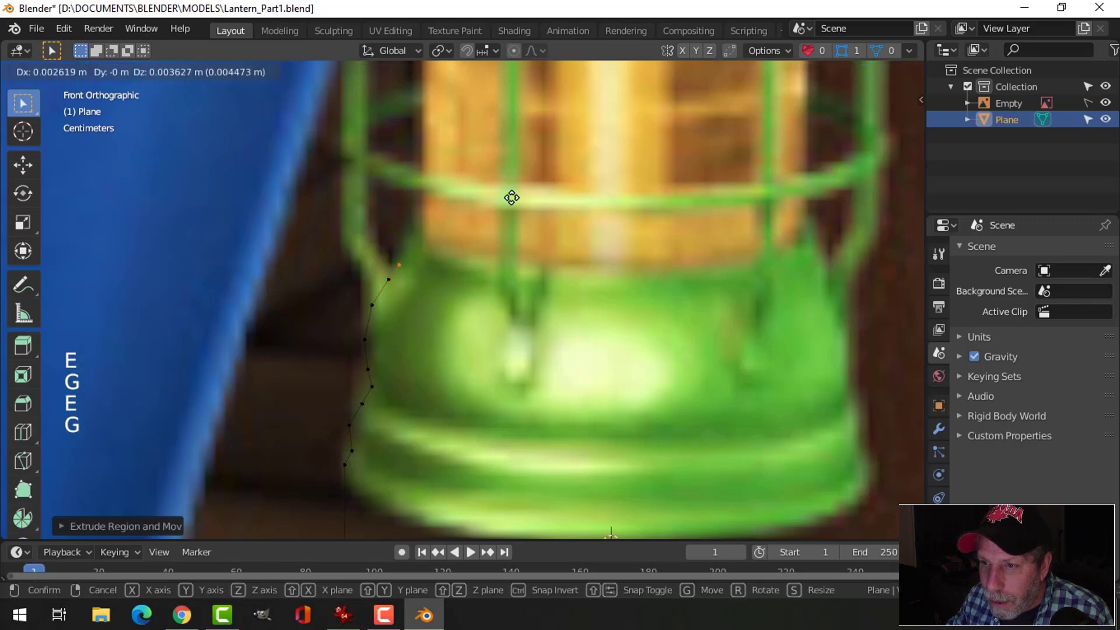
pyautogui.click(512, 198)
pyautogui.scroll(1, 511, 198)
pyautogui.scroll(-1, 512, 198)
# Step: Extrude the profile up the short neck above the shoulder and turn it inward at the base's top edge
pyautogui.press('e')
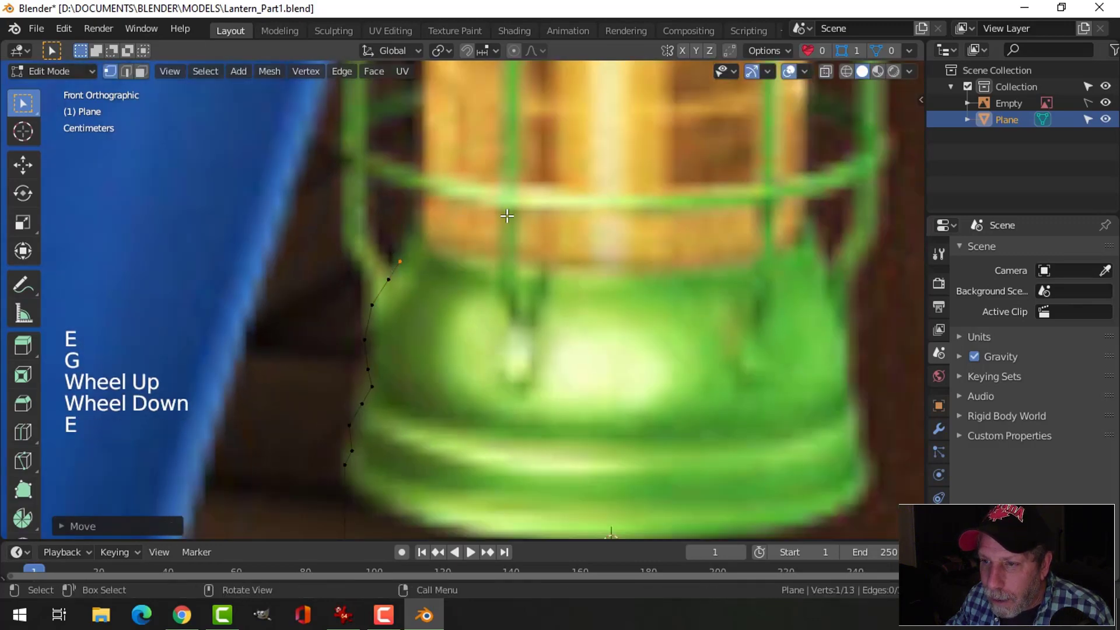
pyautogui.click(507, 216)
pyautogui.press('g')
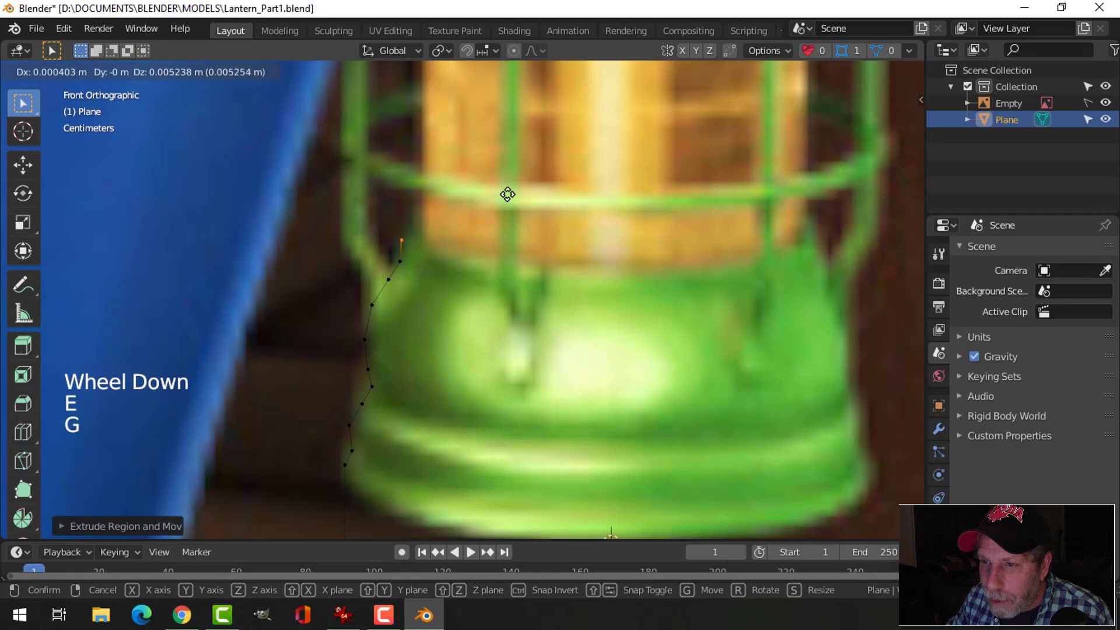
pyautogui.click(508, 190)
pyautogui.press('e')
pyautogui.click(511, 190)
pyautogui.press('g')
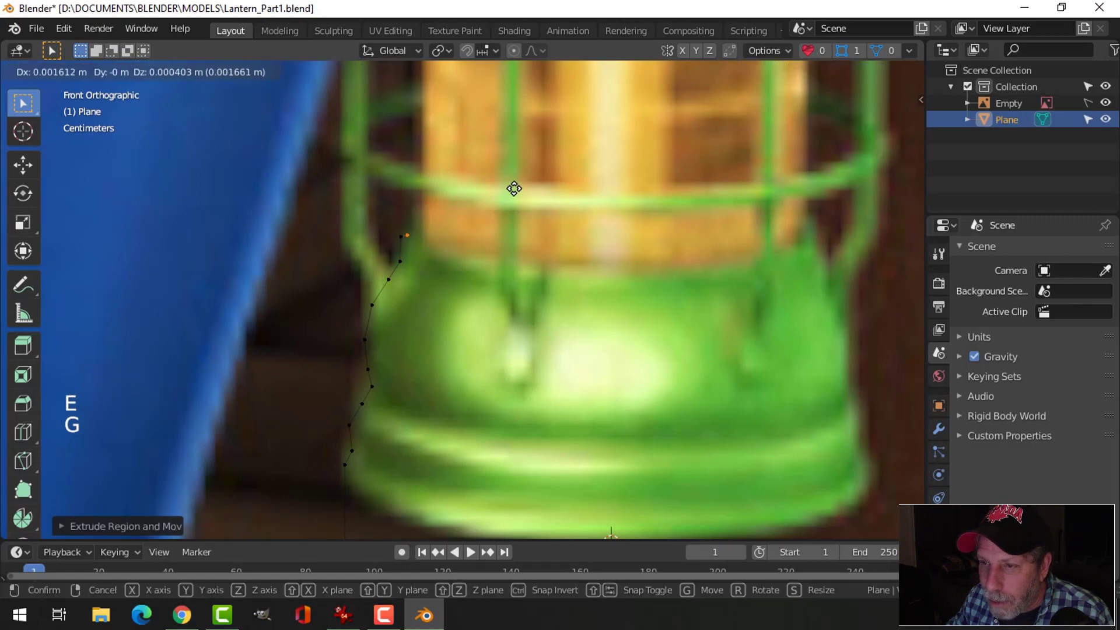
pyautogui.click(513, 187)
# Step: Extrude one last vertex about 0.005 m inward along the X axis to the left edge of the glass
pyautogui.press('e')
pyautogui.click(513, 187)
pyautogui.press('g')
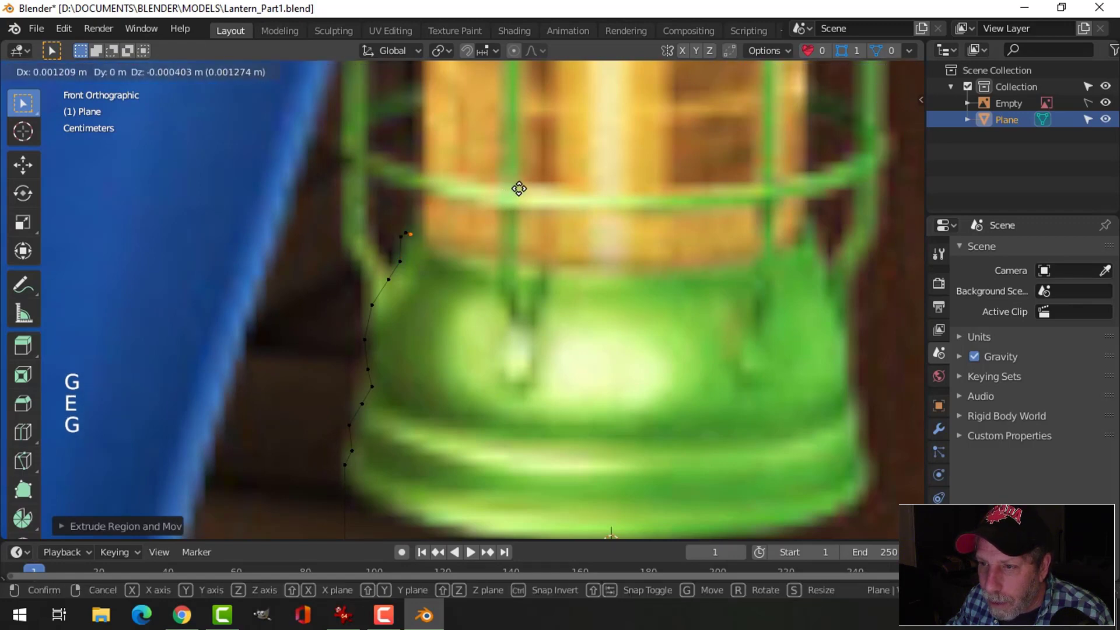
pyautogui.press('x')
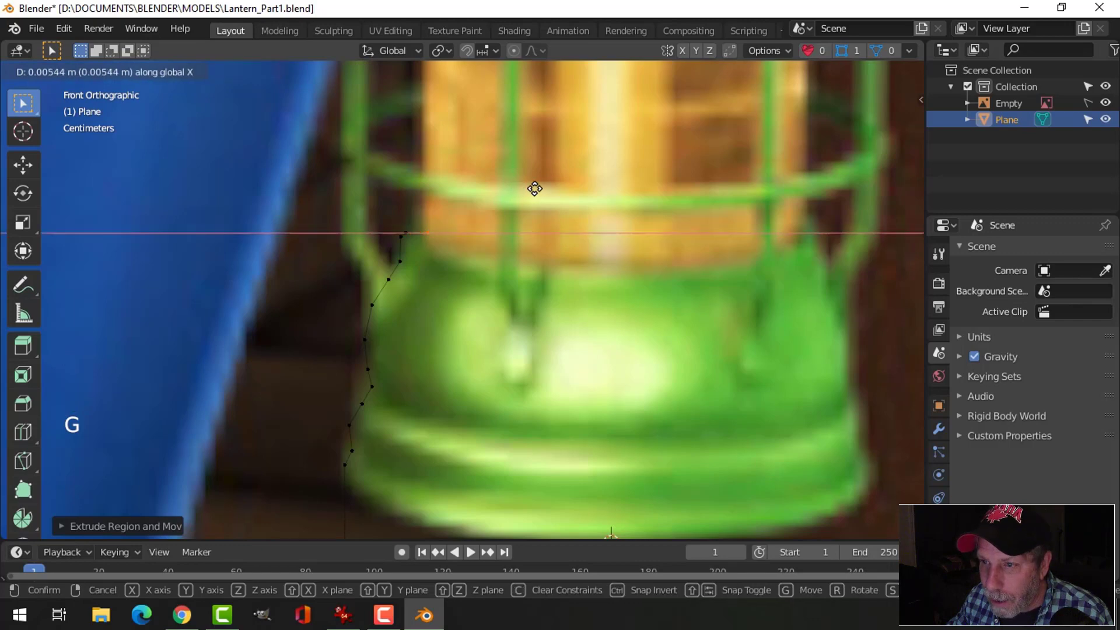
pyautogui.click(534, 188)
pyautogui.scroll(-2, 548, 336)
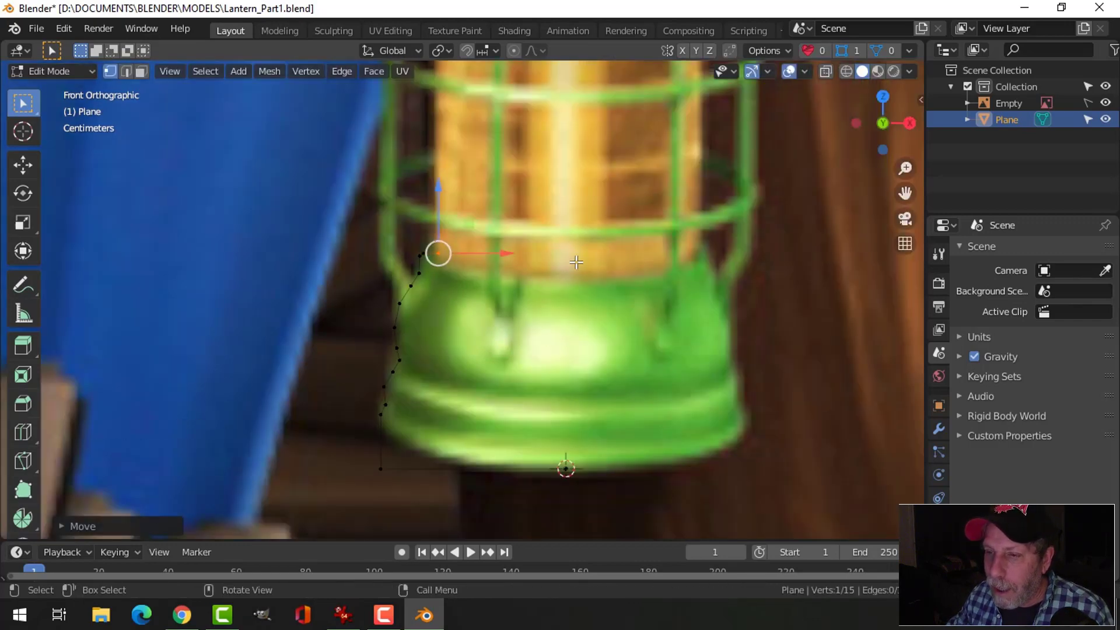
# Step: Return to Object Mode and add a Screw modifier to the traced base profile
pyautogui.press('Tab')
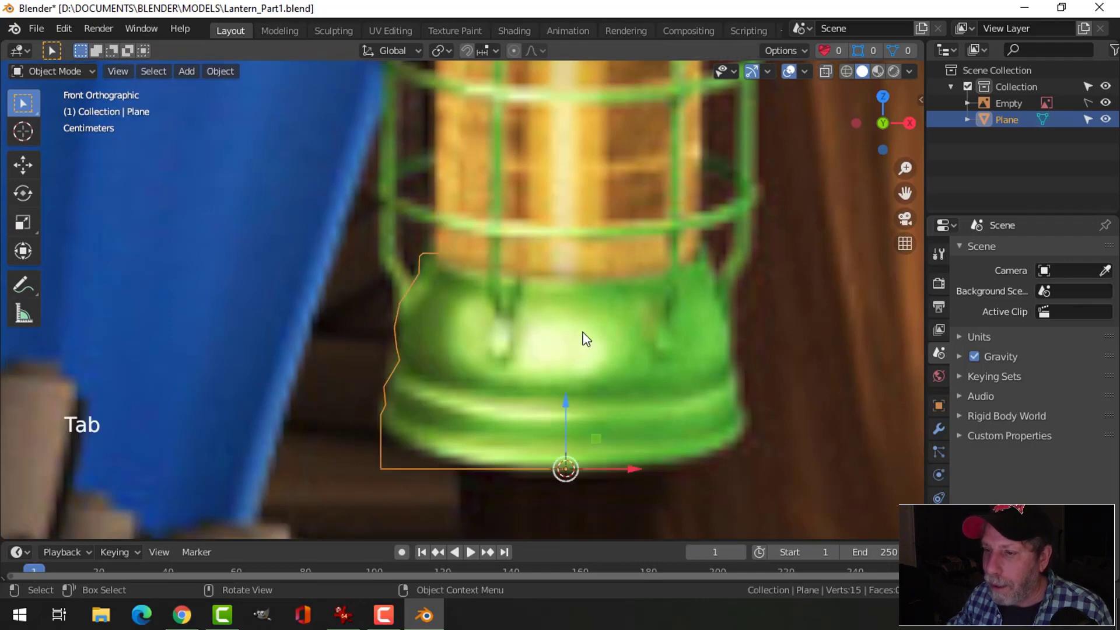
pyautogui.click(939, 427)
pyautogui.click(998, 252)
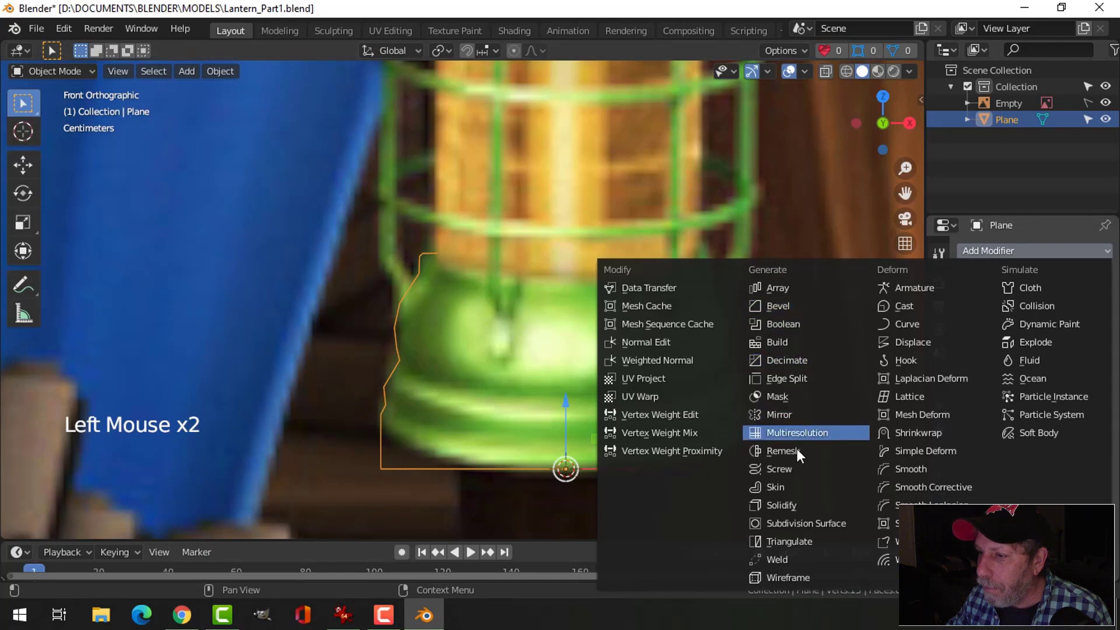
pyautogui.click(791, 472)
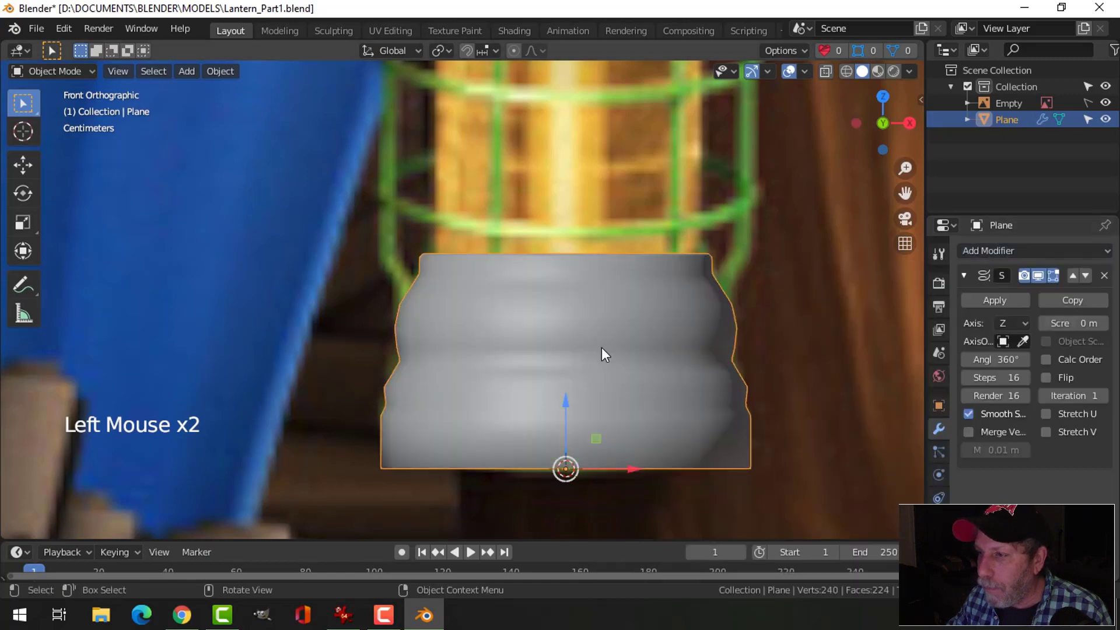
# Step: Try the X axis for the Screw modifier and restore it to Z
pyautogui.click(1014, 325)
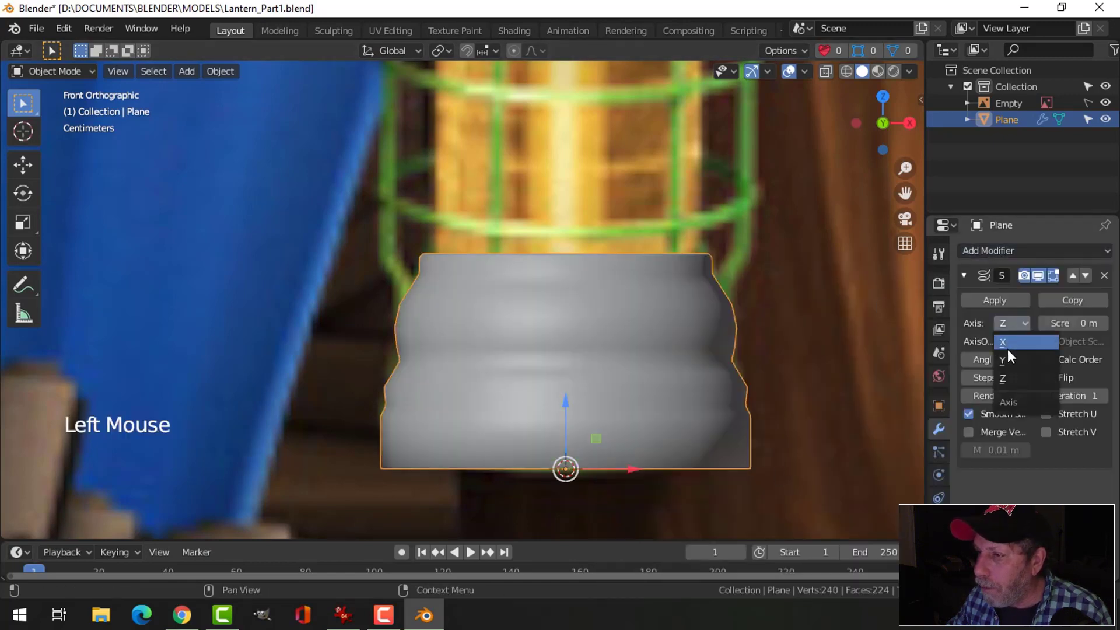
pyautogui.click(1007, 348)
pyautogui.click(1013, 324)
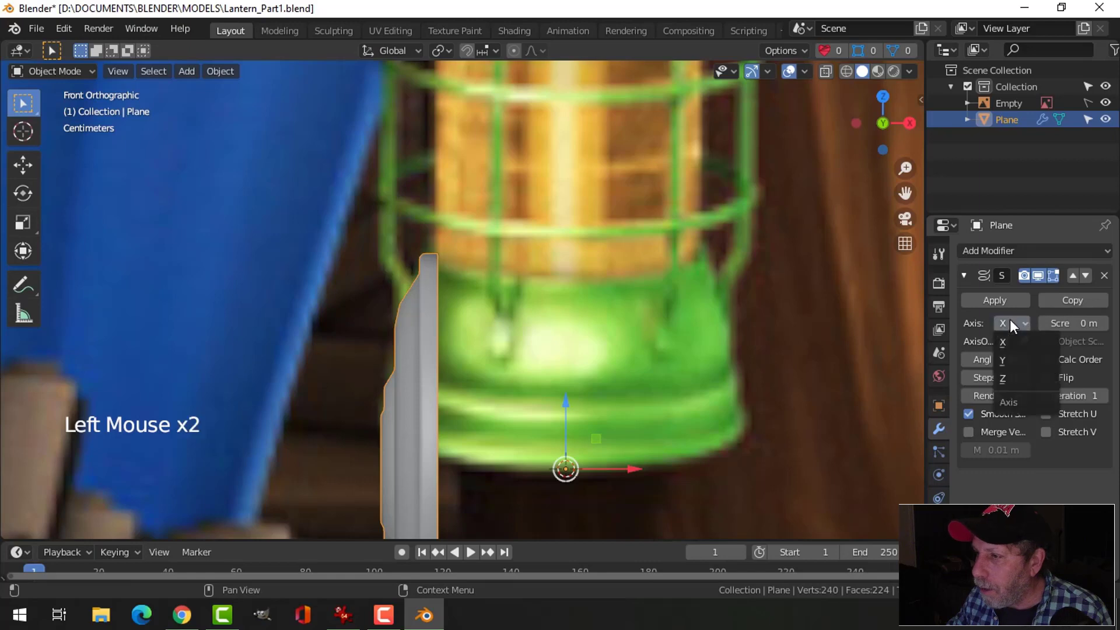
pyautogui.click(1016, 376)
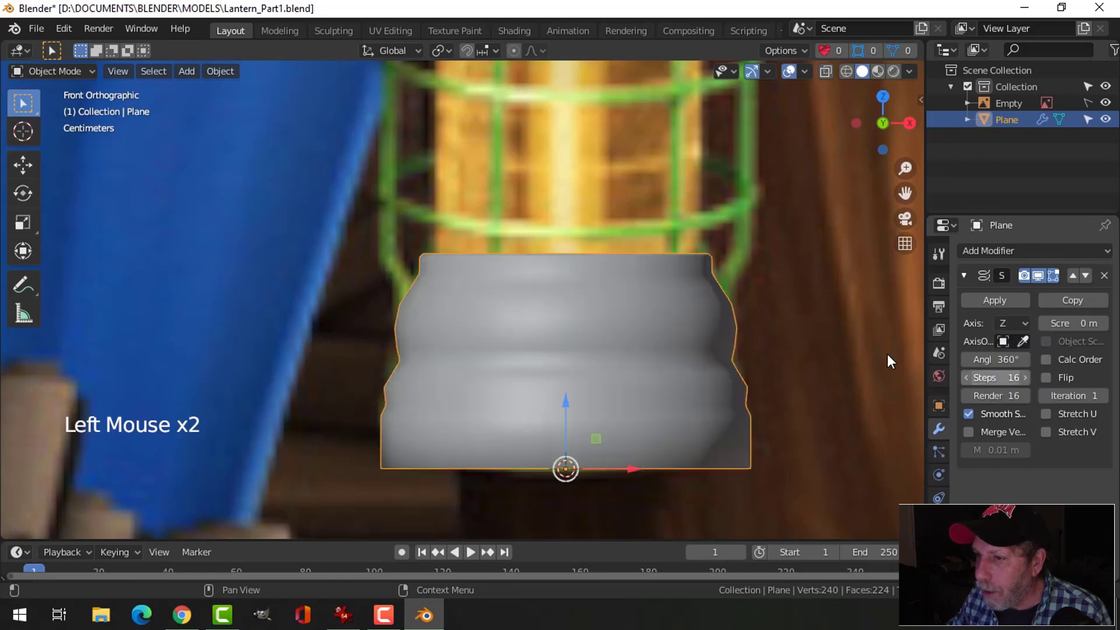
# Step: Collapse the Screw modifier and add a Subdivision Surface modifier with a viewport level of 2
pyautogui.click(965, 275)
pyautogui.click(985, 255)
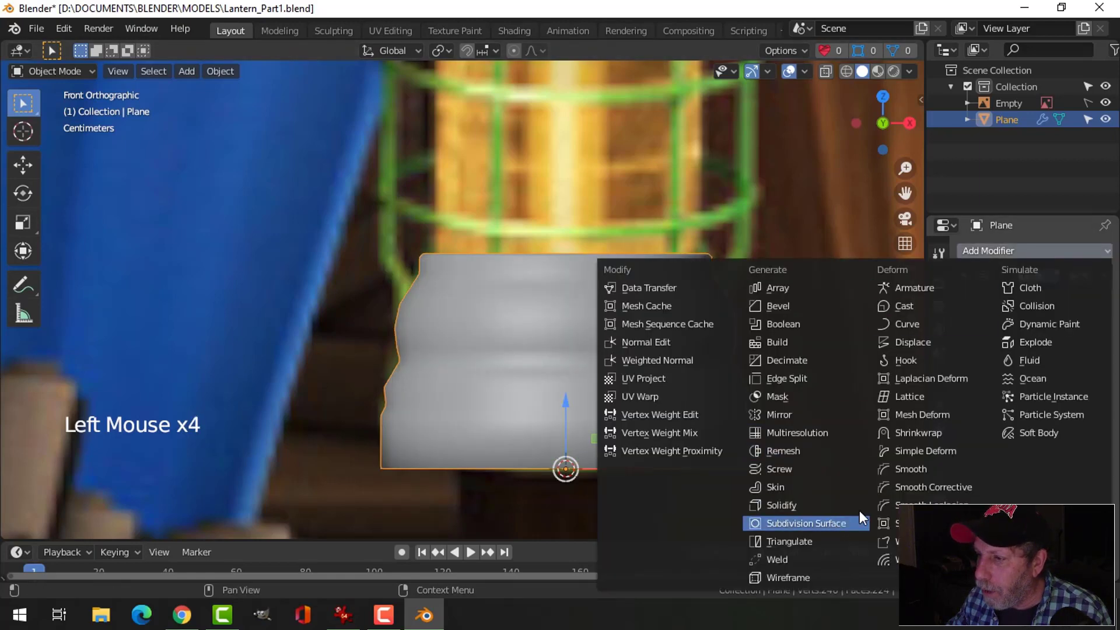
pyautogui.click(805, 522)
pyautogui.click(1025, 405)
# Step: Examine the smoothed base from several angles and compare its outline with the reference in front view
pyautogui.moveTo(776, 339); pyautogui.dragTo(695, 312, button='middle')
pyautogui.scroll(-3, 695, 312)
pyautogui.moveTo(641, 343); pyautogui.dragTo(495, 330, button='middle')
pyautogui.scroll(2, 639, 341)
pyautogui.moveTo(467, 218); pyautogui.dragTo(497, 423, button='middle')
pyautogui.scroll(-2, 555, 400)
pyautogui.moveTo(555, 401); pyautogui.dragTo(650, 352, button='middle')
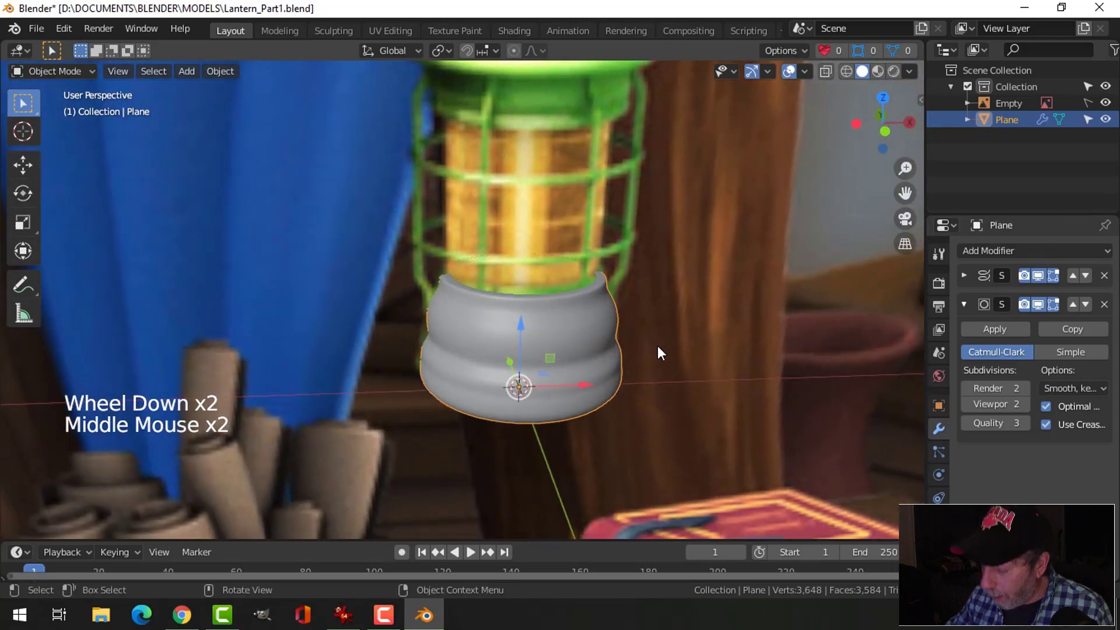
pyautogui.press('KP_1')
pyautogui.scroll(1, 657, 344)
pyautogui.scroll(1, 642, 324)
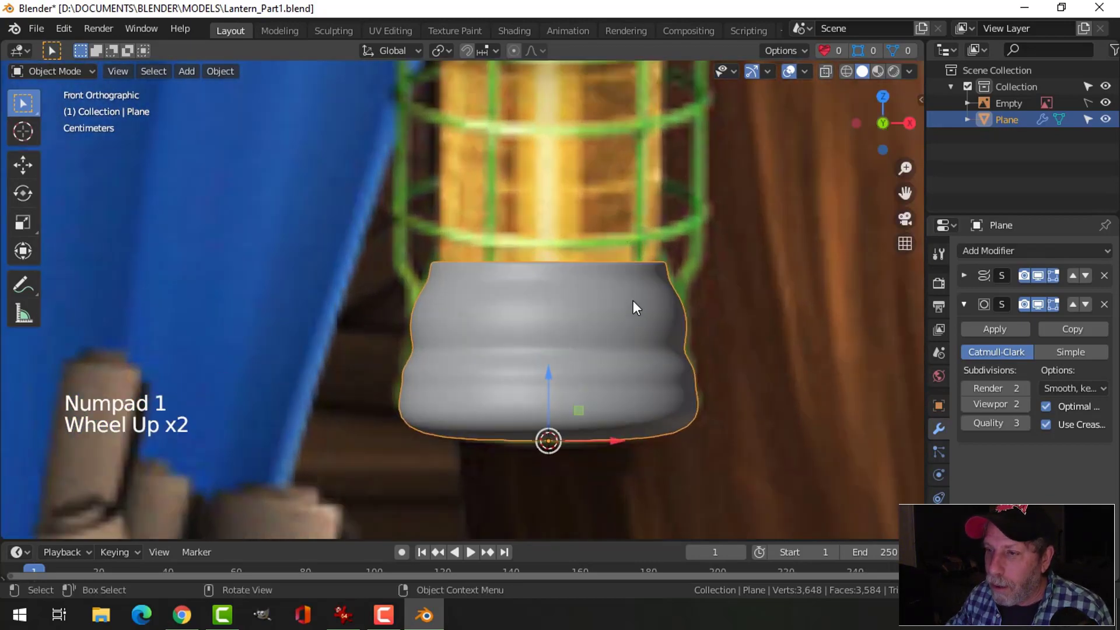
# Step: Add another plane mesh at the world origin and merge all its vertices at the centre into a single vertex
pyautogui.keyDown('shift'); pyautogui.moveTo(632, 307); pyautogui.dragTo(595, 450, button='middle'); pyautogui.keyUp('shift')
pyautogui.scroll(-1, 586, 426)
pyautogui.keyDown('shift'); pyautogui.moveTo(525, 359); pyautogui.dragTo(525, 394, button='middle'); pyautogui.keyUp('shift')
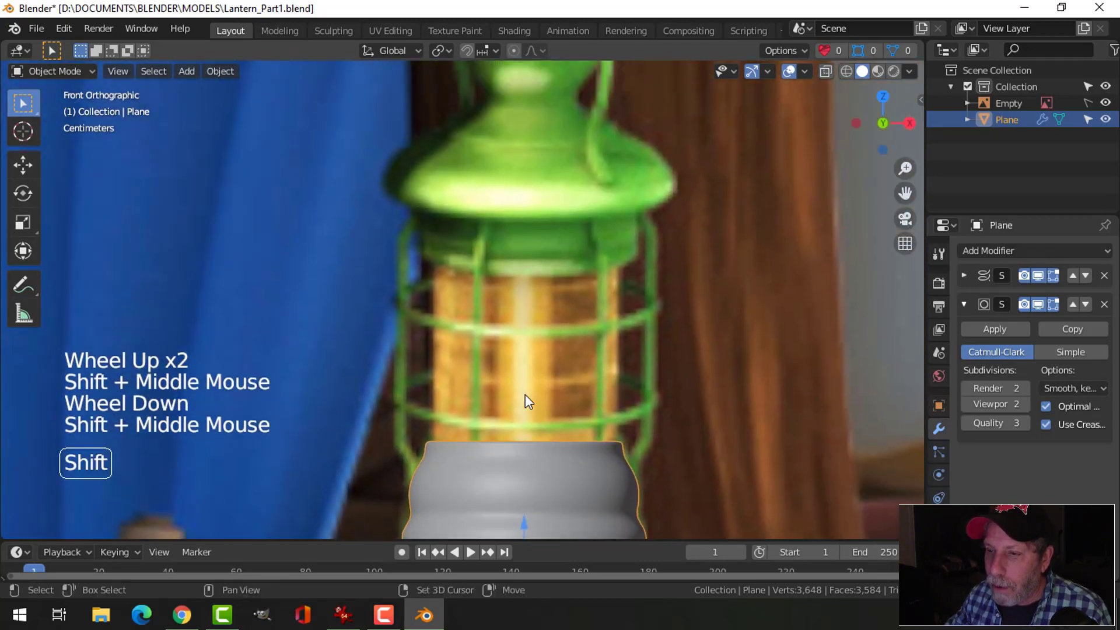
pyautogui.keyDown('shift'); pyautogui.moveTo(509, 299); pyautogui.dragTo(524, 348, button='middle'); pyautogui.keyUp('shift')
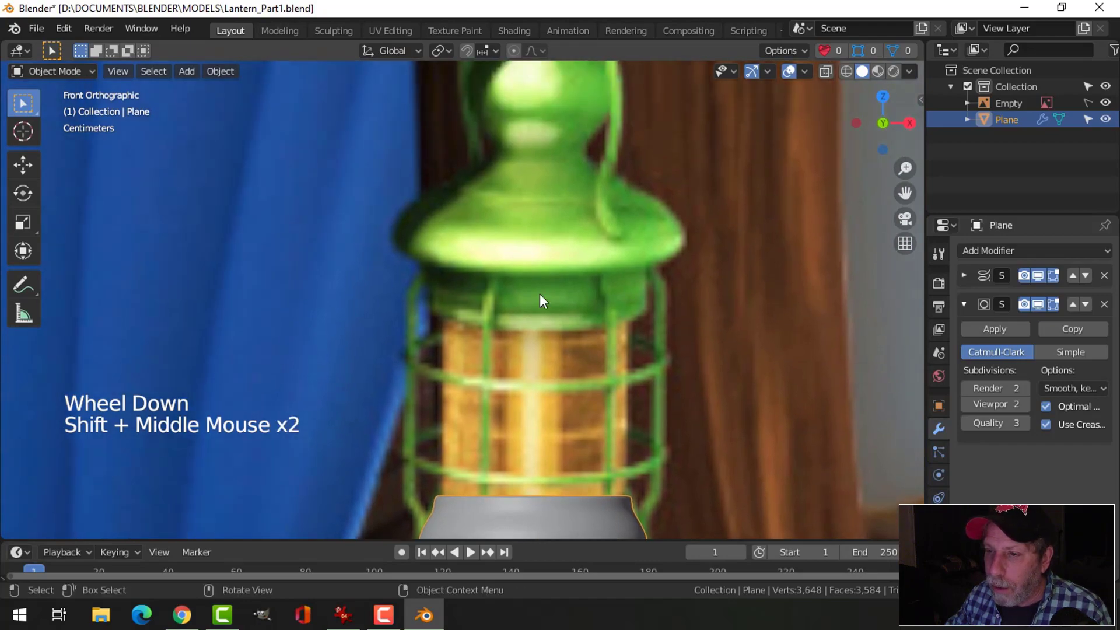
pyautogui.scroll(-2, 525, 326)
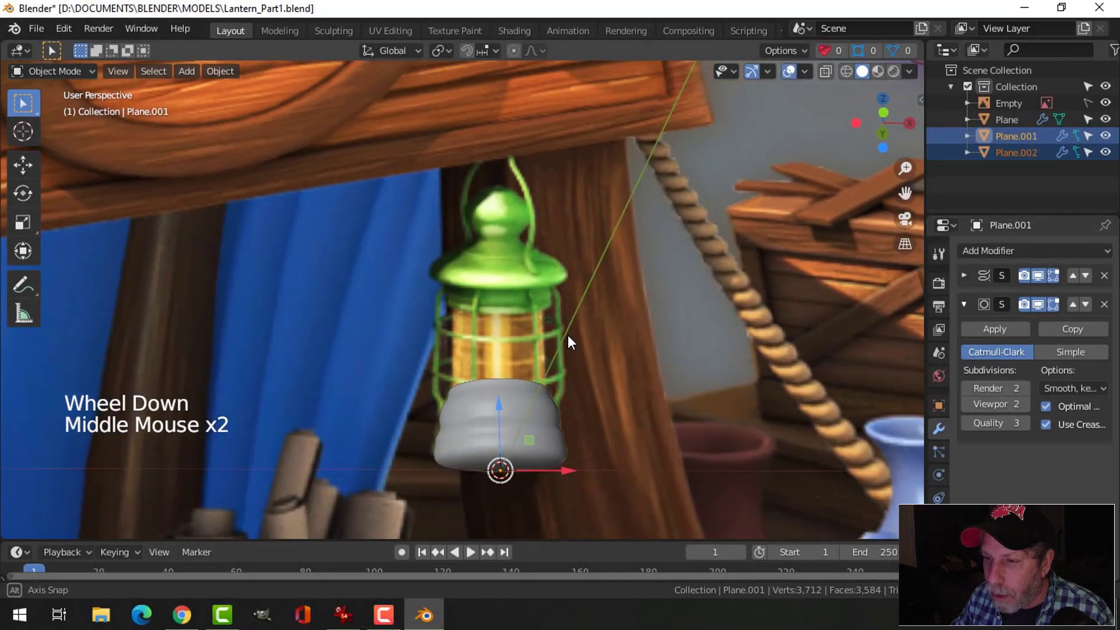
pyautogui.moveTo(569, 337); pyautogui.dragTo(551, 378, button='middle')
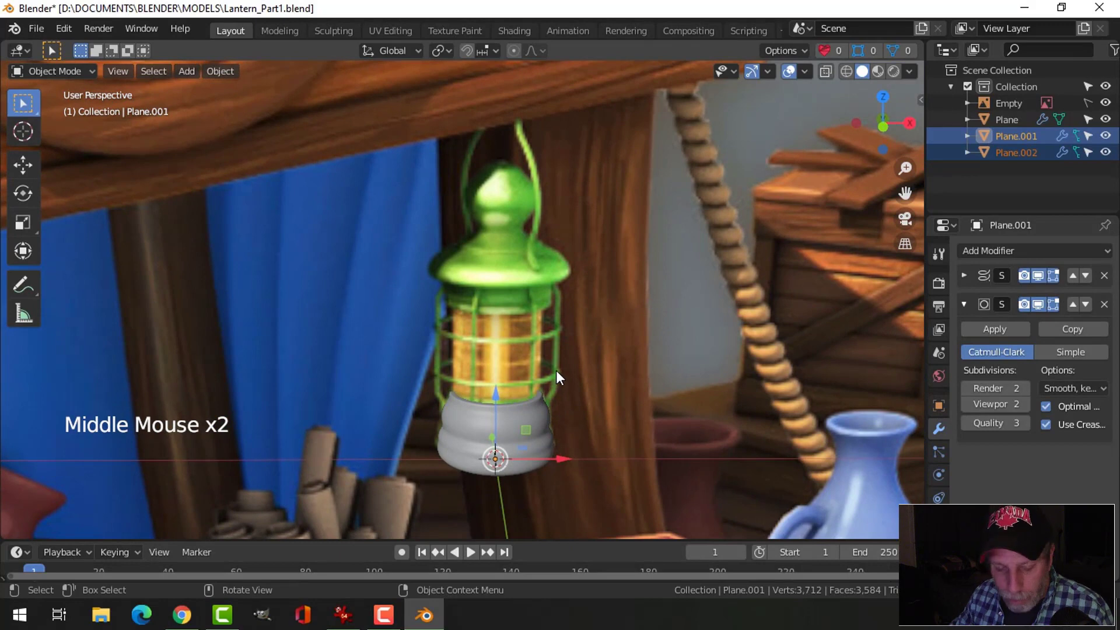
pyautogui.hotkey('shift', 'a')
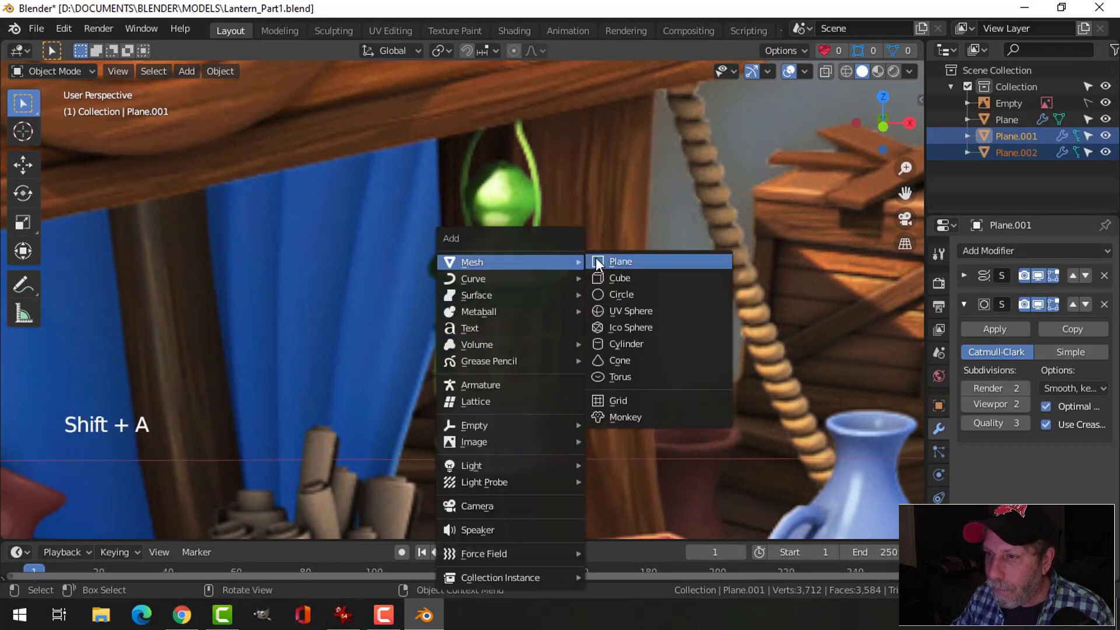
pyautogui.click(597, 260)
pyautogui.press('Tab')
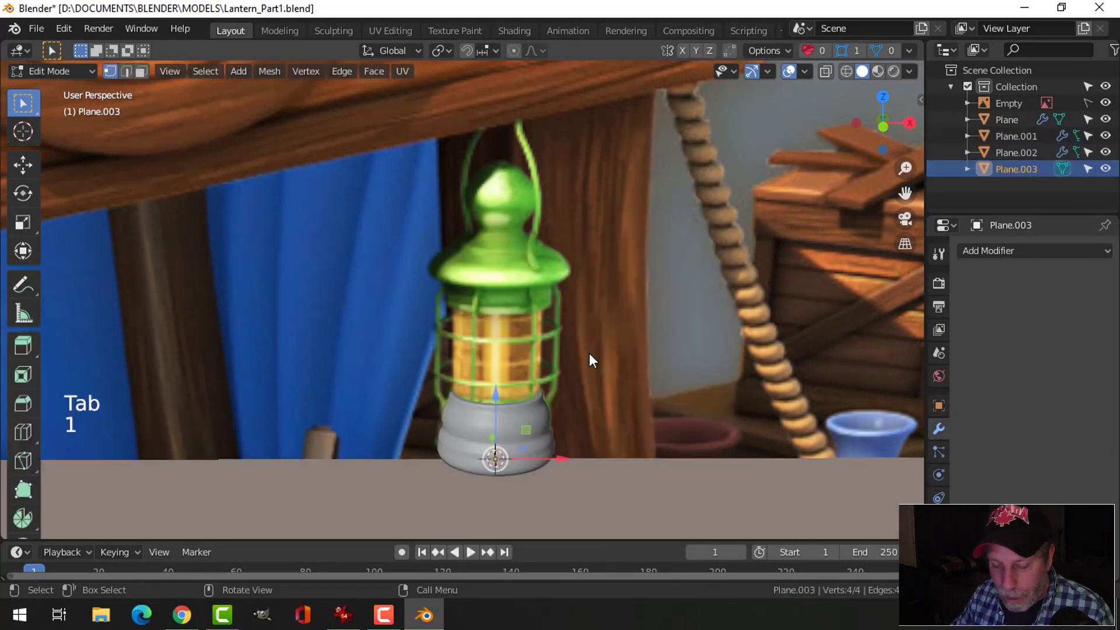
pyautogui.press('m')
pyautogui.click(590, 357)
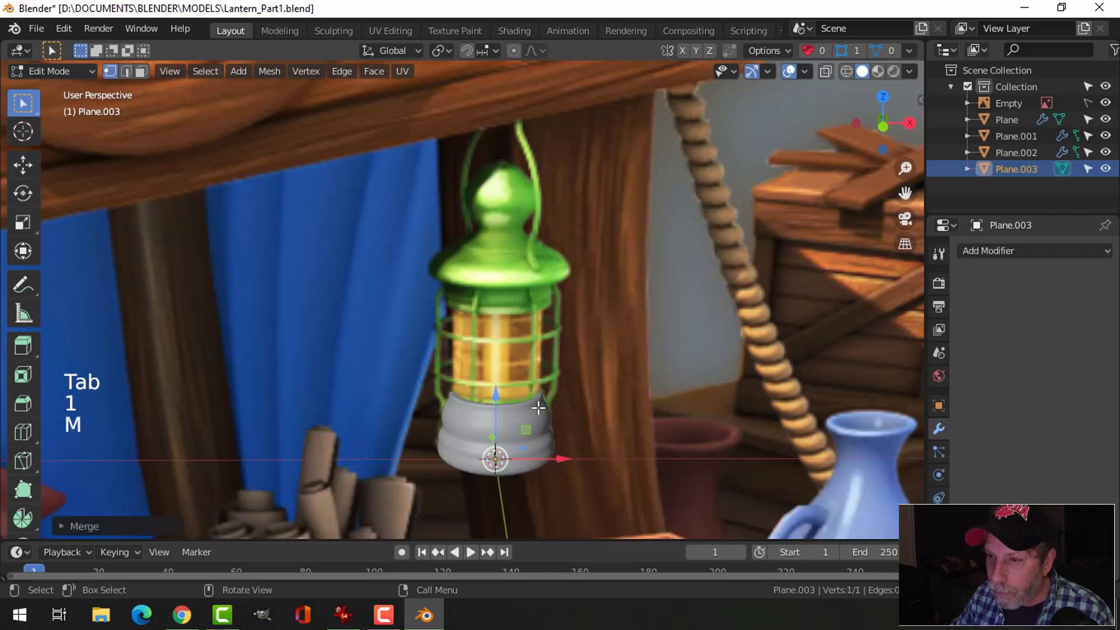
# Step: Raise the new vertex about 0.16 m along the Z axis to the top of the glass, below the lantern's cap, and return to front view
pyautogui.moveTo(491, 392); pyautogui.dragTo(506, 312)
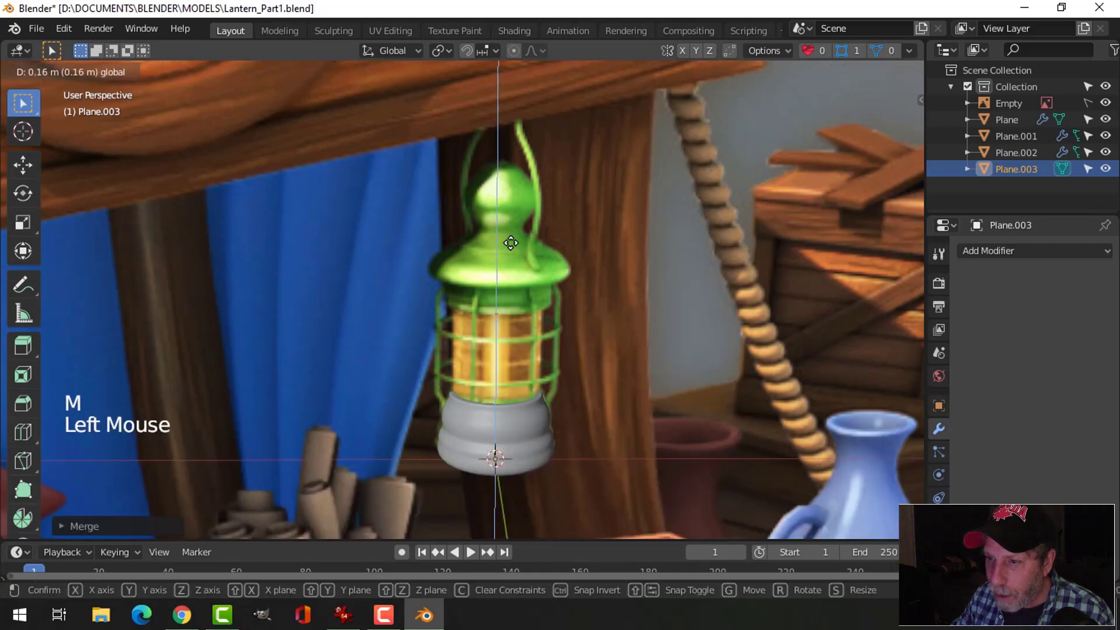
pyautogui.moveTo(511, 242); pyautogui.dragTo(509, 245)
pyautogui.press('KP_1')
pyautogui.scroll(3, 549, 220)
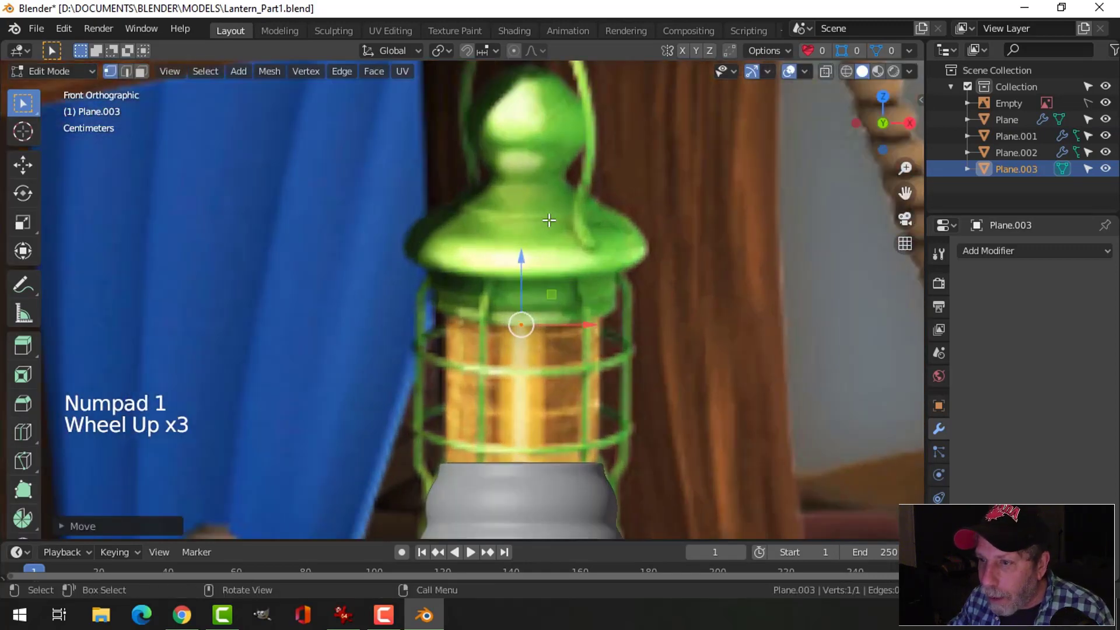
pyautogui.moveTo(608, 304)
pyautogui.keyDown('shift'); pyautogui.mouseDown(button='middle')
pyautogui.moveTo(560, 285)
pyautogui.moveTo(590, 310)
pyautogui.mouseUp(button='middle'); pyautogui.keyUp('shift')
pyautogui.scroll(2, 570, 290)
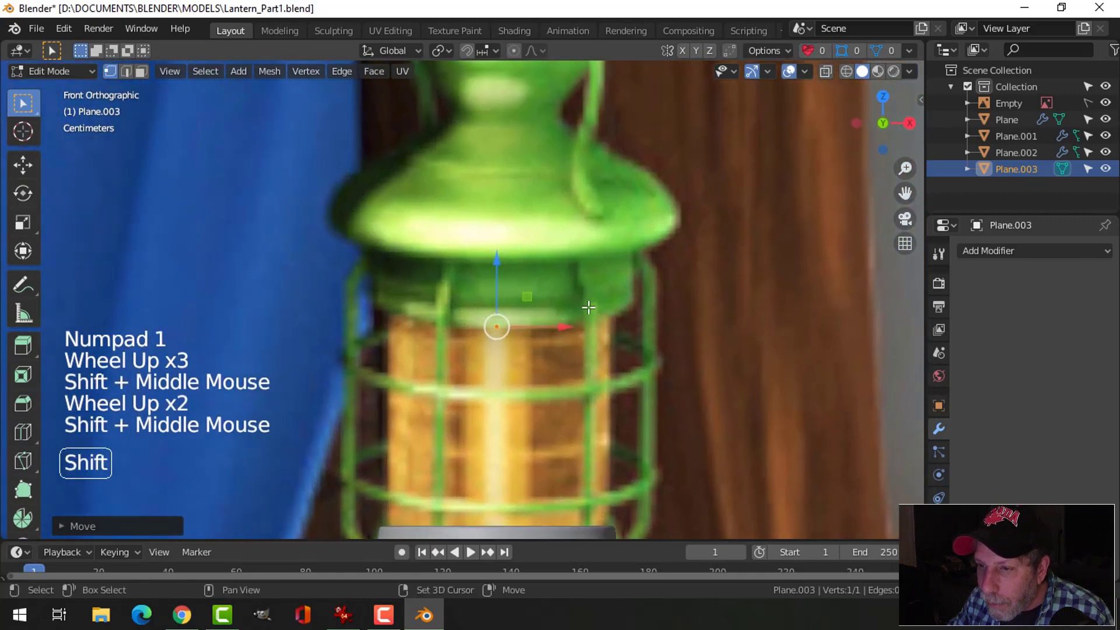
# Step: Extrude the starting vertex horizontally to the left edge of the collar below the cap, and extrude it straight up the collar's side
pyautogui.scroll(1, 588, 308)
pyautogui.press('e')
pyautogui.click(588, 308)
pyautogui.moveTo(574, 330); pyautogui.dragTo(427, 313)
pyautogui.scroll(2, 464, 303)
pyautogui.keyDown('shift'); pyautogui.moveTo(453, 297); pyautogui.dragTo(497, 330, button='middle'); pyautogui.keyUp('shift')
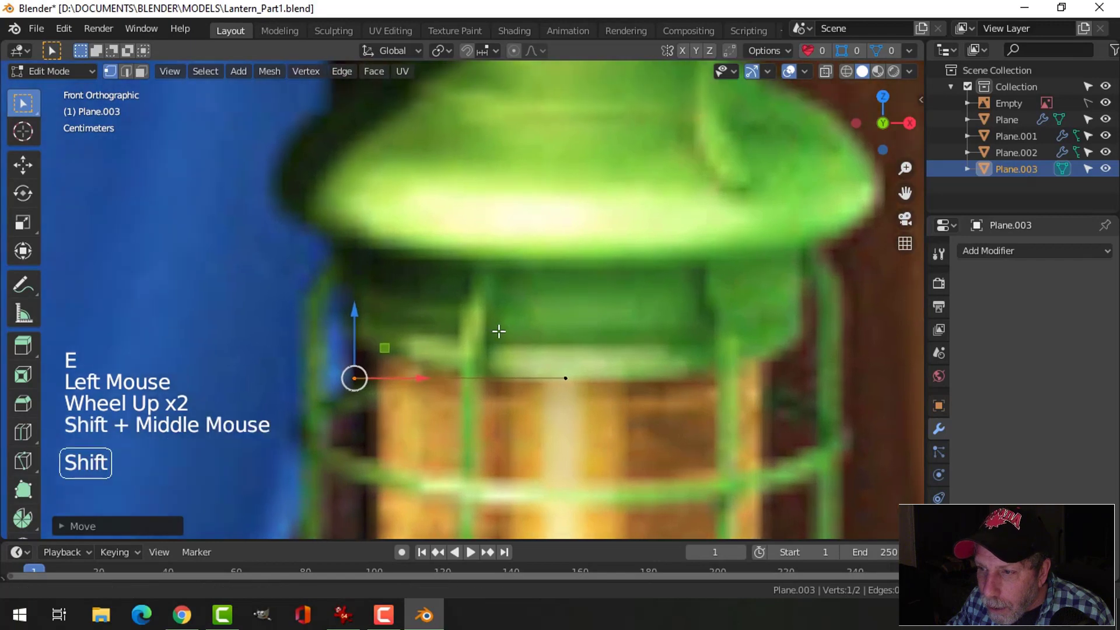
pyautogui.press('e')
pyautogui.click(429, 332)
pyautogui.moveTo(362, 320); pyautogui.dragTo(355, 264)
# Step: Extrude three vertices that form a tiny notch in the collar's side and carry the profile up to the cap's underside
pyautogui.press('e')
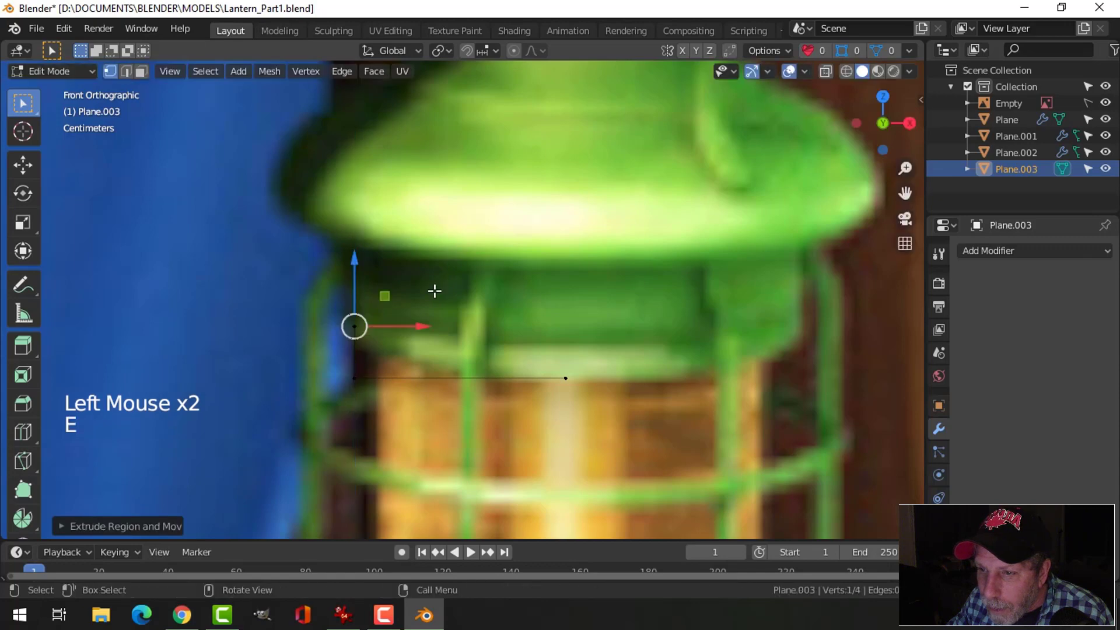
pyautogui.press('g')
pyautogui.click(438, 287)
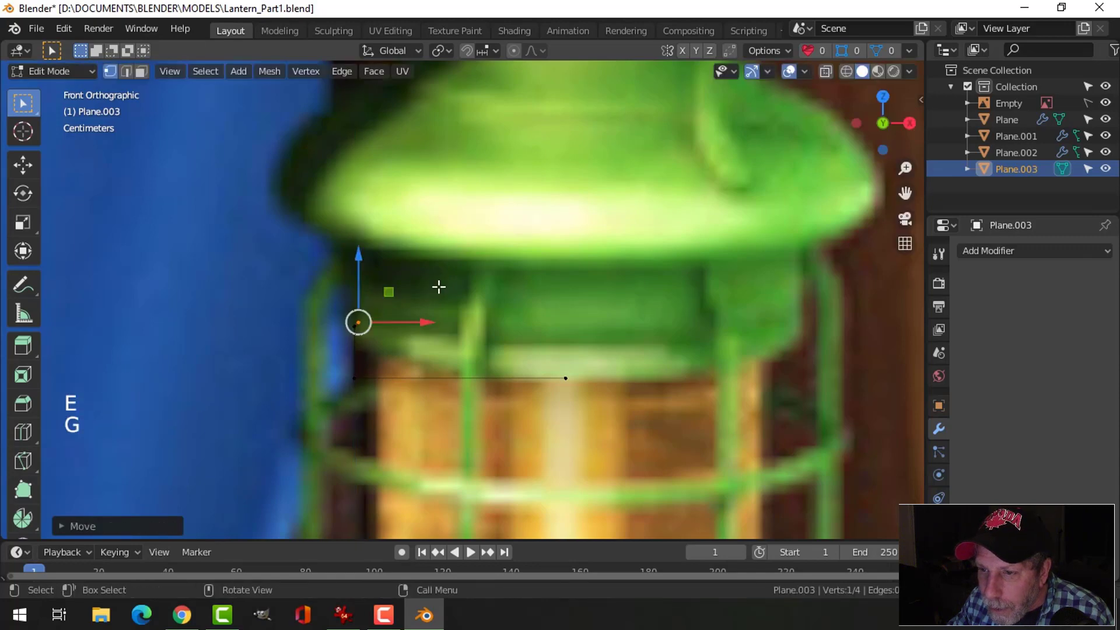
pyautogui.press('e')
pyautogui.press('g')
pyautogui.click(436, 279)
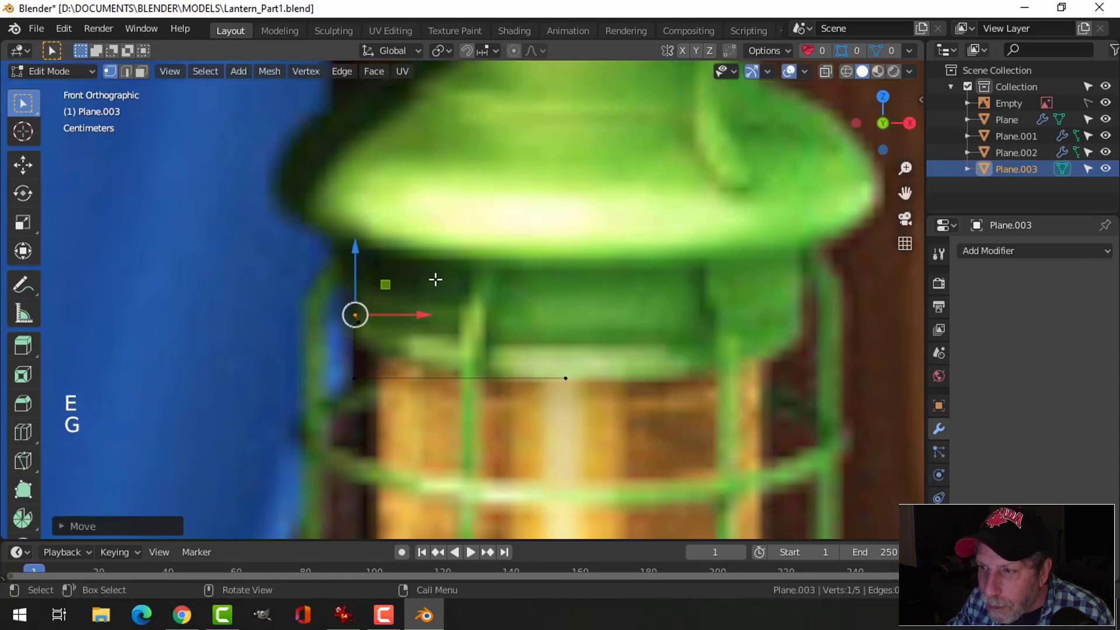
pyautogui.press('e')
pyautogui.press('g')
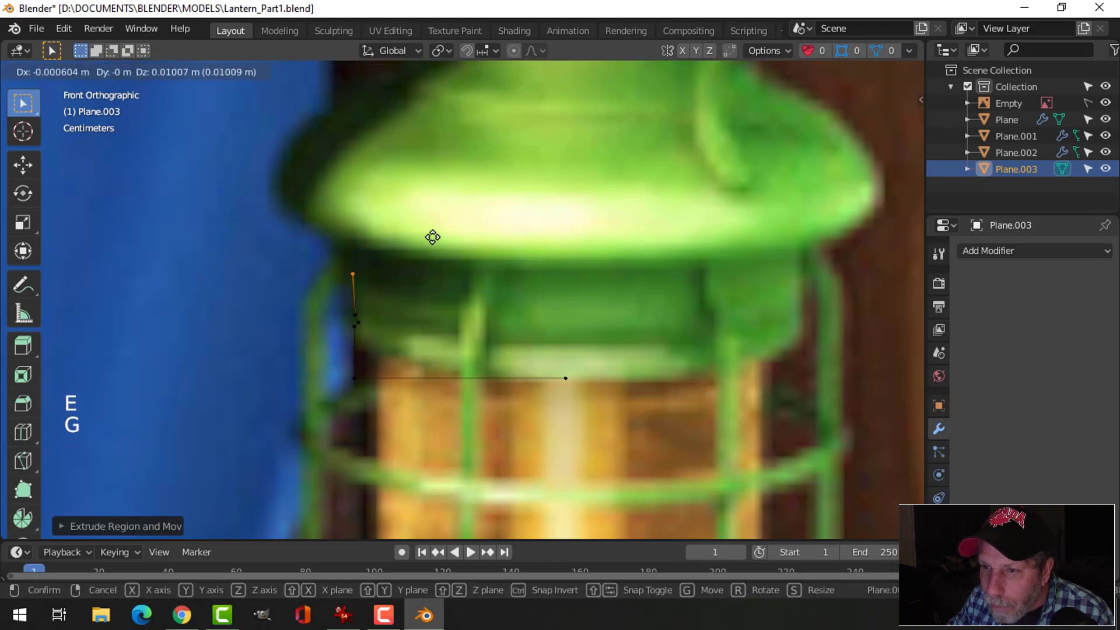
pyautogui.click(434, 224)
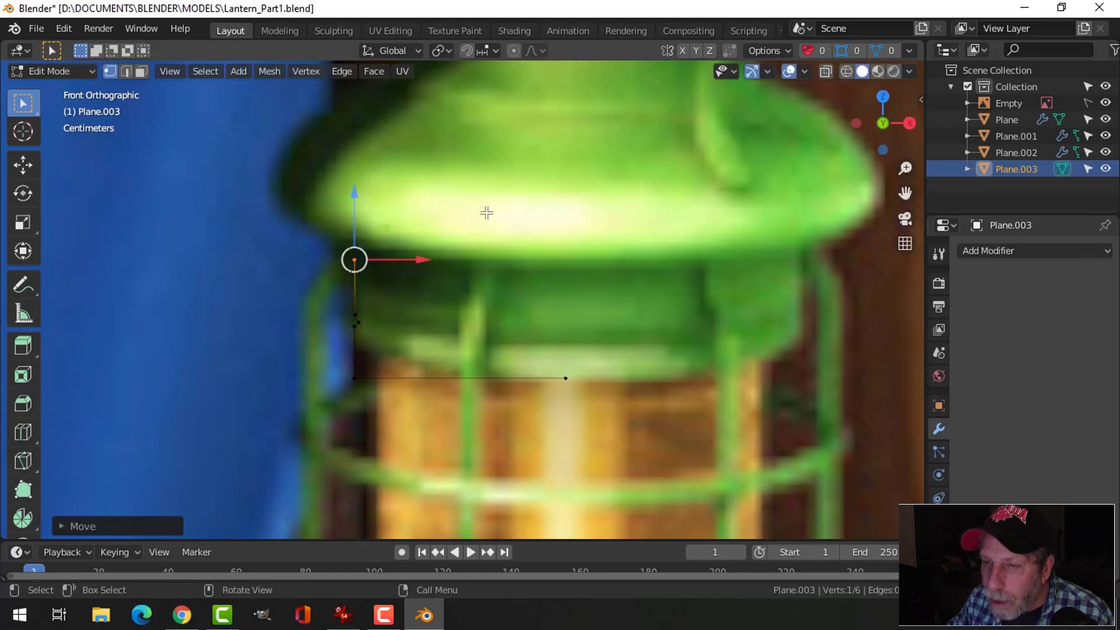
# Step: Extrude two vertices outward and upward from the collar's top along the underside of the cap's brim
pyautogui.scroll(-2, 488, 212)
pyautogui.keyDown('shift'); pyautogui.moveTo(488, 215); pyautogui.dragTo(535, 295, button='middle'); pyautogui.keyUp('shift')
pyautogui.scroll(2, 506, 322)
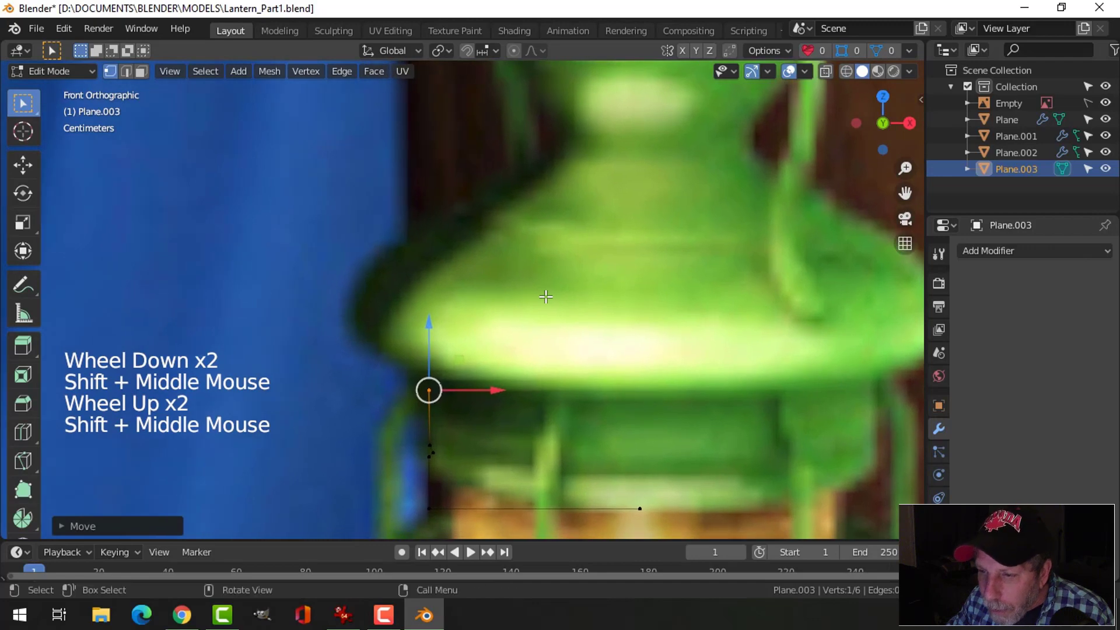
pyautogui.press('e')
pyautogui.press('g')
pyautogui.click(527, 286)
pyautogui.press('e')
pyautogui.press('g')
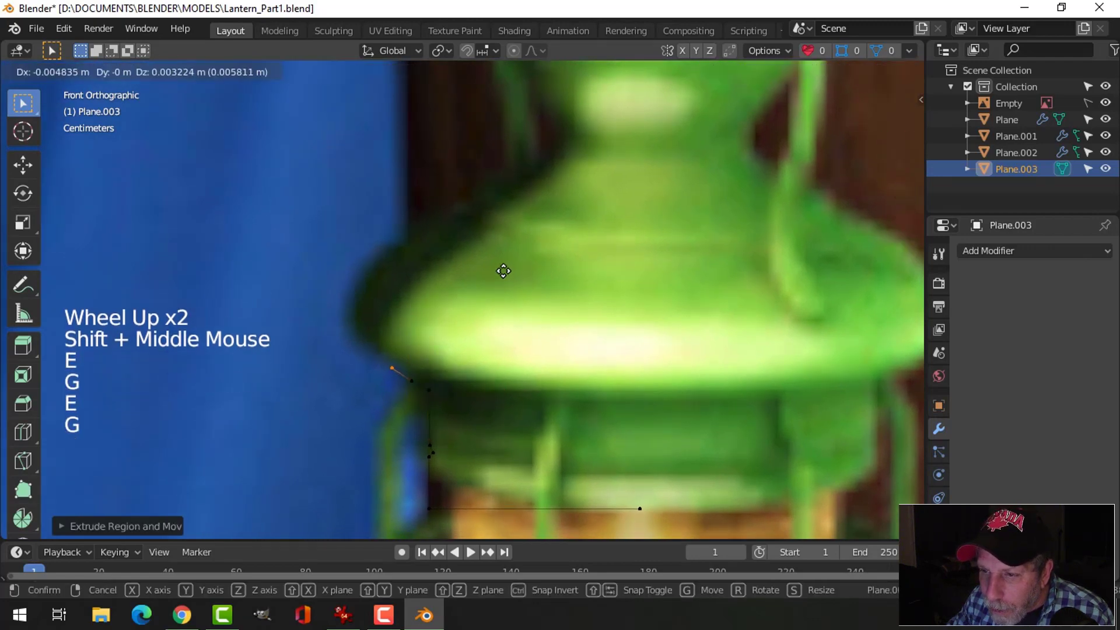
pyautogui.click(503, 266)
pyautogui.click(503, 266)
# Step: Extrude two further vertices along the brim's lower curve to its outer edge
pyautogui.press('e')
pyautogui.press('g')
pyautogui.click(494, 249)
pyautogui.press('e')
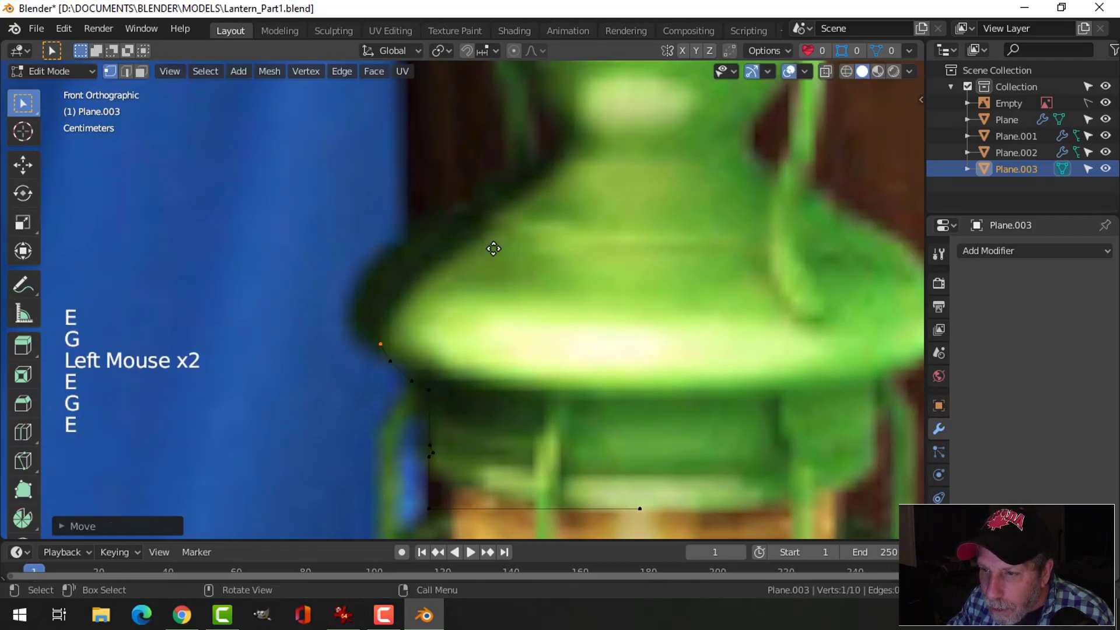
pyautogui.press('g')
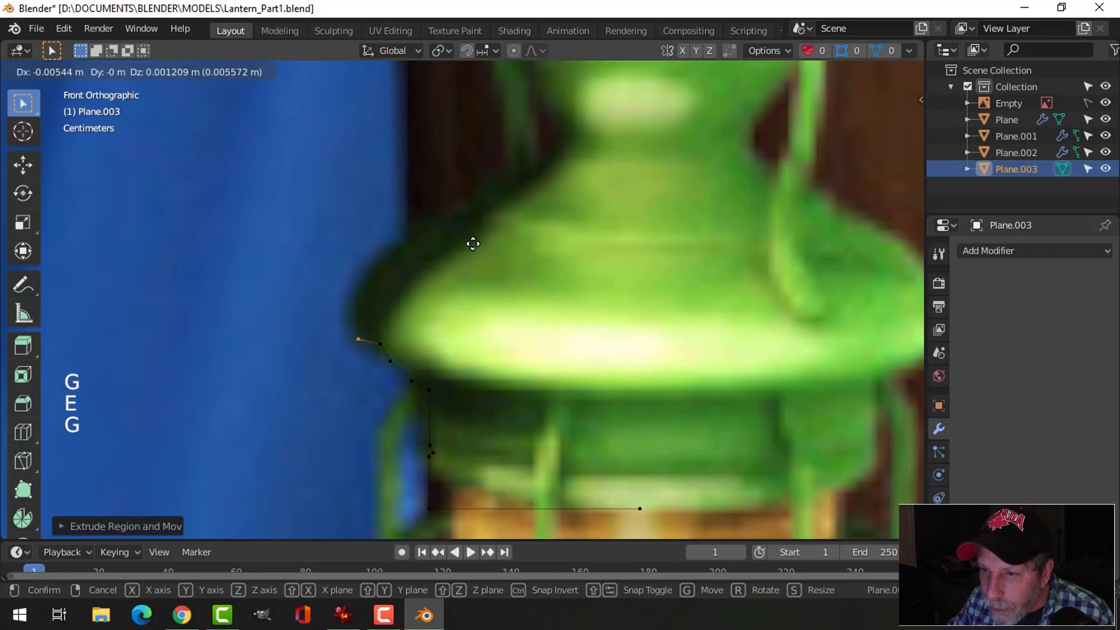
pyautogui.click(476, 242)
# Step: Reposition the last two vertices so the profile follows the brim's lower outer curve in the reference
pyautogui.click(382, 347)
pyautogui.press('g')
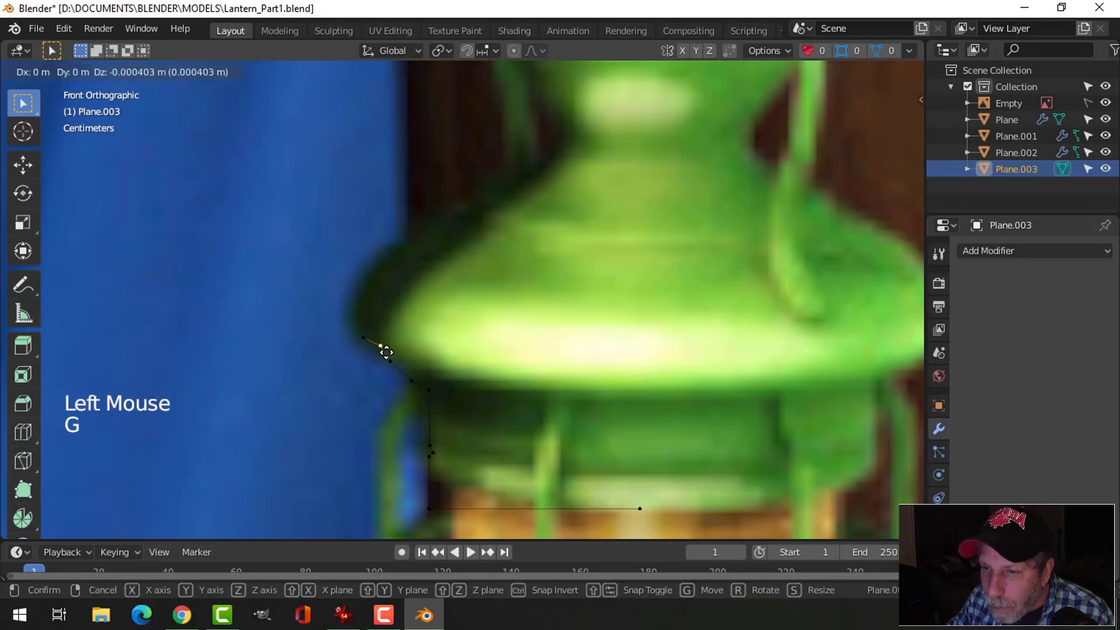
pyautogui.click(383, 353)
pyautogui.click(352, 328)
pyautogui.press('g')
pyautogui.click(351, 318)
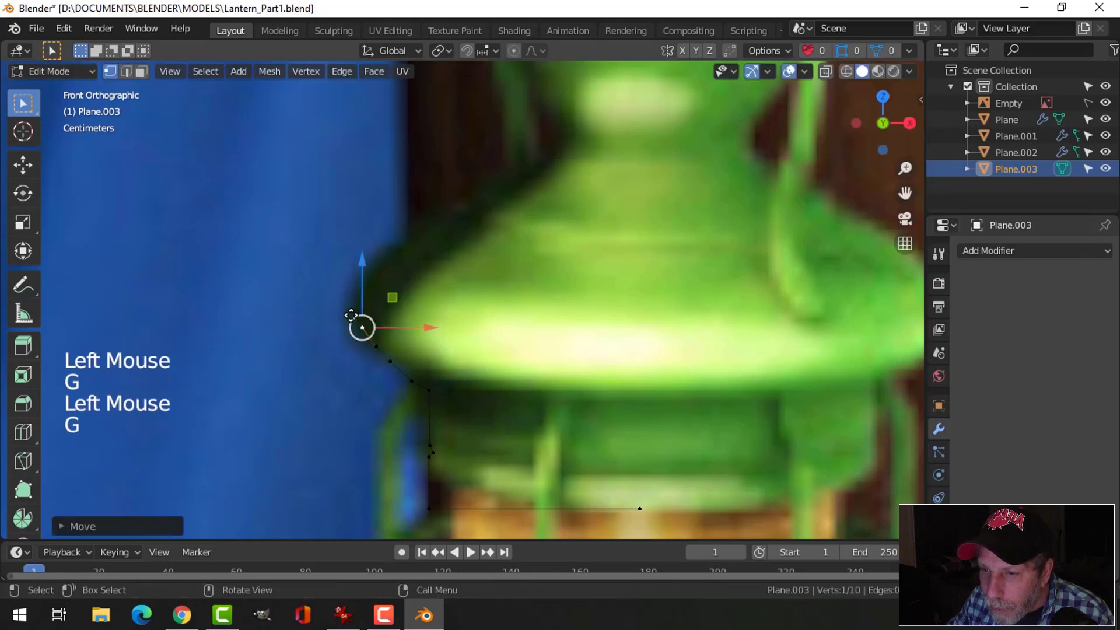
# Step: Extrude three vertices around the brim's outermost curve and over onto the cap's upper surface
pyautogui.keyDown('shift'); pyautogui.moveTo(493, 308); pyautogui.dragTo(500, 387, button='middle'); pyautogui.keyUp('shift')
pyautogui.press('e')
pyautogui.rightClick(491, 348)
pyautogui.press('g')
pyautogui.click(480, 317)
pyautogui.press('e')
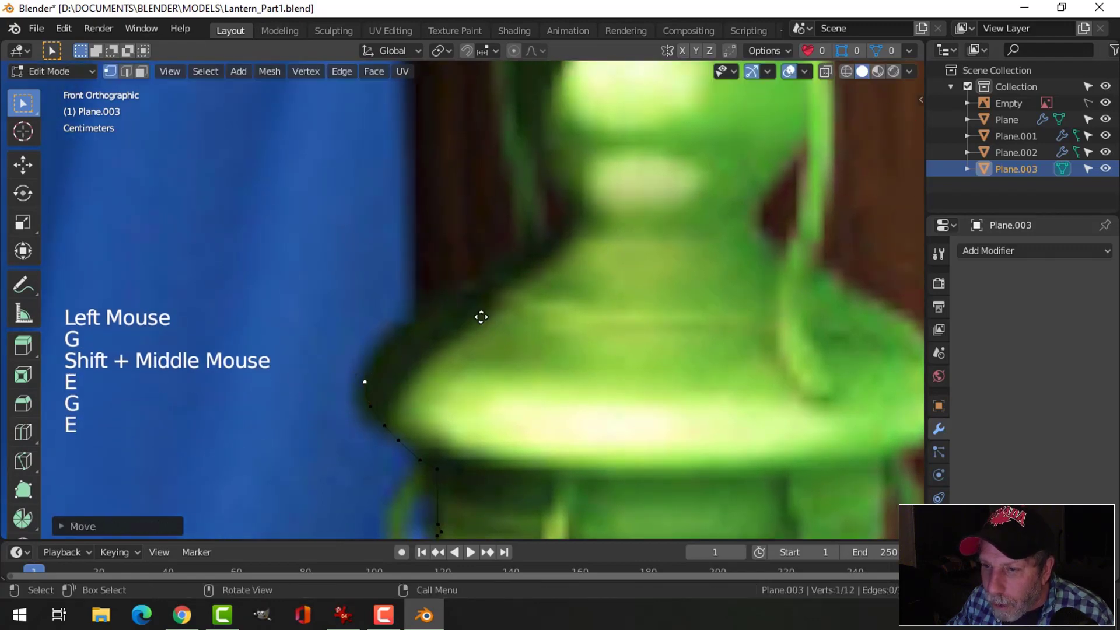
pyautogui.rightClick(481, 313)
pyautogui.press('g')
pyautogui.click(484, 287)
pyautogui.press('e')
pyautogui.rightClick(494, 281)
pyautogui.press('g')
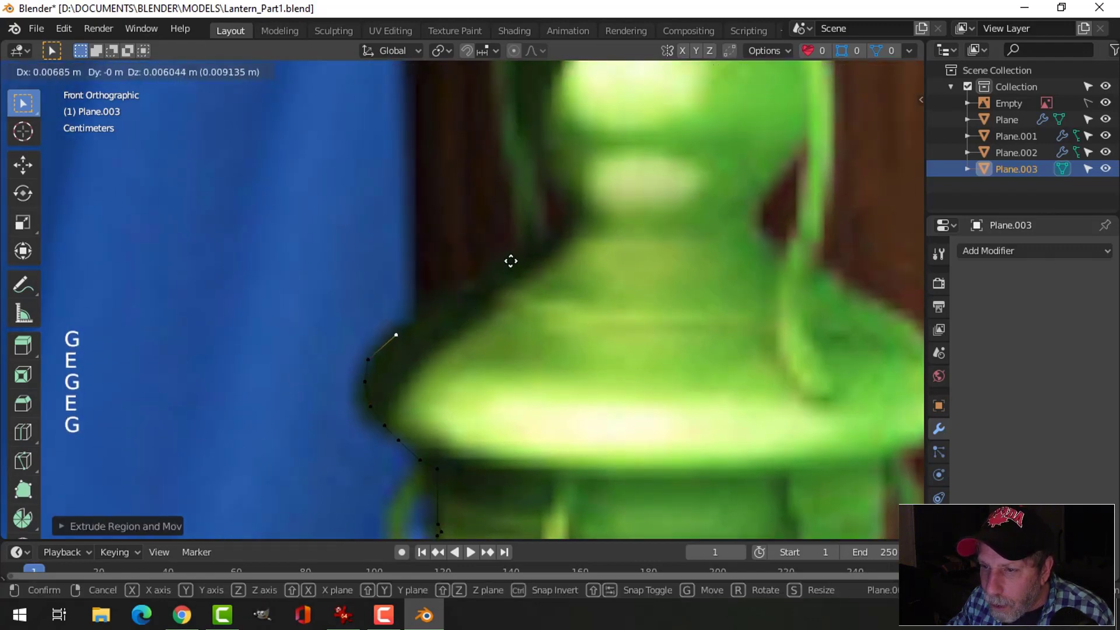
pyautogui.click(510, 262)
# Step: Extrude two vertices up the cap's sloping upper surface, following the reference outline
pyautogui.keyDown('shift'); pyautogui.moveTo(544, 275); pyautogui.dragTo(545, 360, button='middle'); pyautogui.keyUp('shift')
pyautogui.press('e')
pyautogui.rightClick(547, 350)
pyautogui.press('g')
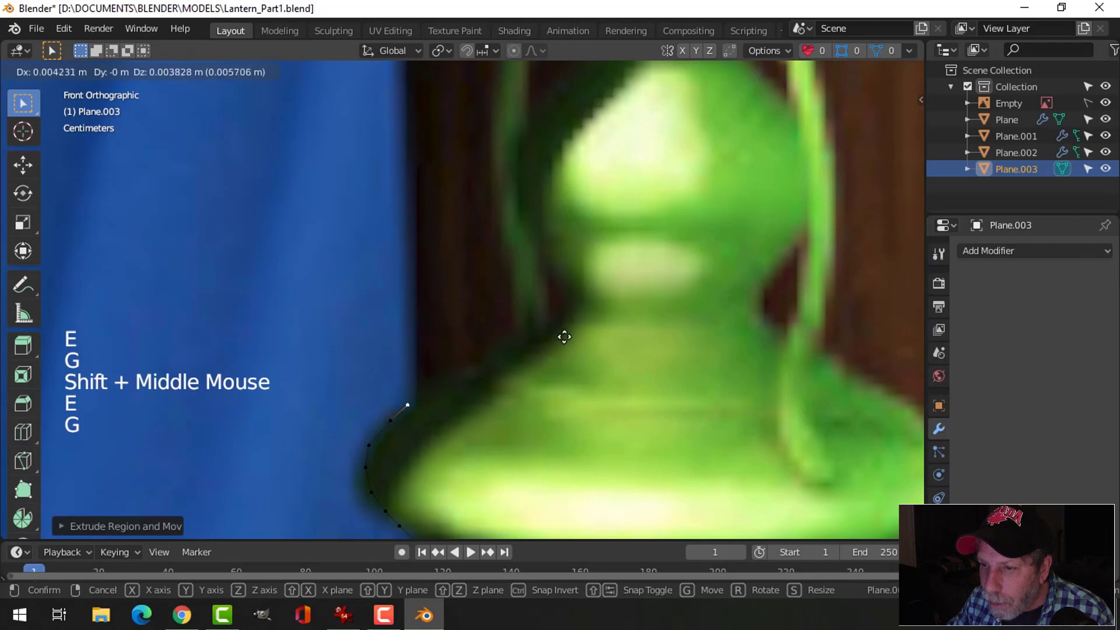
pyautogui.click(578, 333)
pyautogui.press('e')
pyautogui.rightClick(575, 333)
pyautogui.press('g')
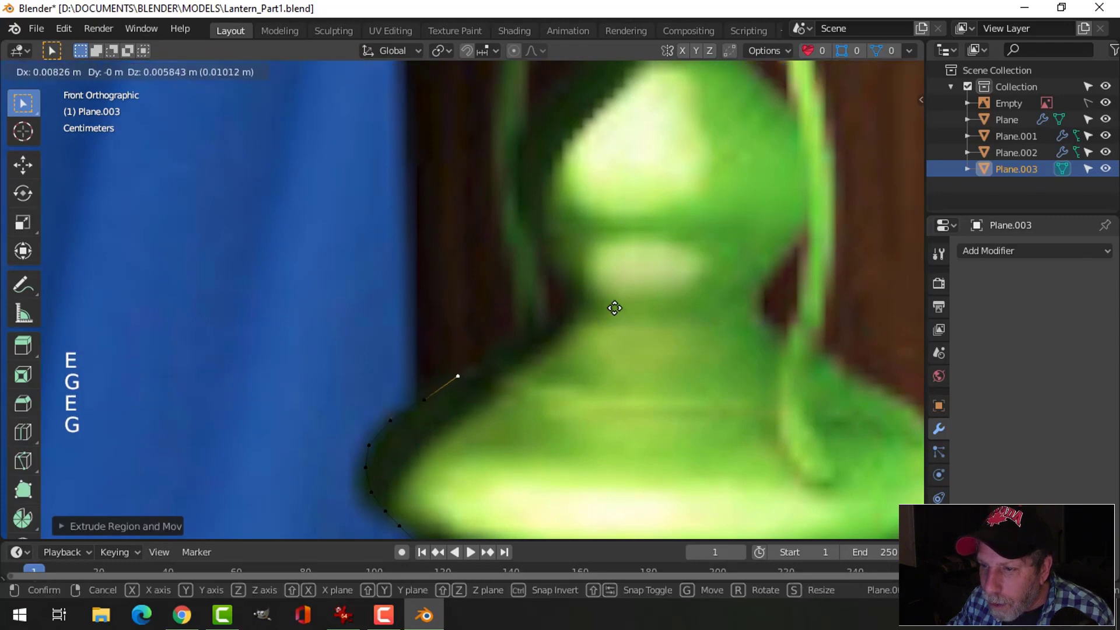
pyautogui.click(618, 313)
# Step: Extrude two closely spaced vertices that form a small step partway up the cap's slope
pyautogui.scroll(-1, 618, 313)
pyautogui.scroll(3, 575, 373)
pyautogui.keyDown('shift'); pyautogui.moveTo(605, 365); pyautogui.dragTo(583, 338, button='middle'); pyautogui.keyUp('shift')
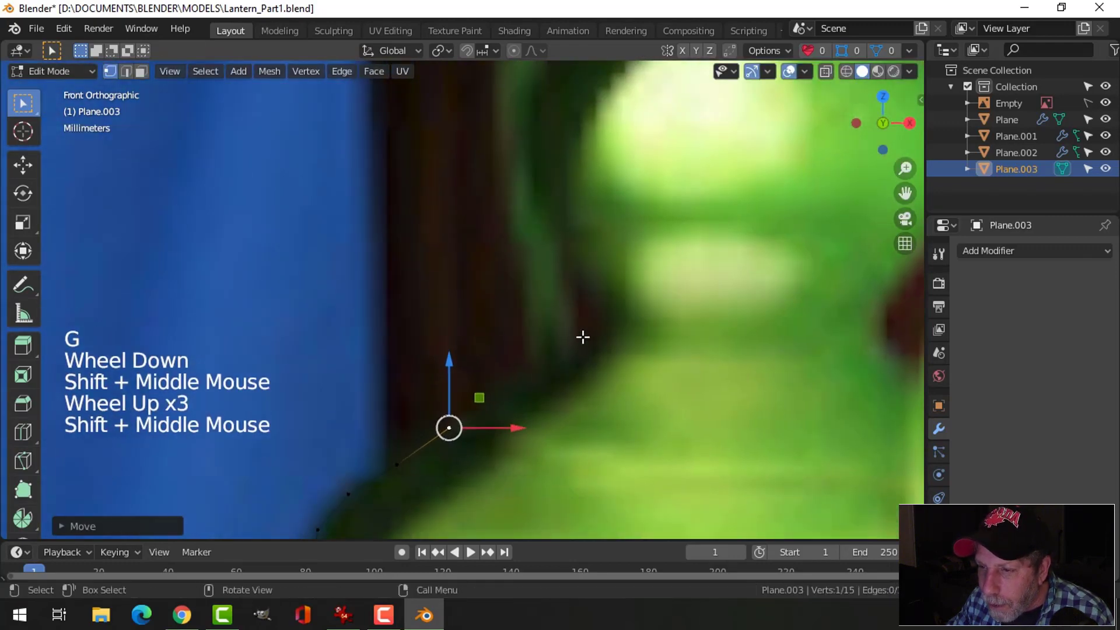
pyautogui.press('e')
pyautogui.rightClick(585, 349)
pyautogui.press('g')
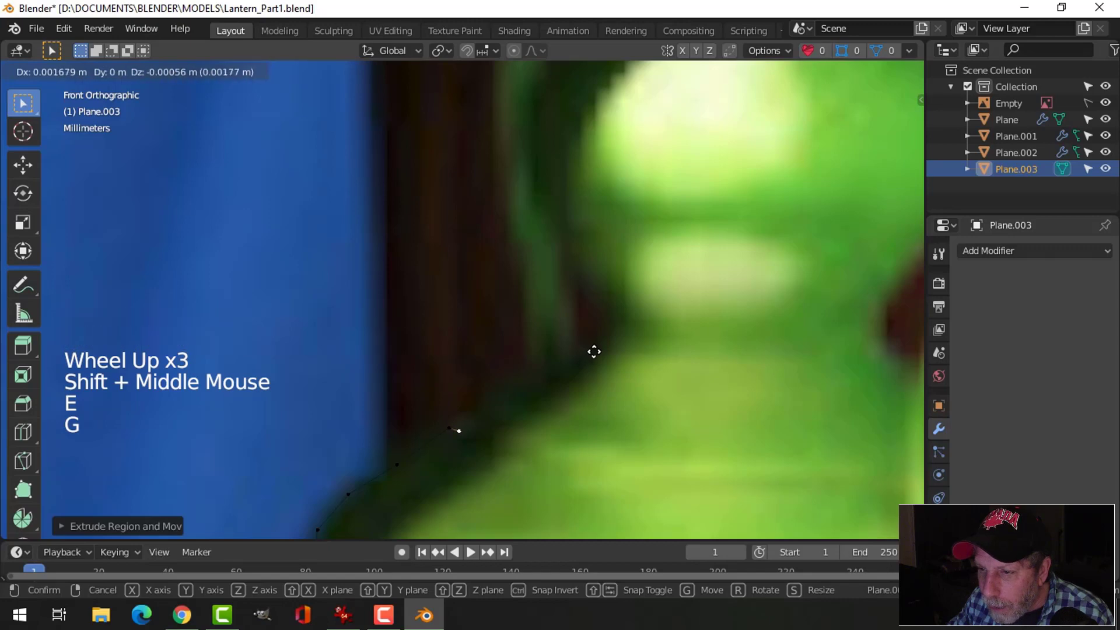
pyautogui.click(593, 350)
pyautogui.press('e')
pyautogui.rightClick(593, 350)
pyautogui.press('g')
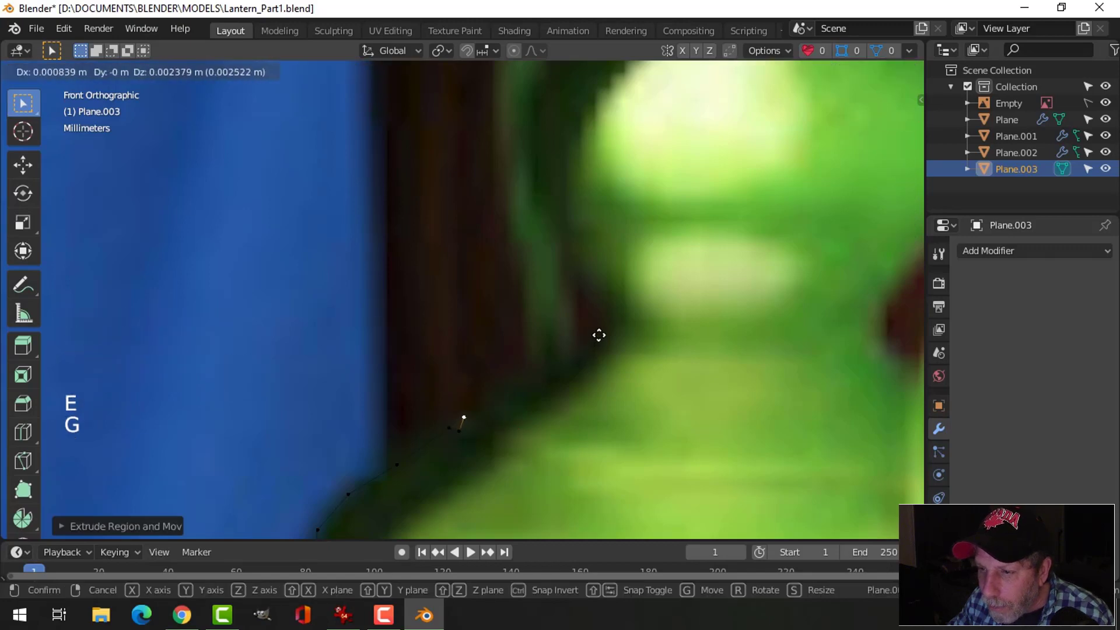
pyautogui.click(599, 335)
# Step: Extrude one long segment from the small step up the cap's slope to the base of the neck
pyautogui.scroll(-3, 617, 331)
pyautogui.keyDown('shift'); pyautogui.moveTo(620, 332); pyautogui.dragTo(618, 362, button='middle'); pyautogui.keyUp('shift')
pyautogui.scroll(2, 617, 362)
pyautogui.press('e')
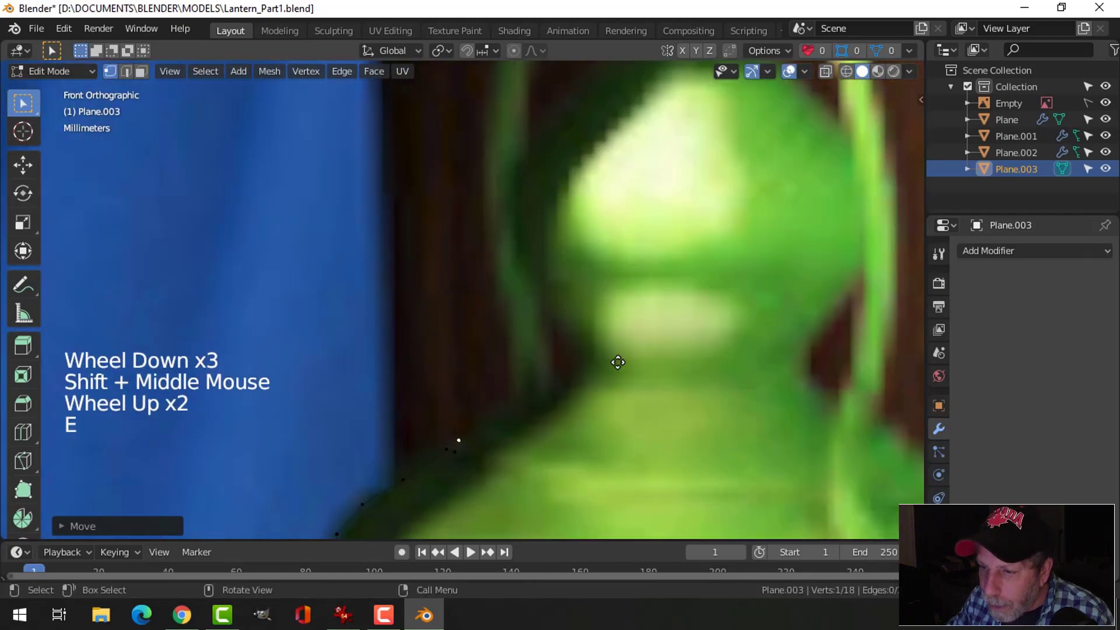
pyautogui.press('g')
pyautogui.click(727, 302)
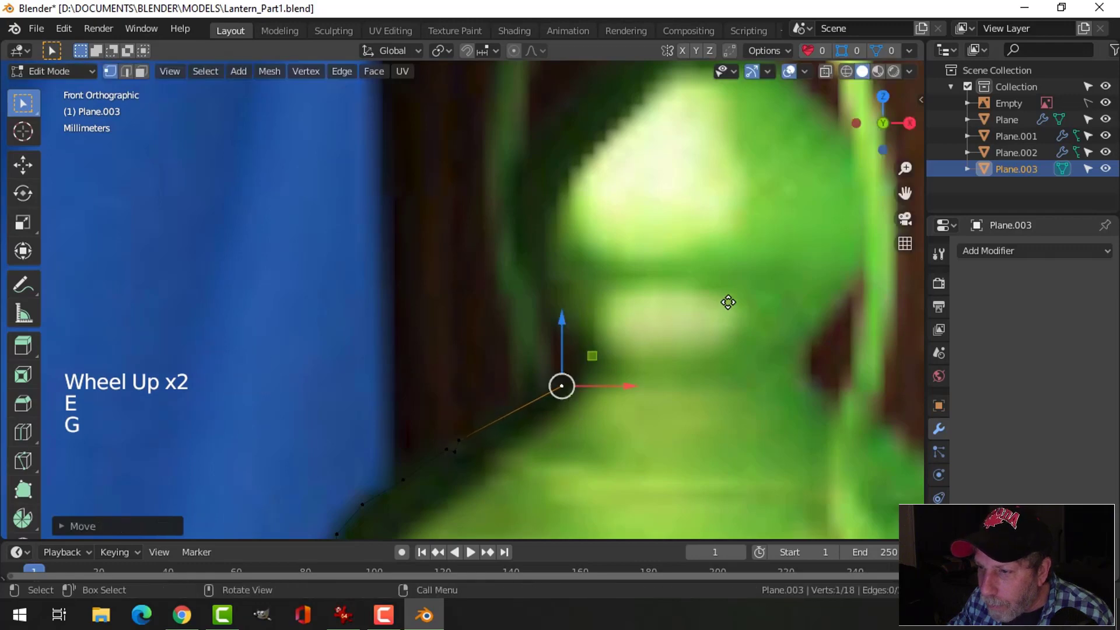
# Step: Extrude two closely spaced vertices that form a small step at the base of the neck
pyautogui.keyDown('shift'); pyautogui.moveTo(728, 302); pyautogui.dragTo(596, 231, button='middle'); pyautogui.keyUp('shift')
pyautogui.scroll(2, 630, 373)
pyautogui.press('e')
pyautogui.click(596, 231)
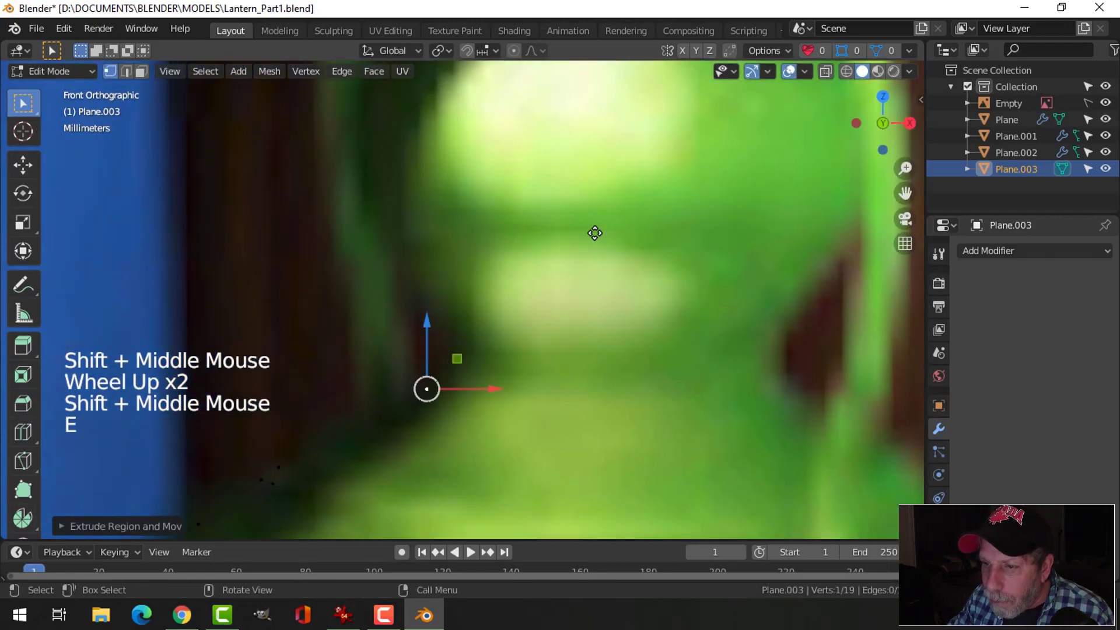
pyautogui.press('g')
pyautogui.click(614, 231)
pyautogui.press('e')
pyautogui.press('g')
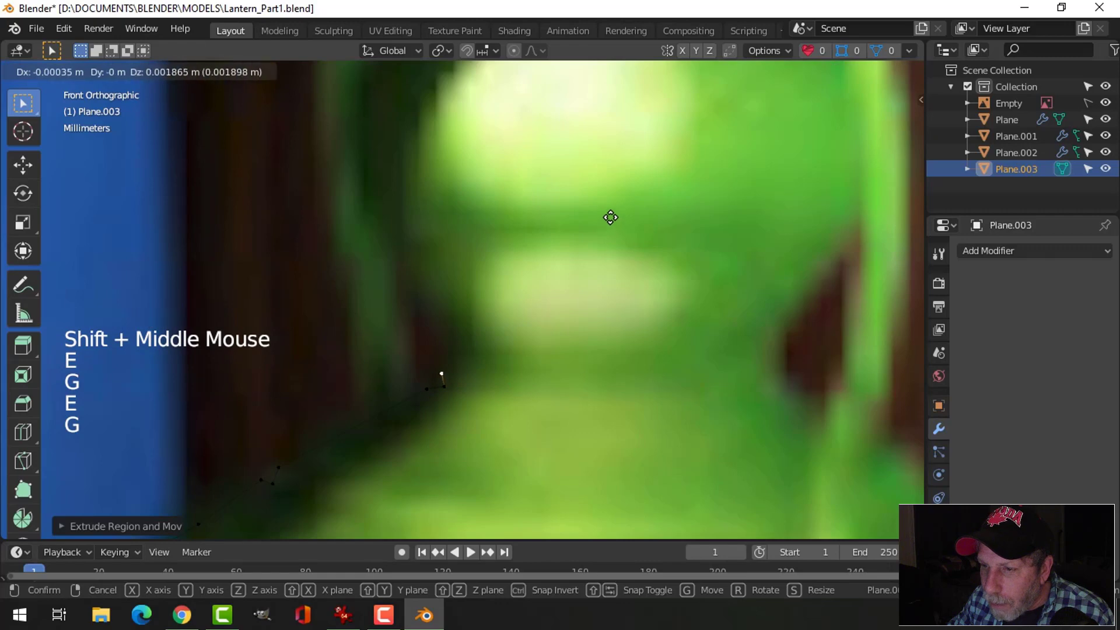
pyautogui.click(608, 218)
# Step: Extrude the last vertex straight up along the Z axis to form the side of the neck
pyautogui.keyDown('shift'); pyautogui.moveTo(574, 302); pyautogui.dragTo(578, 340, button='middle'); pyautogui.keyUp('shift')
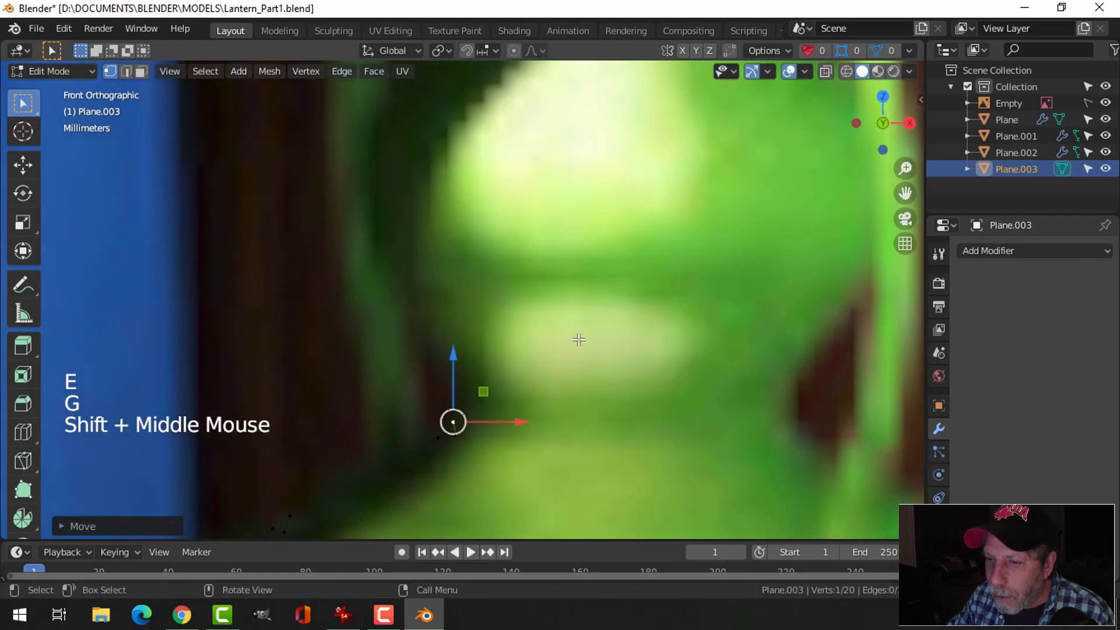
pyautogui.press('e')
pyautogui.click(502, 344)
pyautogui.moveTo(456, 359); pyautogui.dragTo(465, 312)
# Step: Extrude three vertices that flare outward from the neck and rise to the crease below the rounded knob
pyautogui.scroll(-2, 607, 328)
pyautogui.keyDown('shift'); pyautogui.moveTo(605, 331); pyautogui.dragTo(609, 354, button='middle'); pyautogui.keyUp('shift')
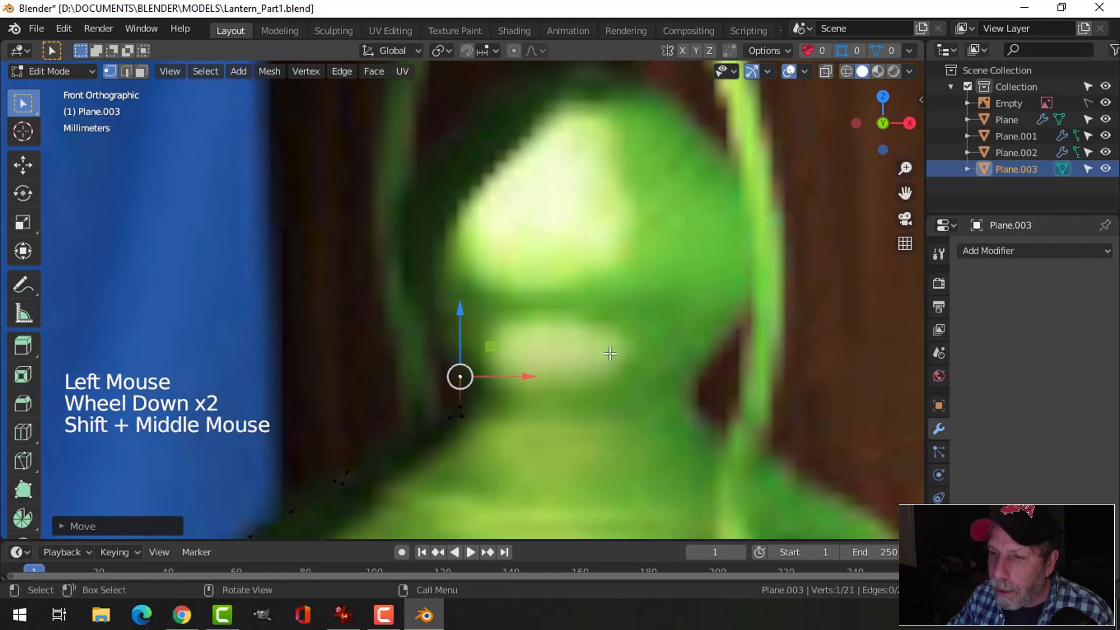
pyautogui.press('e')
pyautogui.press('g')
pyautogui.click(573, 323)
pyautogui.press('e')
pyautogui.press('g')
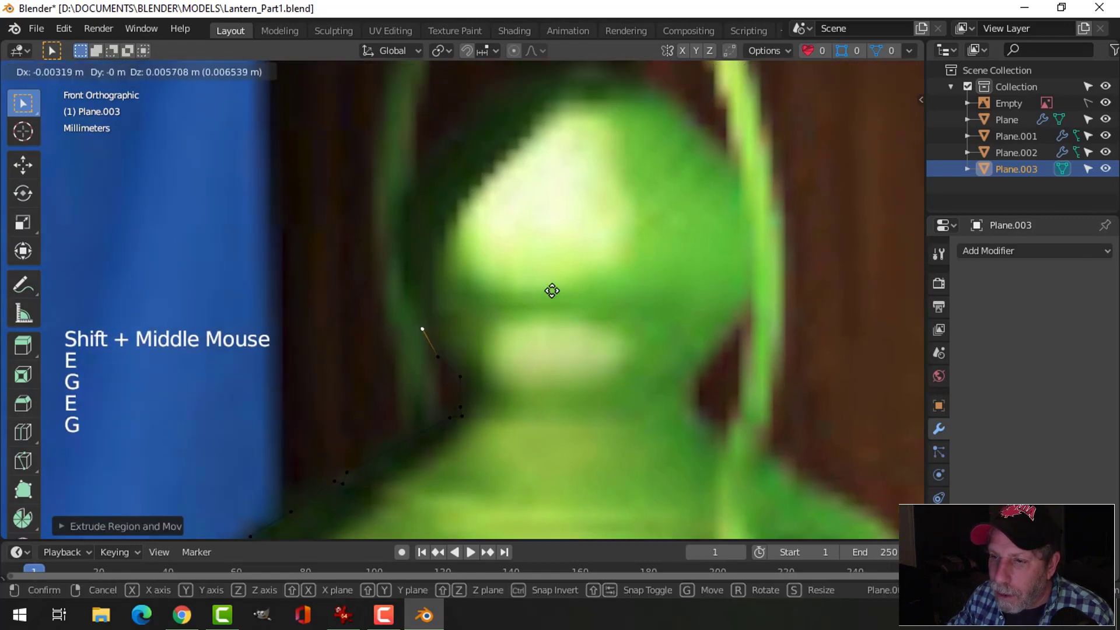
pyautogui.click(551, 290)
pyautogui.press('e')
pyautogui.press('g')
pyautogui.click(554, 269)
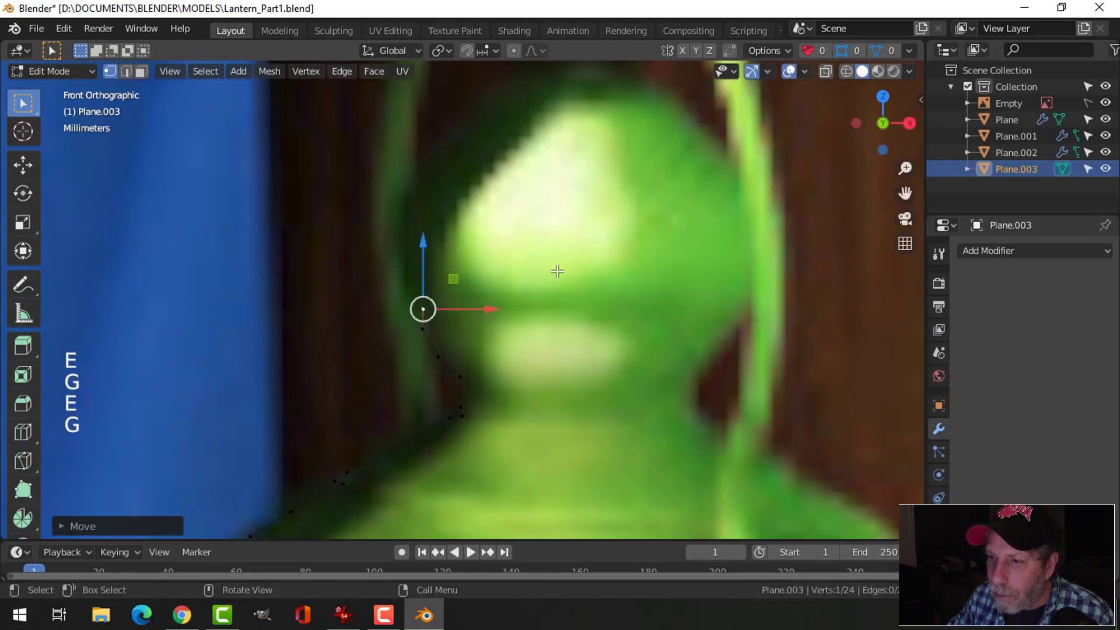
# Step: Extrude two closely spaced vertices inward and back out to form the crease below the knob
pyautogui.keyDown('shift'); pyautogui.moveTo(599, 309); pyautogui.dragTo(605, 373, button='middle'); pyautogui.keyUp('shift')
pyautogui.scroll(2, 563, 337)
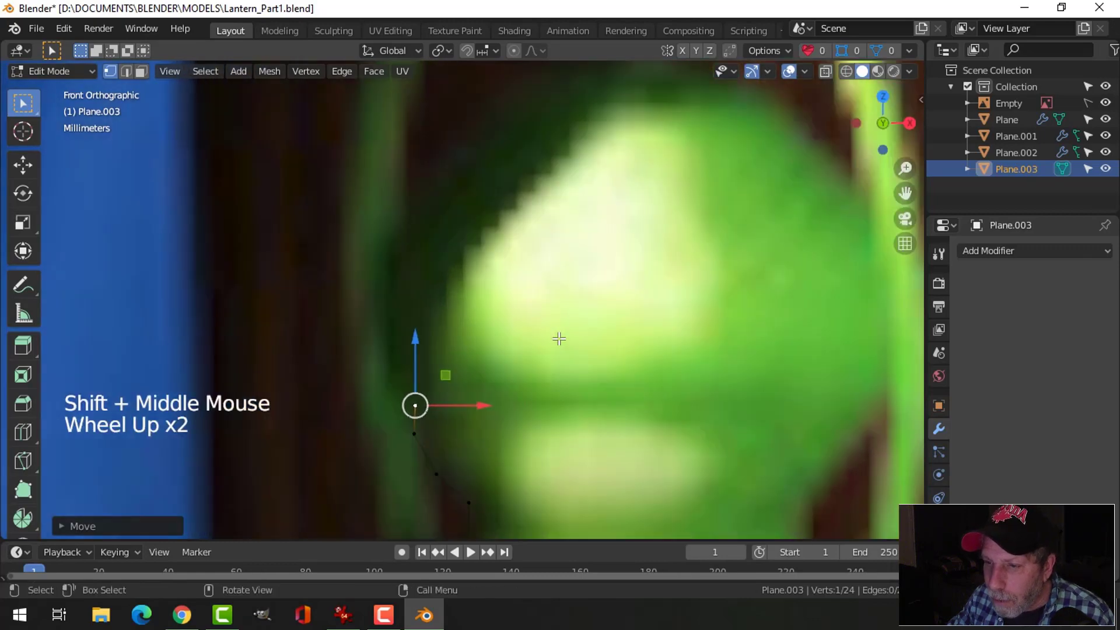
pyautogui.press('e')
pyautogui.press('g')
pyautogui.click(566, 334)
pyautogui.press('e')
pyautogui.press('g')
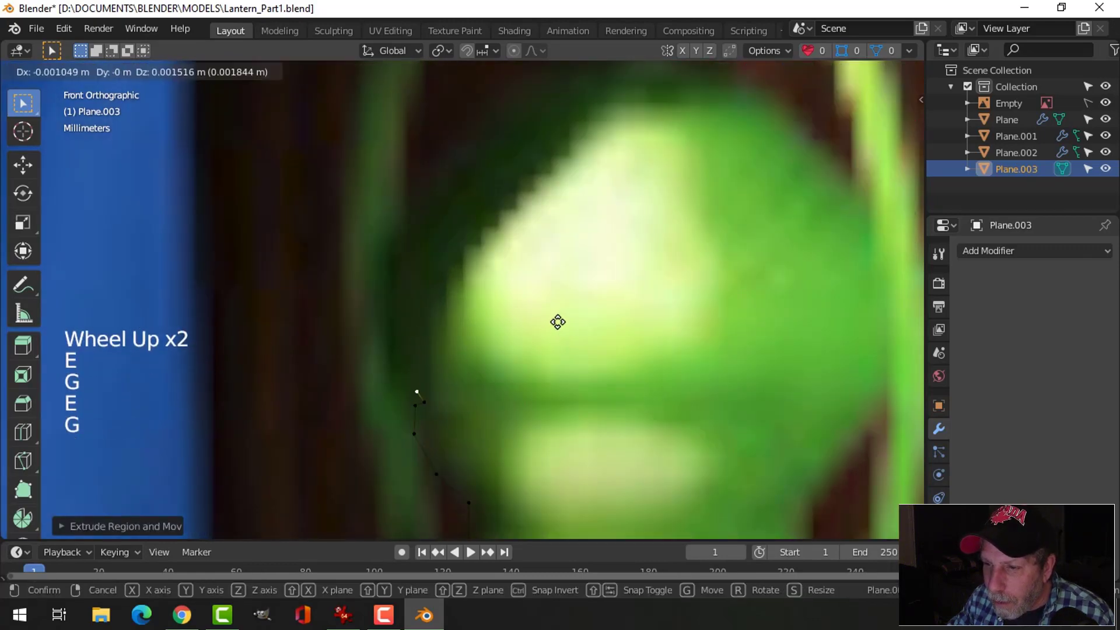
pyautogui.click(557, 319)
# Step: Extrude two vertices from the crease outward and up the knob's side to its widest point
pyautogui.press('e')
pyautogui.press('g')
pyautogui.click(540, 266)
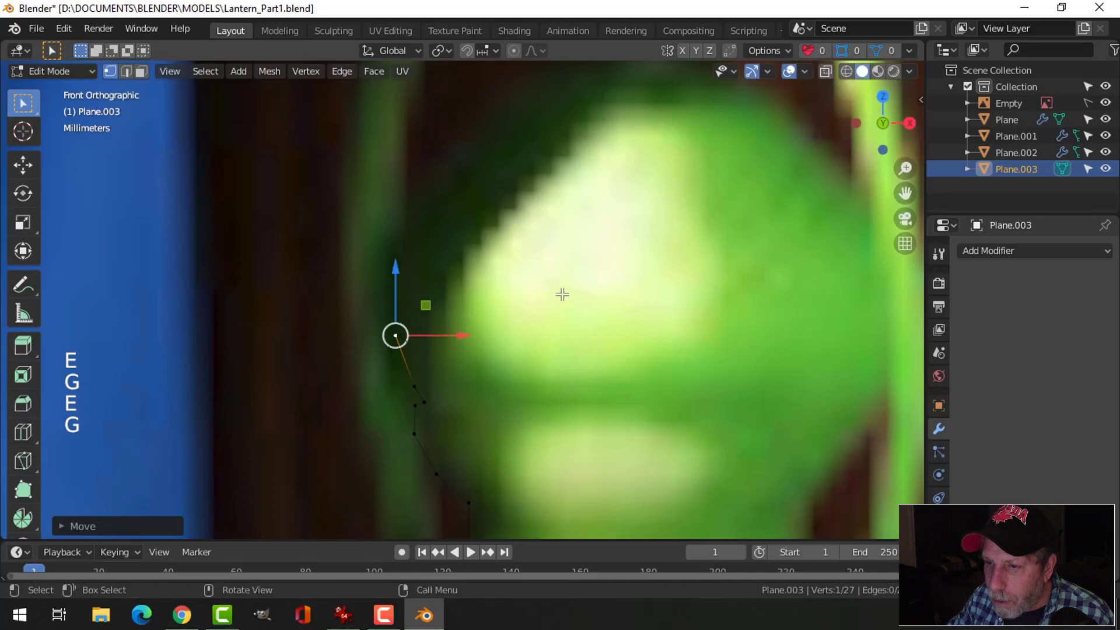
pyautogui.keyDown('shift'); pyautogui.moveTo(577, 331); pyautogui.dragTo(579, 440, button='middle'); pyautogui.keyUp('shift')
pyautogui.press('e')
pyautogui.rightClick(575, 400)
pyautogui.press('g')
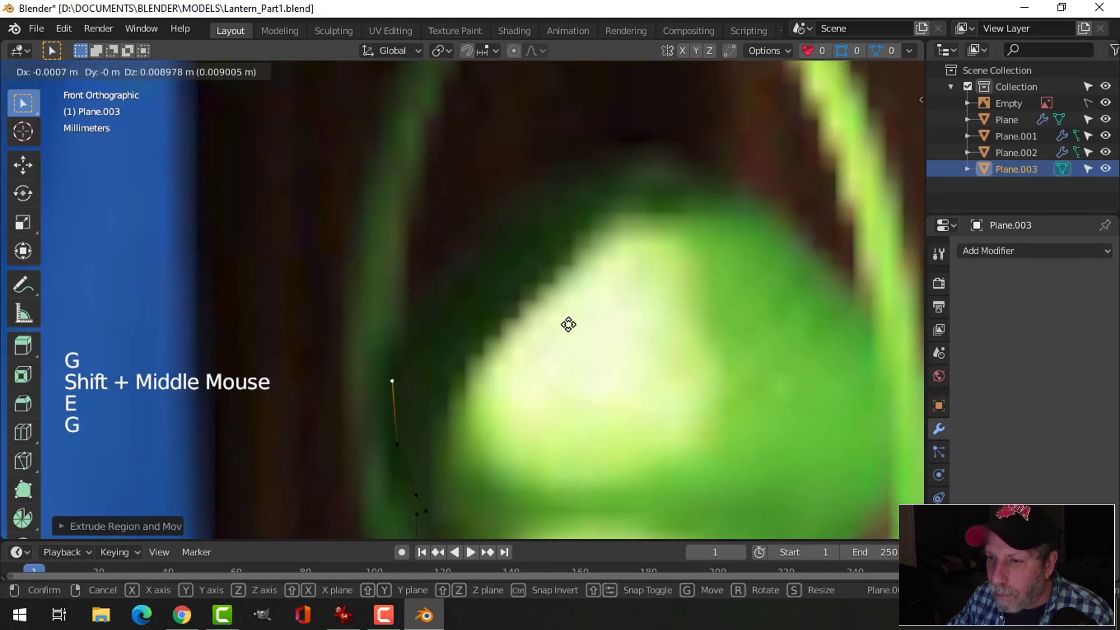
pyautogui.click(569, 326)
# Step: Extrude two vertices curving inward from the knob's widest point around its upper shoulder
pyautogui.scroll(-3, 638, 343)
pyautogui.keyDown('shift'); pyautogui.moveTo(634, 347); pyautogui.dragTo(628, 373, button='middle'); pyautogui.keyUp('shift')
pyautogui.press('e')
pyautogui.rightClick(628, 368)
pyautogui.press('g')
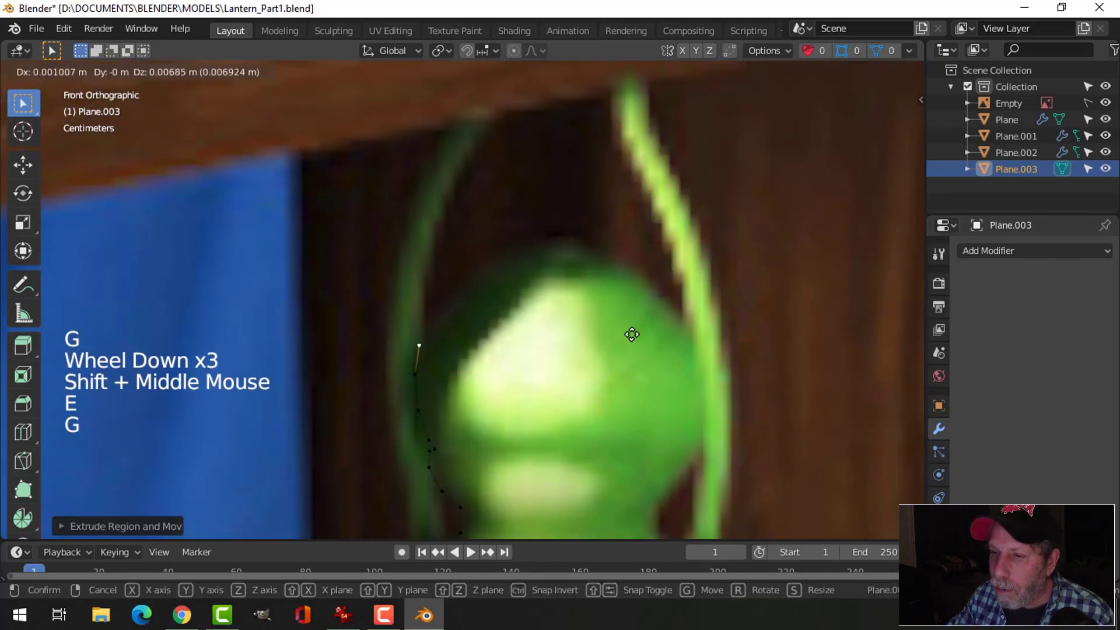
pyautogui.click(640, 331)
pyautogui.press('e')
pyautogui.rightClick(640, 329)
pyautogui.press('g')
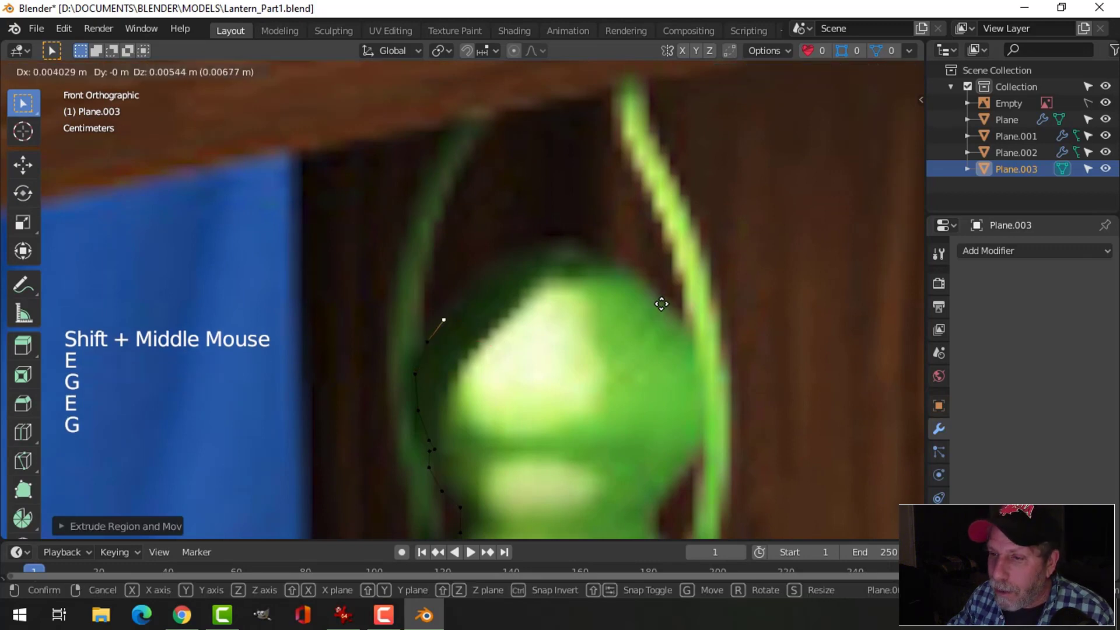
pyautogui.click(664, 298)
# Step: Extrude two more vertices along the knob's dome, bringing the profile close to its top
pyautogui.press('e')
pyautogui.rightClick(669, 290)
pyautogui.press('g')
pyautogui.click(693, 265)
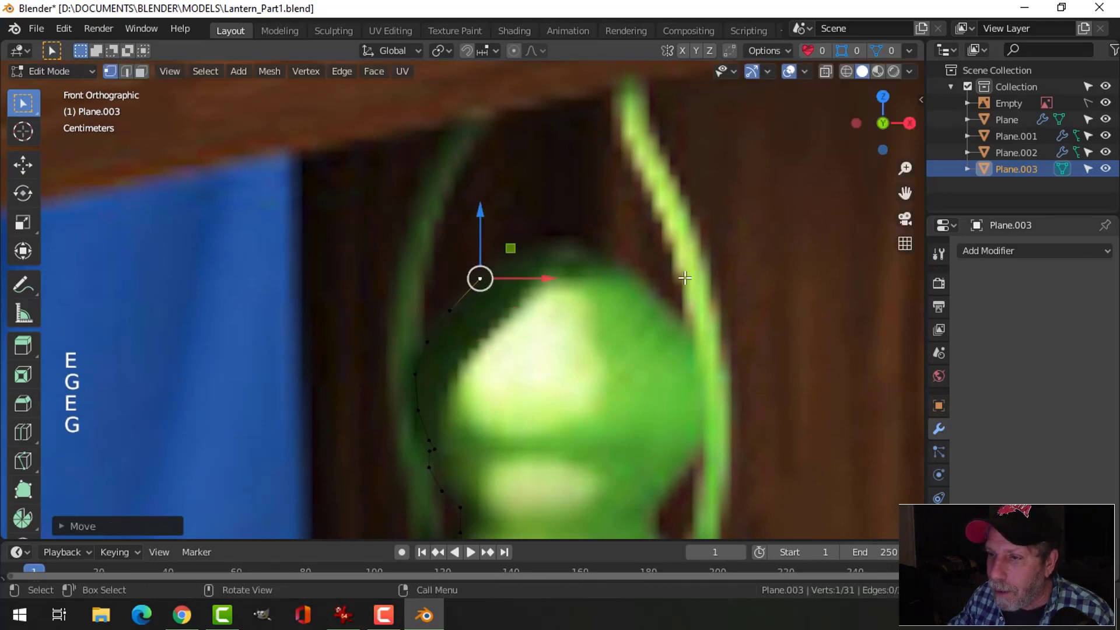
pyautogui.press('e')
pyautogui.rightClick(695, 266)
pyautogui.press('g')
pyautogui.click(720, 250)
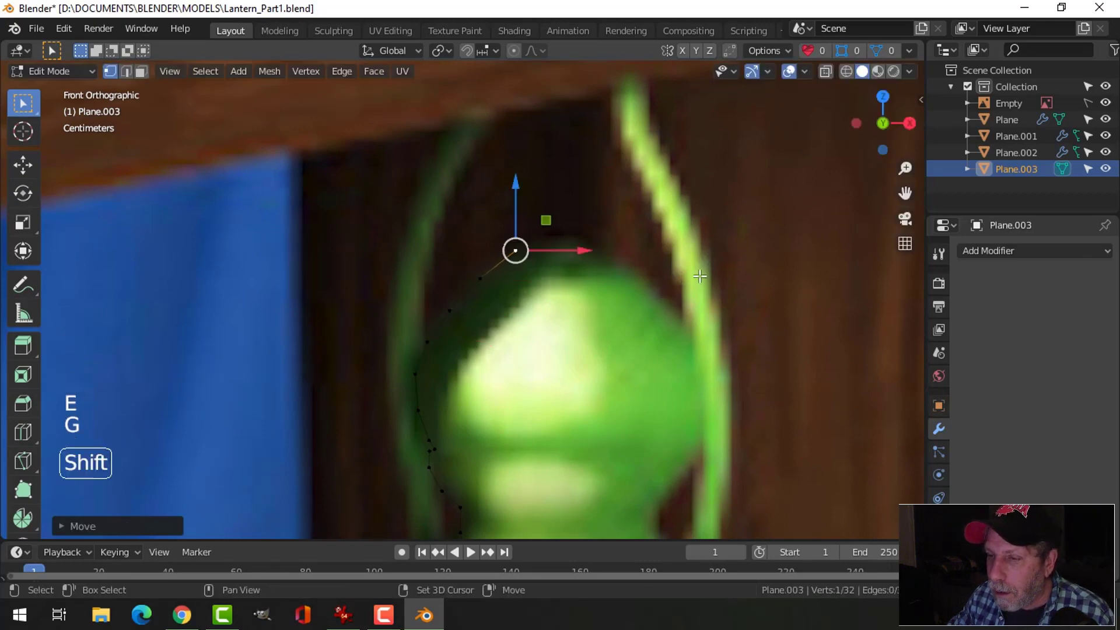
# Step: Extrude three more vertices from the knob's upper shoulder to its apex near the lantern's centre line, completing the cap profile
pyautogui.scroll(2, 635, 333)
pyautogui.keyDown('shift'); pyautogui.moveTo(699, 269); pyautogui.dragTo(606, 326, button='middle'); pyautogui.keyUp('shift')
pyautogui.press('e')
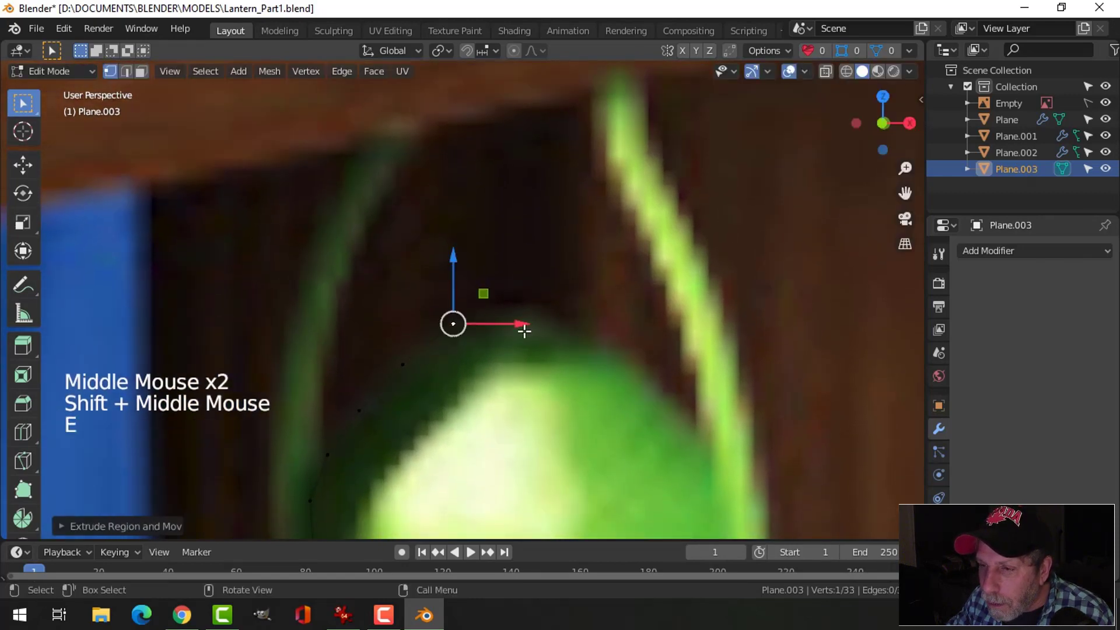
pyautogui.moveTo(522, 325); pyautogui.dragTo(535, 328)
pyautogui.press('e')
pyautogui.click(555, 327)
pyautogui.press('g')
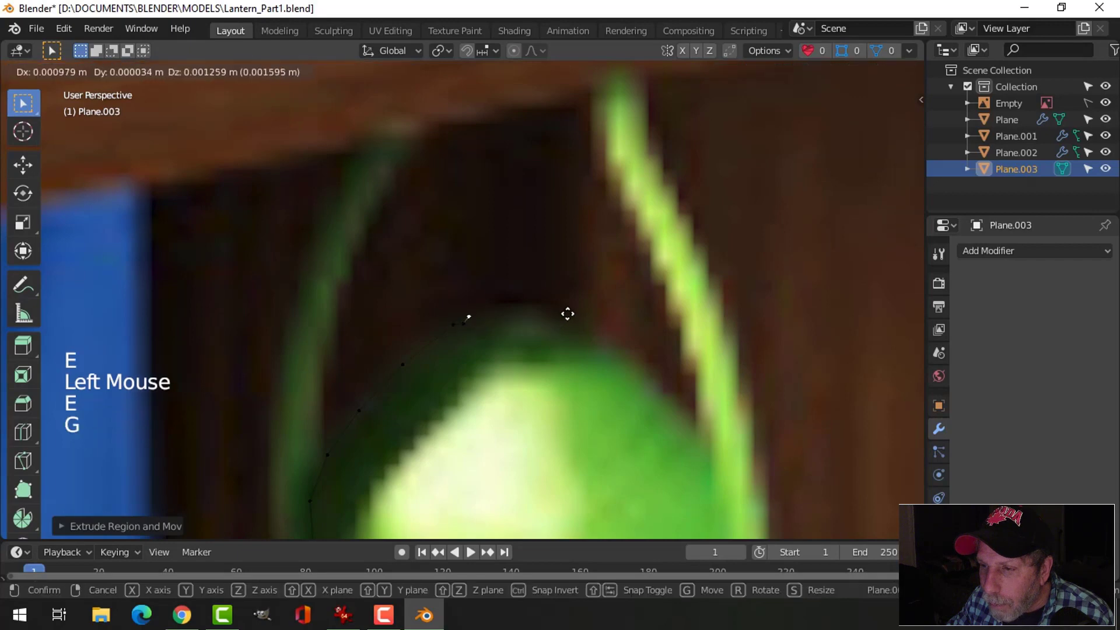
pyautogui.click(568, 313)
pyautogui.press('e')
pyautogui.click(568, 313)
pyautogui.press('g')
pyautogui.click(580, 301)
# Step: Leave Edit Mode and add a Screw modifier and a Subdivision Surface modifier to the cap profile
pyautogui.scroll(-1, 590, 322)
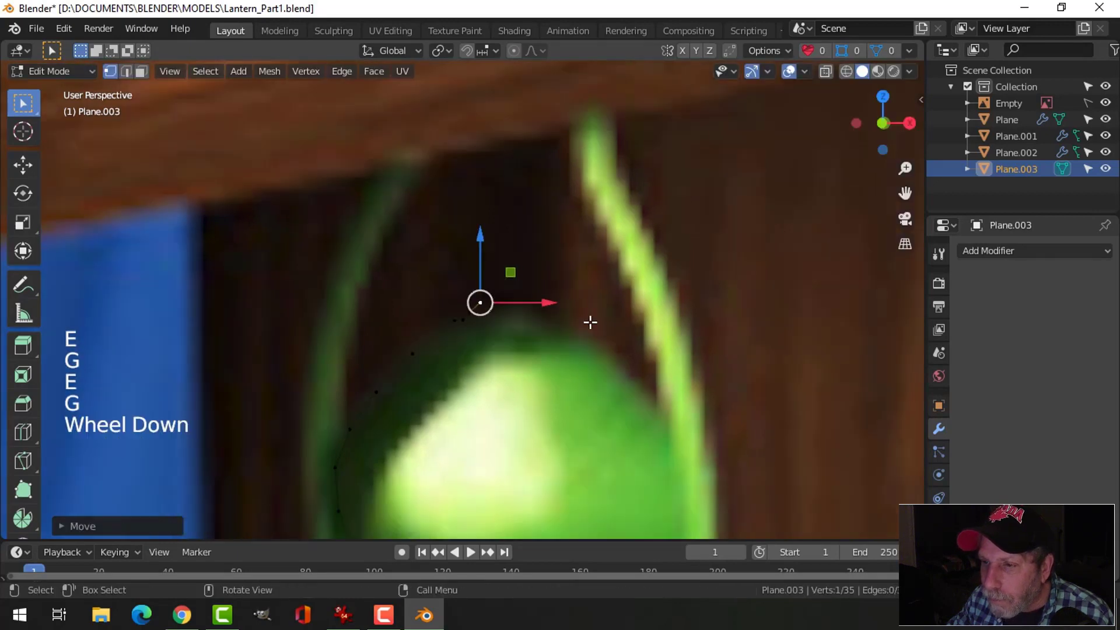
pyautogui.scroll(-3, 560, 371)
pyautogui.scroll(-1, 546, 359)
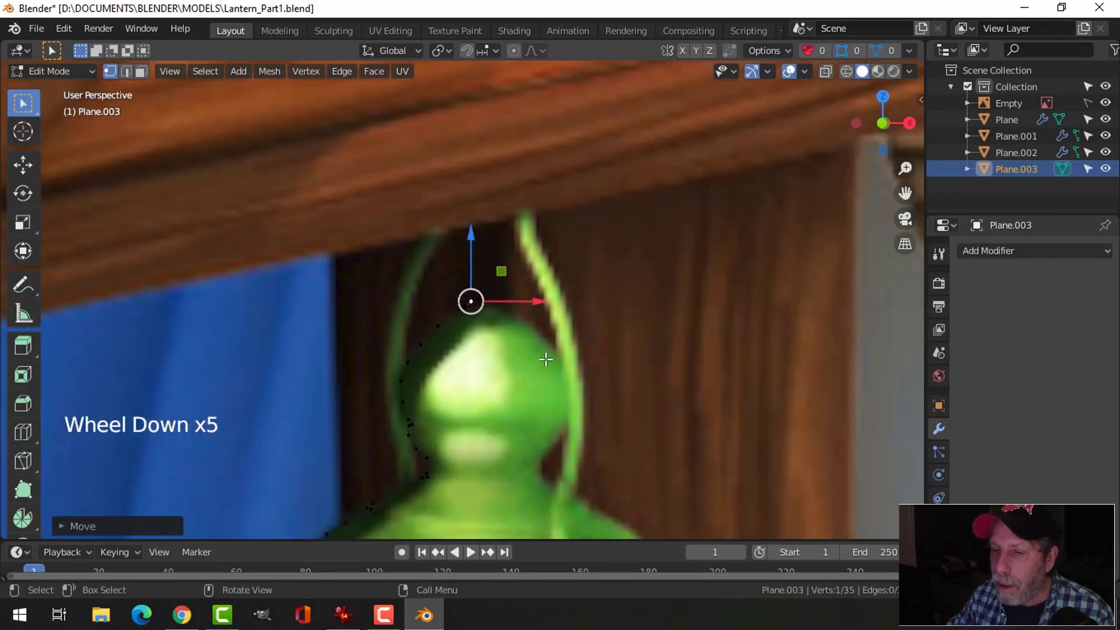
pyautogui.scroll(-4, 549, 362)
pyautogui.press('Tab')
pyautogui.scroll(-3, 563, 376)
pyautogui.keyDown('shift'); pyautogui.moveTo(565, 396); pyautogui.dragTo(565, 344, button='middle'); pyautogui.keyUp('shift')
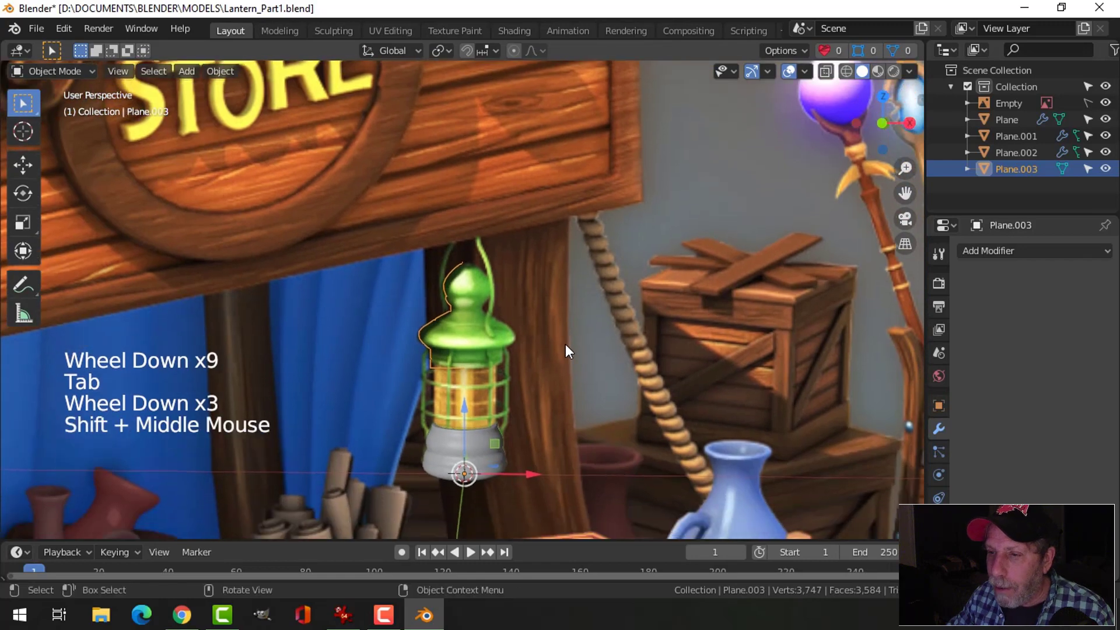
pyautogui.click(986, 252)
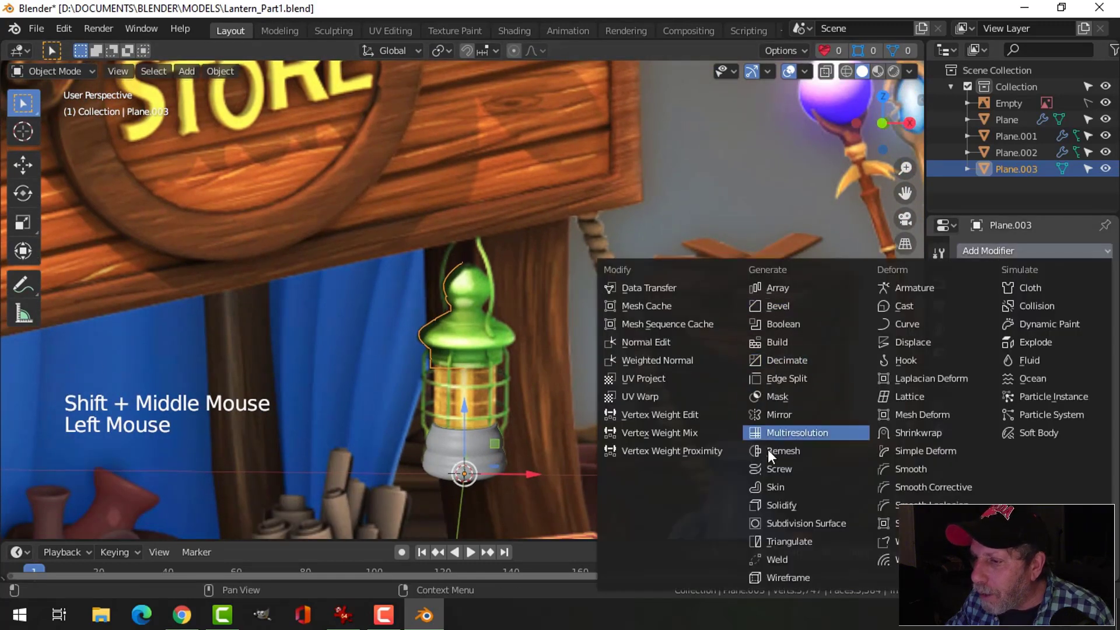
pyautogui.click(779, 473)
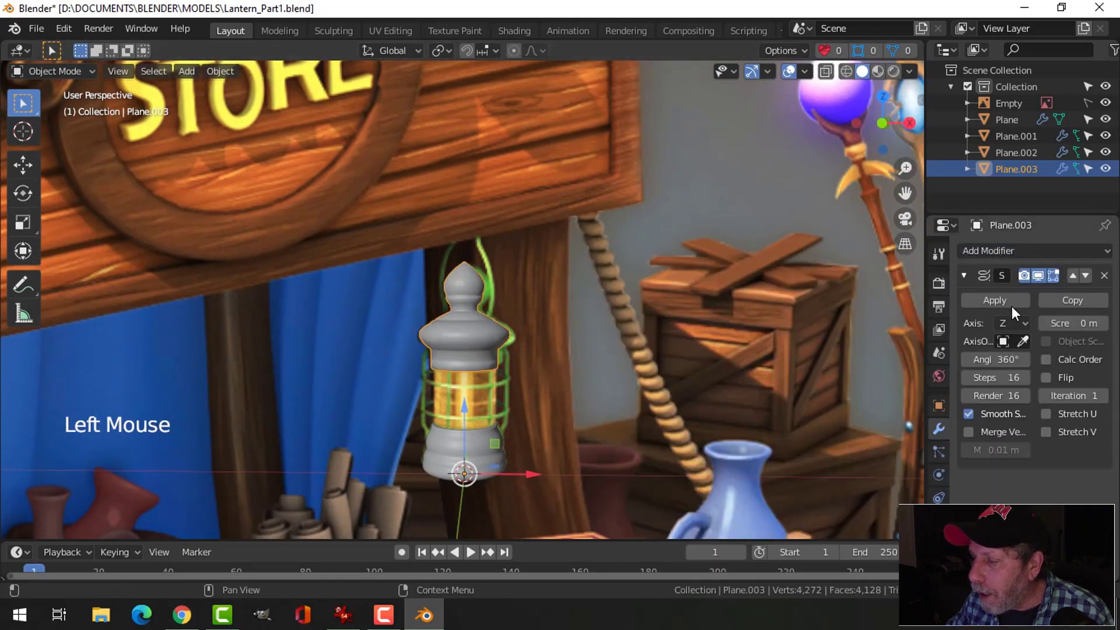
pyautogui.click(1006, 251)
pyautogui.click(808, 525)
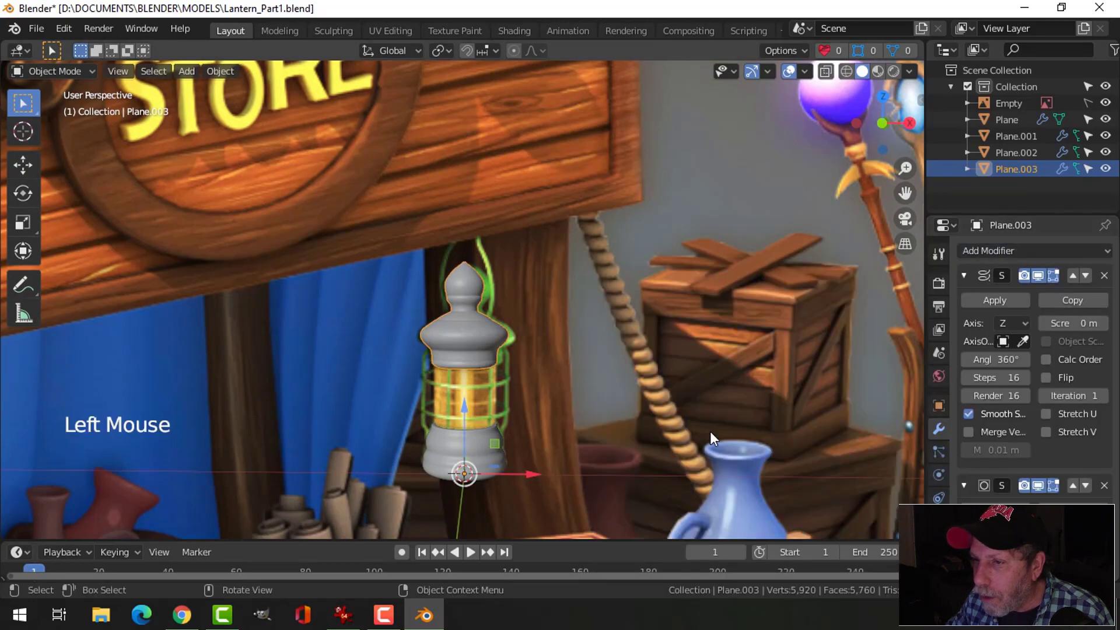
# Step: Delete the centre vertex on the cap's underside to leave its bottom open
pyautogui.scroll(7, 508, 263)
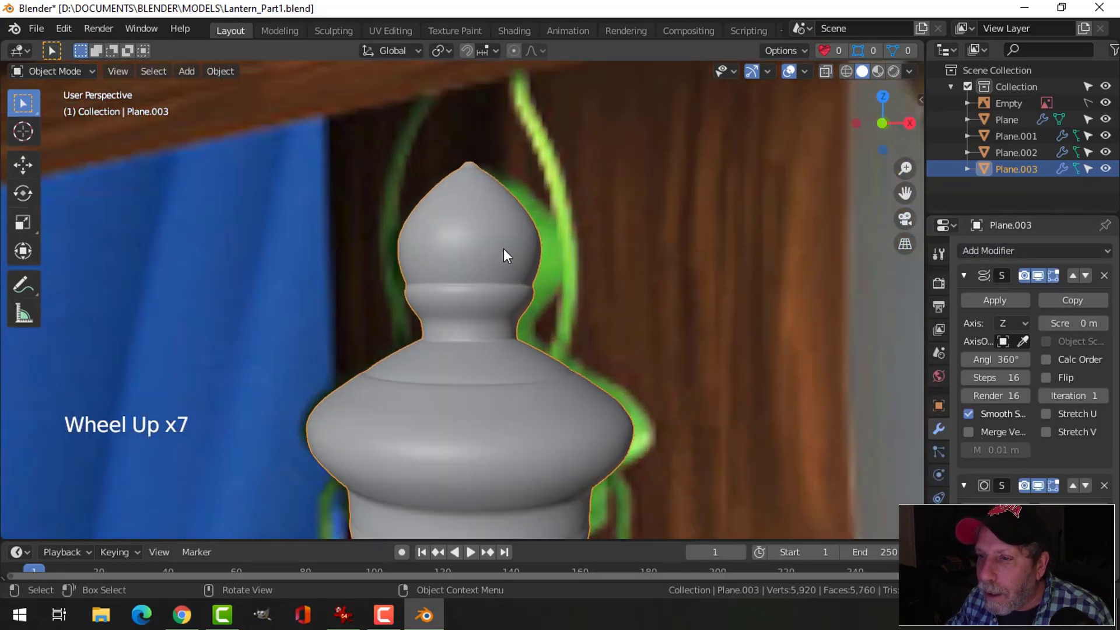
pyautogui.scroll(-4, 614, 311)
pyautogui.scroll(-2, 575, 355)
pyautogui.scroll(3, 562, 338)
pyautogui.moveTo(543, 359); pyautogui.dragTo(526, 275, button='middle')
pyautogui.scroll(-3, 522, 309)
pyautogui.keyDown('shift'); pyautogui.moveTo(518, 345); pyautogui.dragTo(461, 259, button='middle'); pyautogui.keyUp('shift')
pyautogui.scroll(4, 509, 297)
pyautogui.scroll(1, 509, 296)
pyautogui.click(481, 259)
pyautogui.press('Tab')
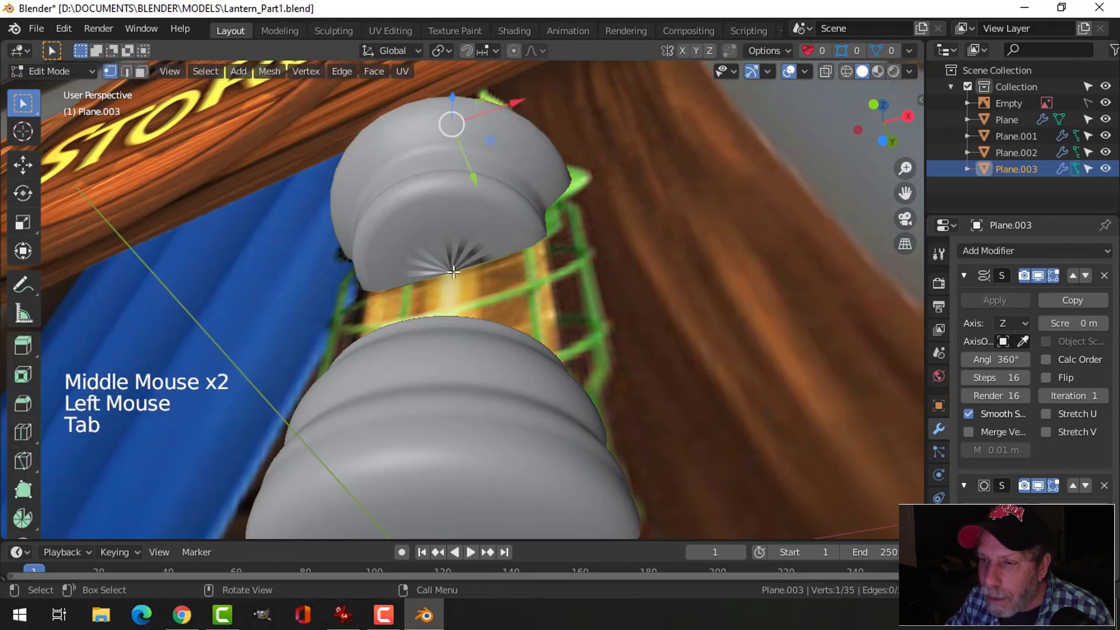
pyautogui.click(451, 272)
pyautogui.moveTo(549, 271); pyautogui.dragTo(521, 295, button='middle')
pyautogui.press('x')
pyautogui.click(557, 310)
# Step: Return to Object Mode and apply the cap's Screw modifier
pyautogui.scroll(-2, 521, 295)
pyautogui.keyDown('shift'); pyautogui.moveTo(552, 357); pyautogui.dragTo(526, 311, button='middle'); pyautogui.keyUp('shift')
pyautogui.scroll(-2, 530, 384)
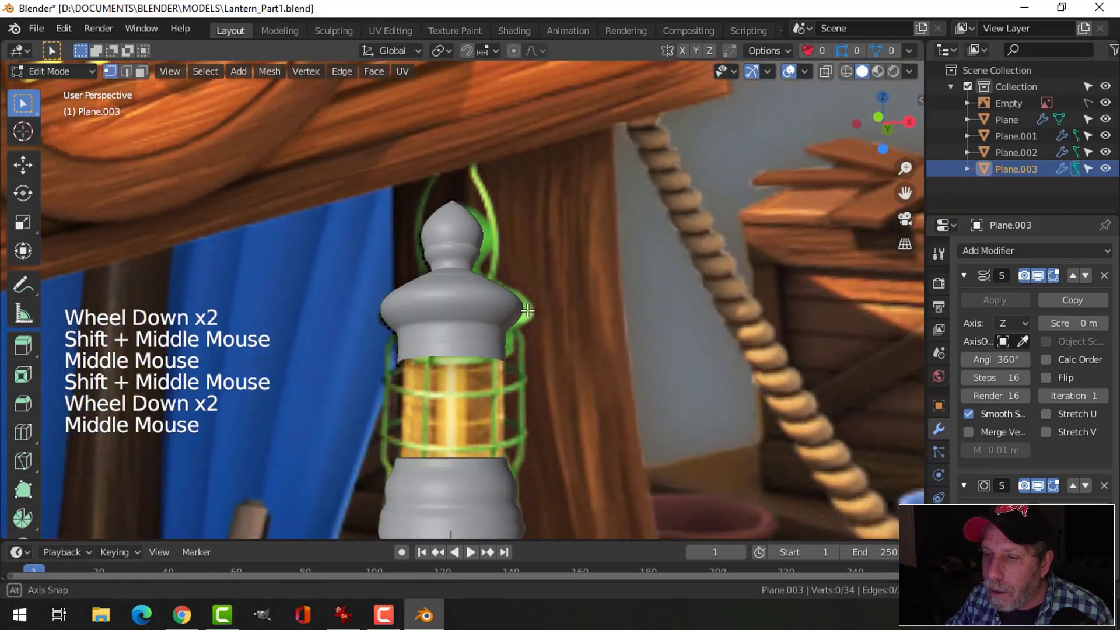
pyautogui.keyDown('shift'); pyautogui.moveTo(528, 386); pyautogui.dragTo(519, 341, button='middle'); pyautogui.keyUp('shift')
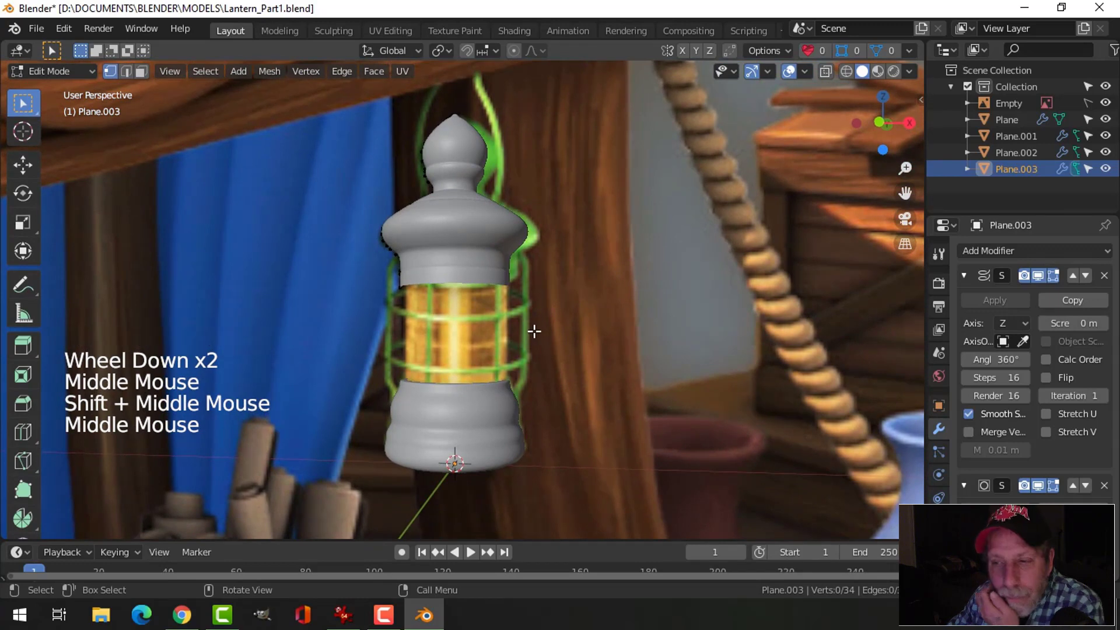
pyautogui.click(965, 275)
pyautogui.scroll(-2, 646, 305)
pyautogui.click(970, 278)
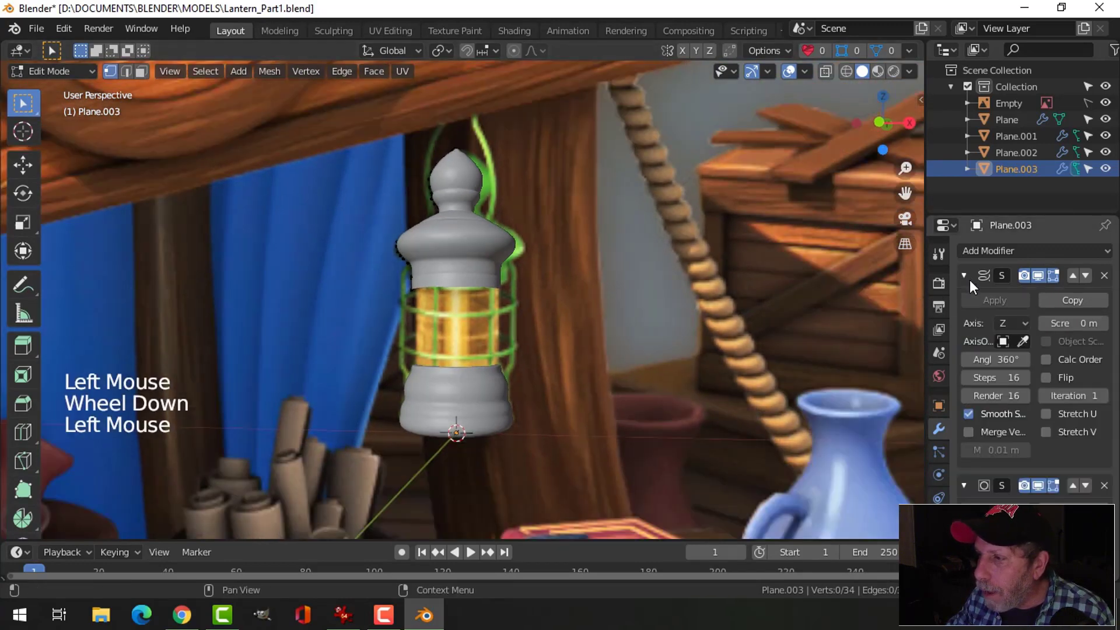
pyautogui.press('Tab')
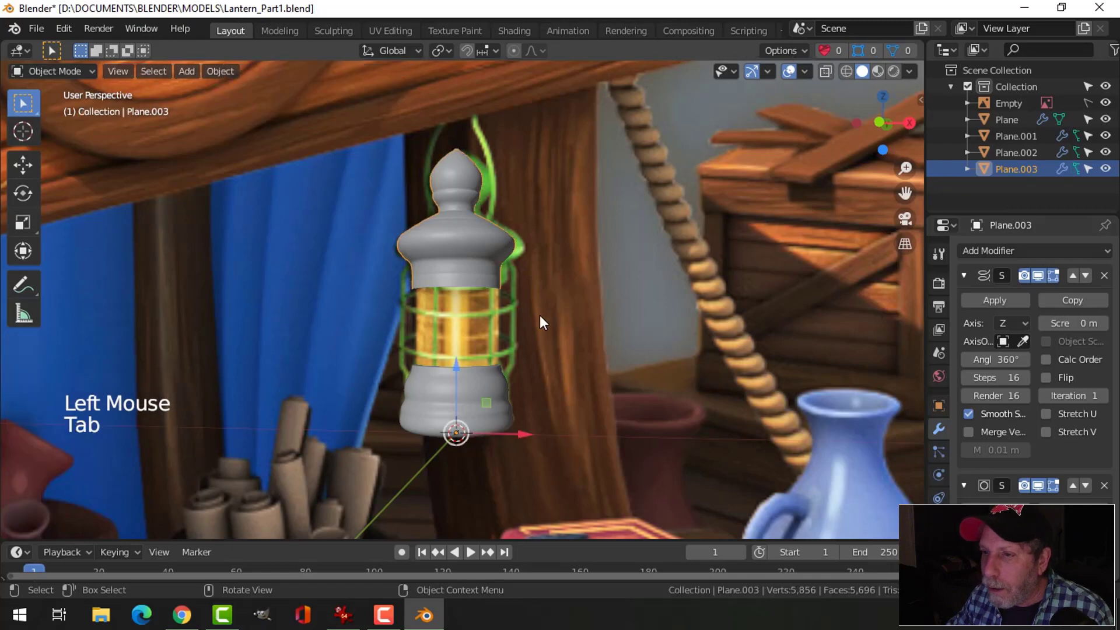
pyautogui.hotkey('alt', 'a')
pyautogui.click(995, 300)
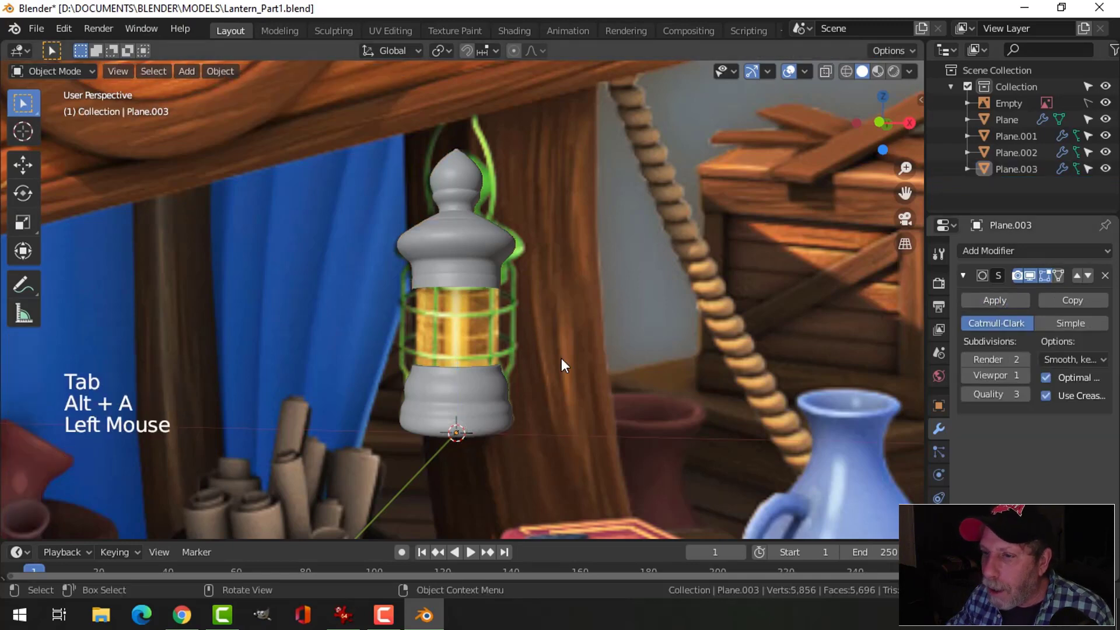
# Step: Select the lantern's base and apply its Screw modifier
pyautogui.click(486, 396)
pyautogui.click(964, 275)
pyautogui.click(993, 300)
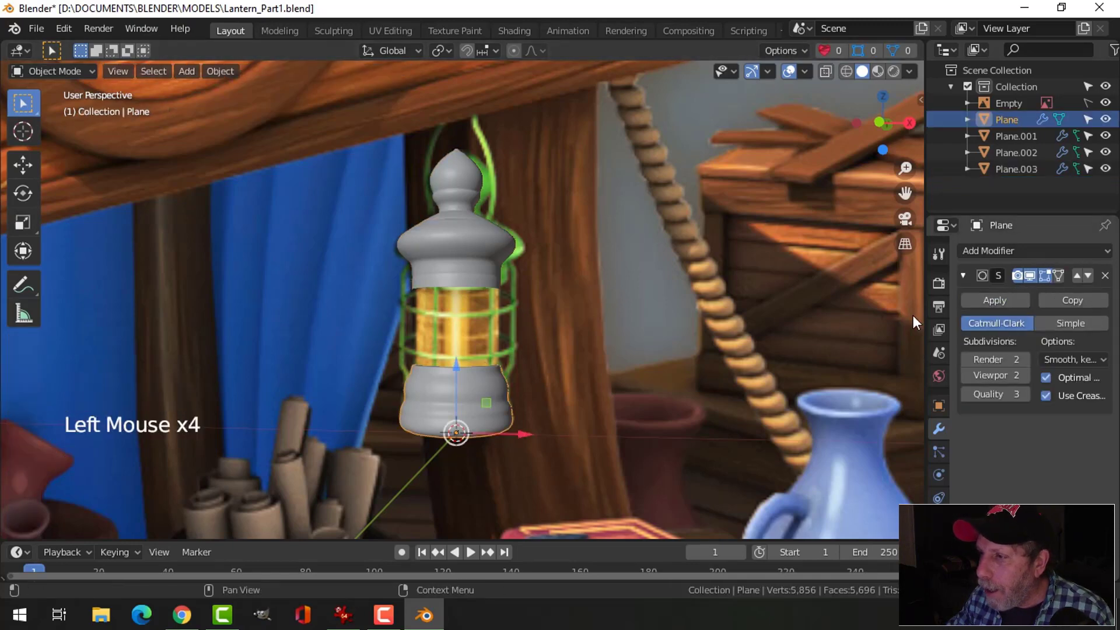
# Step: Hide the reference image, move all four lantern meshes into a new collection named Lantern, and collapse that collection
pyautogui.moveTo(544, 368)
pyautogui.mouseDown(button='middle')
pyautogui.moveTo(521, 404)
pyautogui.moveTo(534, 385)
pyautogui.mouseUp(button='middle')
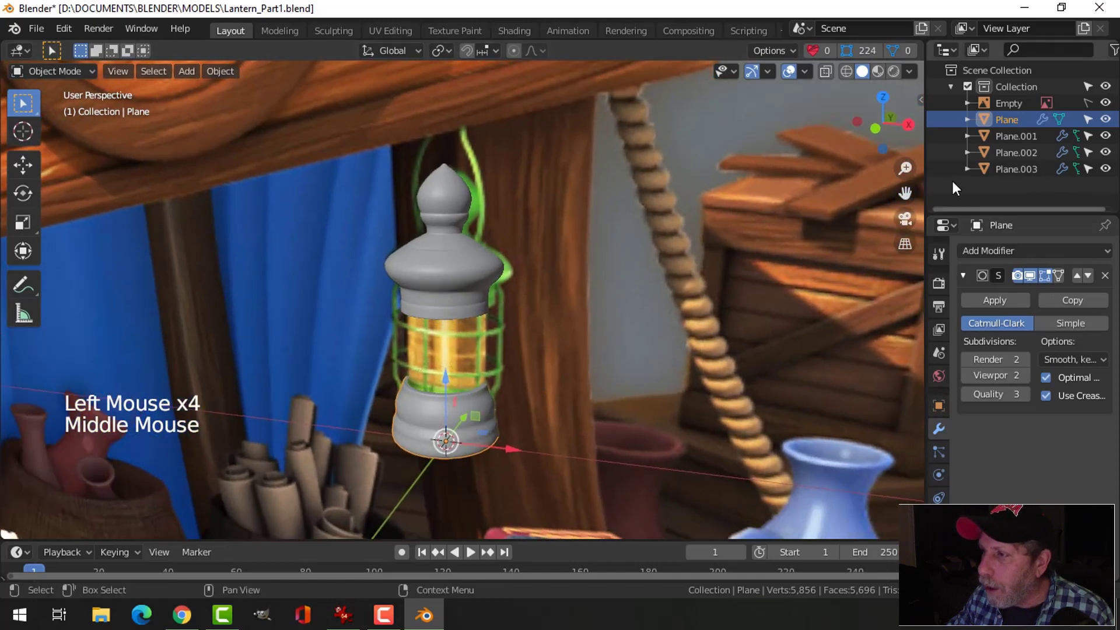
pyautogui.click(1106, 104)
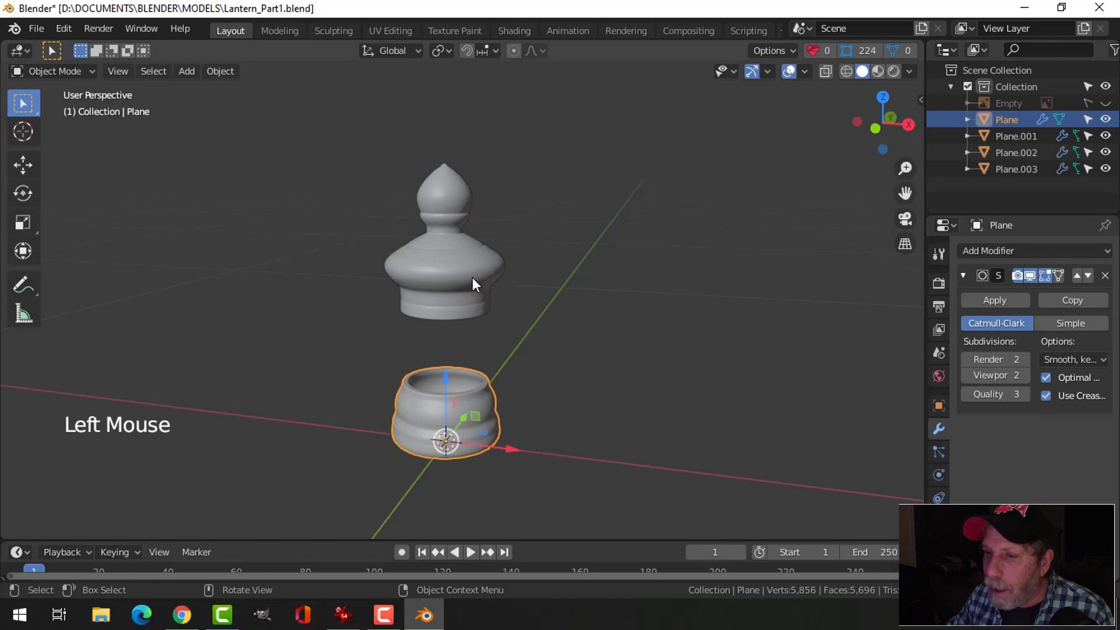
pyautogui.press('a')
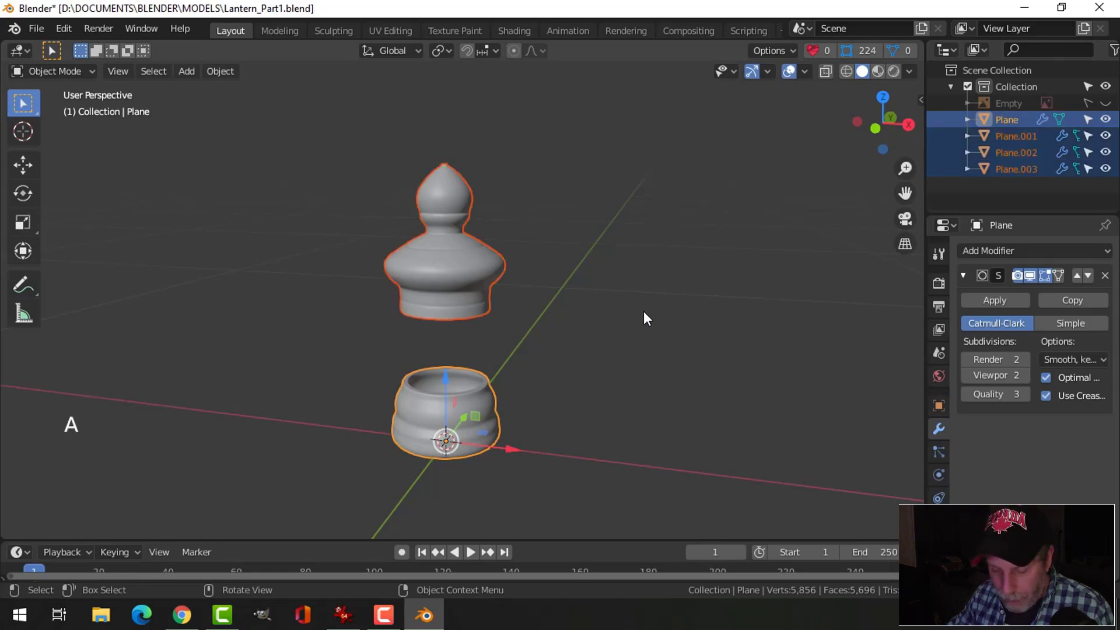
pyautogui.press('m')
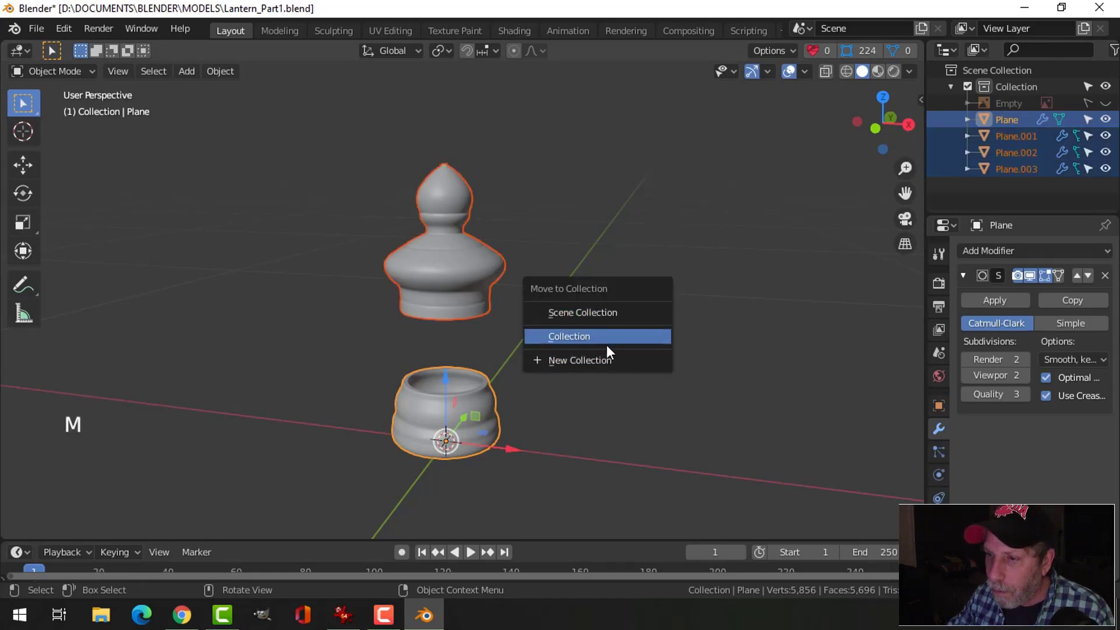
pyautogui.click(608, 360)
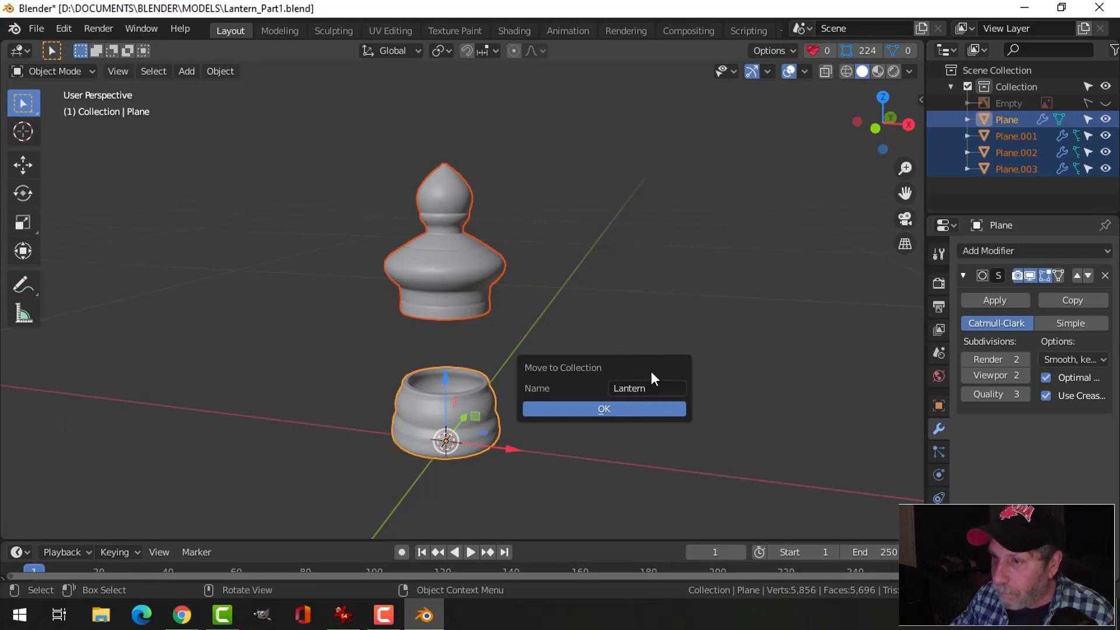
pyautogui.press('Return')
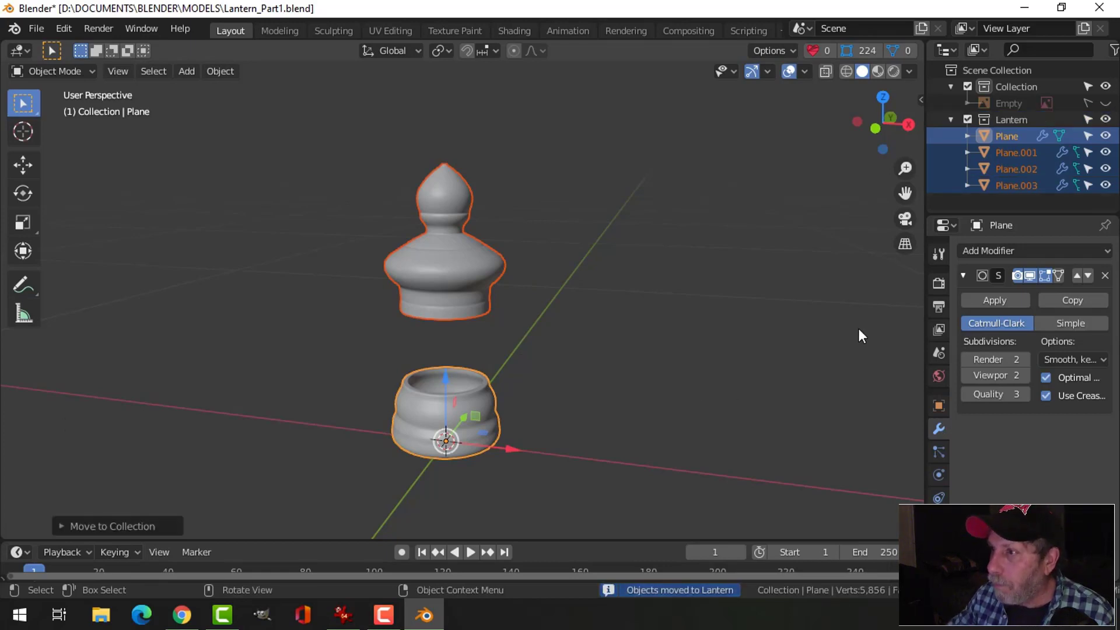
pyautogui.click(951, 120)
# Step: Extrude the cap's bottom rim edge loop and scale it slightly inward to form a lip, then return to Object Mode
pyautogui.moveTo(587, 358); pyautogui.dragTo(560, 371, button='middle')
pyautogui.scroll(1, 570, 391)
pyautogui.scroll(3, 545, 415)
pyautogui.press('Tab')
pyautogui.press('`')
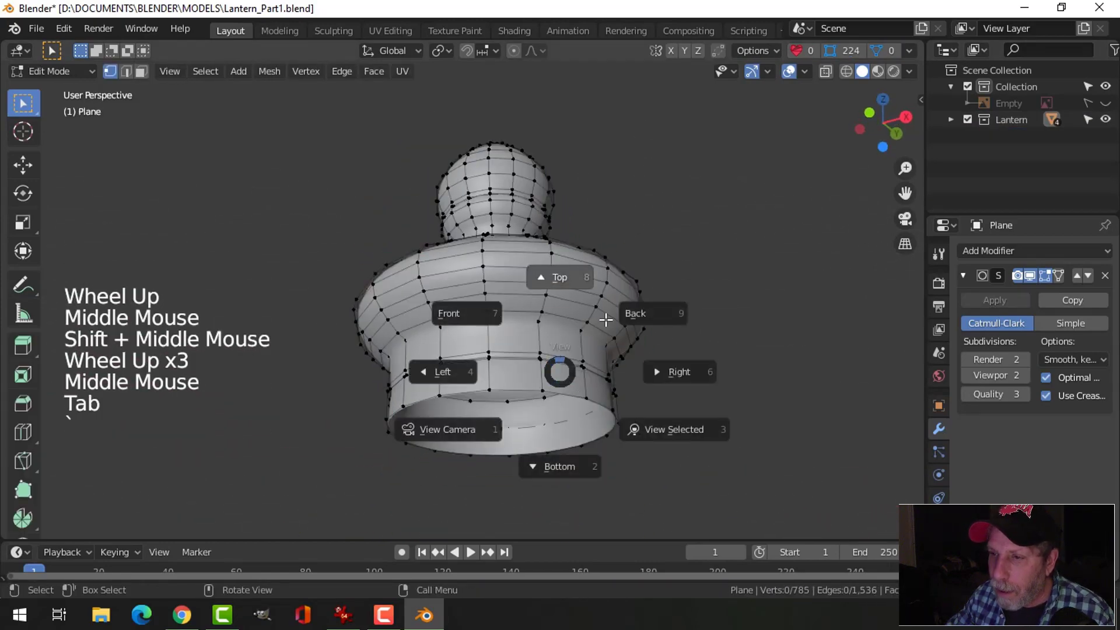
pyautogui.hotkey('alt', 'a')
pyautogui.moveTo(601, 317)
pyautogui.keyDown('shift'); pyautogui.mouseDown(button='middle')
pyautogui.moveTo(540, 283)
pyautogui.moveTo(591, 383)
pyautogui.moveTo(595, 301)
pyautogui.mouseUp(button='middle'); pyautogui.keyUp('shift')
pyautogui.press('2')
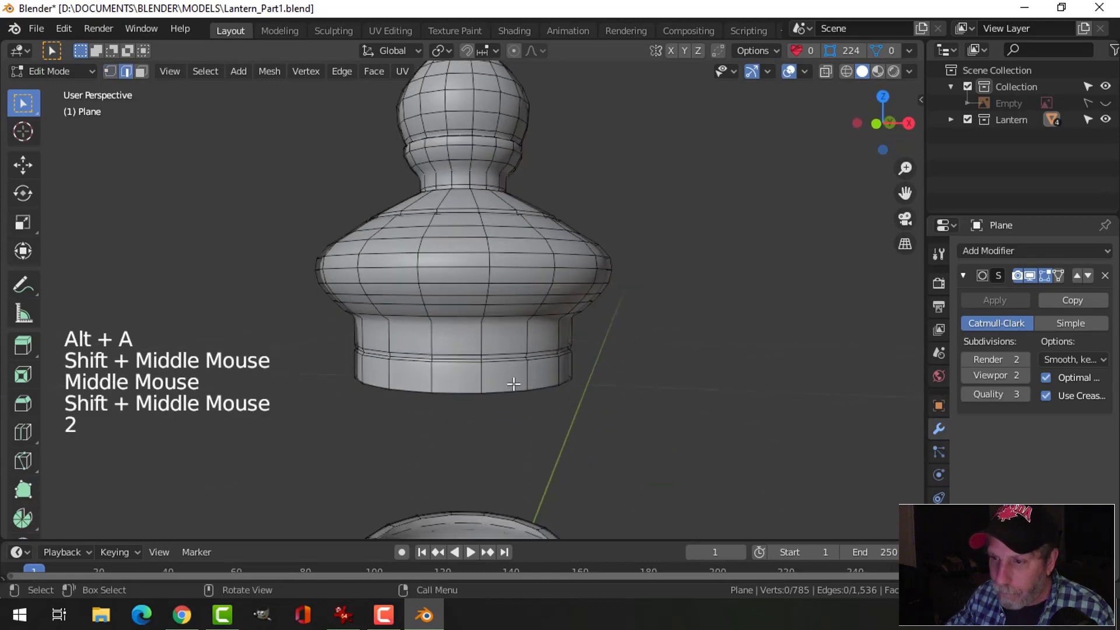
pyautogui.keyDown('alt'); pyautogui.keyDown('shift'); pyautogui.click(507, 387); pyautogui.keyUp('shift'); pyautogui.keyUp('alt')
pyautogui.moveTo(507, 387); pyautogui.dragTo(671, 352, button='middle')
pyautogui.press('e')
pyautogui.press('s')
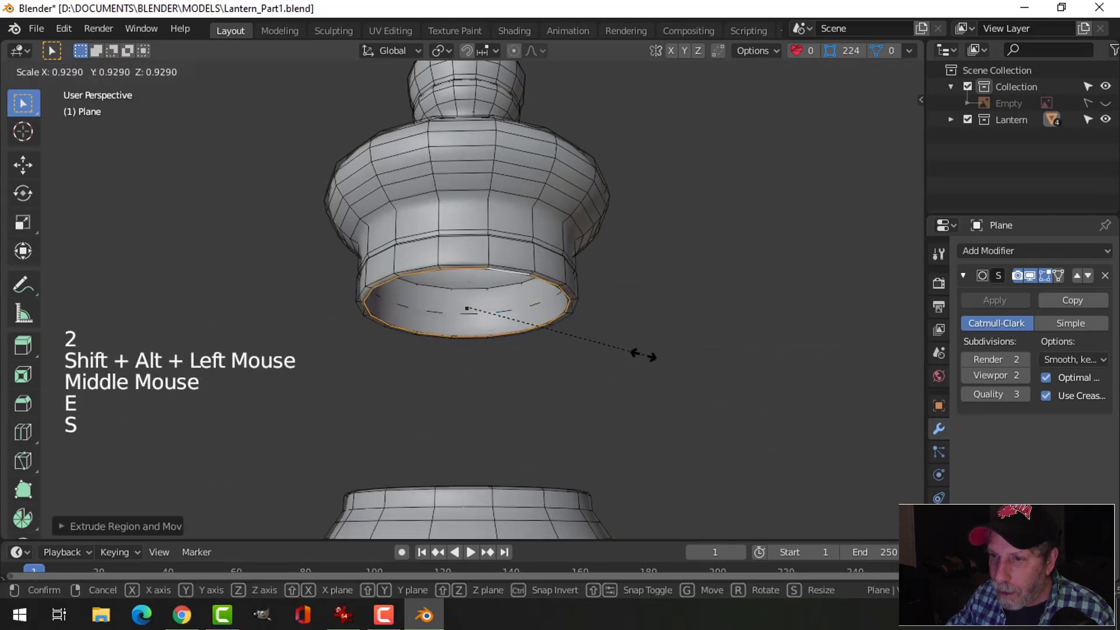
pyautogui.click(629, 356)
pyautogui.moveTo(598, 327); pyautogui.dragTo(578, 318, button='middle')
pyautogui.press('Tab')
pyautogui.hotkey('alt', 'a')
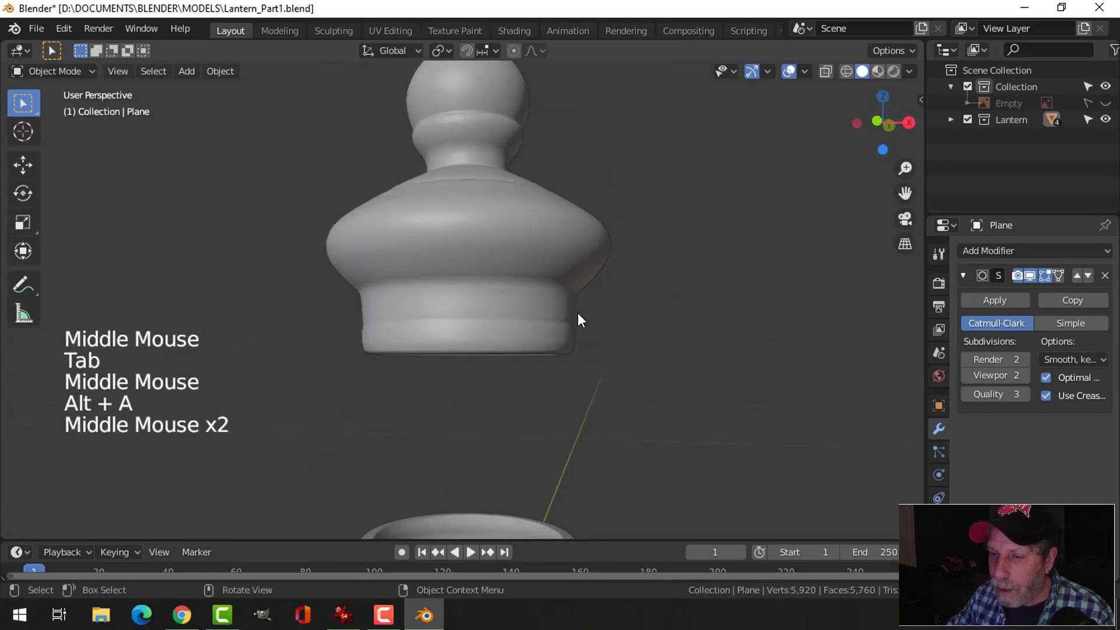
# Step: Select the cap and set the viewport's Clip Start to 0.001 m for close-up work on the knob's tip
pyautogui.scroll(-2, 517, 257)
pyautogui.keyDown('shift'); pyautogui.moveTo(516, 257); pyautogui.dragTo(522, 303, button='middle'); pyautogui.keyUp('shift')
pyautogui.moveTo(523, 303); pyautogui.dragTo(526, 344, button='middle')
pyautogui.scroll(4, 526, 345)
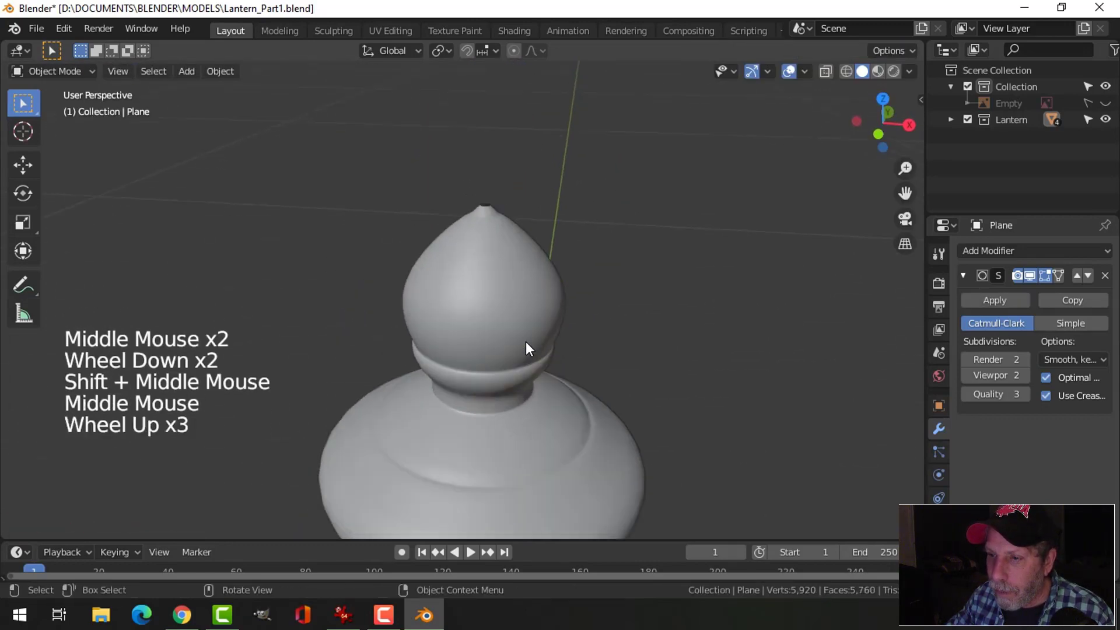
pyautogui.keyDown('shift'); pyautogui.moveTo(530, 241); pyautogui.dragTo(525, 380, button='middle'); pyautogui.keyUp('shift')
pyautogui.scroll(3, 564, 411)
pyautogui.scroll(-2, 551, 424)
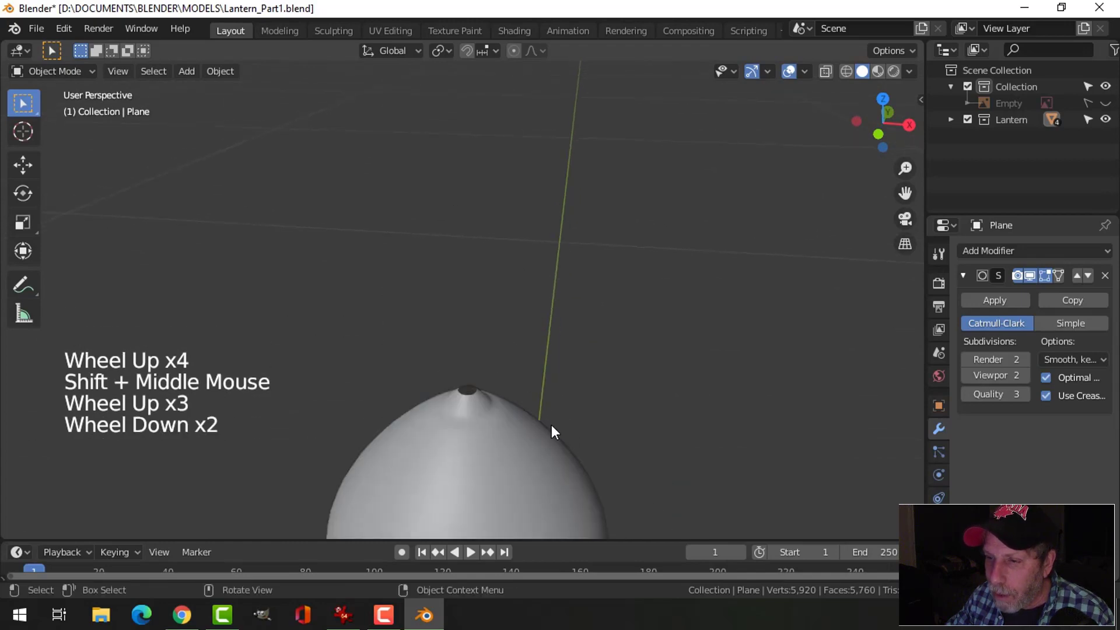
pyautogui.keyDown('shift'); pyautogui.moveTo(551, 424); pyautogui.dragTo(497, 320, button='middle'); pyautogui.keyUp('shift')
pyautogui.click(497, 320)
pyautogui.press('n')
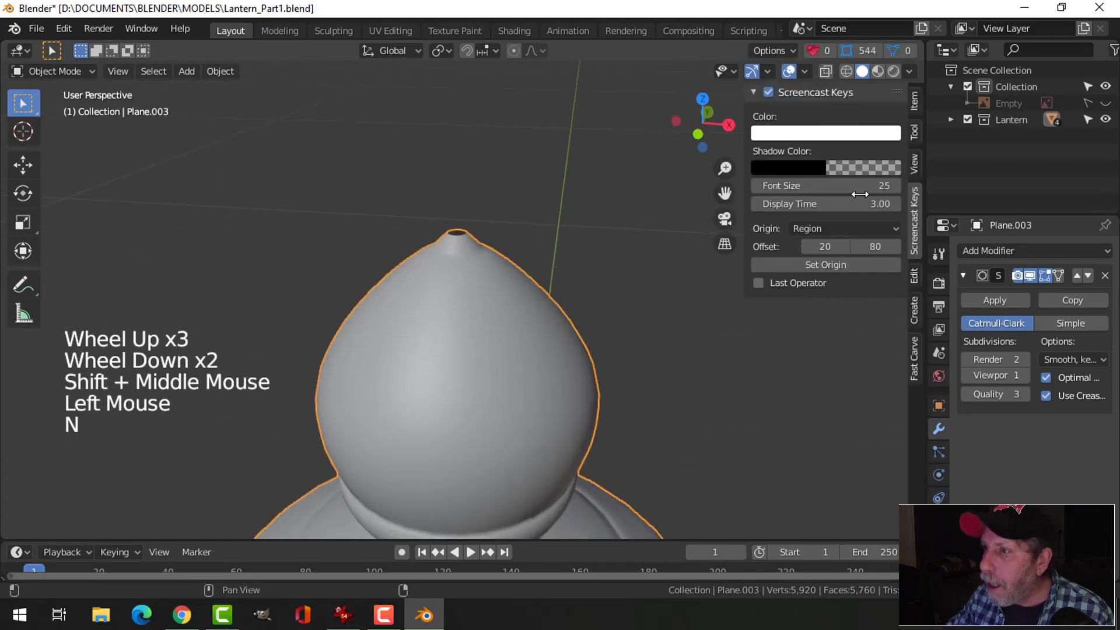
pyautogui.click(914, 171)
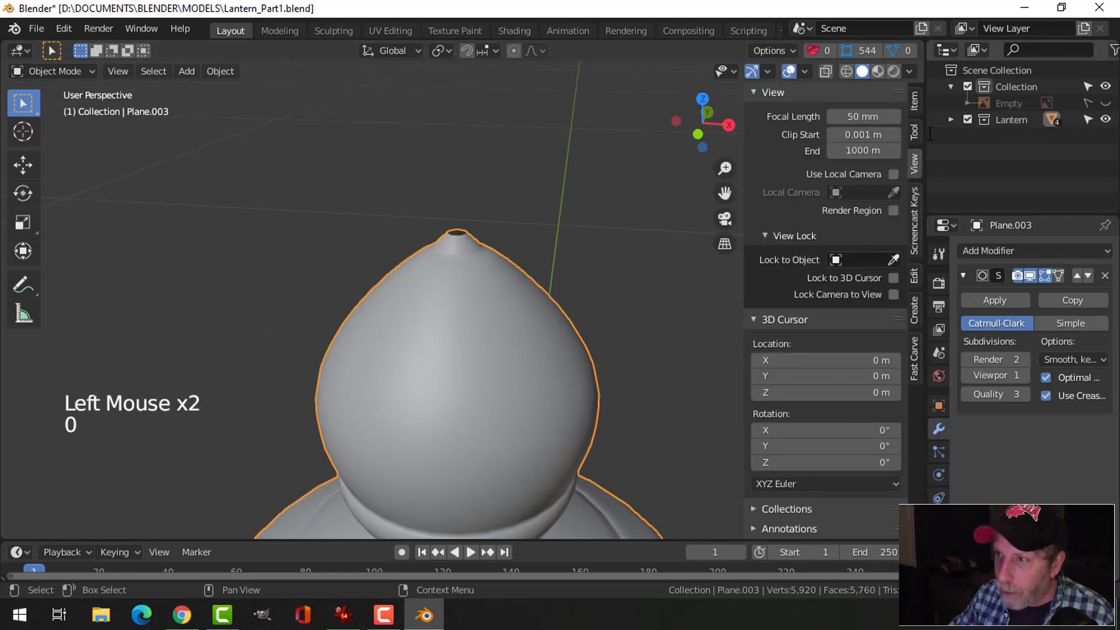
pyautogui.press('n')
# Step: Enter Edit Mode on the cap with edge selection, close to the hole at the knob's tip
pyautogui.scroll(1, 526, 253)
pyautogui.scroll(2, 525, 254)
pyautogui.scroll(-1, 522, 253)
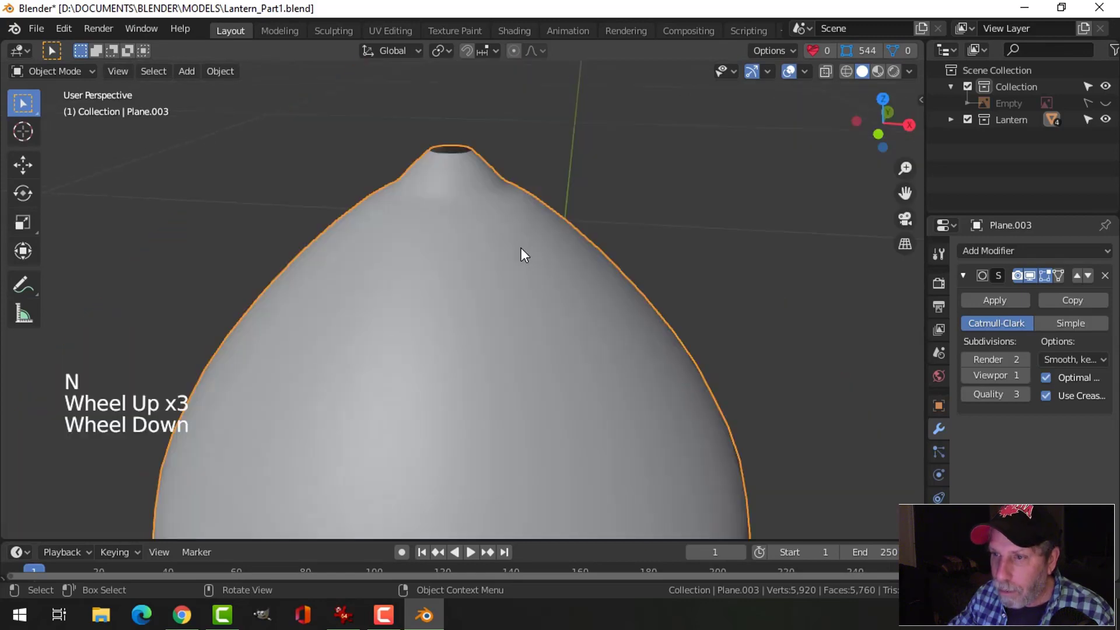
pyautogui.keyDown('shift'); pyautogui.moveTo(523, 253); pyautogui.dragTo(465, 345, button='middle'); pyautogui.keyUp('shift')
pyautogui.click(539, 333)
pyautogui.press('Tab')
pyautogui.scroll(1, 535, 331)
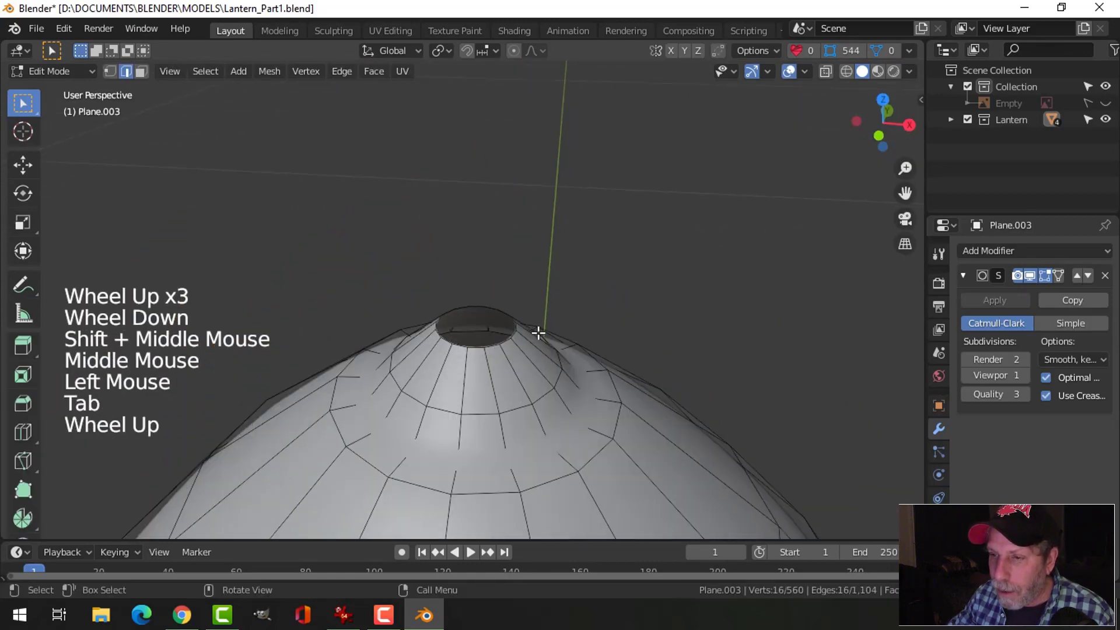
pyautogui.press('2')
# Step: Try to extrude and scale the edge loop around the hole at the knob's tip, and undo the extrusion
pyautogui.keyDown('alt'); pyautogui.keyDown('shift'); pyautogui.click(488, 343); pyautogui.keyUp('shift'); pyautogui.keyUp('alt')
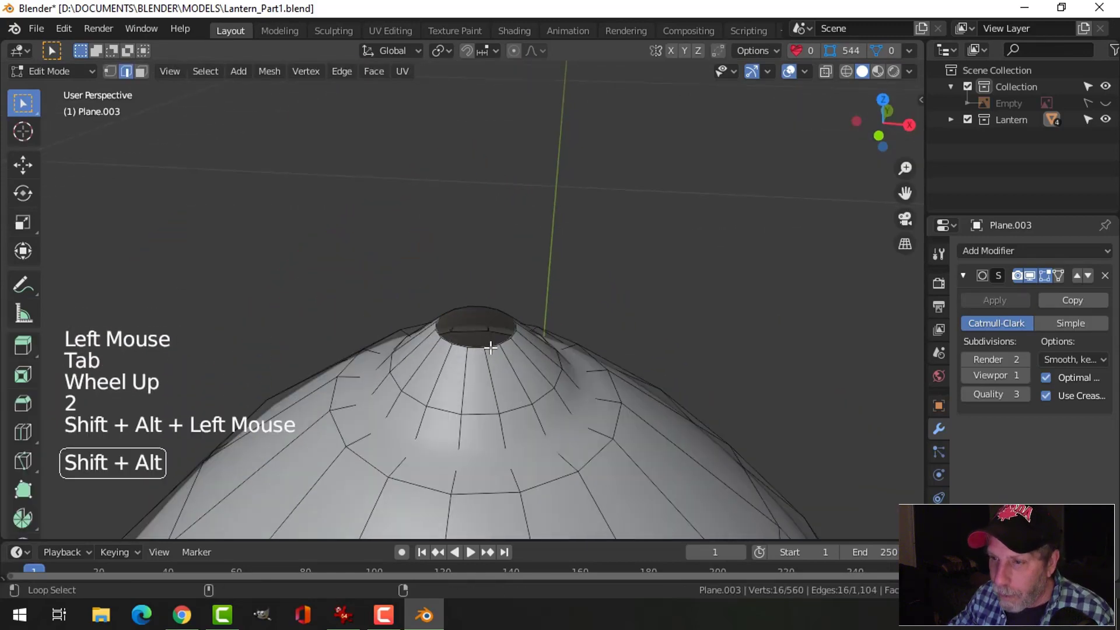
pyautogui.press('e')
pyautogui.press('s')
pyautogui.rightClick(675, 346)
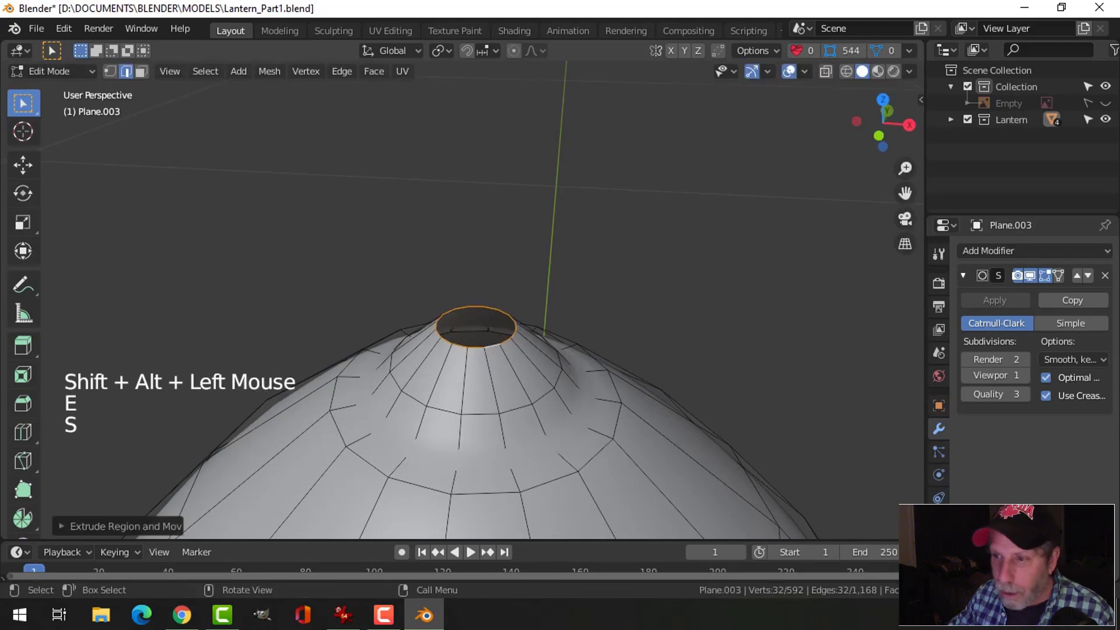
pyautogui.hotkey('ctrl', 'z')
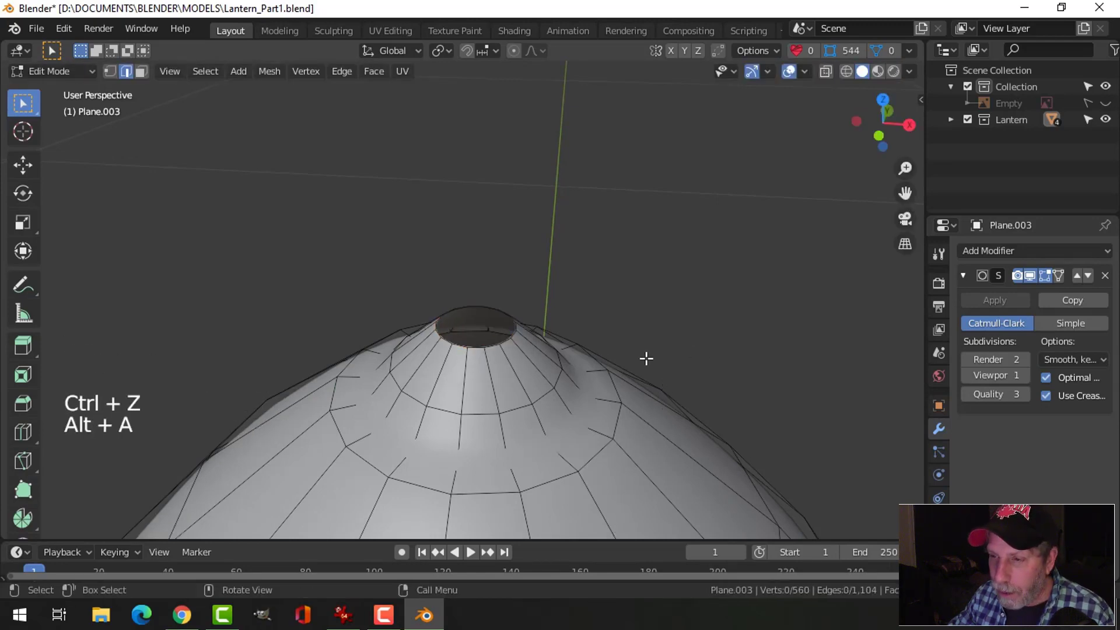
# Step: Extrude the edge loop around the hole at the knob's tip and scale it inward
pyautogui.keyDown('alt'); pyautogui.keyDown('shift'); pyautogui.click(499, 348); pyautogui.keyUp('shift'); pyautogui.keyUp('alt')
pyautogui.press('e')
pyautogui.press('s')
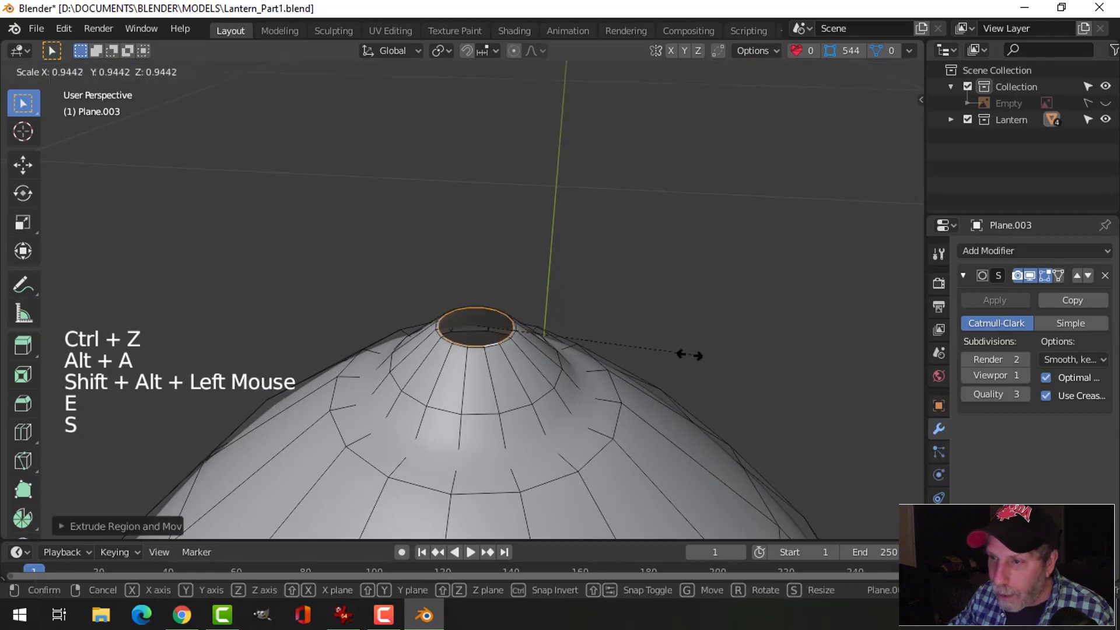
pyautogui.click(614, 347)
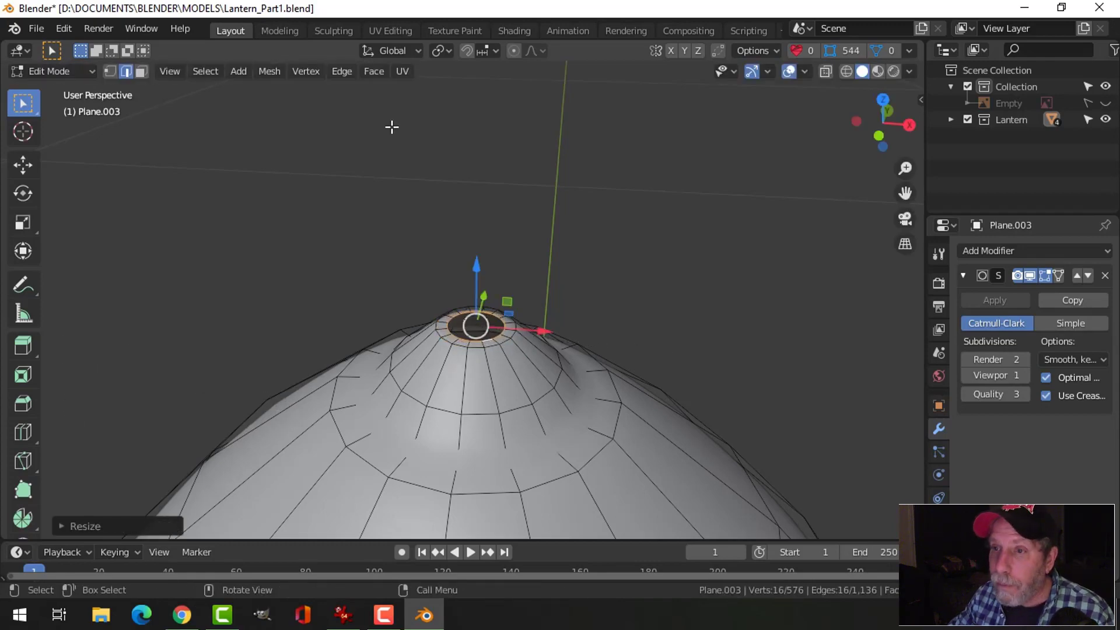
# Step: Close the remaining hole at the knob's tip with Grid Fill and return to Object Mode
pyautogui.click(373, 71)
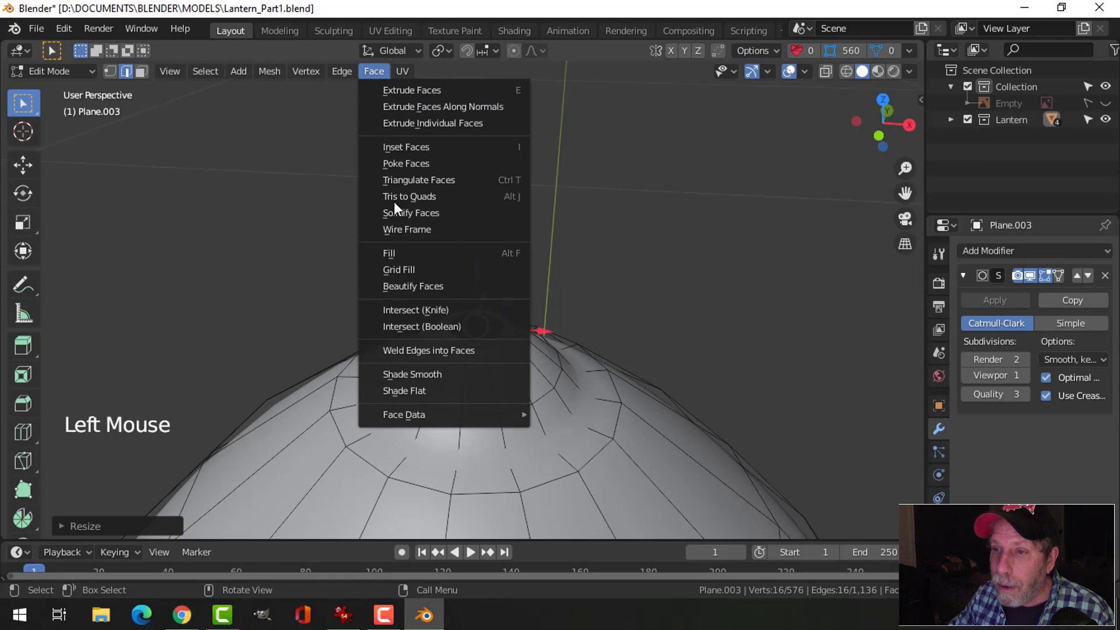
pyautogui.click(411, 269)
pyautogui.hotkey('alt', 'a')
pyautogui.press('Tab')
pyautogui.scroll(-3, 590, 350)
pyautogui.hotkey('alt', 'a')
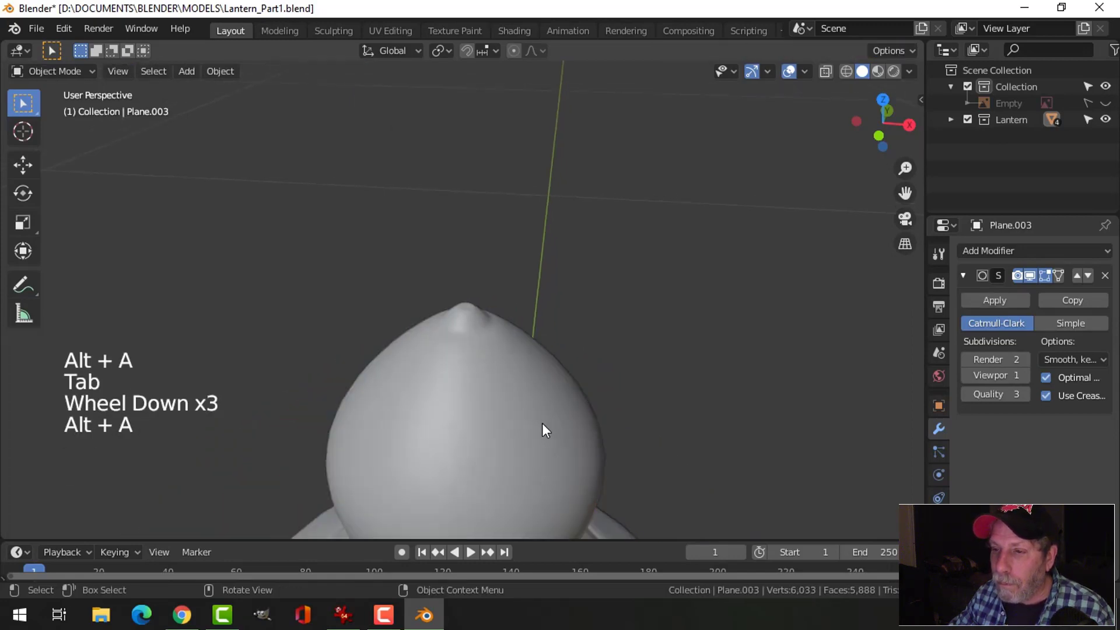
# Step: Add a loop cut on the cap's shoulder below the neck, slid outward close to the ridge
pyautogui.scroll(-3, 541, 422)
pyautogui.keyDown('shift'); pyautogui.moveTo(525, 442); pyautogui.dragTo(523, 363, button='middle'); pyautogui.keyUp('shift')
pyautogui.scroll(2, 499, 348)
pyautogui.moveTo(523, 363)
pyautogui.mouseDown(button='middle')
pyautogui.moveTo(525, 352)
pyautogui.moveTo(539, 368)
pyautogui.mouseUp(button='middle')
pyautogui.click(537, 352)
pyautogui.press('Tab')
pyautogui.hotkey('ctrl', 'r')
pyautogui.click(482, 313)
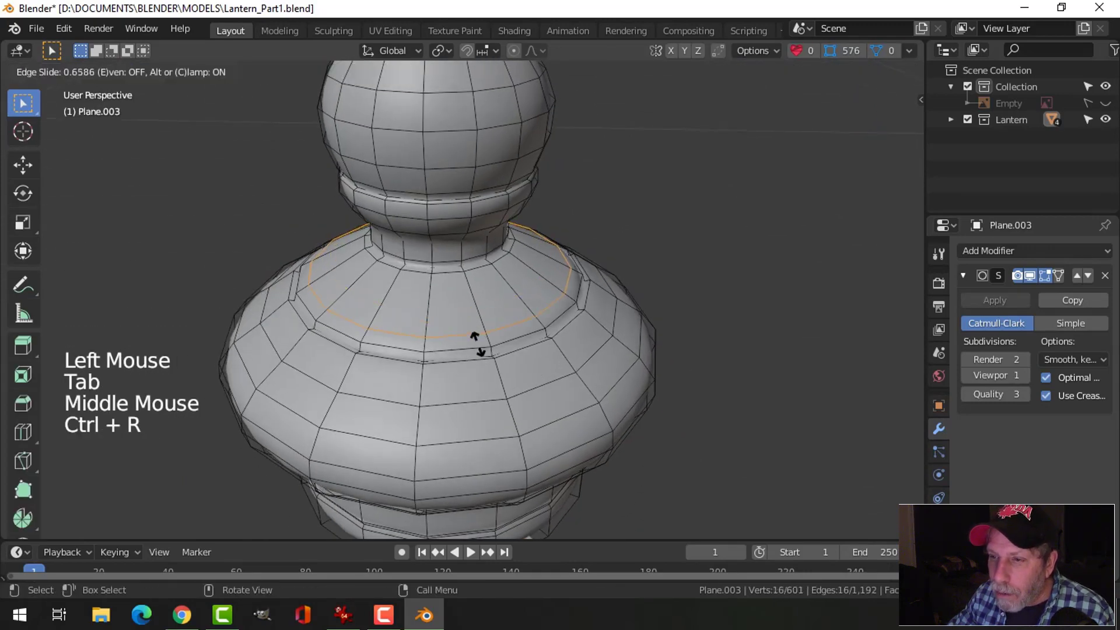
pyautogui.click(478, 353)
pyautogui.press('Tab')
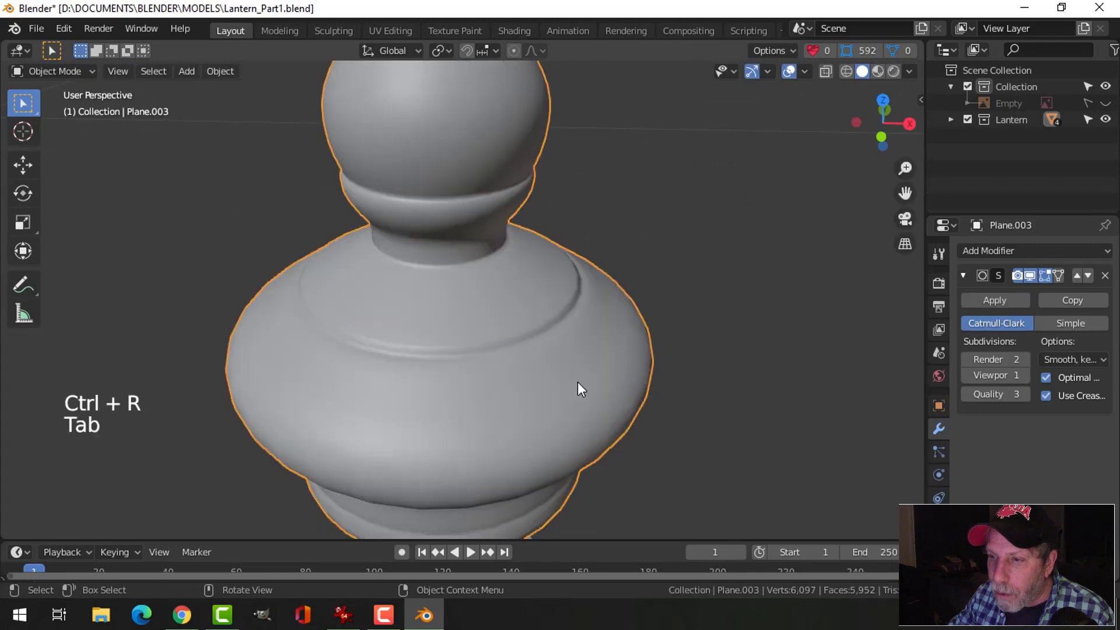
# Step: Add a loop cut at the top of the cap's collar, slid up close to the underside of the bulge
pyautogui.moveTo(578, 382); pyautogui.dragTo(416, 259, button='middle')
pyautogui.hotkey('alt', 'a')
pyautogui.press('Tab')
pyautogui.hotkey('alt', 'a')
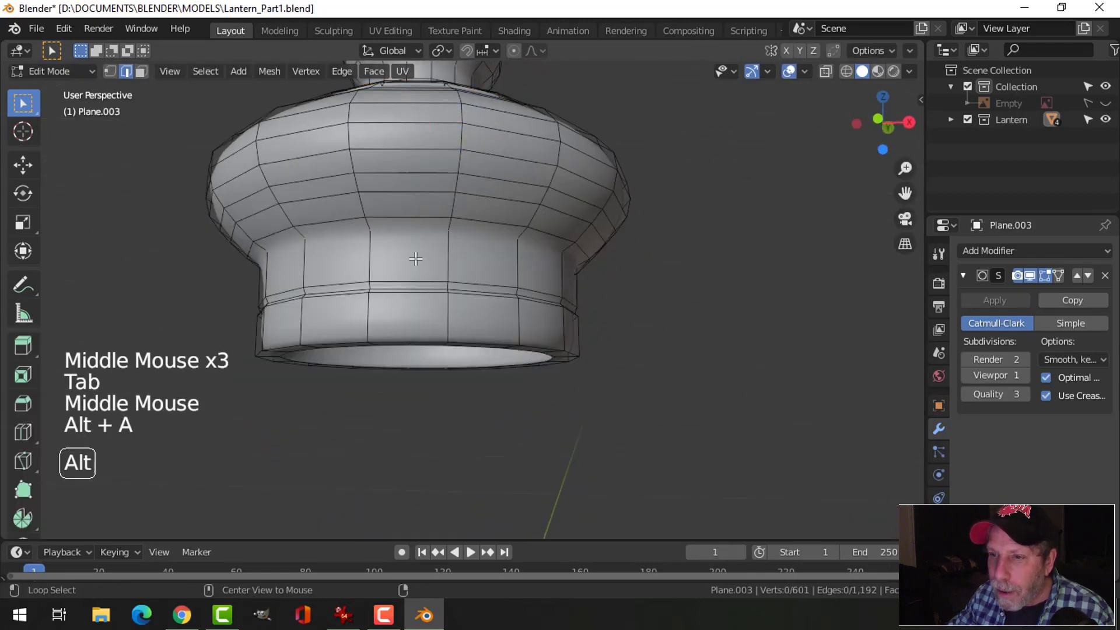
pyautogui.hotkey('ctrl', 'r')
pyautogui.click(436, 247)
pyautogui.click(440, 233)
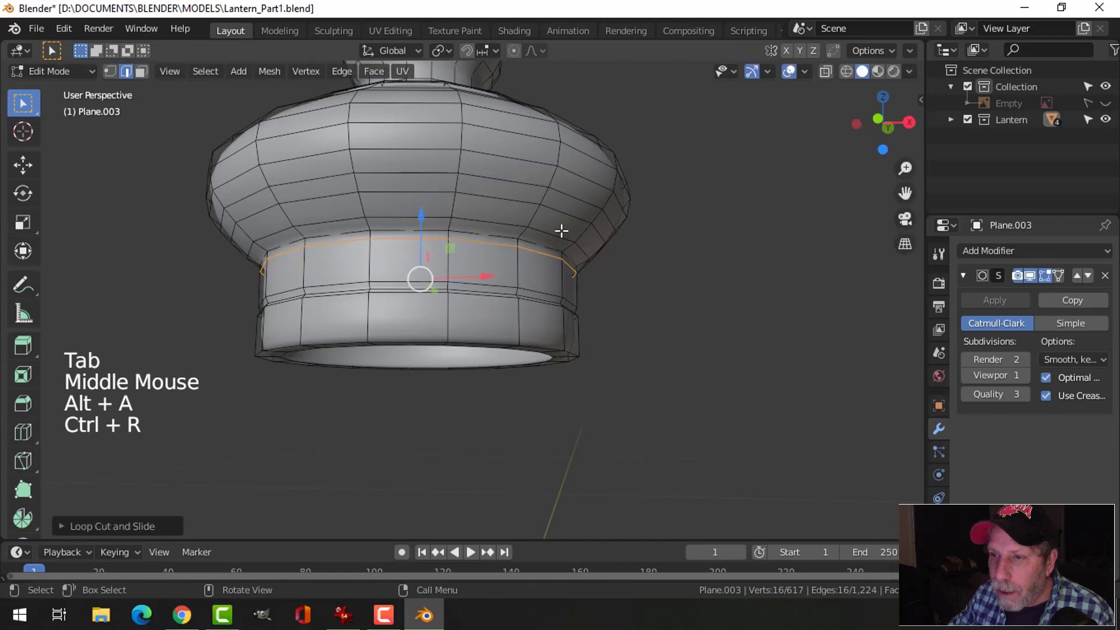
pyautogui.press('Tab')
pyautogui.moveTo(589, 232); pyautogui.dragTo(559, 267, button='middle')
pyautogui.scroll(-1, 612, 252)
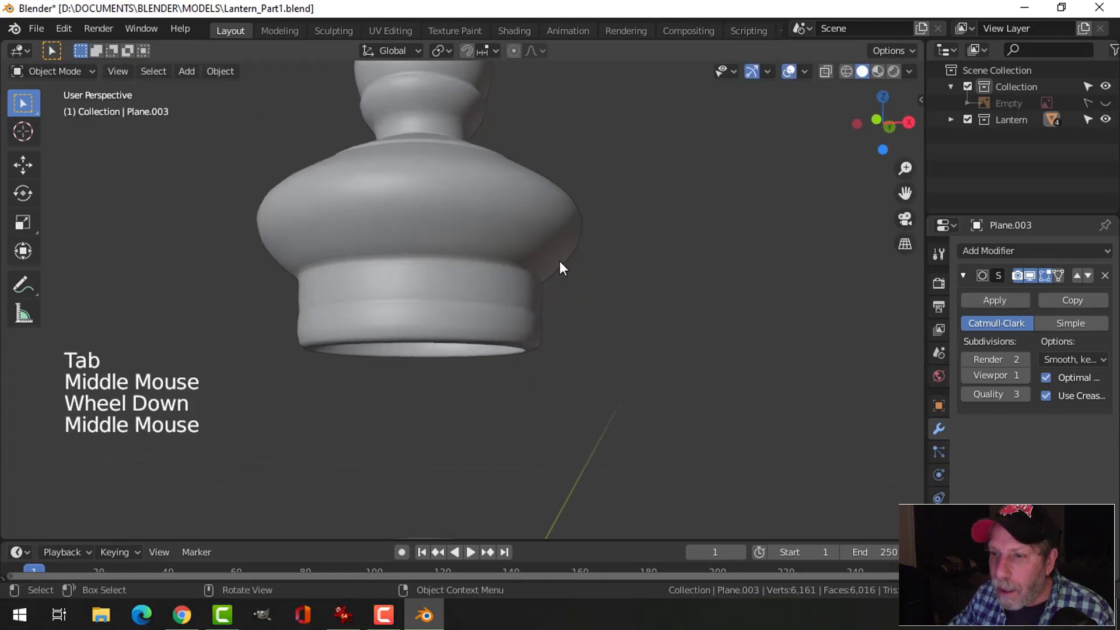
# Step: Add two supporting loop cuts on the cap's collar, one just above and one just below its groove
pyautogui.moveTo(463, 302); pyautogui.dragTo(502, 341, button='middle')
pyautogui.press('Tab')
pyautogui.hotkey('ctrl', 'r')
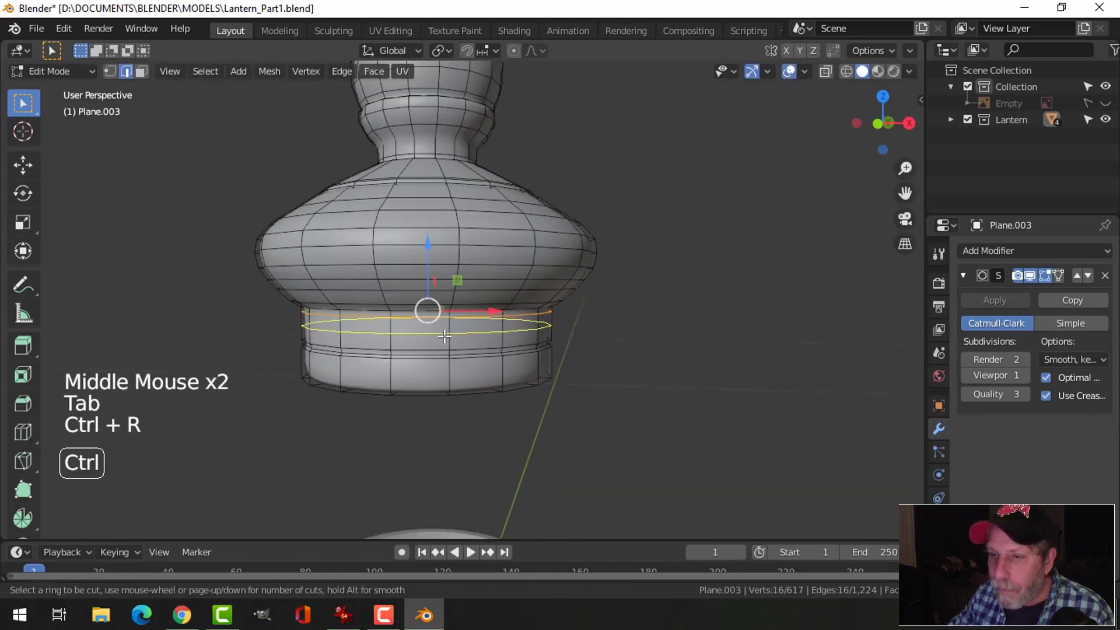
pyautogui.click(457, 332)
pyautogui.click(448, 349)
pyautogui.hotkey('ctrl', 'r')
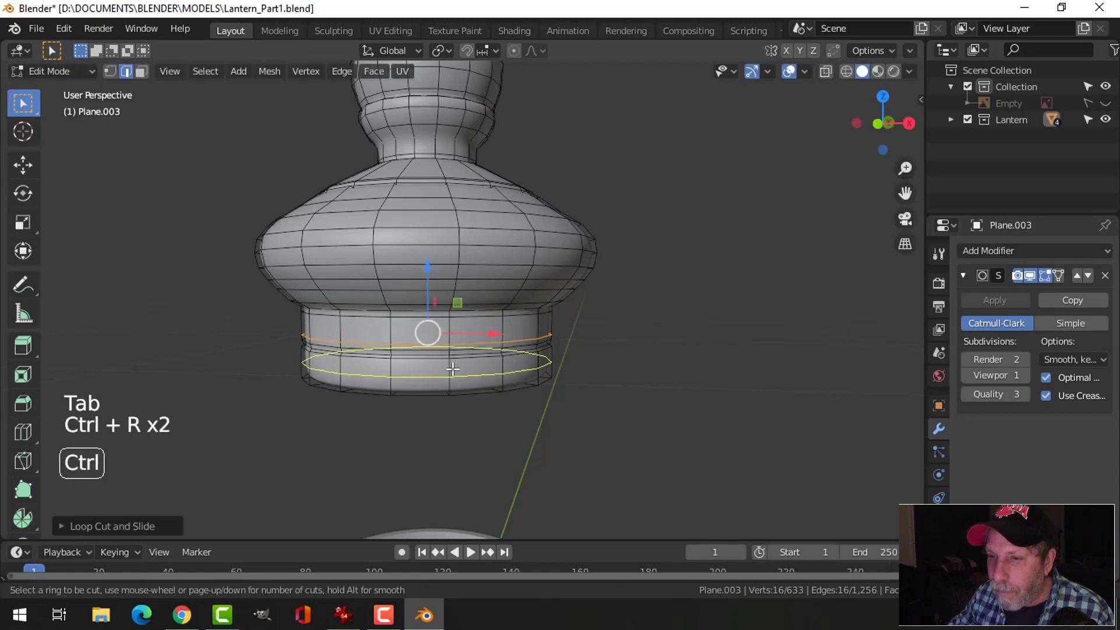
pyautogui.click(454, 370)
pyautogui.click(454, 357)
pyautogui.press('Tab')
pyautogui.moveTo(624, 328); pyautogui.dragTo(579, 289, button='middle')
pyautogui.scroll(-3, 610, 341)
pyautogui.hotkey('alt', 'a')
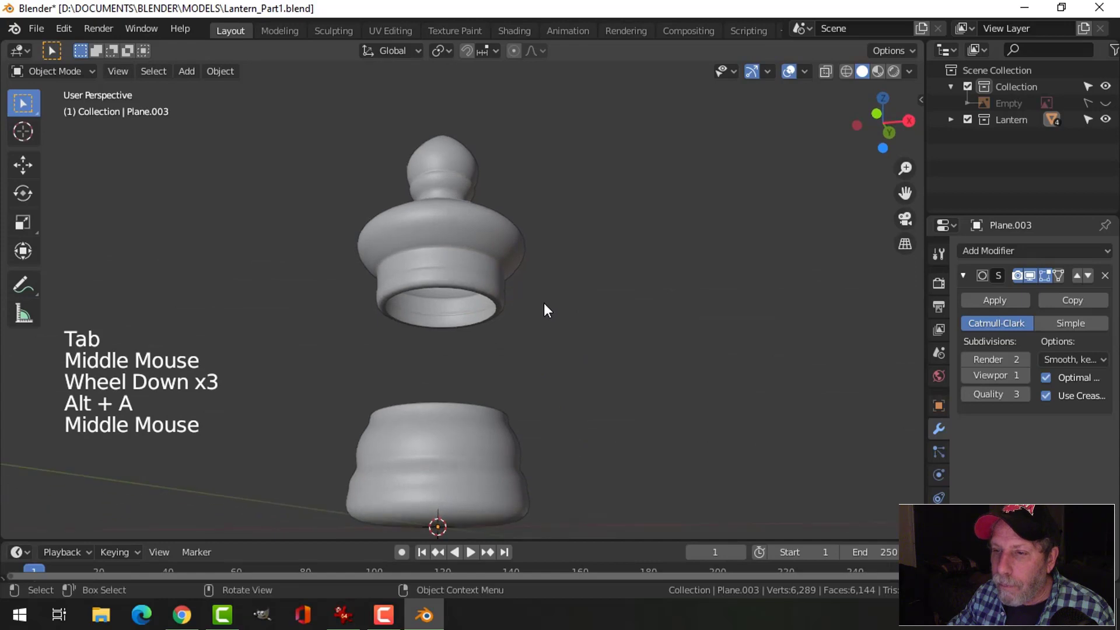
# Step: Add a loop cut on the cap's lower collar band, slid down close to the bottom rim
pyautogui.scroll(2, 513, 286)
pyautogui.click(486, 267)
pyautogui.press('Tab')
pyautogui.moveTo(486, 267); pyautogui.dragTo(449, 375, button='middle')
pyautogui.hotkey('alt', 'a')
pyautogui.scroll(2, 446, 365)
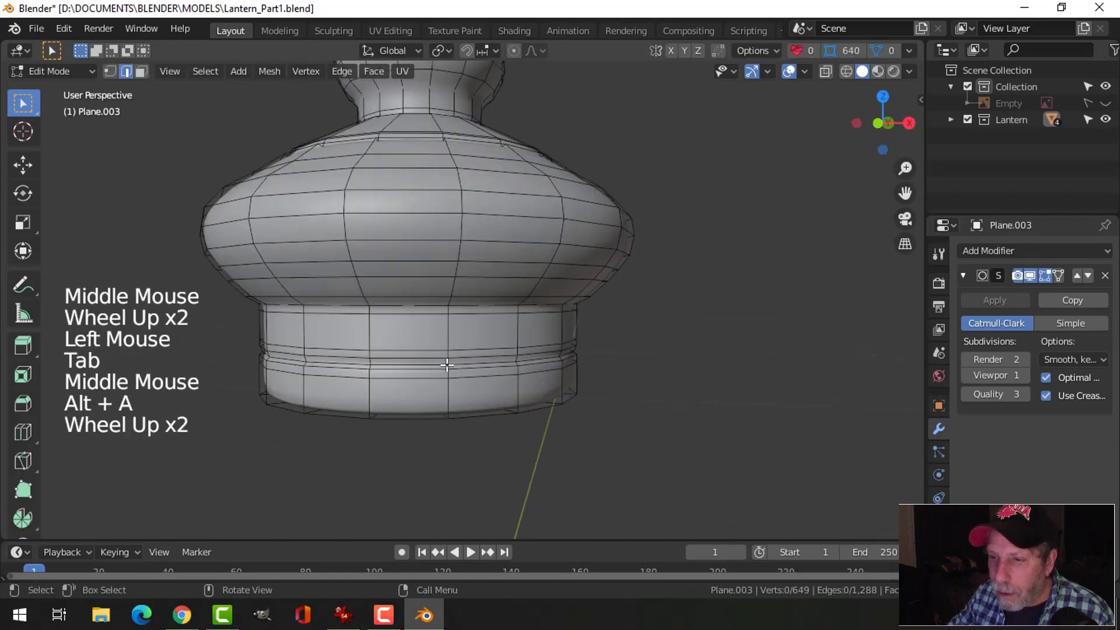
pyautogui.hotkey('ctrl', 'r')
pyautogui.click(452, 391)
pyautogui.click(456, 398)
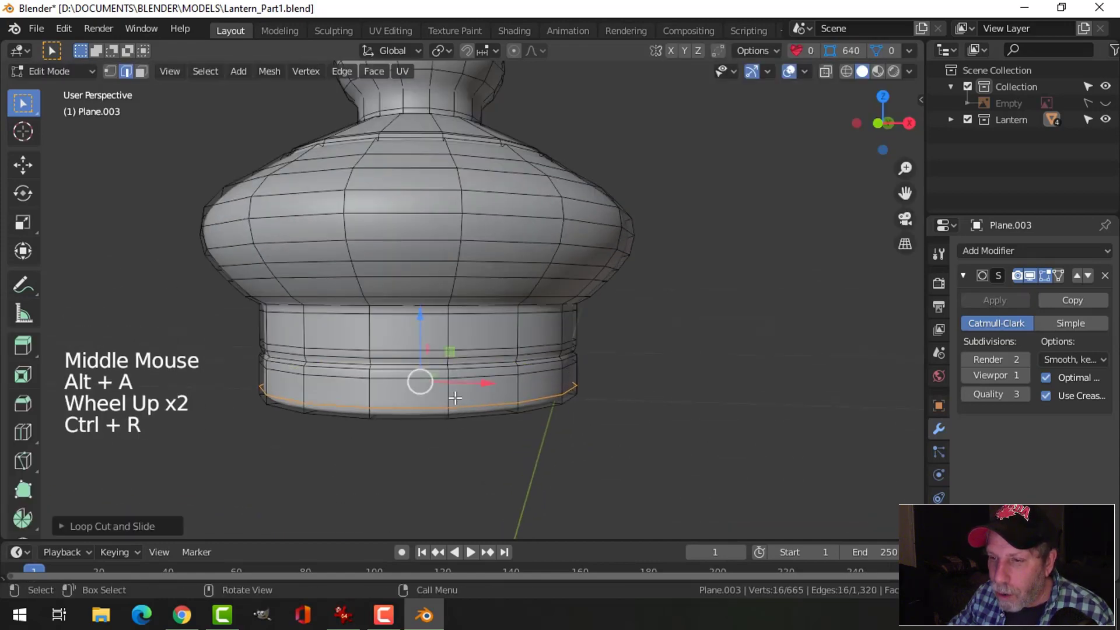
pyautogui.press('Tab')
pyautogui.moveTo(579, 373); pyautogui.dragTo(403, 226, button='middle')
pyautogui.hotkey('alt', 'a')
# Step: Set the cap's Subdivision modifier to 2 viewport levels
pyautogui.keyDown('shift'); pyautogui.moveTo(439, 190); pyautogui.dragTo(476, 234, button='middle'); pyautogui.keyUp('shift')
pyautogui.click(513, 198)
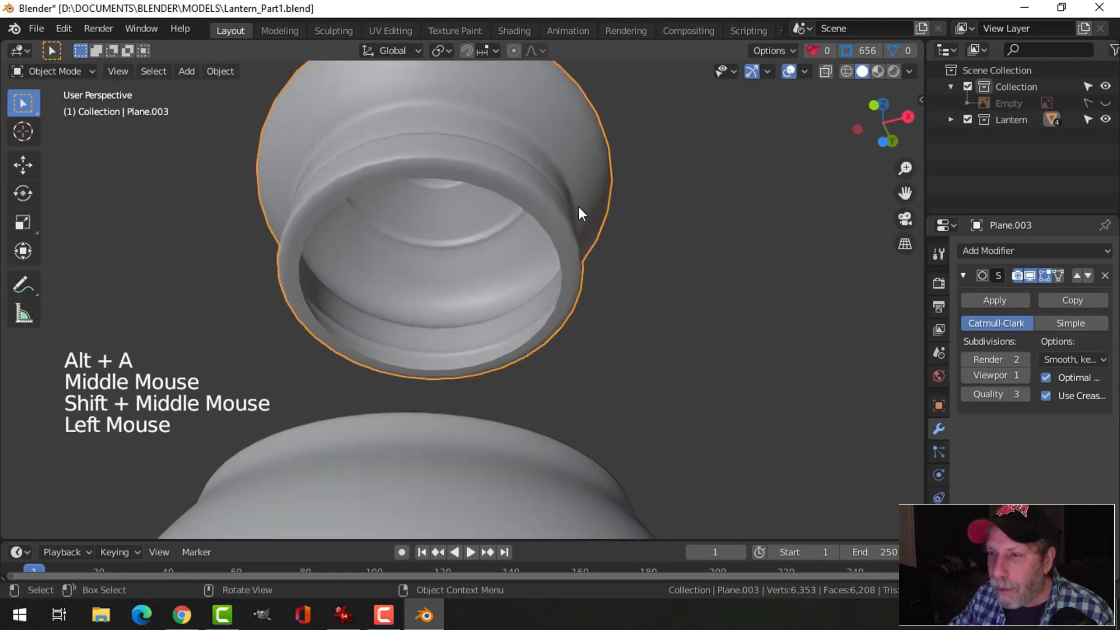
pyautogui.moveTo(579, 207); pyautogui.dragTo(590, 326, button='middle')
pyautogui.scroll(-2, 620, 318)
pyautogui.click(1027, 375)
pyautogui.scroll(3, 613, 344)
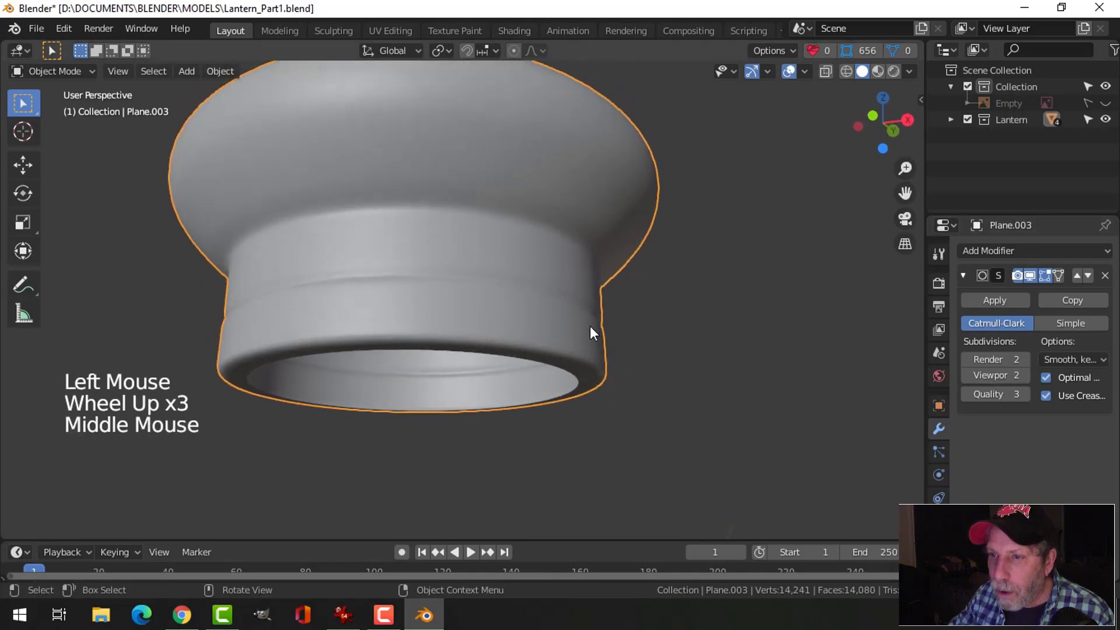
pyautogui.hotkey('alt', 'a')
pyautogui.scroll(-2, 521, 287)
pyautogui.moveTo(520, 287); pyautogui.dragTo(527, 349, button='middle')
pyautogui.scroll(2, 524, 393)
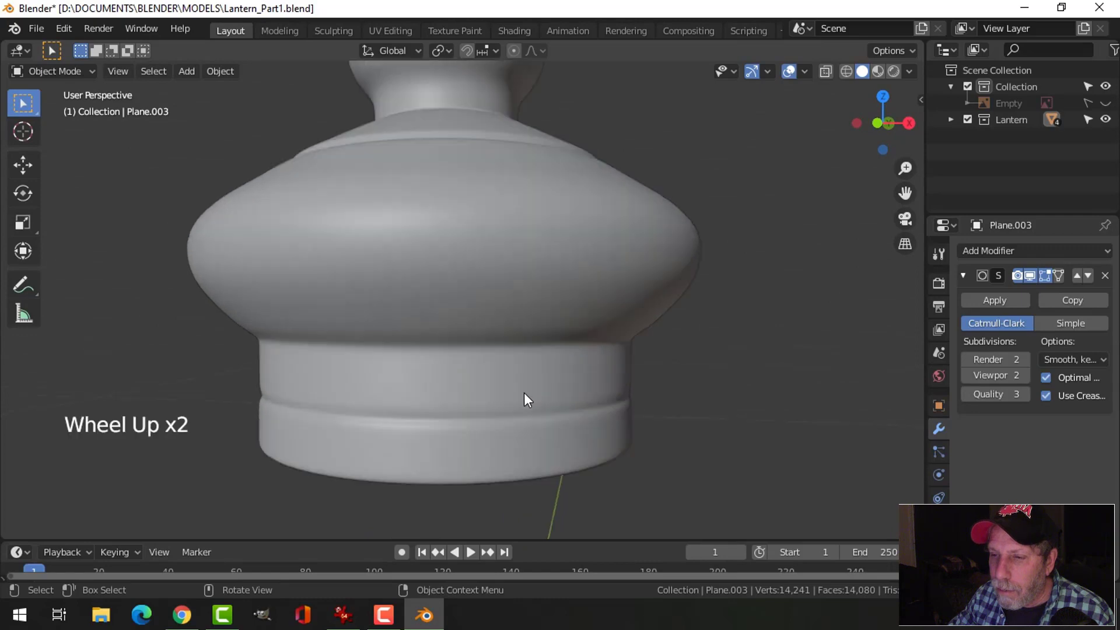
# Step: Move the edge loop just above the lantern base's waist crease slightly down toward the crease
pyautogui.scroll(-5, 534, 397)
pyautogui.keyDown('shift'); pyautogui.moveTo(538, 438); pyautogui.dragTo(498, 339, button='middle'); pyautogui.keyUp('shift')
pyautogui.click(492, 337)
pyautogui.scroll(2, 604, 356)
pyautogui.keyDown('shift'); pyautogui.moveTo(604, 355); pyautogui.dragTo(424, 269, button='middle'); pyautogui.keyUp('shift')
pyautogui.press('Tab')
pyautogui.hotkey('alt', 'a')
pyautogui.scroll(2, 450, 246)
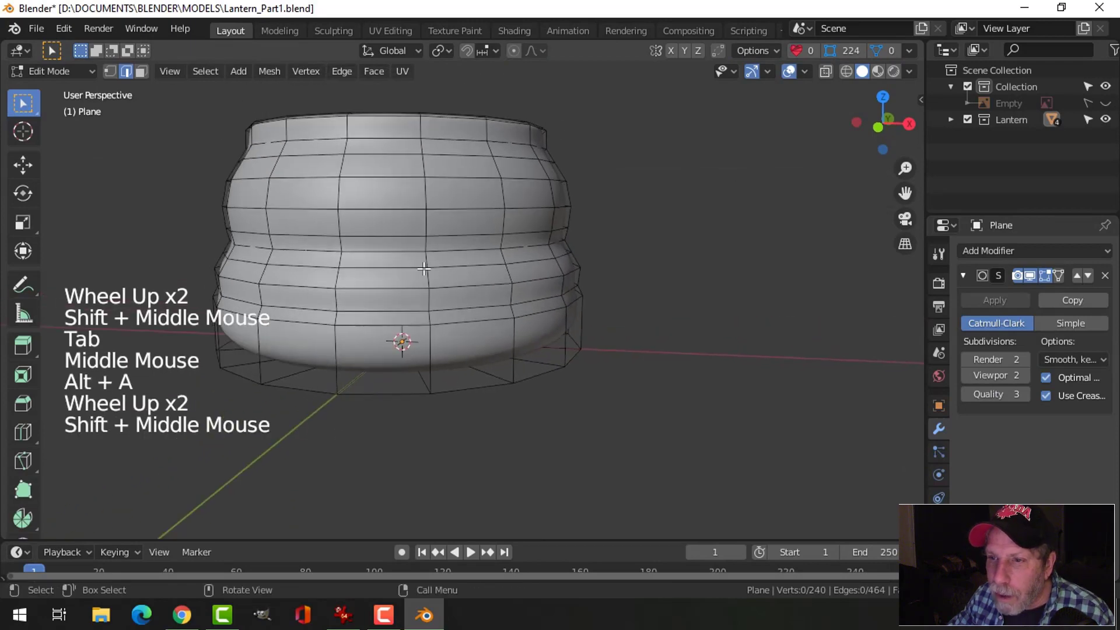
pyautogui.keyDown('alt'); pyautogui.keyDown('shift'); pyautogui.click(363, 235); pyautogui.keyUp('shift'); pyautogui.keyUp('alt')
pyautogui.moveTo(402, 159); pyautogui.dragTo(404, 172)
pyautogui.hotkey('alt', 'a')
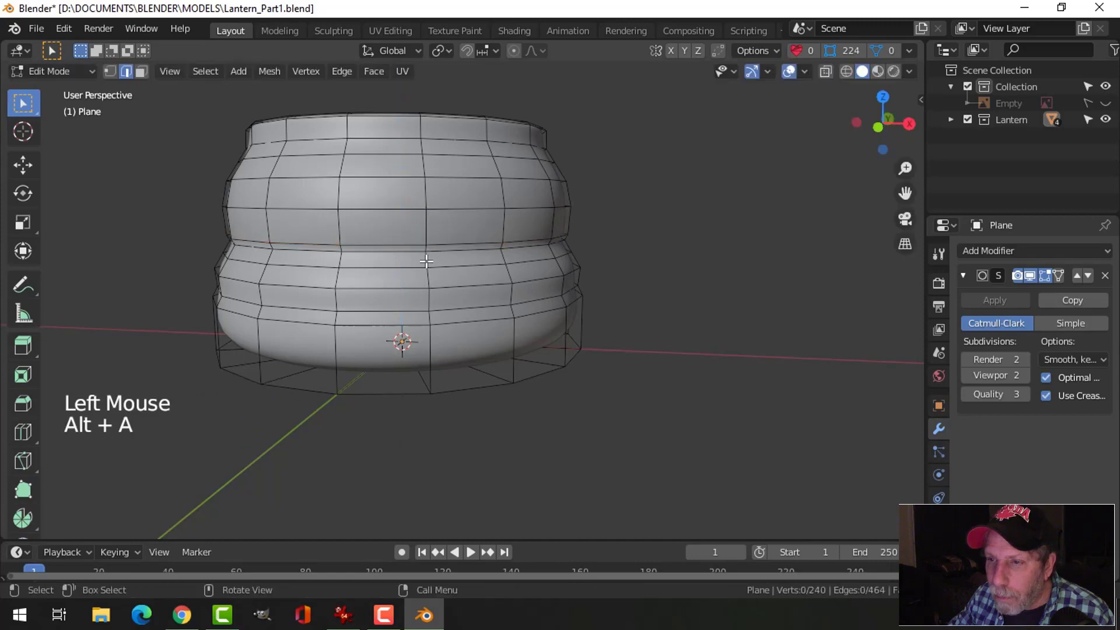
# Step: Add a loop cut on the base just below its waist crease
pyautogui.hotkey('ctrl', 'r')
pyautogui.click(426, 261)
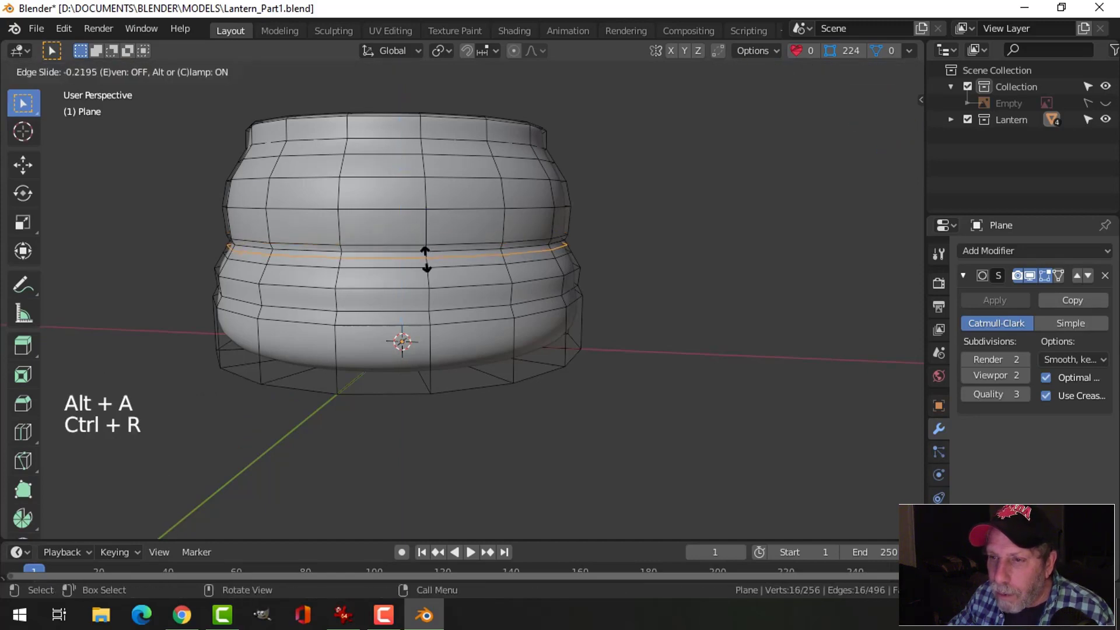
pyautogui.click(426, 259)
pyautogui.press('Tab')
pyautogui.moveTo(577, 271); pyautogui.dragTo(574, 265, button='middle')
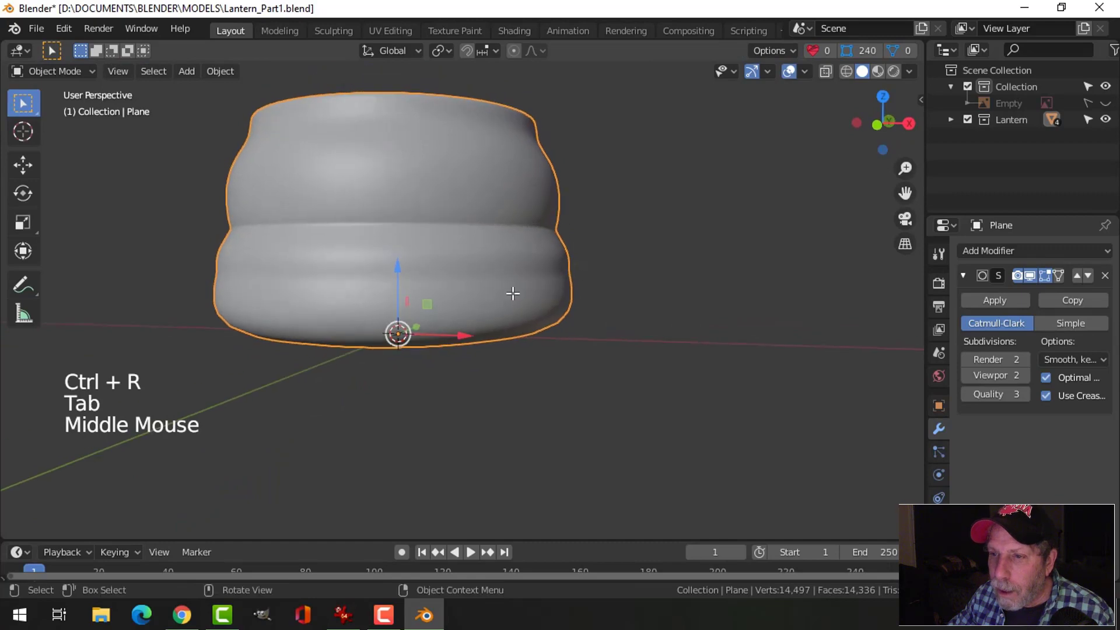
# Step: Add two loop cuts on the base's lowest band, one near its upper edge and one near the bottom edge
pyautogui.press('Tab')
pyautogui.hotkey('alt', 'a')
pyautogui.hotkey('ctrl', 'r')
pyautogui.click(420, 310)
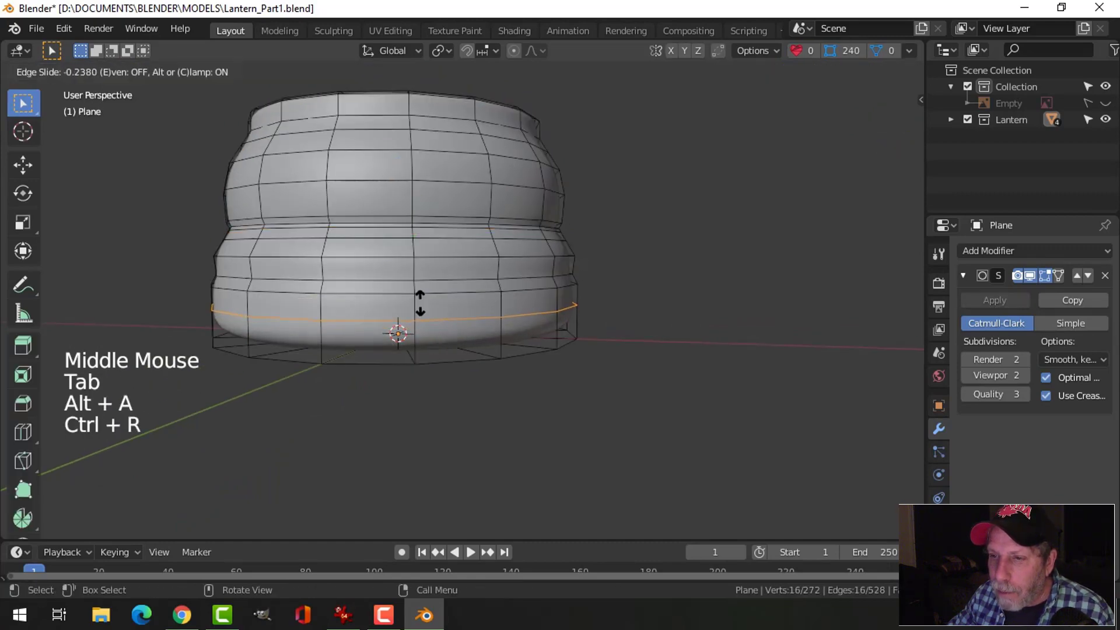
pyautogui.click(420, 280)
pyautogui.hotkey('ctrl', 'r')
pyautogui.click(424, 311)
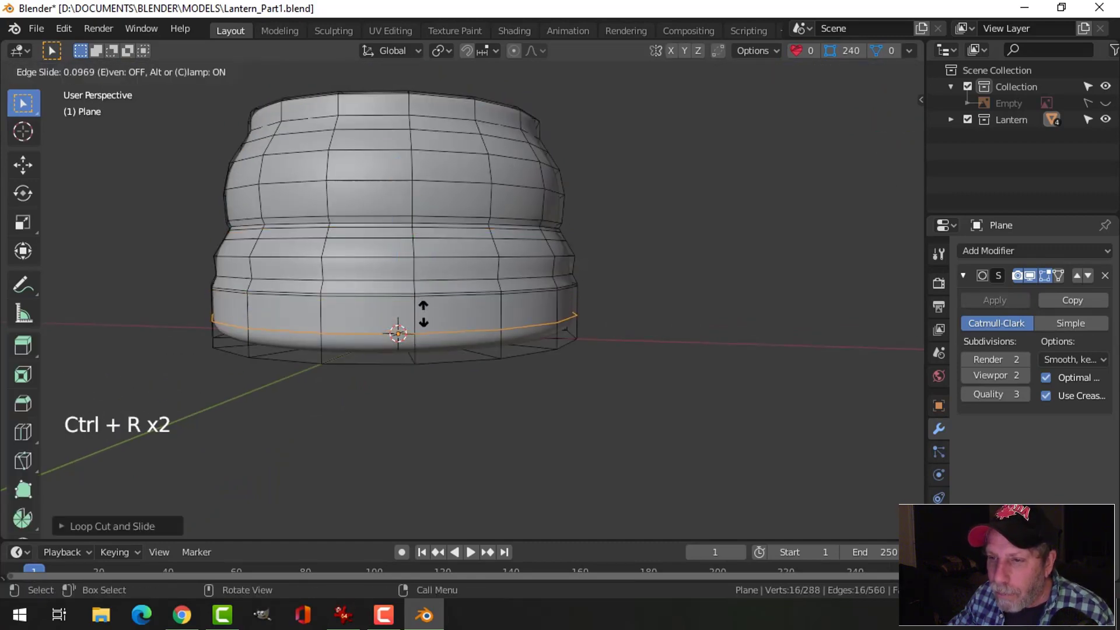
pyautogui.click(423, 326)
pyautogui.press('Tab')
pyautogui.moveTo(611, 300); pyautogui.dragTo(604, 322, button='middle')
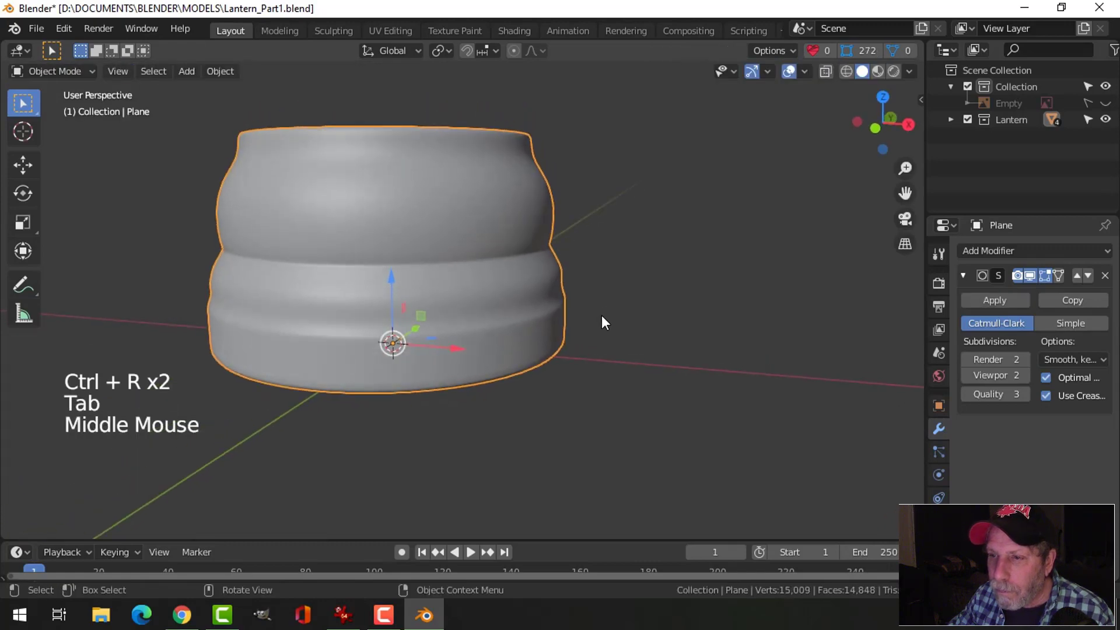
# Step: Lower the edge loop in the middle of the base's lower bulge slightly along Z
pyautogui.press('Tab')
pyautogui.scroll(1, 507, 323)
pyautogui.hotkey('alt', 'a')
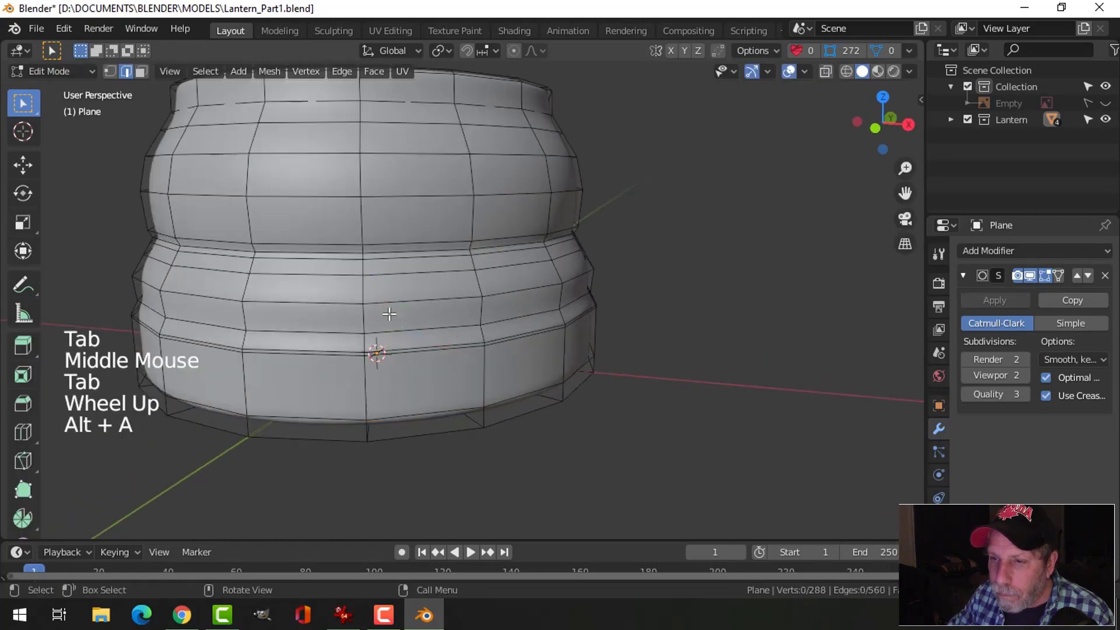
pyautogui.keyDown('alt'); pyautogui.keyDown('shift'); pyautogui.click(361, 298); pyautogui.keyUp('shift'); pyautogui.keyUp('alt')
pyautogui.click(372, 212)
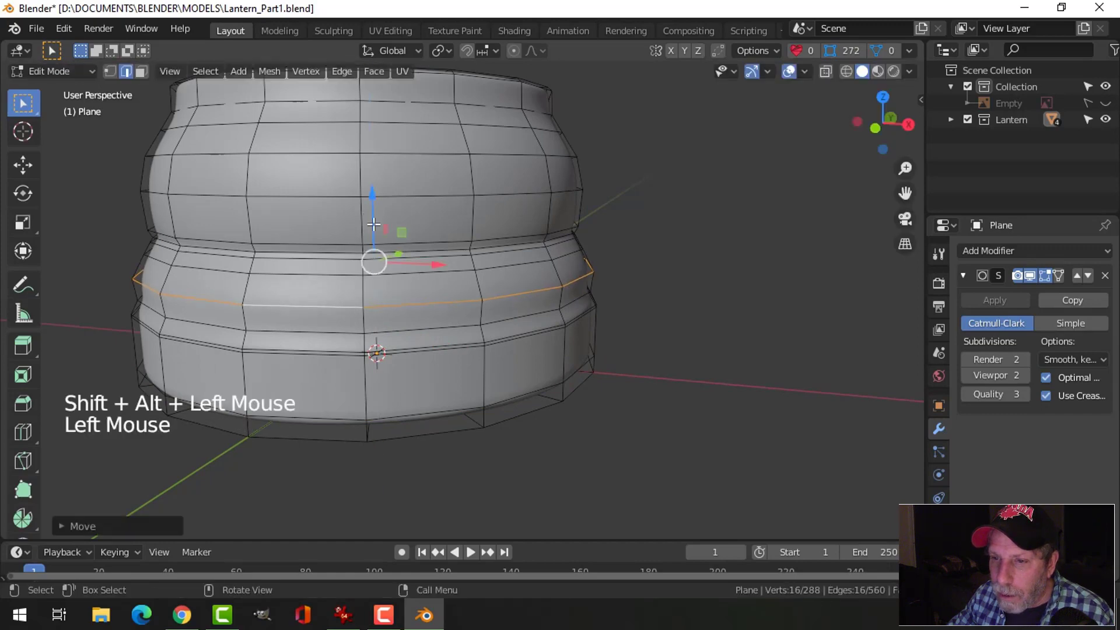
# Step: Add a loop cut on the base between the lowered edge loop and the groove above the bottom band
pyautogui.hotkey('alt', 'a')
pyautogui.hotkey('ctrl', 'r')
pyautogui.click(364, 318)
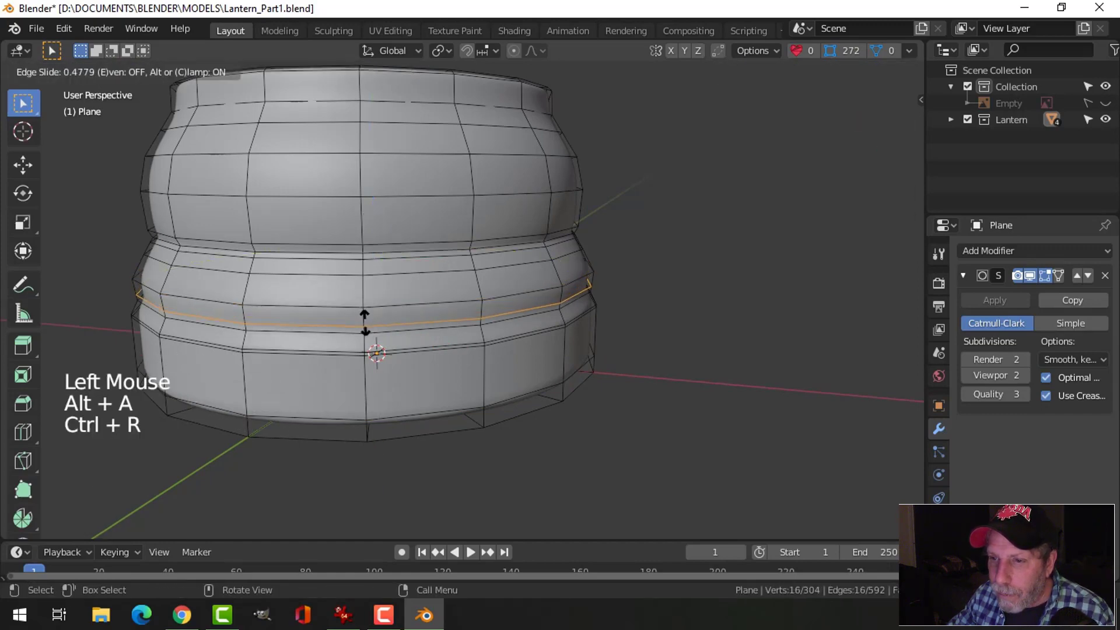
pyautogui.click(365, 325)
pyautogui.press('Tab')
pyautogui.moveTo(571, 352)
pyautogui.mouseDown(button='middle')
pyautogui.moveTo(554, 300)
pyautogui.moveTo(538, 377)
pyautogui.moveTo(435, 310)
pyautogui.moveTo(515, 240)
pyautogui.moveTo(527, 307)
pyautogui.moveTo(528, 292)
pyautogui.moveTo(508, 317)
pyautogui.moveTo(553, 275)
pyautogui.moveTo(519, 338)
pyautogui.moveTo(565, 365)
pyautogui.mouseUp(button='middle')
pyautogui.hotkey('alt', 'a')
# Step: Enter Edit Mode on the base and select the inner edge loop around its top opening
pyautogui.scroll(-2, 512, 303)
pyautogui.scroll(-3, 525, 352)
pyautogui.scroll(-2, 521, 303)
pyautogui.scroll(2, 515, 285)
pyautogui.scroll(2, 487, 332)
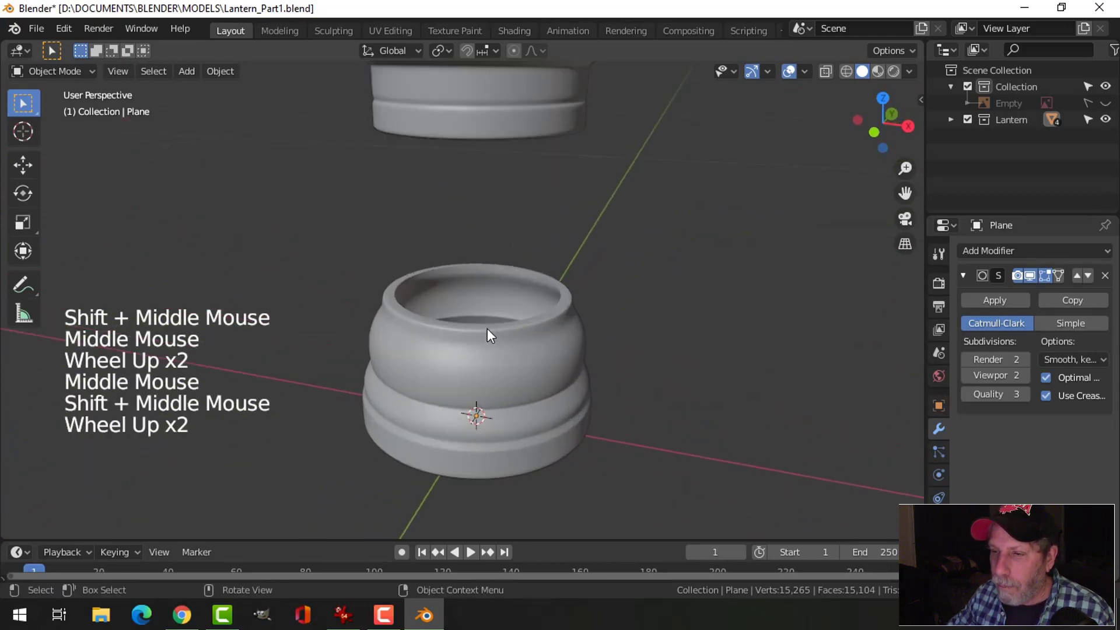
pyautogui.click(488, 332)
pyautogui.press('Tab')
pyautogui.moveTo(642, 352); pyautogui.dragTo(596, 364, button='middle')
pyautogui.hotkey('alt', 'a')
pyautogui.press('2')
pyautogui.keyDown('alt'); pyautogui.keyDown('shift'); pyautogui.click(480, 342); pyautogui.keyUp('shift'); pyautogui.keyUp('alt')
# Step: Duplicate the rim loop, raise it slightly above the base, and separate it into its own selected object
pyautogui.hotkey('shift', 'd')
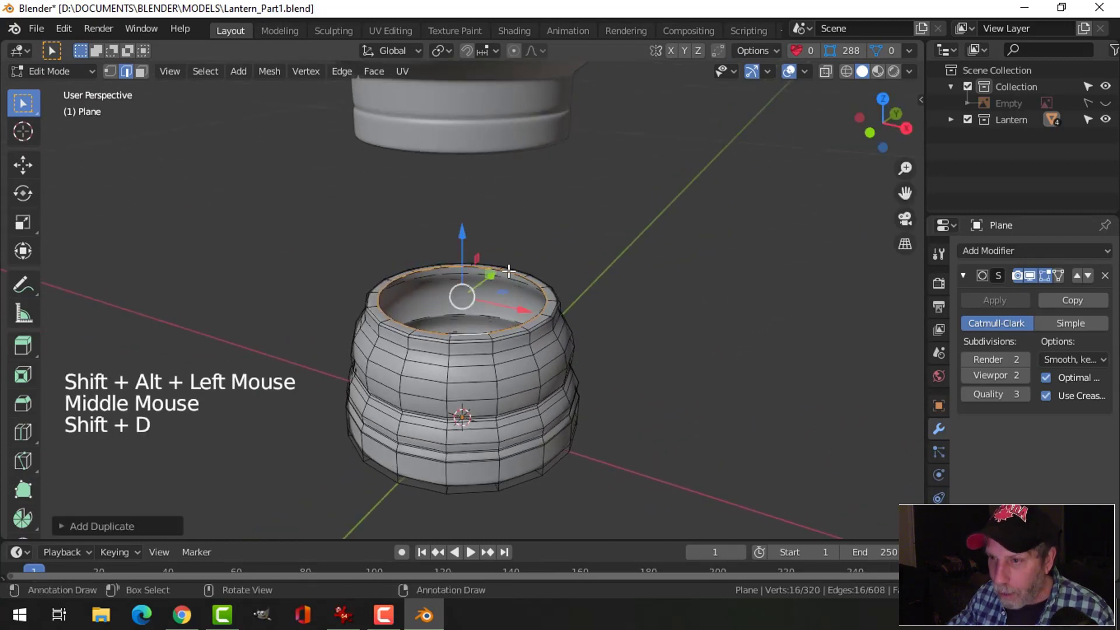
pyautogui.moveTo(462, 240); pyautogui.dragTo(463, 222)
pyautogui.press('p')
pyautogui.click(728, 264)
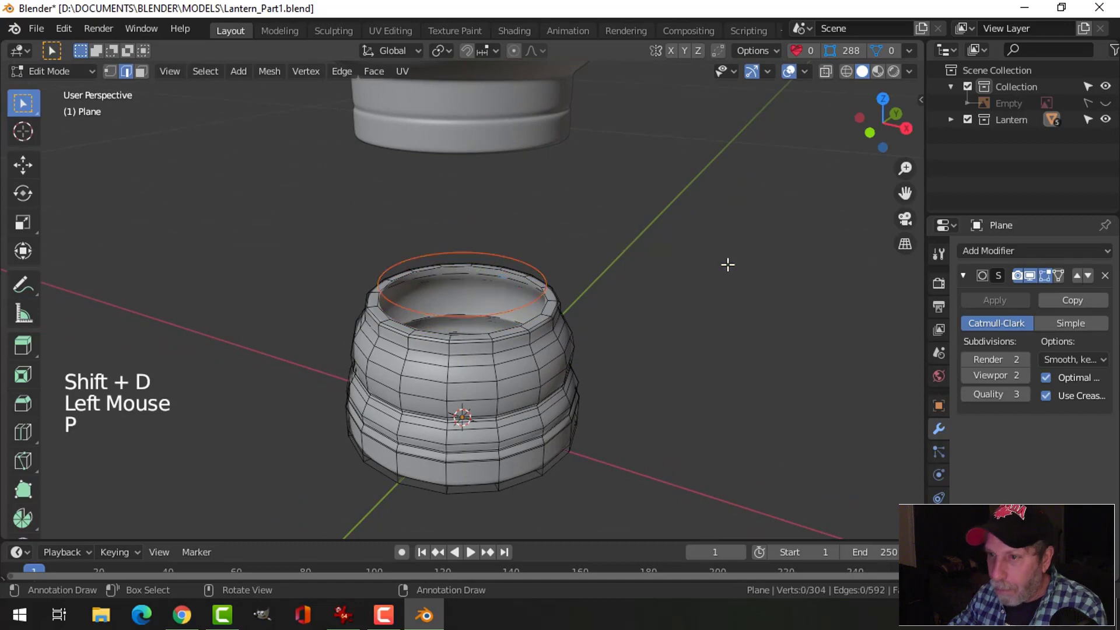
pyautogui.press('Tab')
pyautogui.click(544, 269)
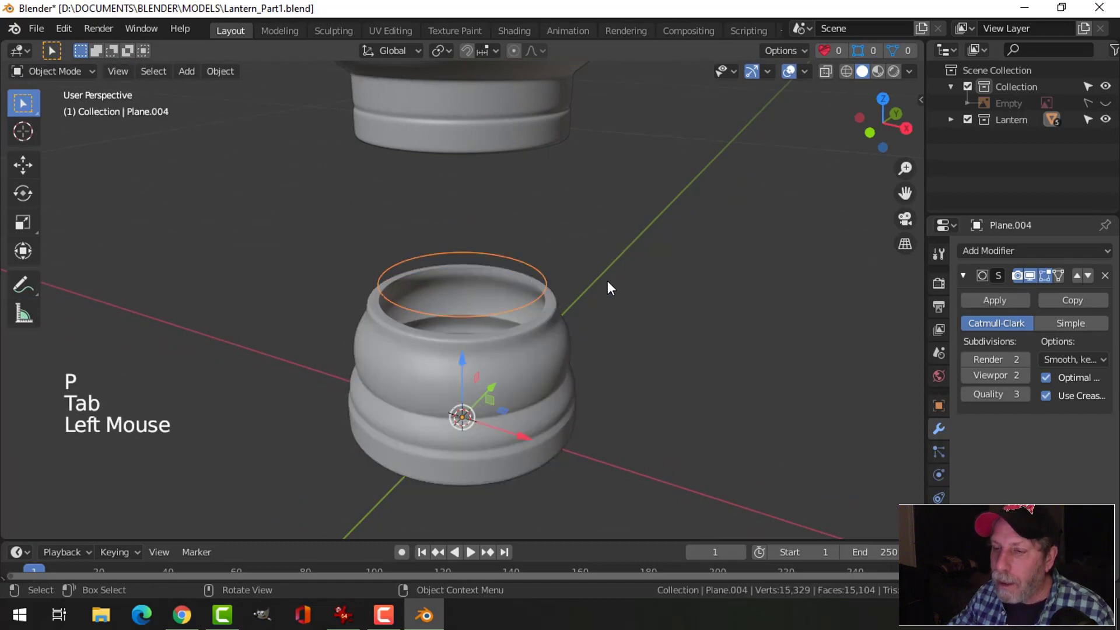
# Step: Lower the whole separated ring so it sits just inside the base's top opening
pyautogui.press('Tab')
pyautogui.press('a')
pyautogui.moveTo(625, 322); pyautogui.dragTo(615, 288, button='middle')
pyautogui.moveTo(456, 197); pyautogui.dragTo(457, 218)
# Step: Extrude the ring about 0.09 m straight up into the cap's collar to form the glass cylinder
pyautogui.moveTo(582, 246); pyautogui.dragTo(592, 270, button='middle')
pyautogui.press('e')
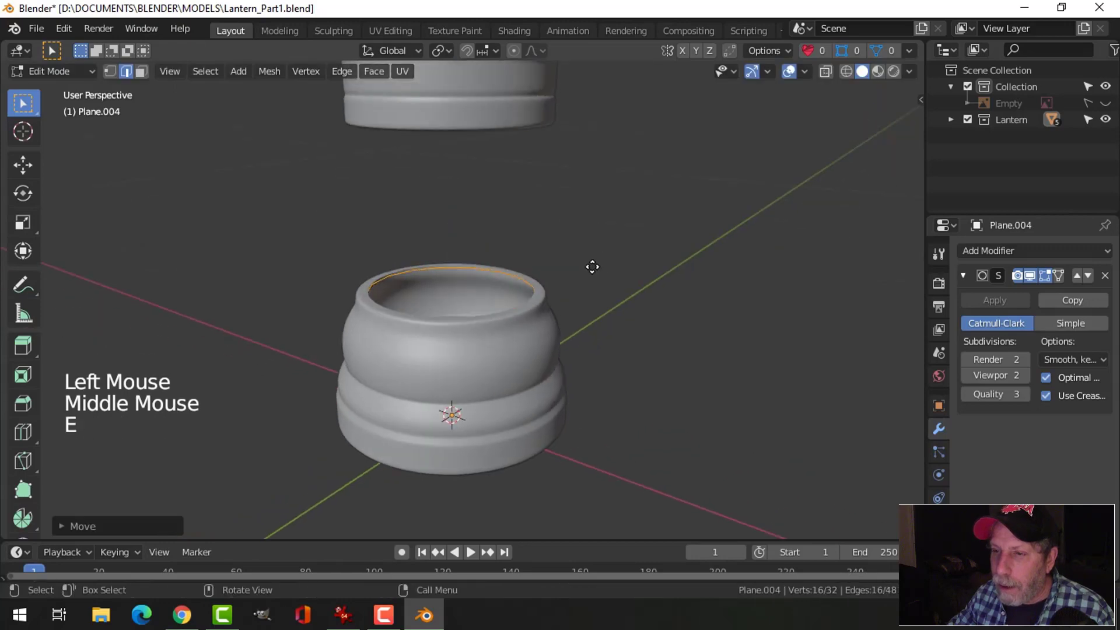
pyautogui.rightClick(592, 266)
pyautogui.moveTo(456, 227); pyautogui.dragTo(471, 67)
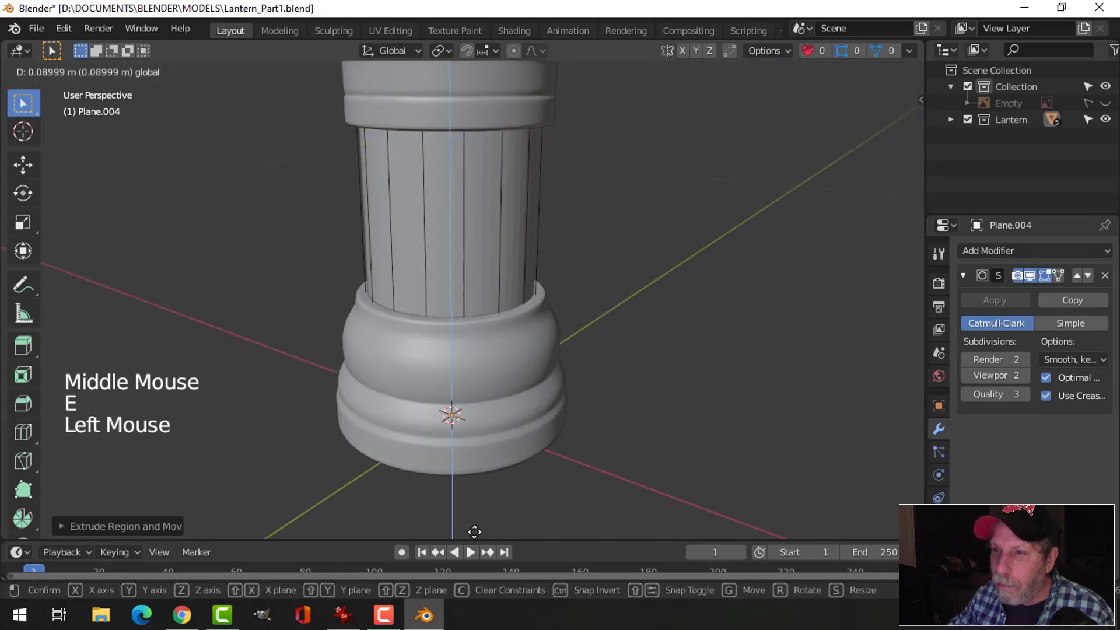
pyautogui.moveTo(475, 532); pyautogui.dragTo(476, 531)
pyautogui.press('Tab')
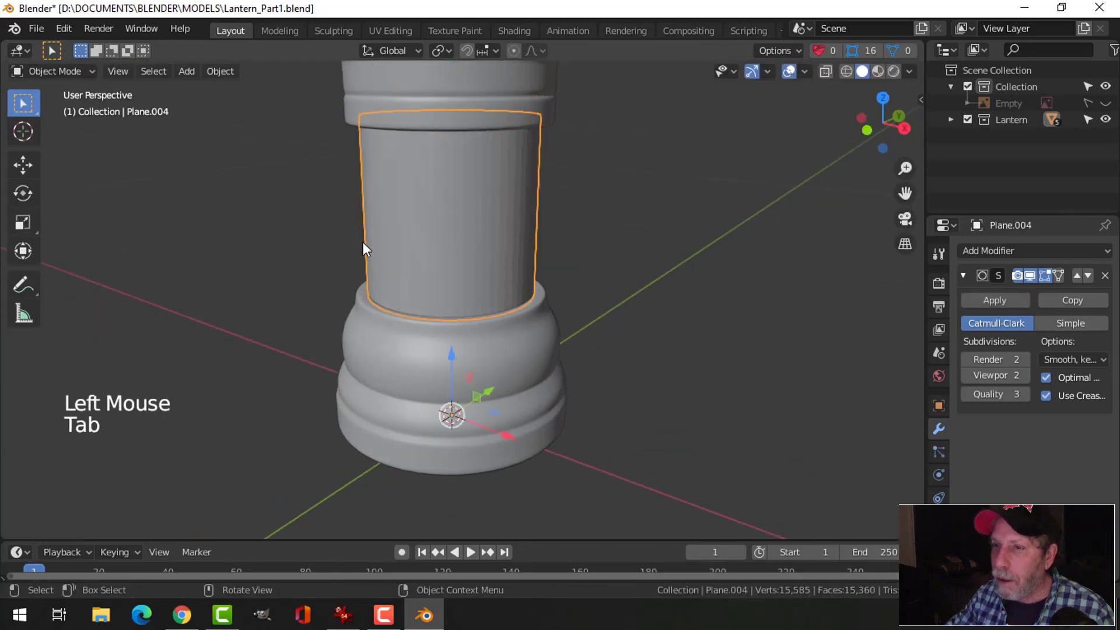
# Step: Switch to the medieval store reference picture in IrfanView, enlarge it to 300 % and bring the green lantern into view
pyautogui.middleClick(429, 188)
pyautogui.rightClick(429, 188)
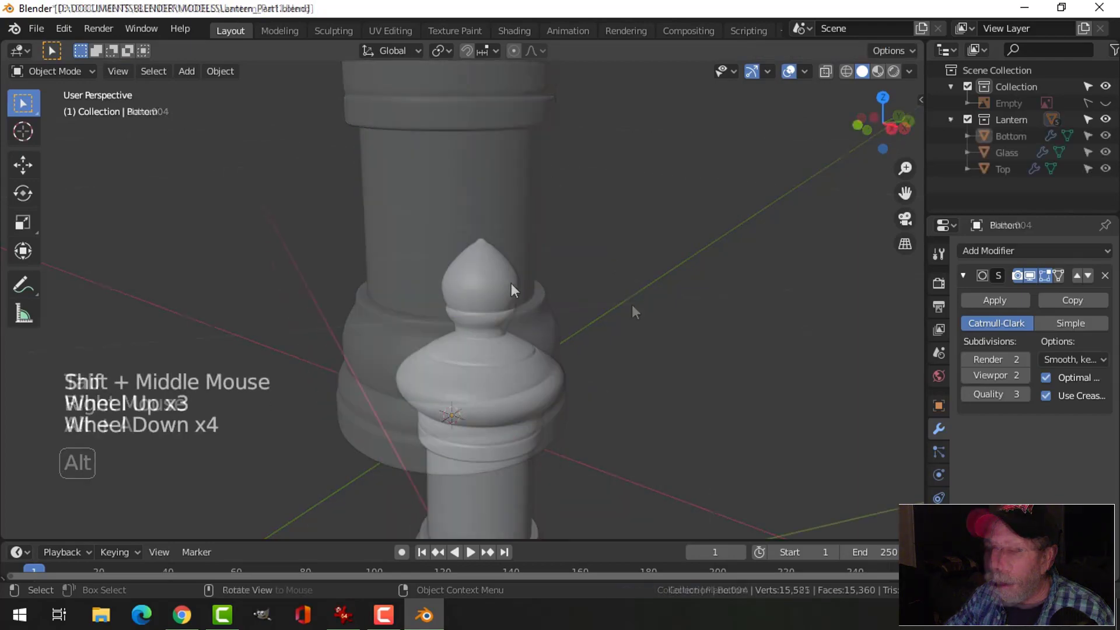
pyautogui.scroll(-3, 511, 283)
pyautogui.keyDown('shift'); pyautogui.moveTo(488, 375); pyautogui.dragTo(477, 305, button='middle'); pyautogui.keyUp('shift')
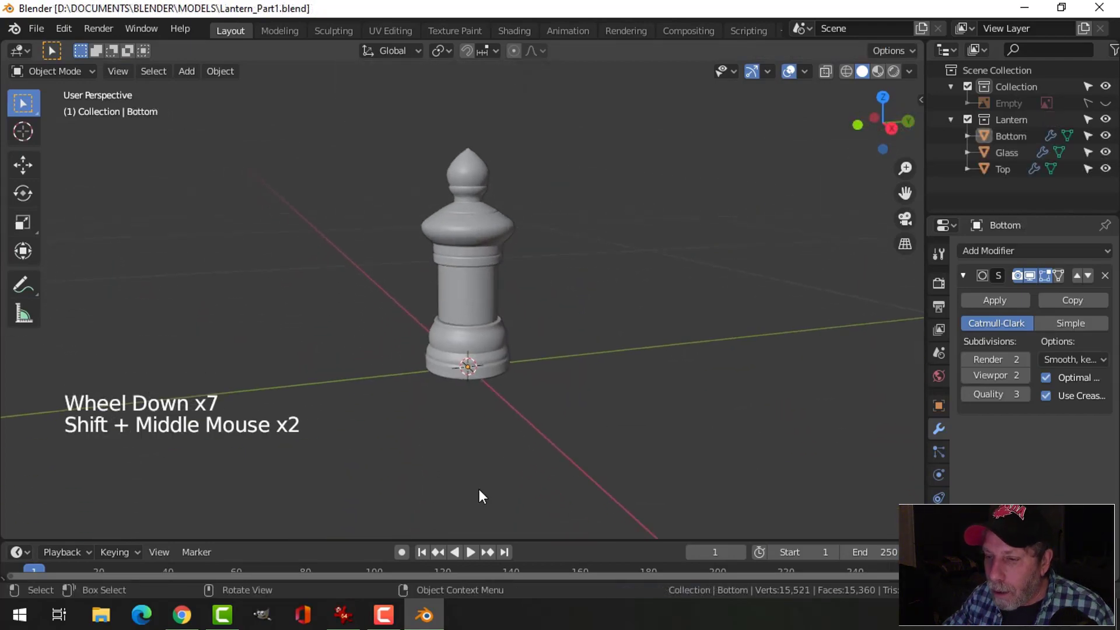
pyautogui.click(352, 619)
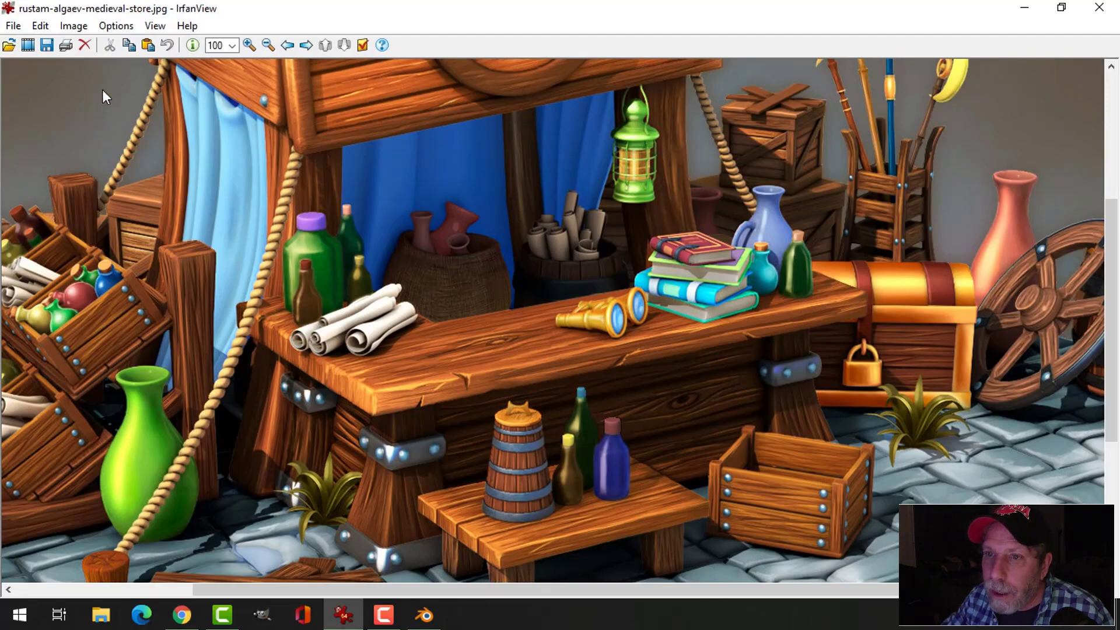
pyautogui.click(233, 45)
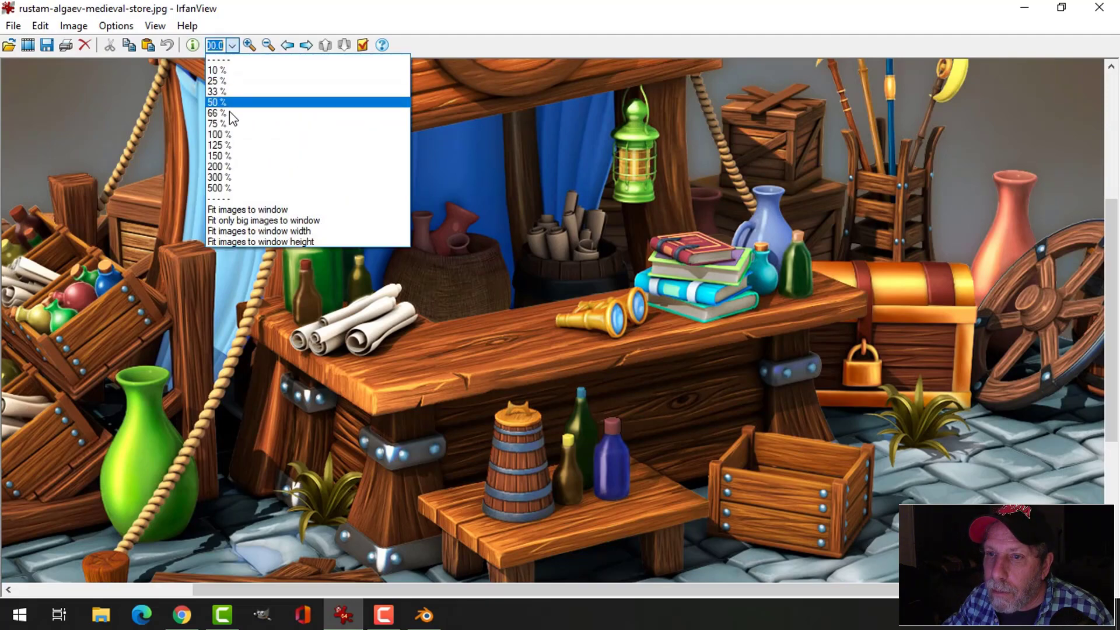
pyautogui.click(219, 176)
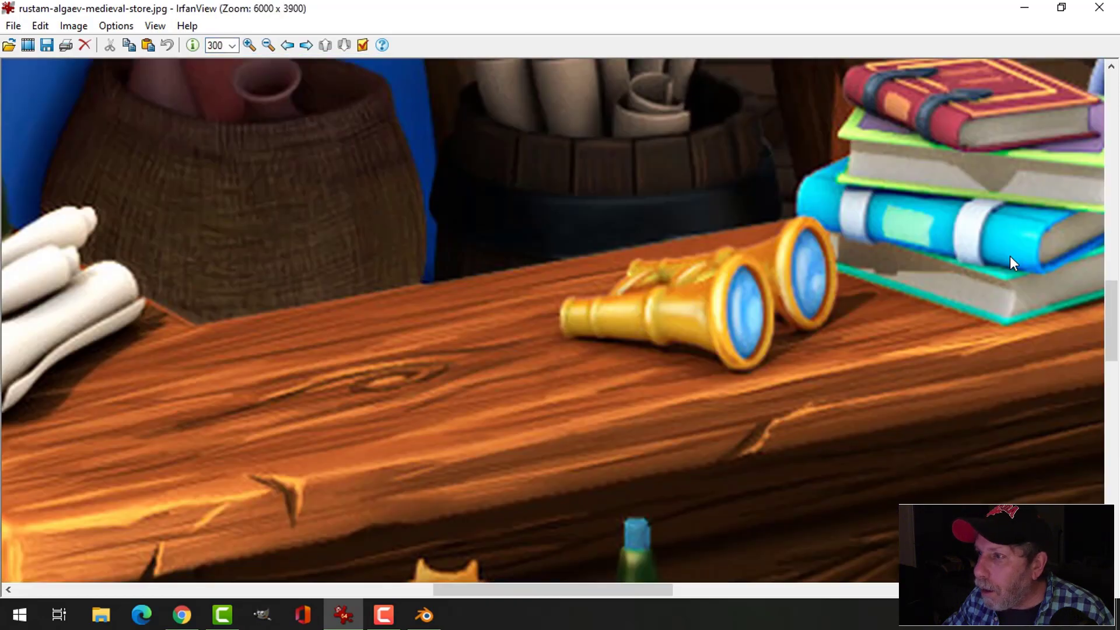
pyautogui.scroll(3, 1010, 263)
pyautogui.moveTo(1111, 292); pyautogui.dragTo(933, 249)
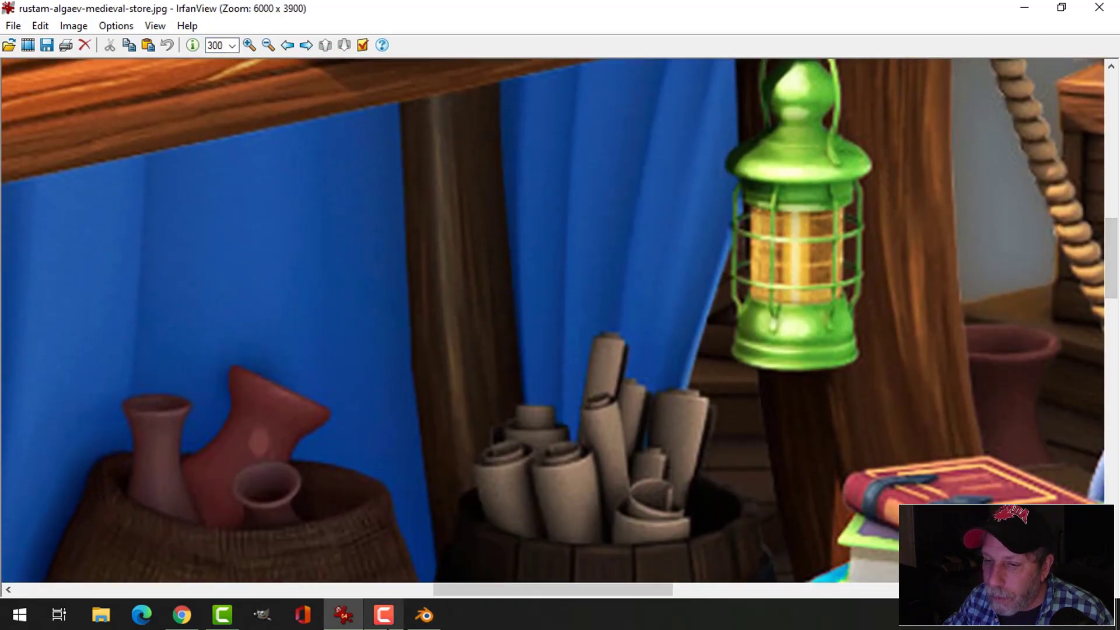
# Step: Switch back to Blender and open the lantern's base in Edit Mode
pyautogui.click(425, 616)
pyautogui.click(485, 341)
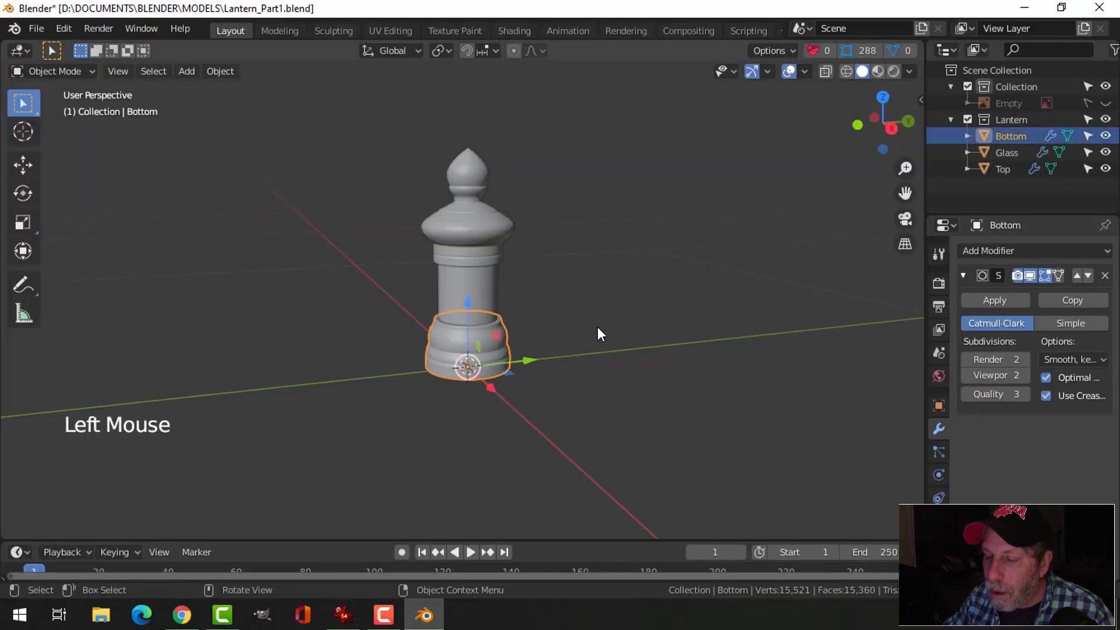
pyautogui.scroll(4, 597, 327)
pyautogui.press('Tab')
pyautogui.keyDown('shift'); pyautogui.moveTo(600, 344); pyautogui.dragTo(523, 308, button='middle'); pyautogui.keyUp('shift')
pyautogui.scroll(2, 513, 333)
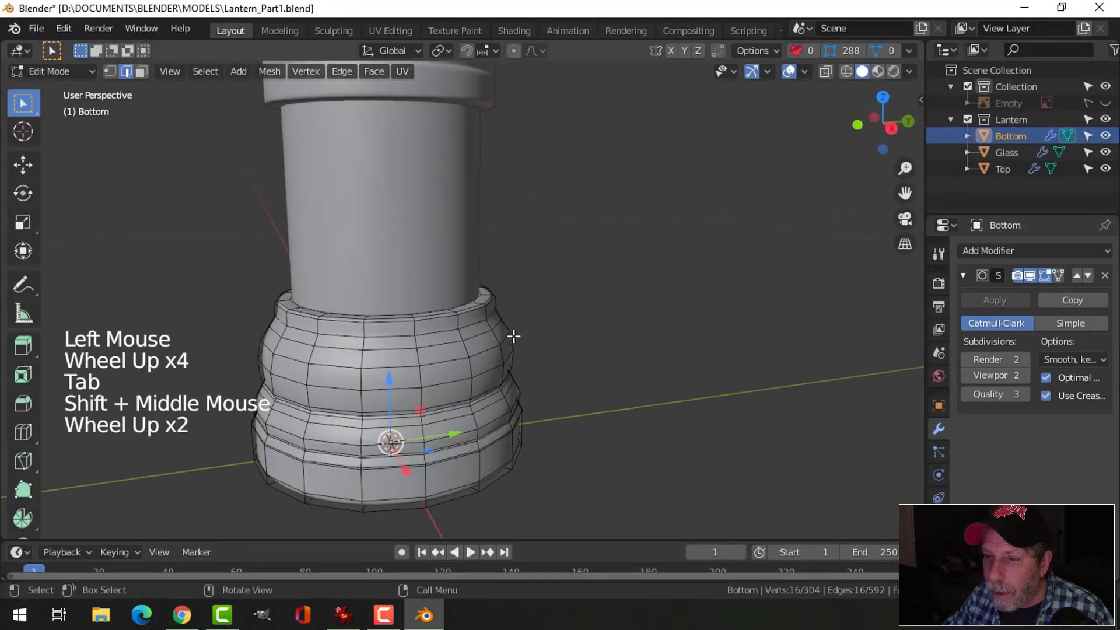
# Step: Clear the selection and select only the edge loop around the widest part of the base's upper bulge
pyautogui.hotkey('alt', 'a')
pyautogui.keyDown('shift'); pyautogui.moveTo(418, 367); pyautogui.dragTo(492, 342, button='middle'); pyautogui.keyUp('shift')
pyautogui.press('2')
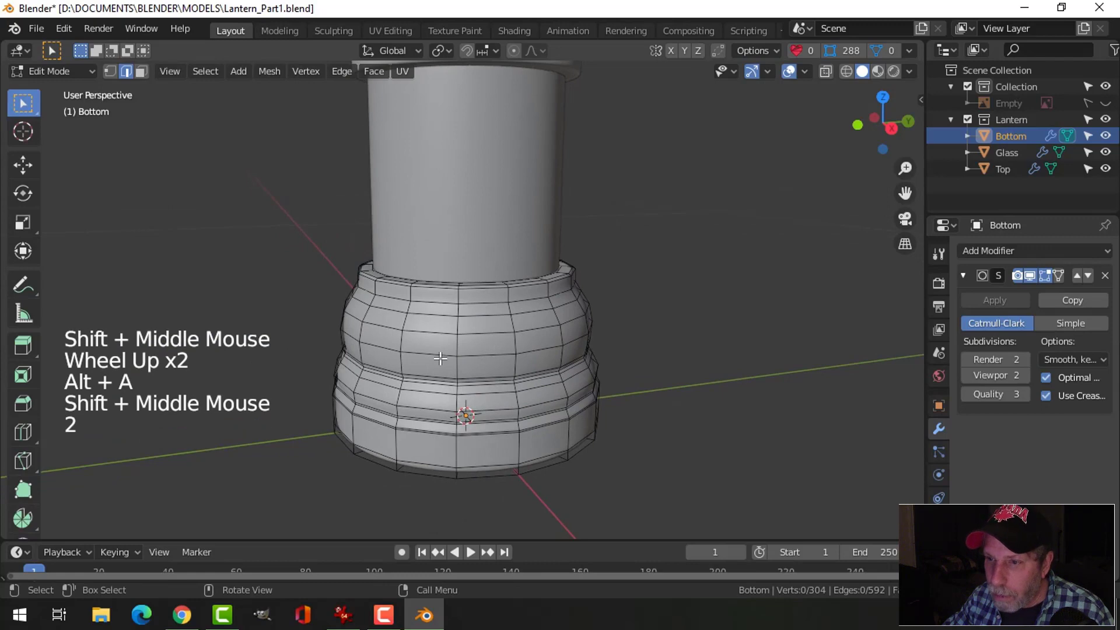
pyautogui.keyDown('alt'); pyautogui.keyDown('shift'); pyautogui.click(439, 355); pyautogui.keyUp('shift'); pyautogui.keyUp('alt')
pyautogui.scroll(-3, 601, 337)
pyautogui.keyDown('shift'); pyautogui.moveTo(651, 321); pyautogui.dragTo(647, 365, button='middle'); pyautogui.keyUp('shift')
pyautogui.moveTo(645, 330); pyautogui.dragTo(640, 329, button='middle')
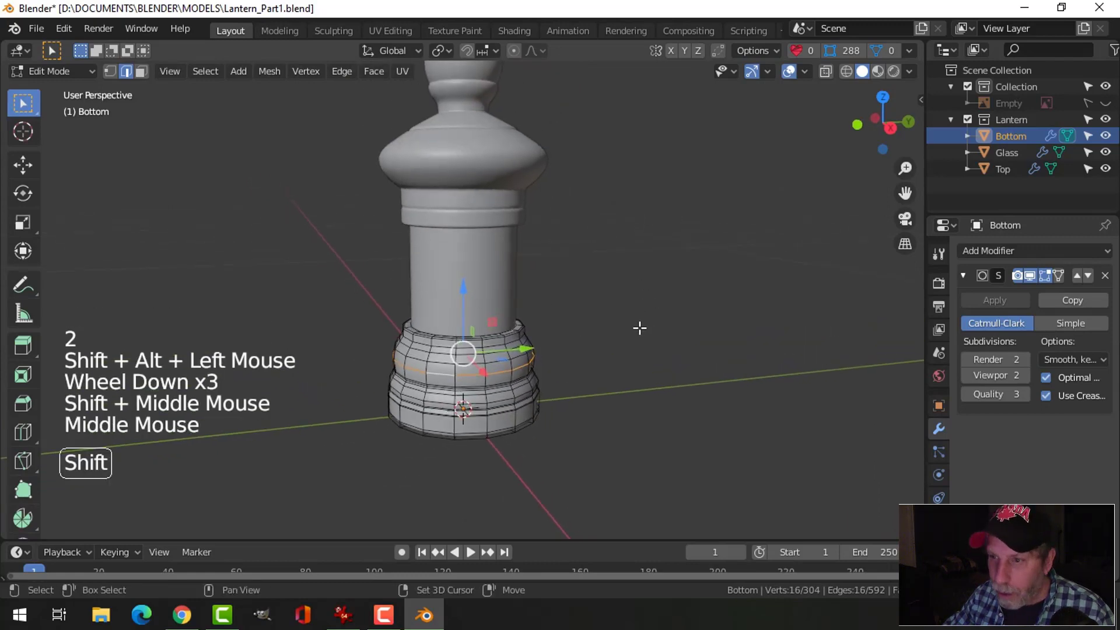
# Step: Duplicate the bulge loop, raise the copy to about mid-height of the glass cylinder, and separate it into its own object
pyautogui.hotkey('shift', 'd')
pyautogui.rightClick(556, 311)
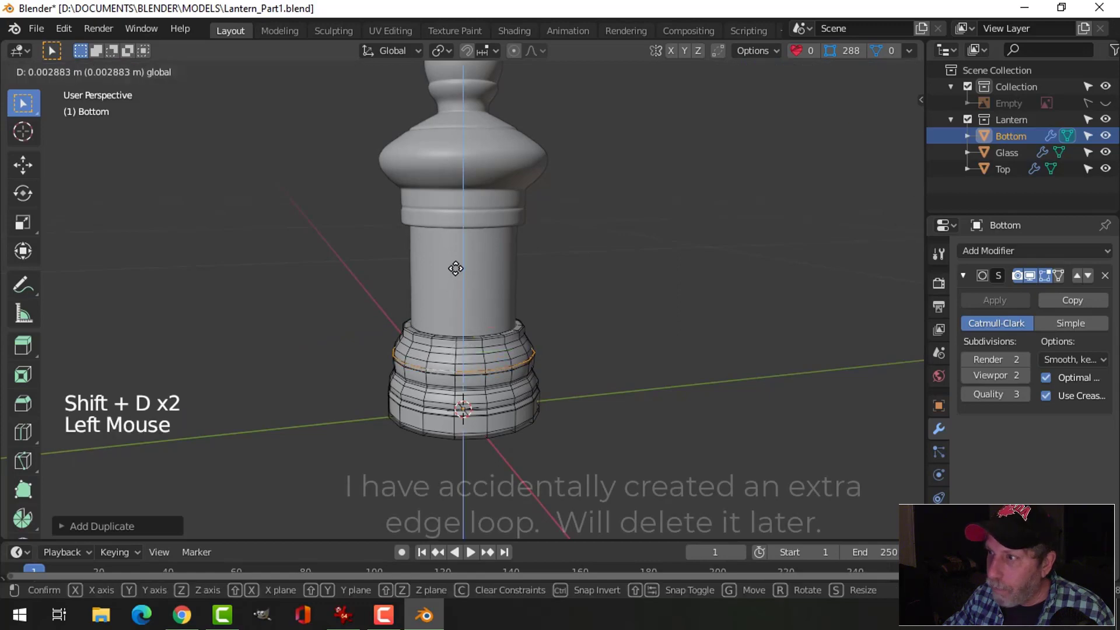
pyautogui.click(586, 213)
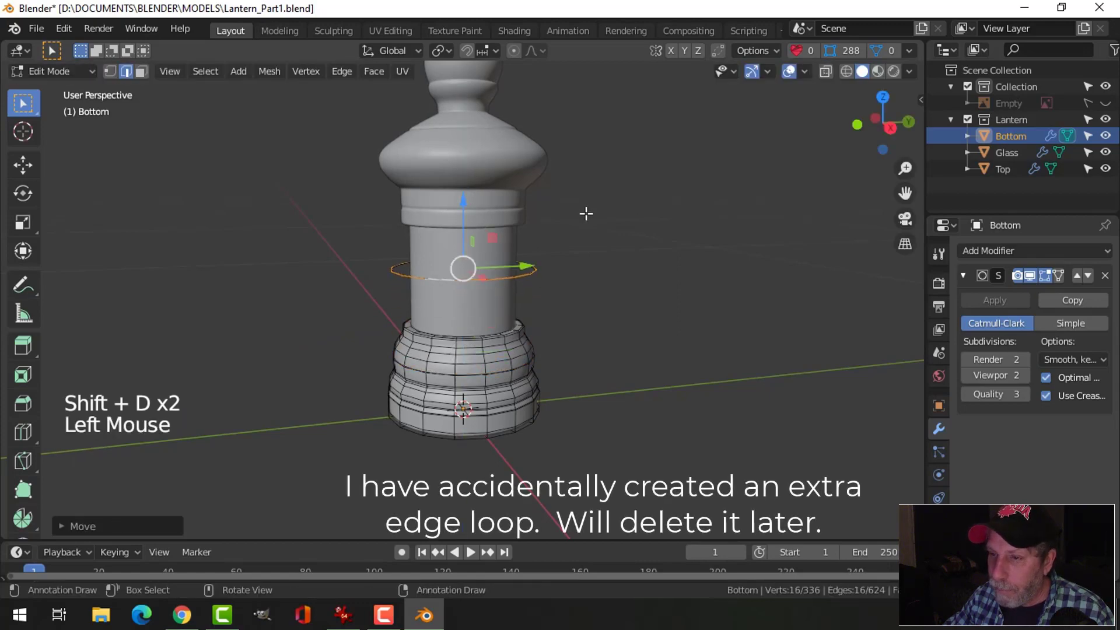
pyautogui.press('p')
pyautogui.click(650, 225)
pyautogui.press('Tab')
# Step: Open the separated ring in Edit Mode with all its geometry selected and remove its Subdivision modifier
pyautogui.click(484, 279)
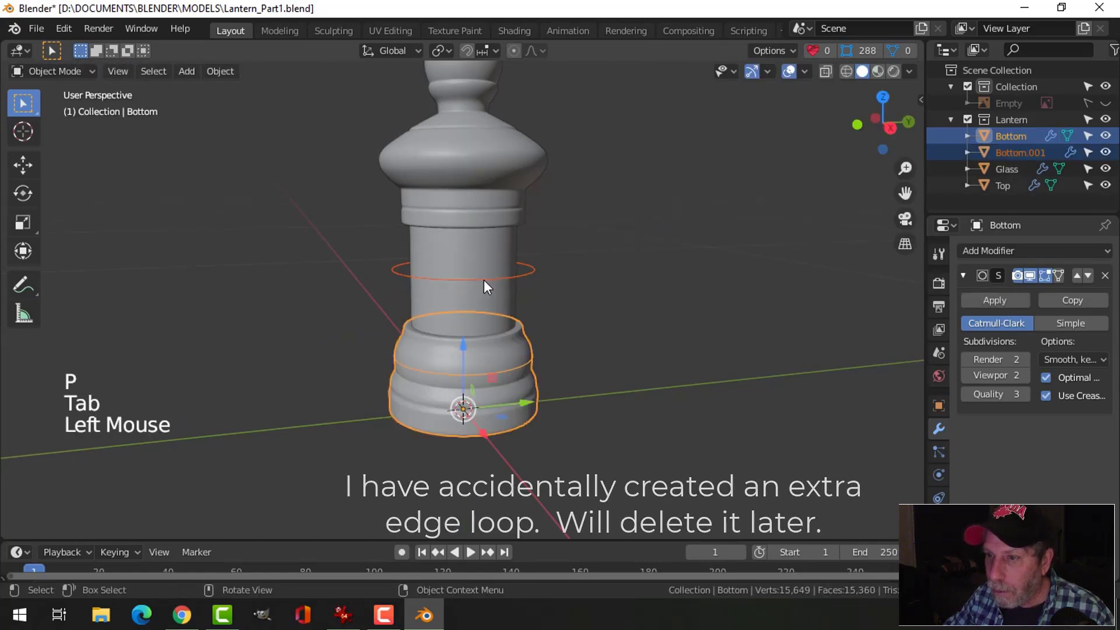
pyautogui.press('Tab')
pyautogui.press('a')
pyautogui.moveTo(614, 284); pyautogui.dragTo(653, 288, button='middle')
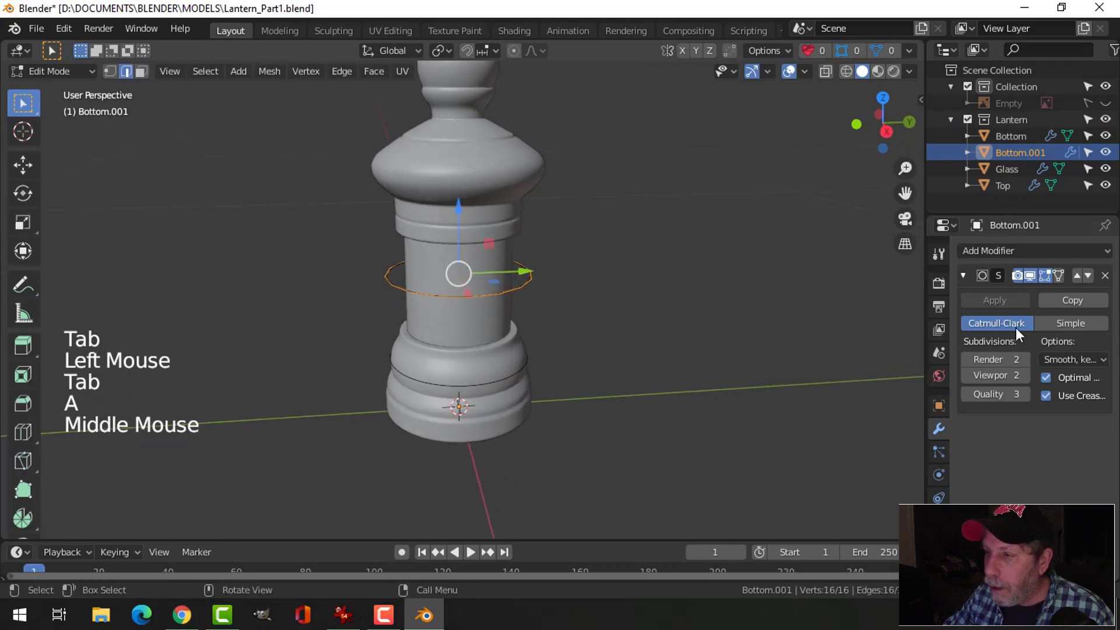
pyautogui.click(1105, 275)
# Step: Scale the ring up until it is slightly wider than the cap when seen from above
pyautogui.press('s')
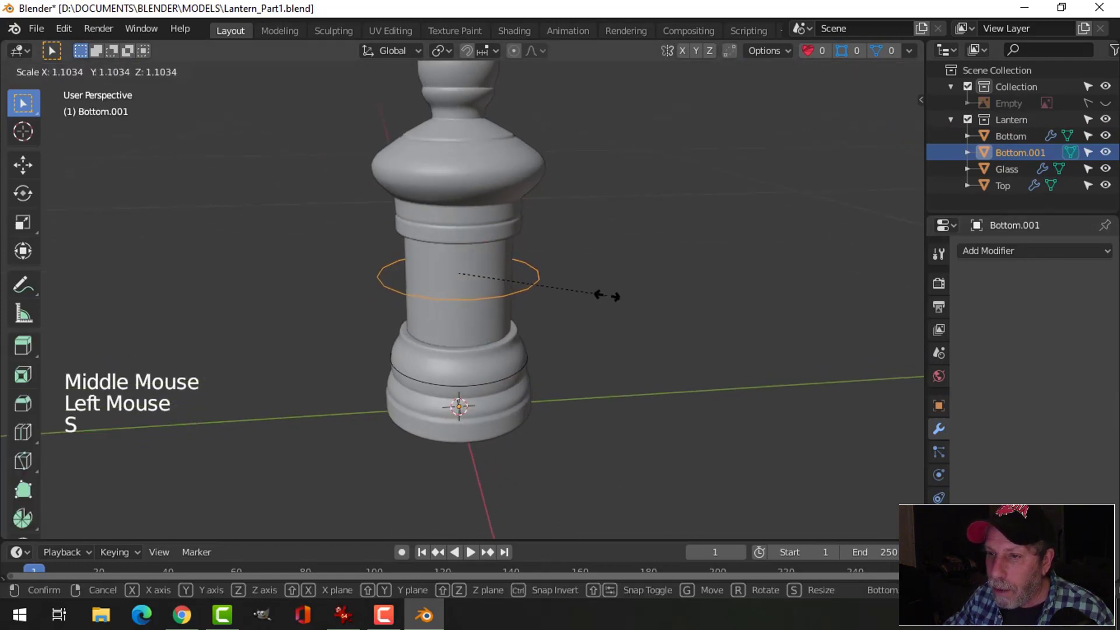
pyautogui.click(621, 293)
pyautogui.press('KP_7')
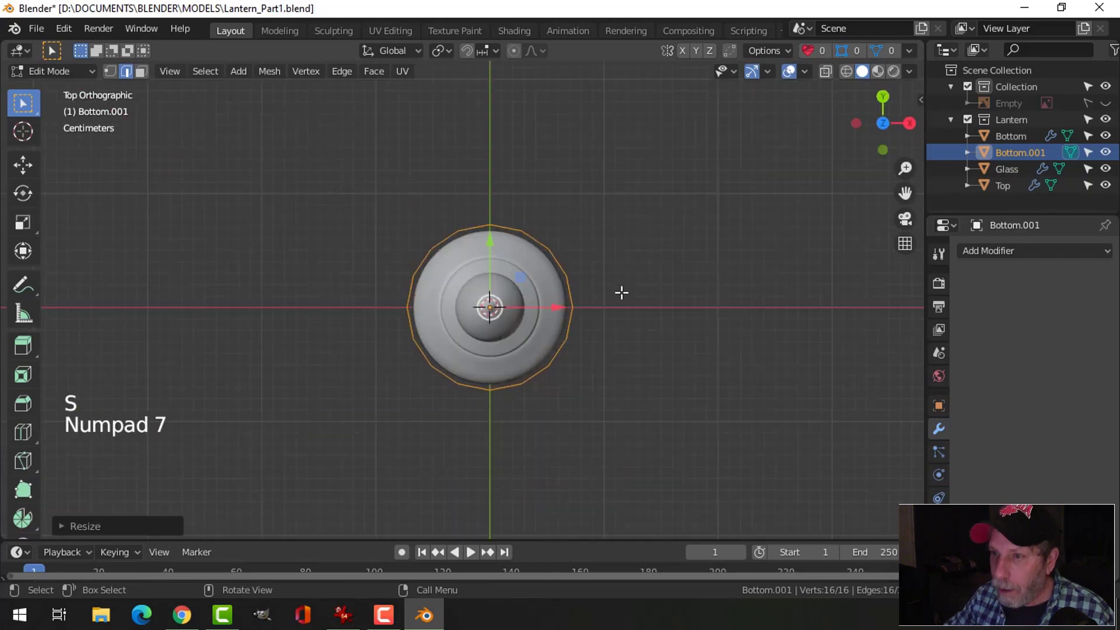
pyautogui.press('s')
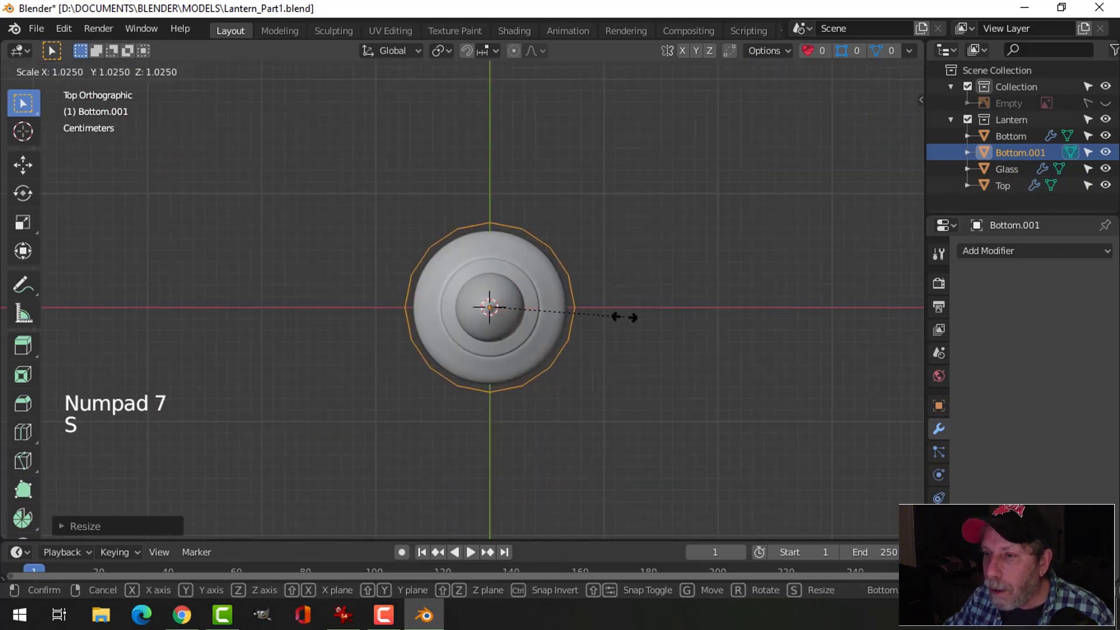
pyautogui.click(625, 317)
# Step: Show the reference image in front view, lower the ring to the cage's lower wire, and scale it by about 0.91 to match
pyautogui.moveTo(607, 387); pyautogui.dragTo(506, 324, button='middle')
pyautogui.scroll(-3, 560, 285)
pyautogui.scroll(3, 543, 317)
pyautogui.moveTo(506, 325); pyautogui.dragTo(537, 330, button='middle')
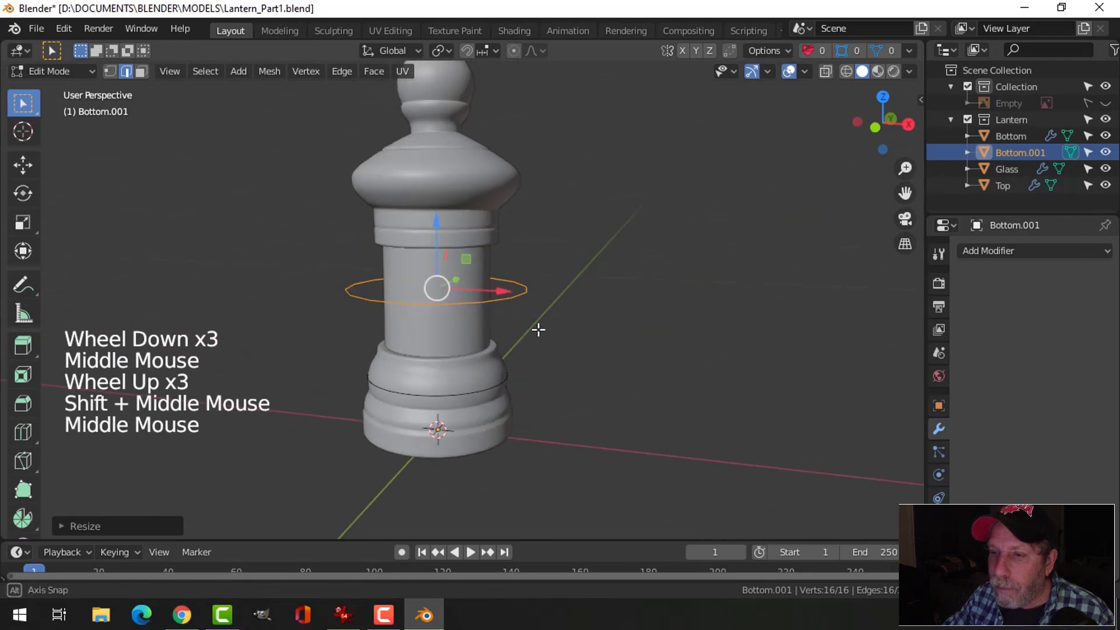
pyautogui.press('KP_1')
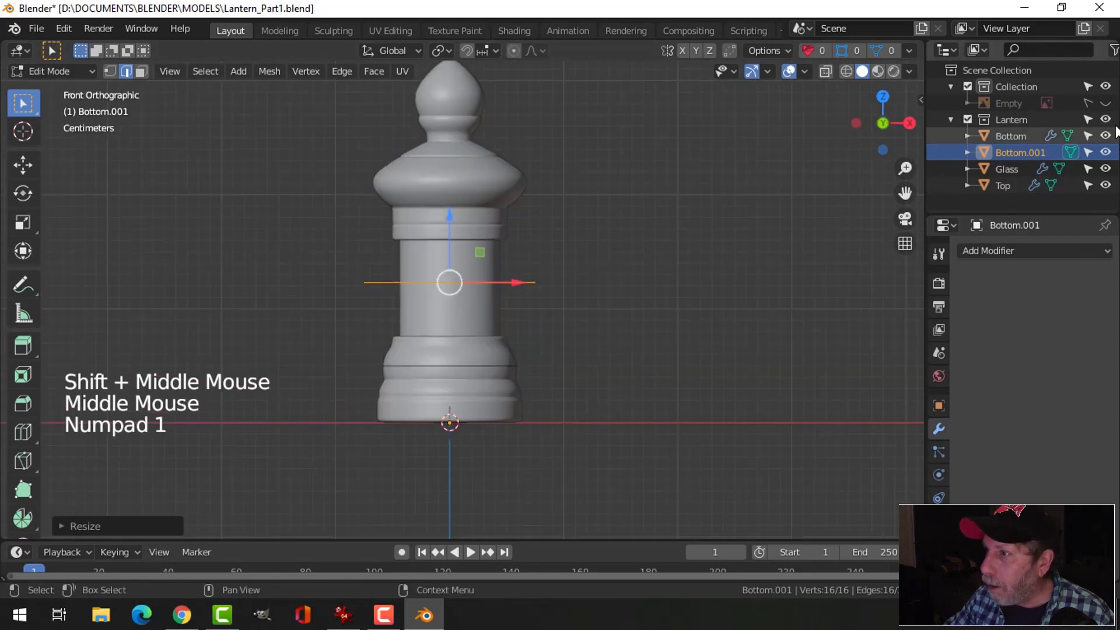
pyautogui.click(1105, 103)
pyautogui.scroll(3, 579, 249)
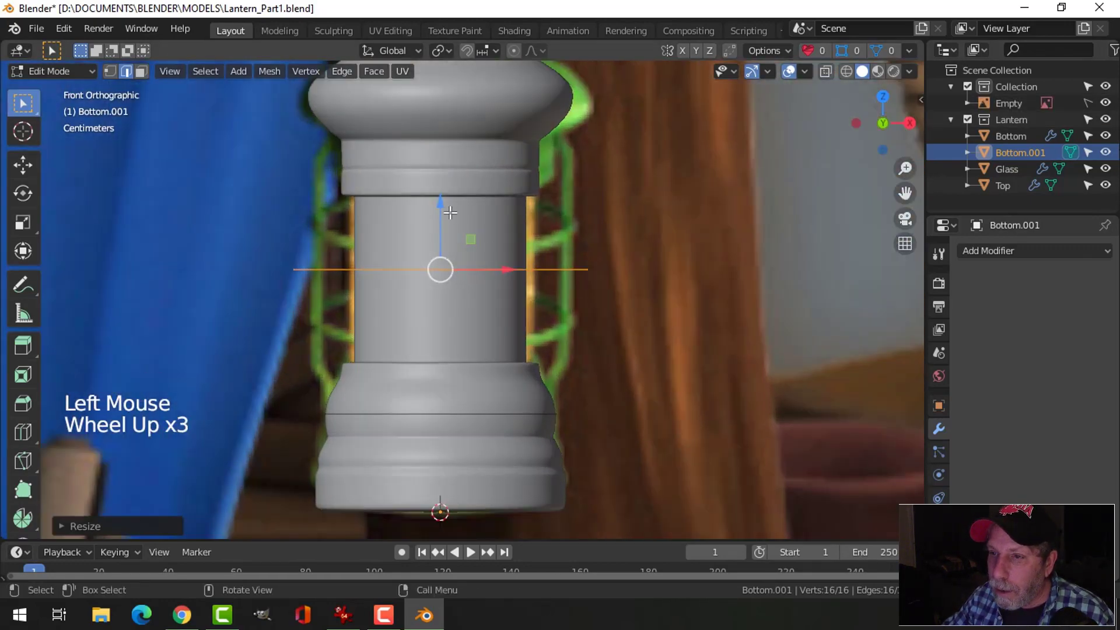
pyautogui.moveTo(440, 205); pyautogui.dragTo(434, 279)
pyautogui.press('s')
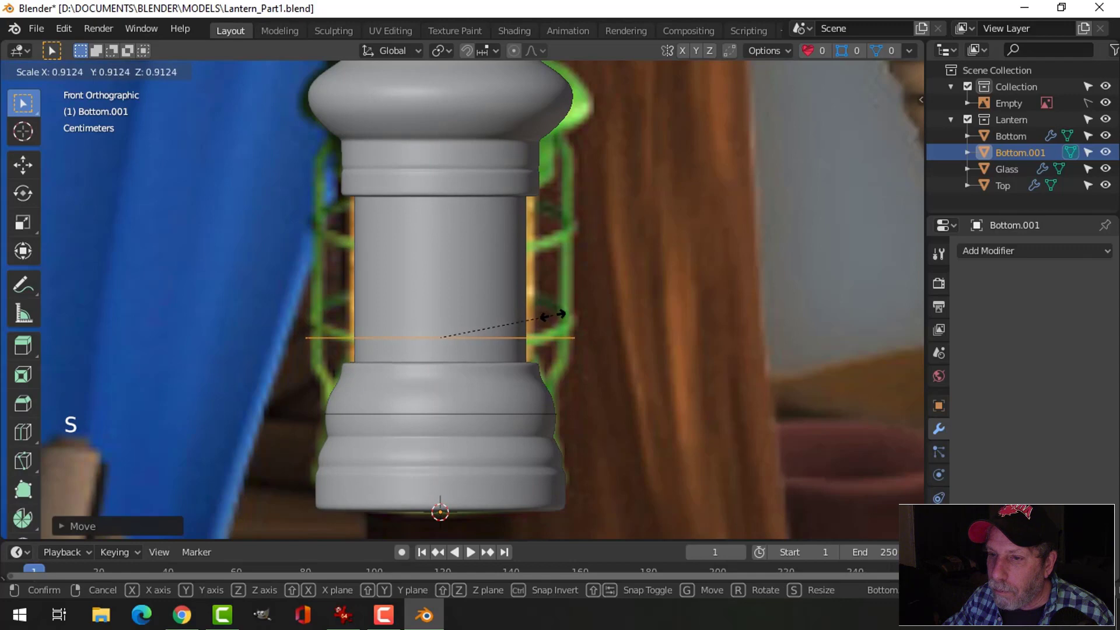
pyautogui.click(553, 316)
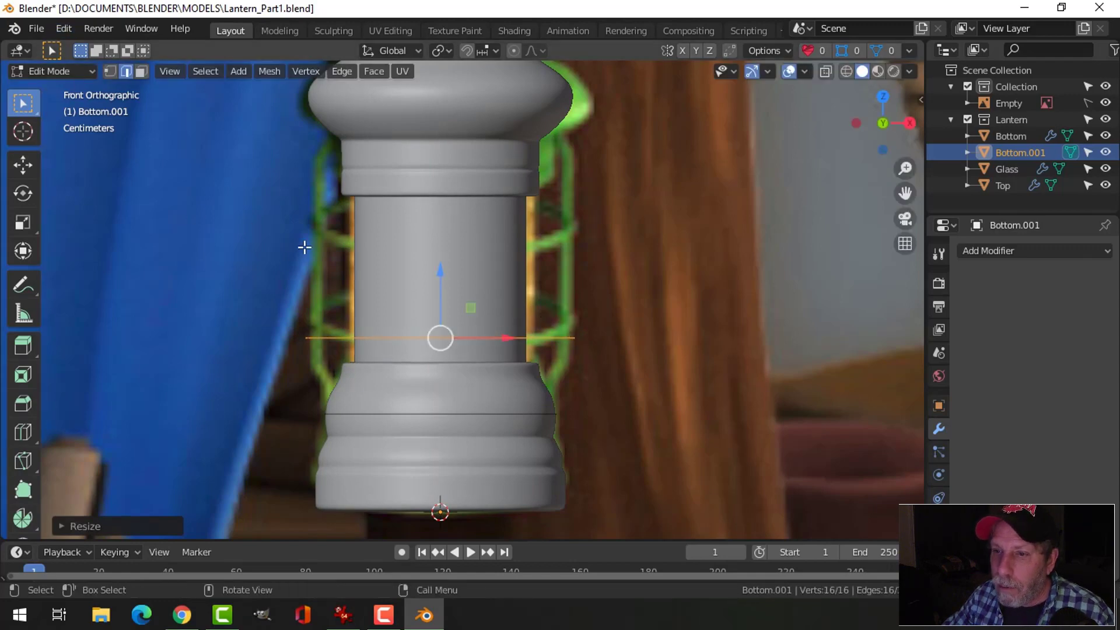
# Step: Return to Object Mode and convert the ring from a mesh to a curve
pyautogui.press('Tab')
pyautogui.click(221, 72)
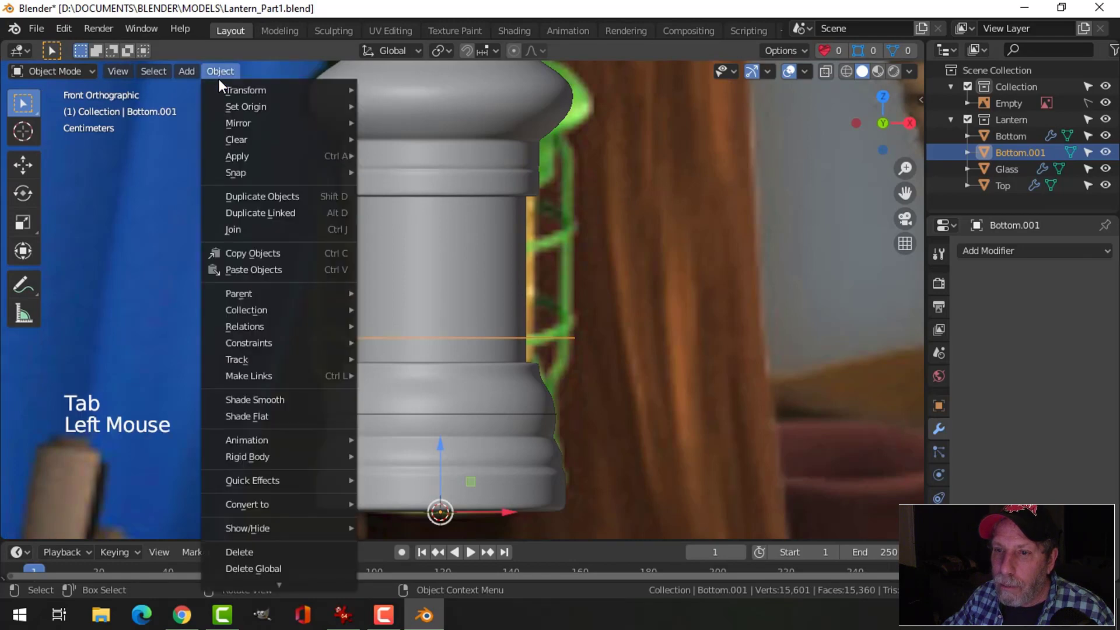
pyautogui.moveTo(242, 506)
pyautogui.click(384, 504)
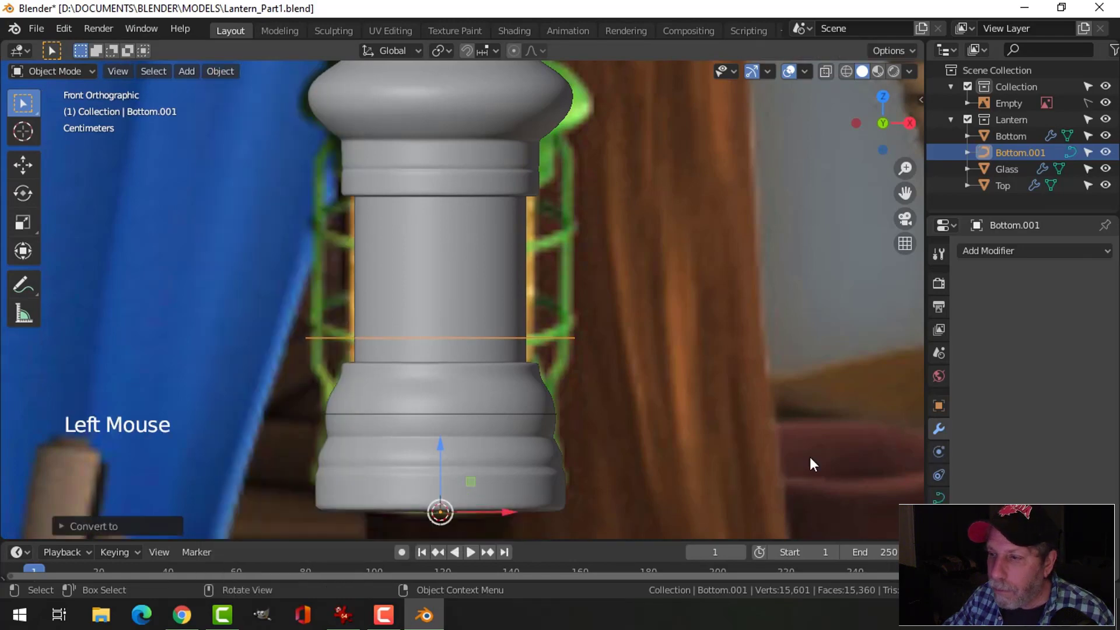
# Step: Give the ring curve thickness with a bevel depth of 0.005 m
pyautogui.click(939, 497)
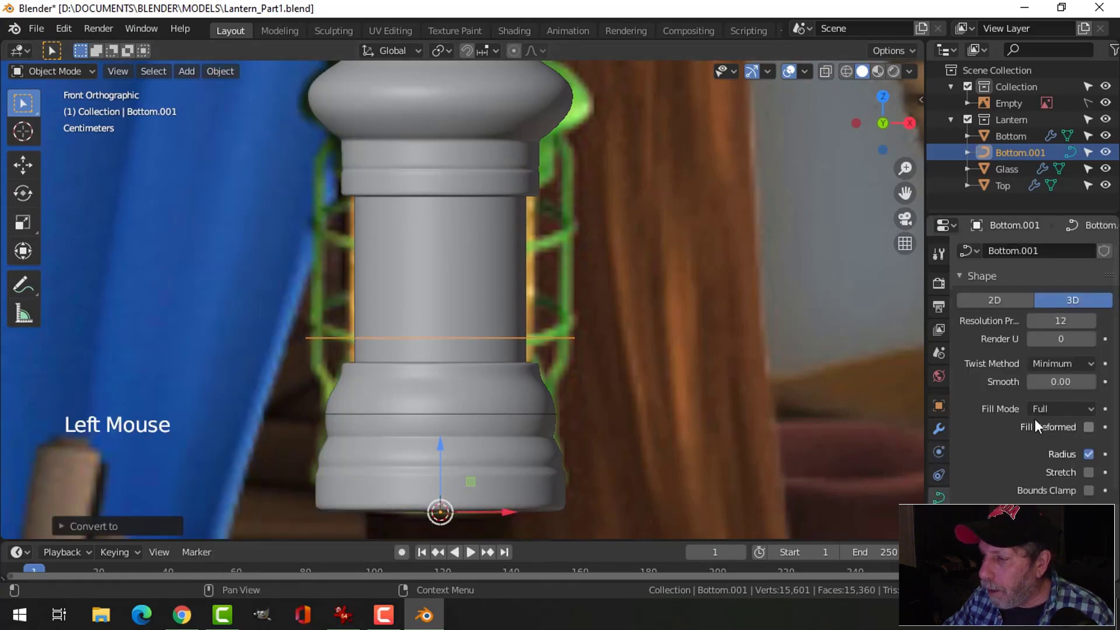
pyautogui.scroll(-2, 1035, 419)
pyautogui.click(965, 471)
pyautogui.scroll(-5, 1072, 450)
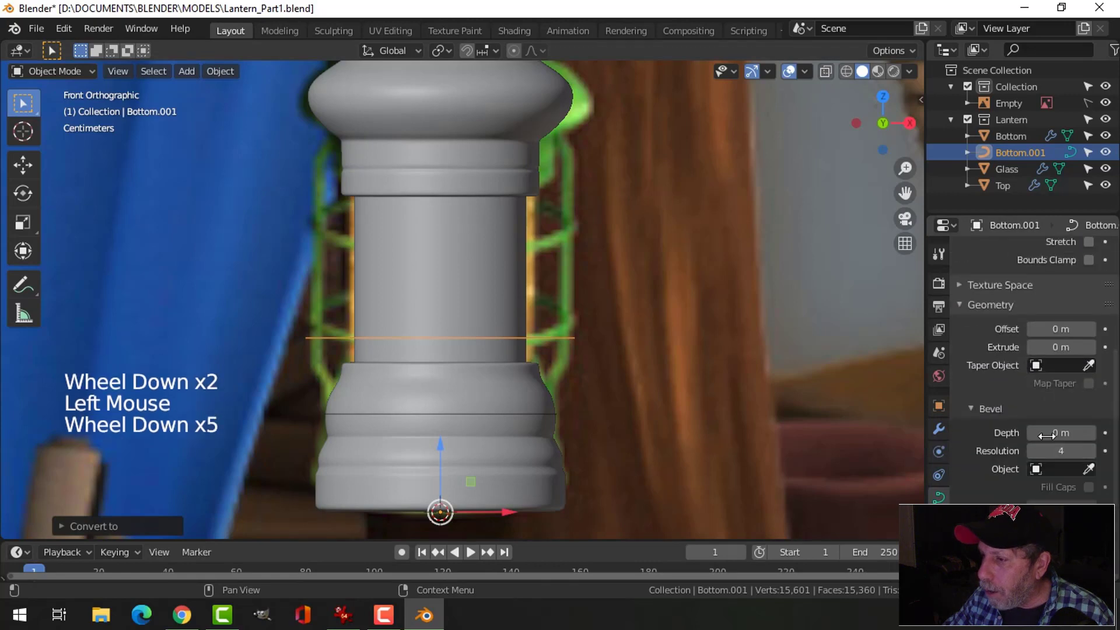
pyautogui.moveTo(1053, 433)
pyautogui.keyDown('shift'); pyautogui.mouseDown()
pyautogui.moveTo(1089, 433)
pyautogui.moveTo(1073, 433)
pyautogui.mouseUp(); pyautogui.keyUp('shift')
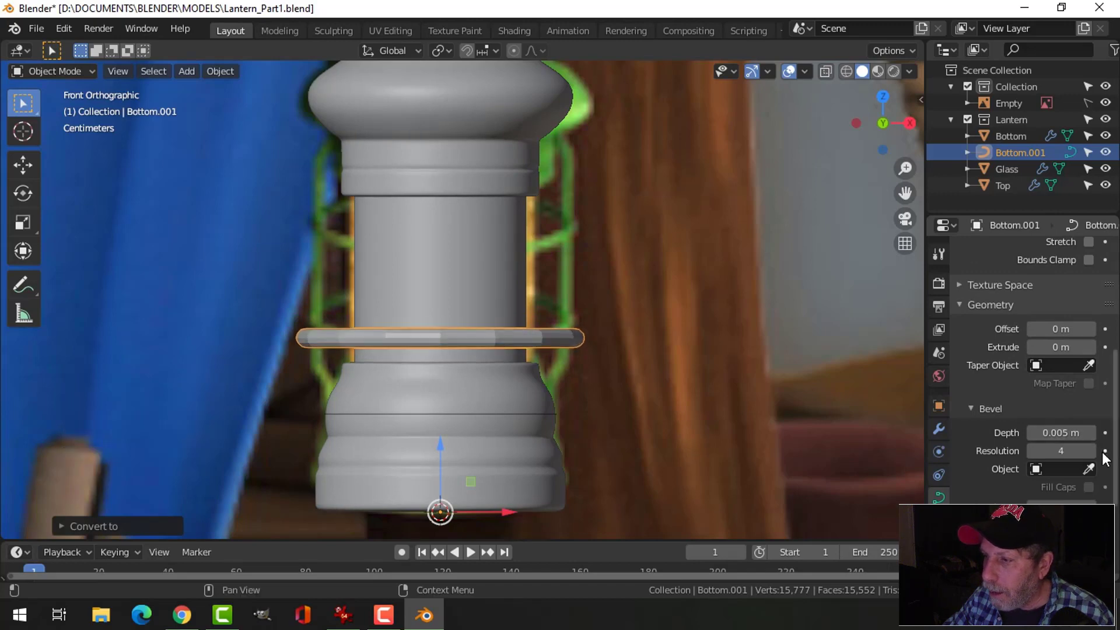
# Step: Shade the wire ring smooth, add a level 2 subdivision to it, and deselect it
pyautogui.rightClick(533, 337)
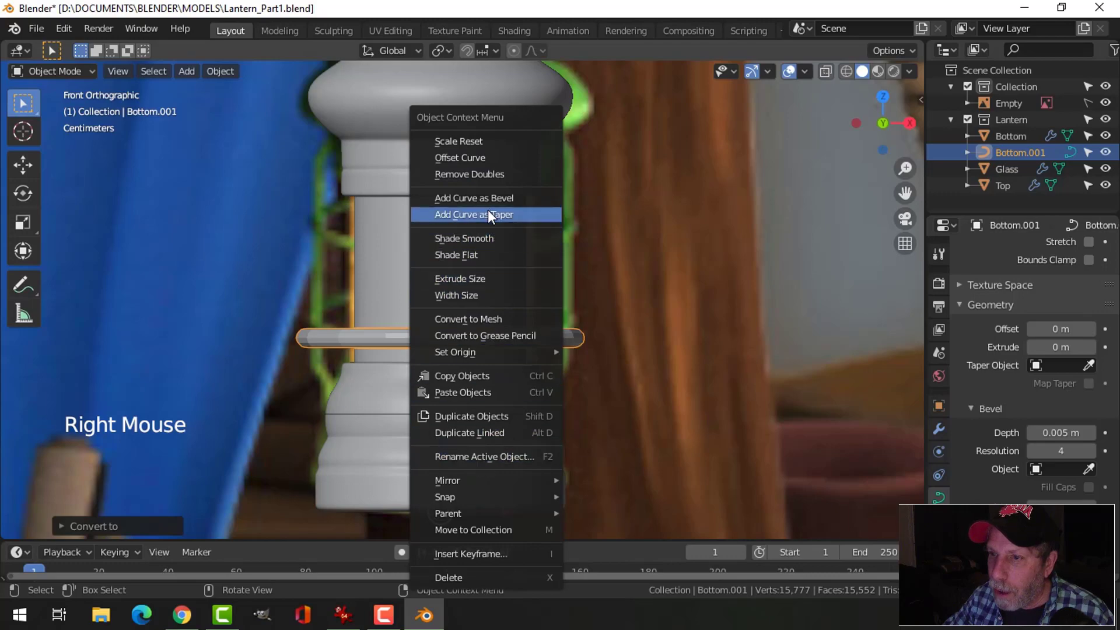
pyautogui.click(477, 237)
pyautogui.hotkey('ctrl', '2')
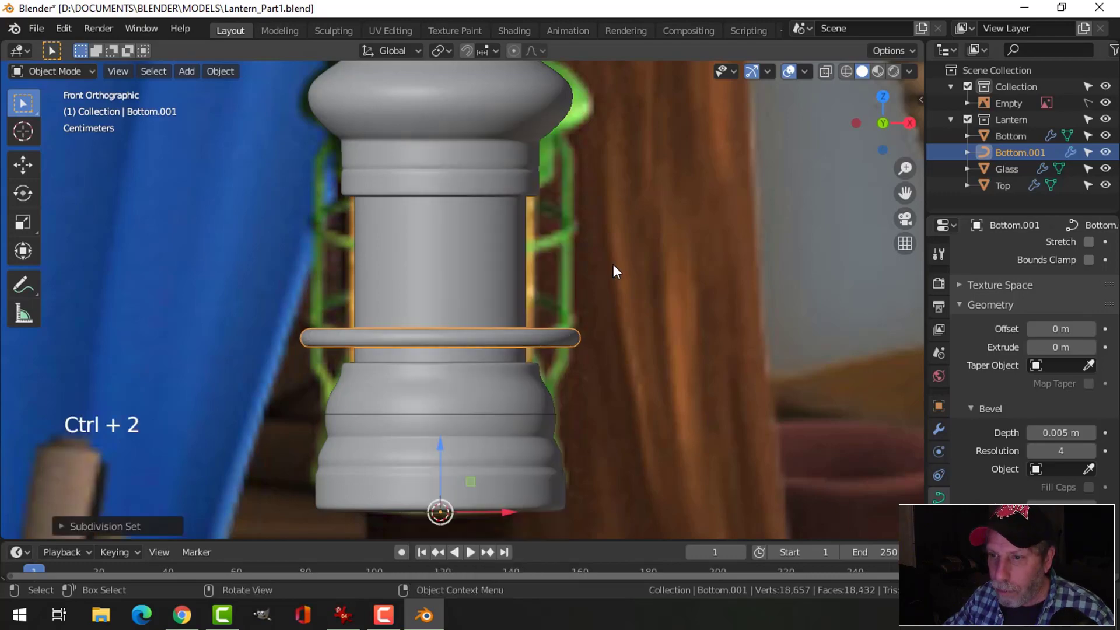
pyautogui.hotkey('alt', 'a')
pyautogui.scroll(-3, 614, 293)
pyautogui.moveTo(614, 293); pyautogui.dragTo(663, 288, button='middle')
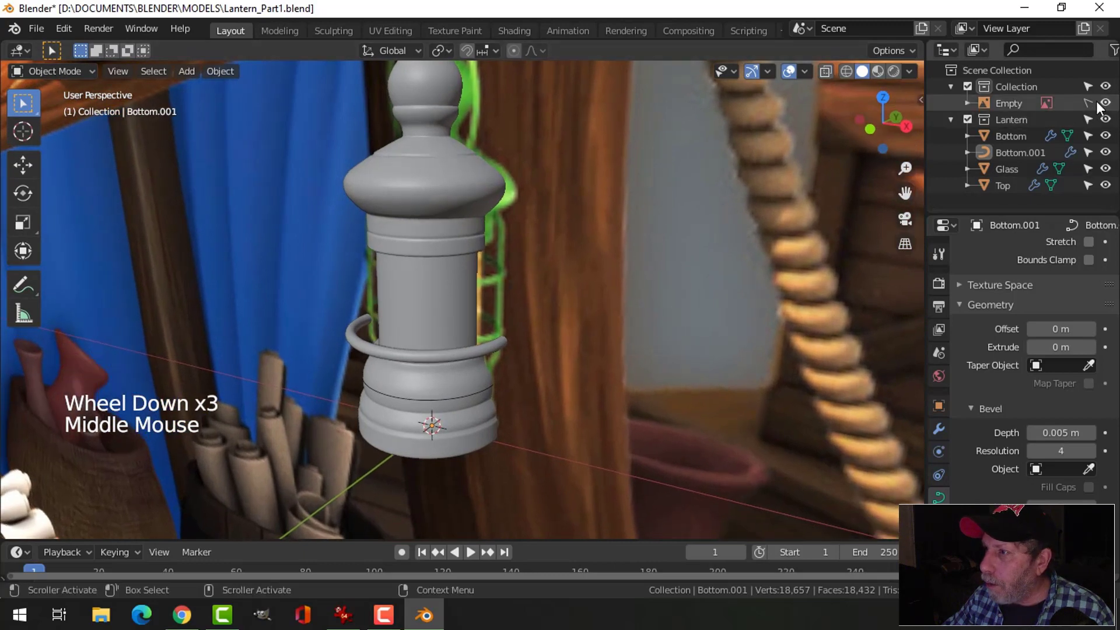
# Step: Duplicate the wire ring and raise the copy in front view to the height of the reference cage's upper wire
pyautogui.click(477, 353)
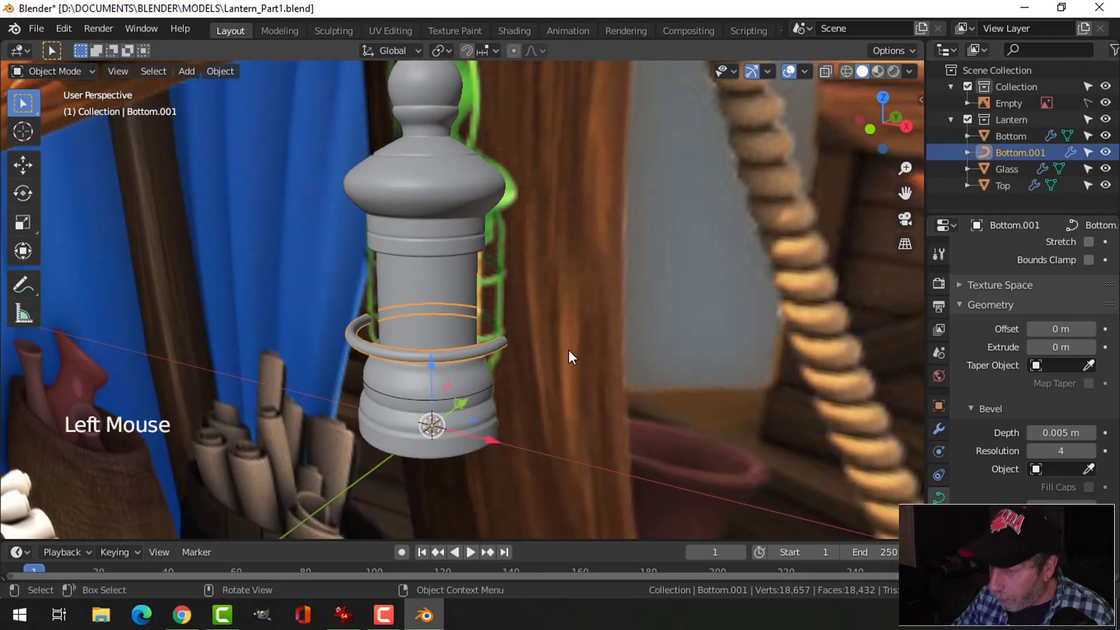
pyautogui.press('KP_1')
pyautogui.hotkey('shift', 'd')
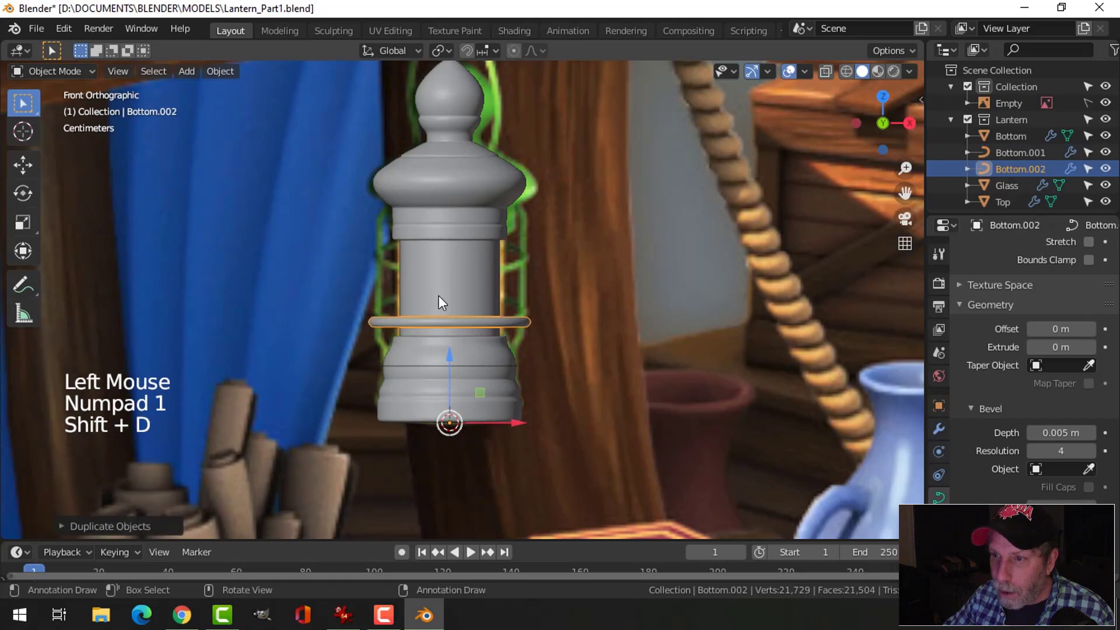
pyautogui.moveTo(450, 356); pyautogui.dragTo(458, 294)
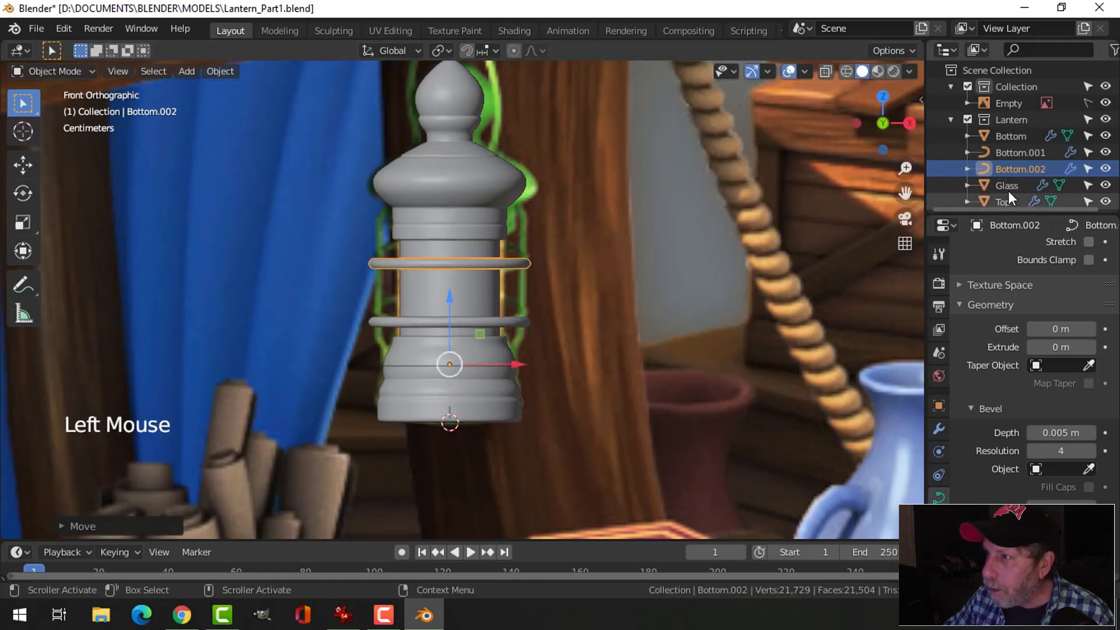
# Step: Hide the reference image and deselect everything
pyautogui.click(1105, 102)
pyautogui.moveTo(772, 239); pyautogui.dragTo(628, 322, button='middle')
pyautogui.hotkey('alt', 'a')
pyautogui.moveTo(578, 350); pyautogui.dragTo(562, 367, button='middle')
pyautogui.scroll(2, 562, 365)
# Step: Reduce the upper wire ring's thickness by setting its bevel depth to 0.004 m
pyautogui.click(481, 276)
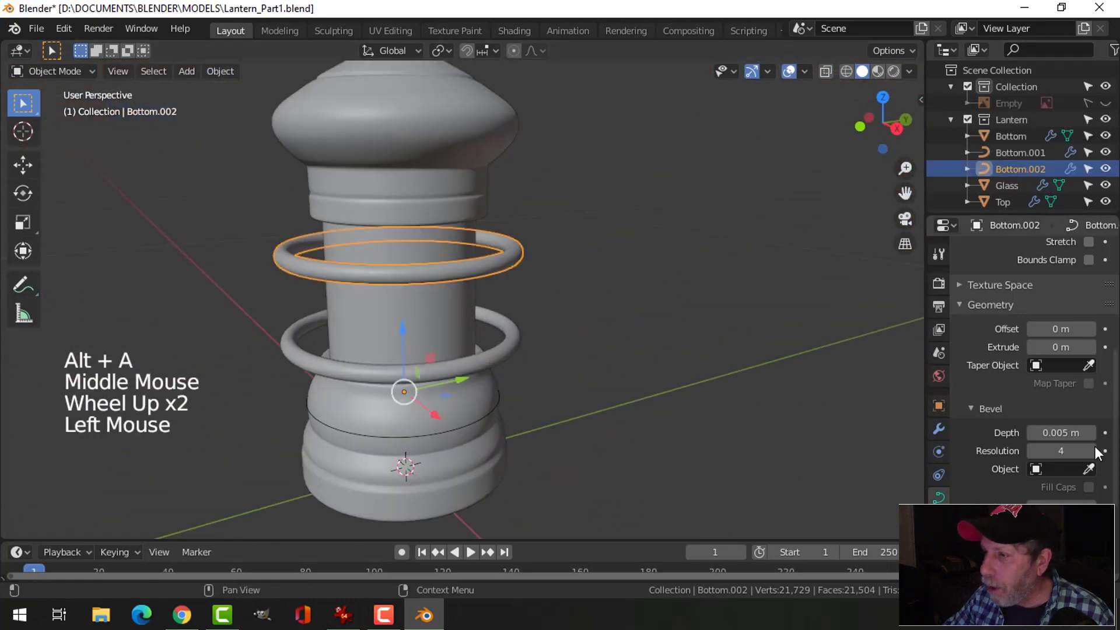
pyautogui.doubleClick(1061, 432)
pyautogui.click(1085, 429)
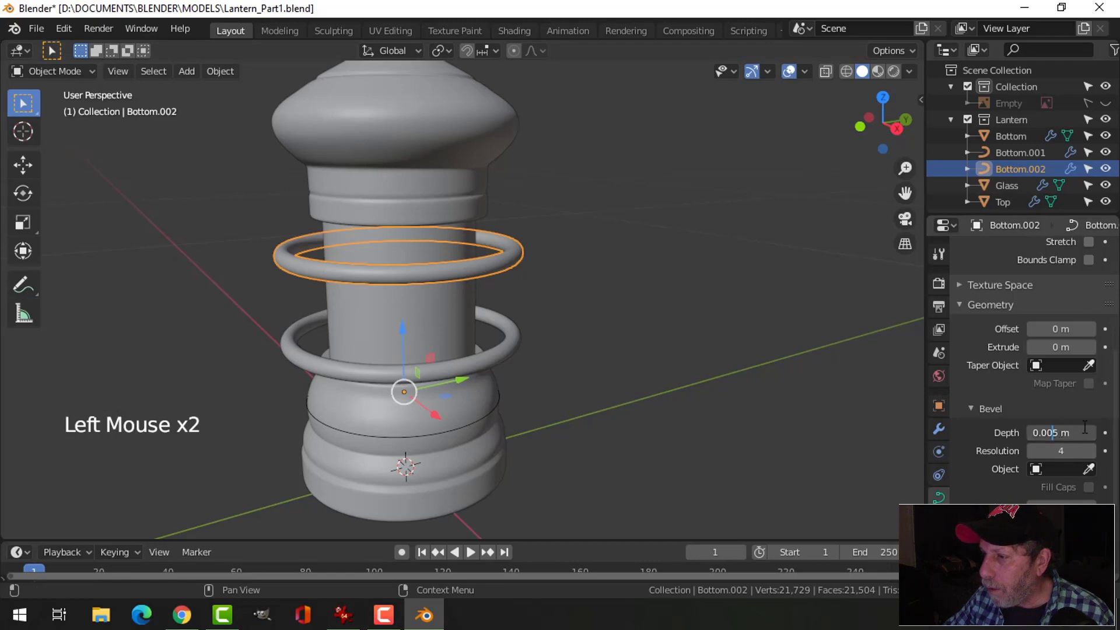
pyautogui.press('Left')
pyautogui.press('Left')
pyautogui.press('BackSpace')
pyautogui.write('4')
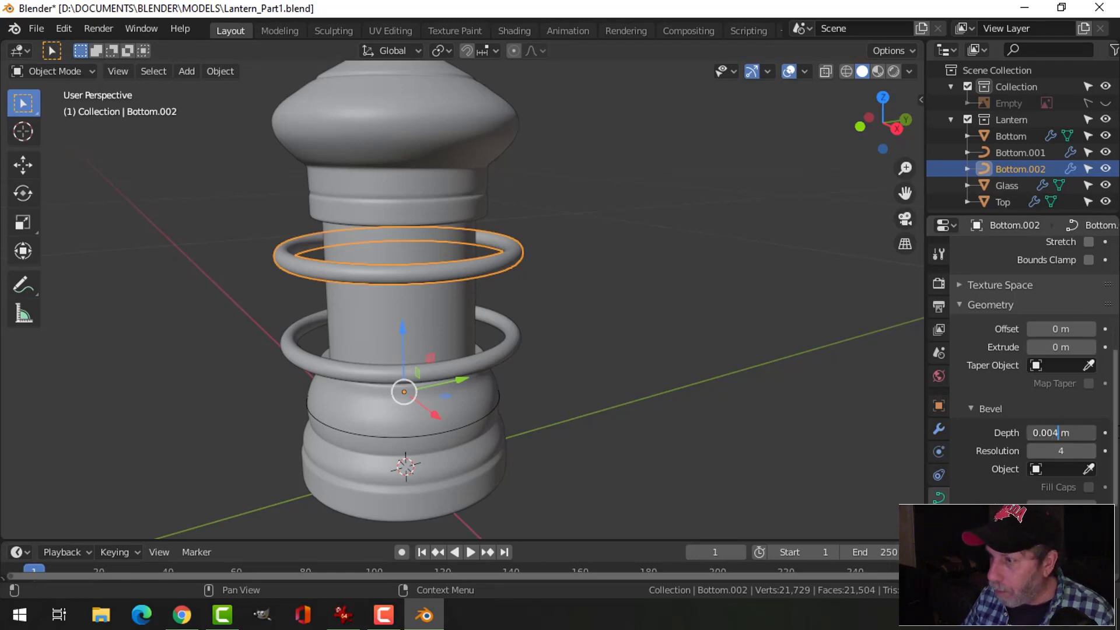
pyautogui.press('Return')
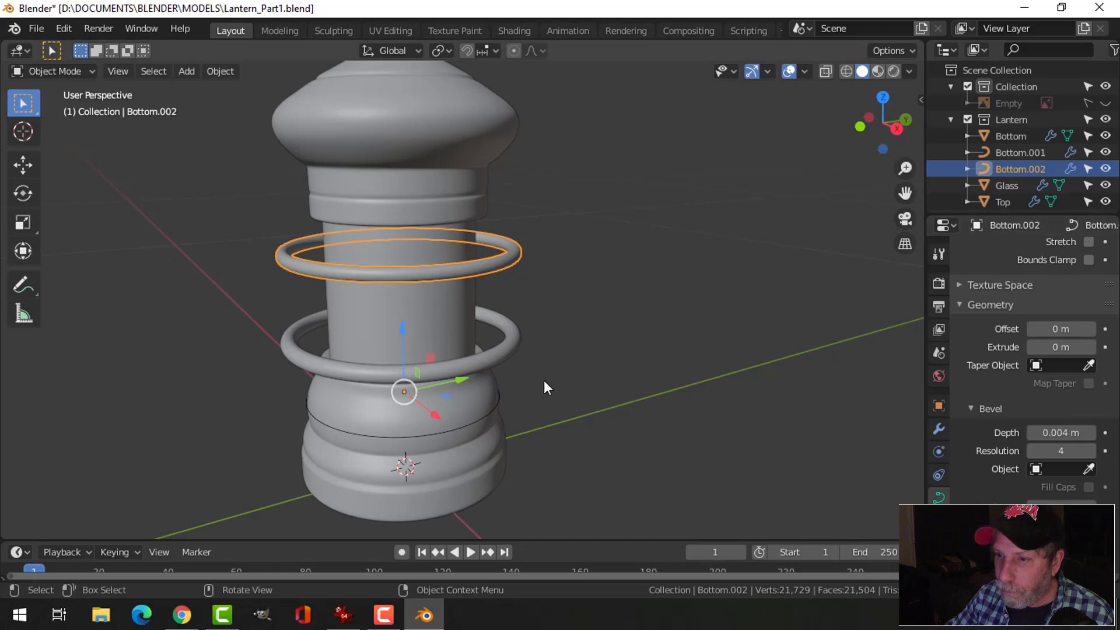
# Step: Set the lower wire ring's bevel depth to 0.004 m and deselect everything
pyautogui.click(490, 359)
pyautogui.doubleClick(1062, 434)
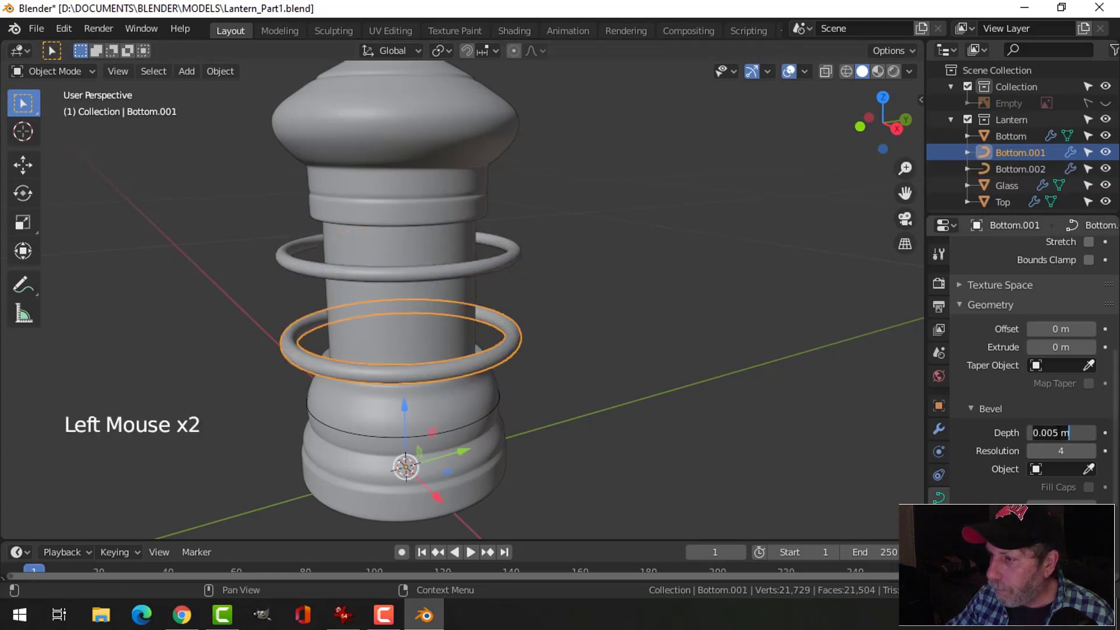
pyautogui.press('Left')
pyautogui.press('Left')
pyautogui.press('BackSpace')
pyautogui.write('4')
pyautogui.press('Return')
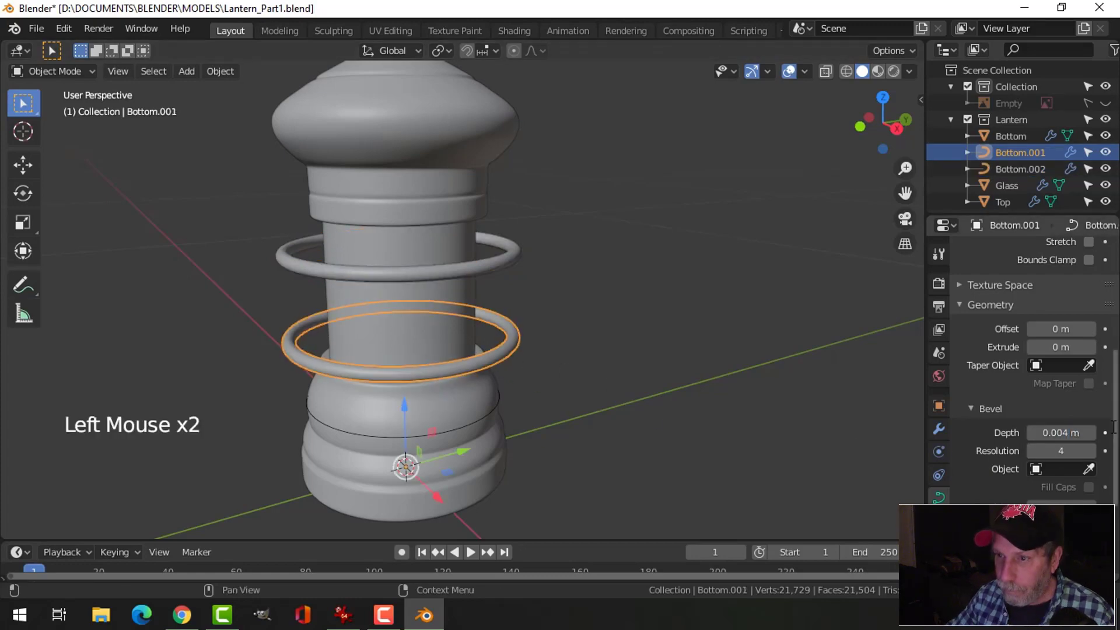
pyautogui.scroll(-2, 583, 282)
pyautogui.hotkey('alt', 'a')
pyautogui.moveTo(581, 282); pyautogui.dragTo(592, 199, button='middle')
pyautogui.moveTo(538, 273); pyautogui.dragTo(538, 316, button='middle')
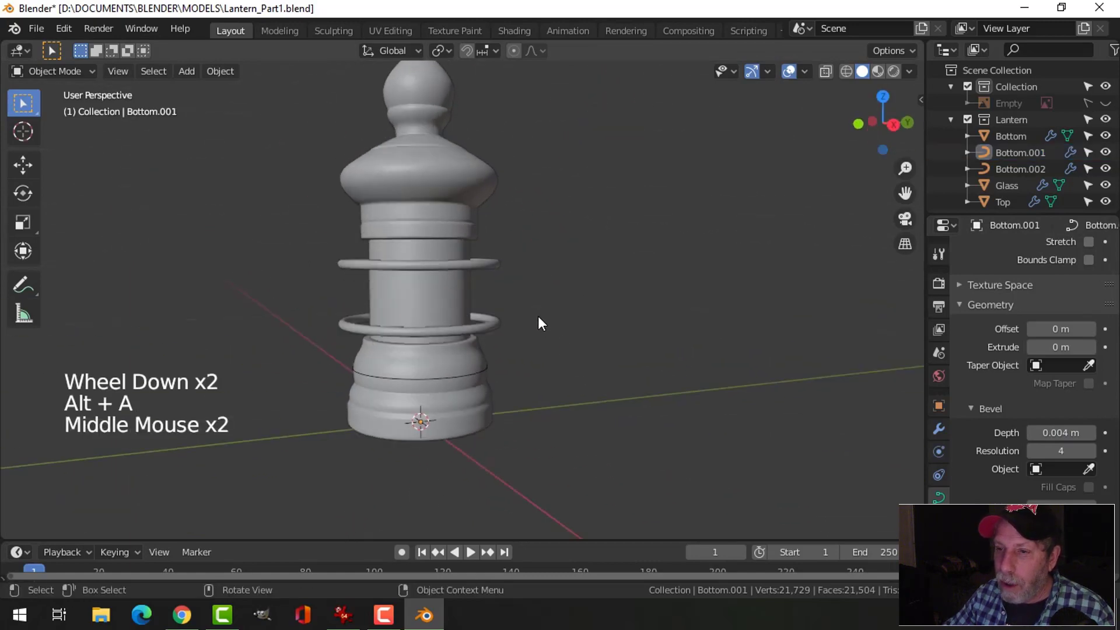
# Step: Compare the rings with the reference picture, raise the lower ring slightly in front view, deselect it and save the file
pyautogui.click(345, 620)
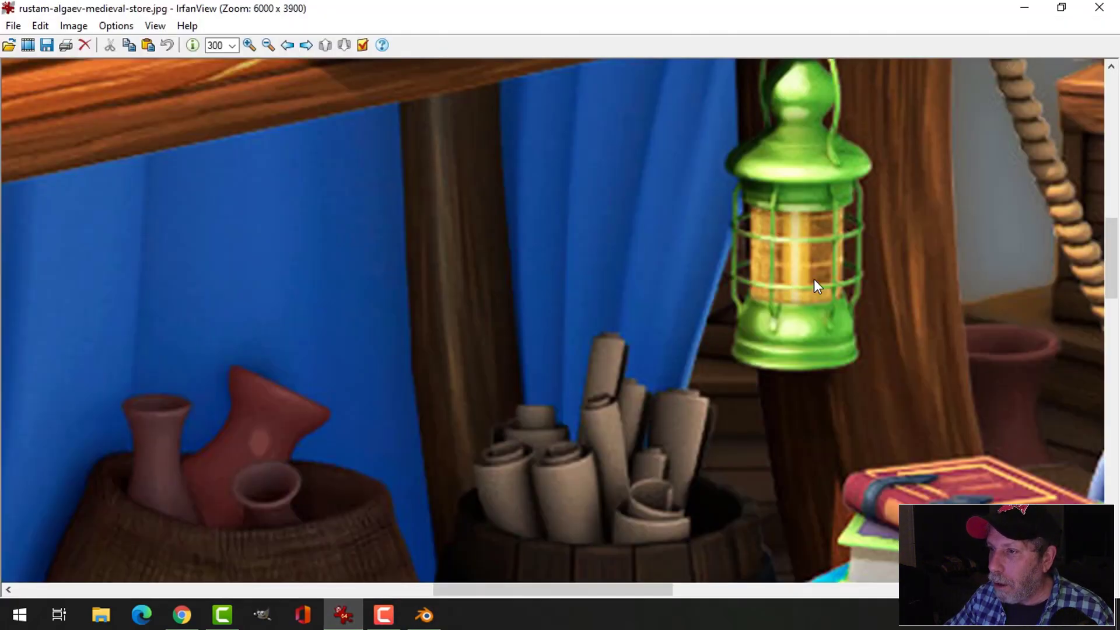
pyautogui.click(438, 614)
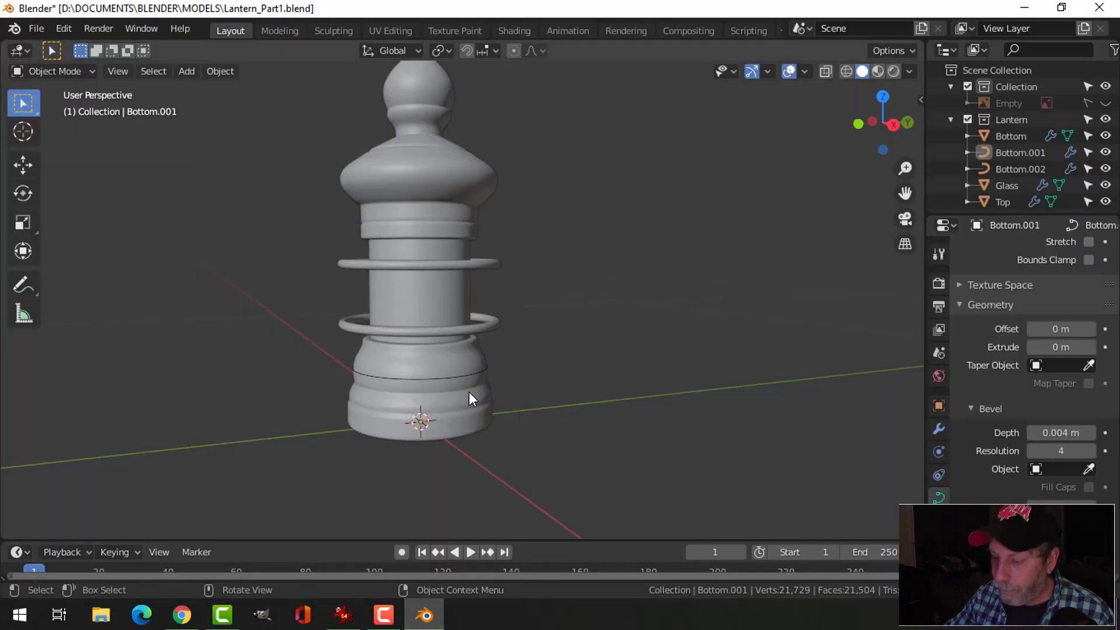
pyautogui.press('KP_1')
pyautogui.scroll(2, 472, 389)
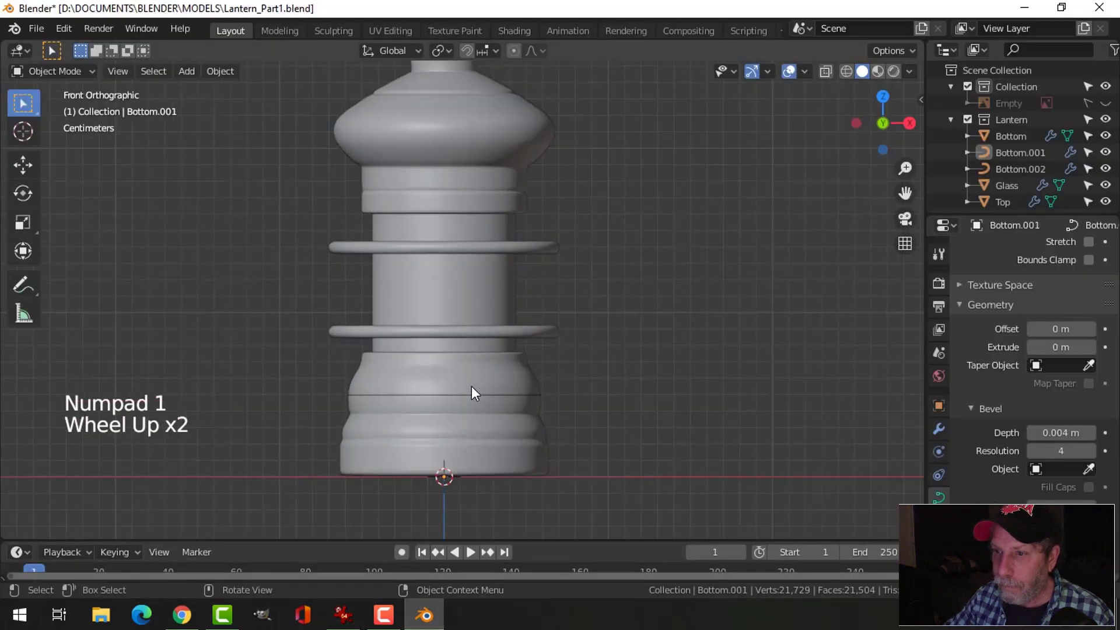
pyautogui.click(461, 330)
pyautogui.moveTo(442, 411); pyautogui.dragTo(443, 404)
pyautogui.hotkey('alt', 'a')
pyautogui.scroll(-3, 577, 326)
pyautogui.moveTo(577, 326)
pyautogui.mouseDown(button='middle')
pyautogui.moveTo(523, 372)
pyautogui.moveTo(572, 345)
pyautogui.moveTo(570, 319)
pyautogui.mouseUp(button='middle')
pyautogui.hotkey('ctrl', 's')
pyautogui.scroll(1, 560, 356)
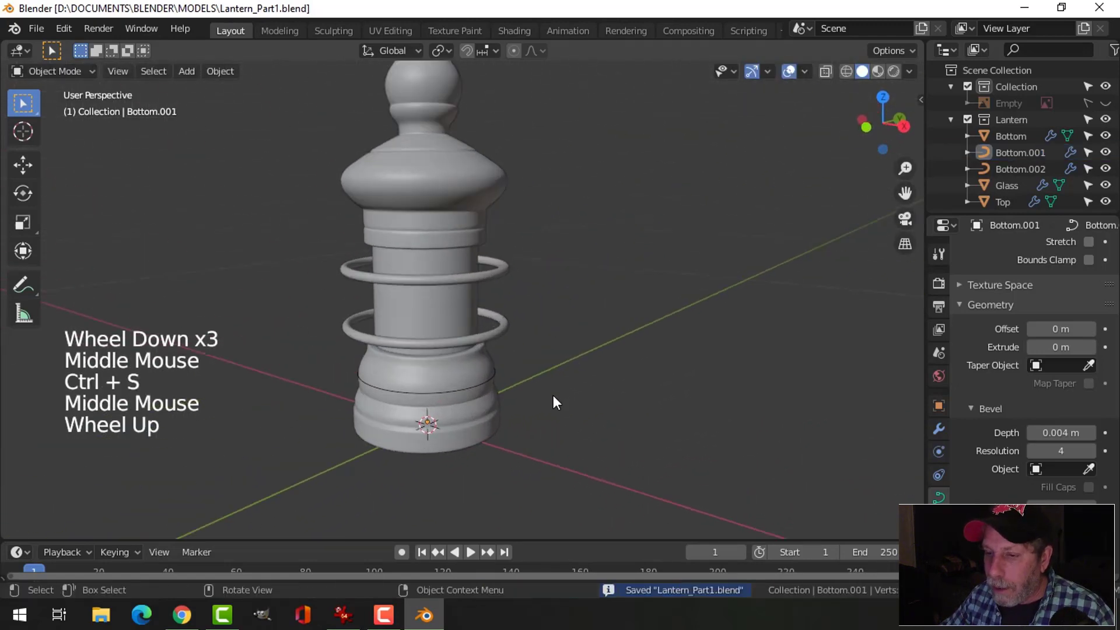
# Step: Check the cage wires in the reference picture, add a plane and merge all its vertices at the center into one vertex
pyautogui.click(344, 615)
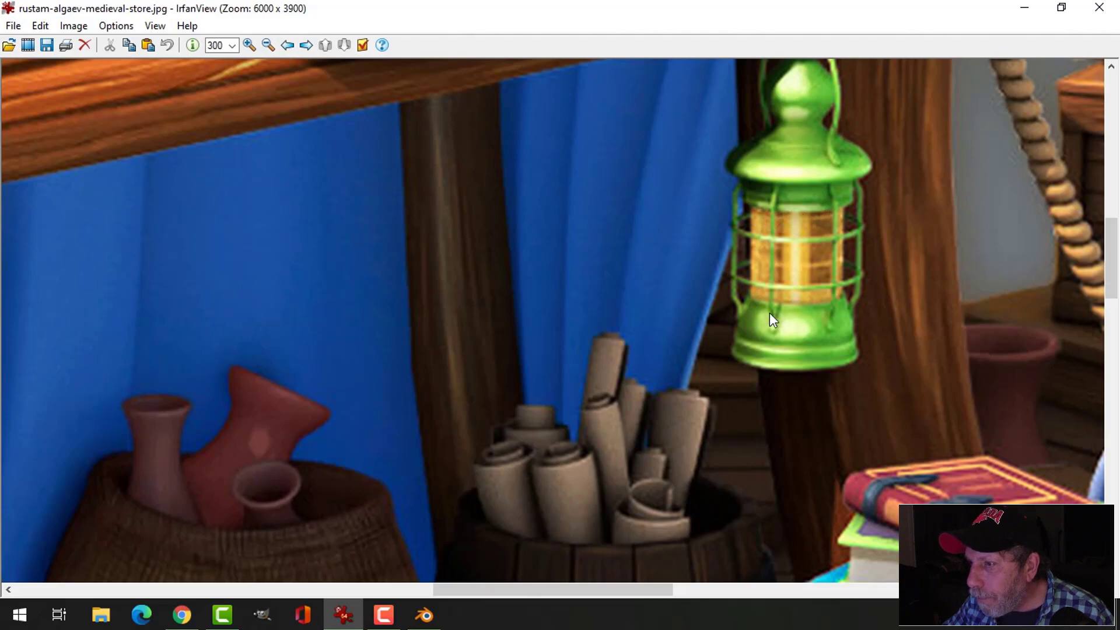
pyautogui.click(425, 615)
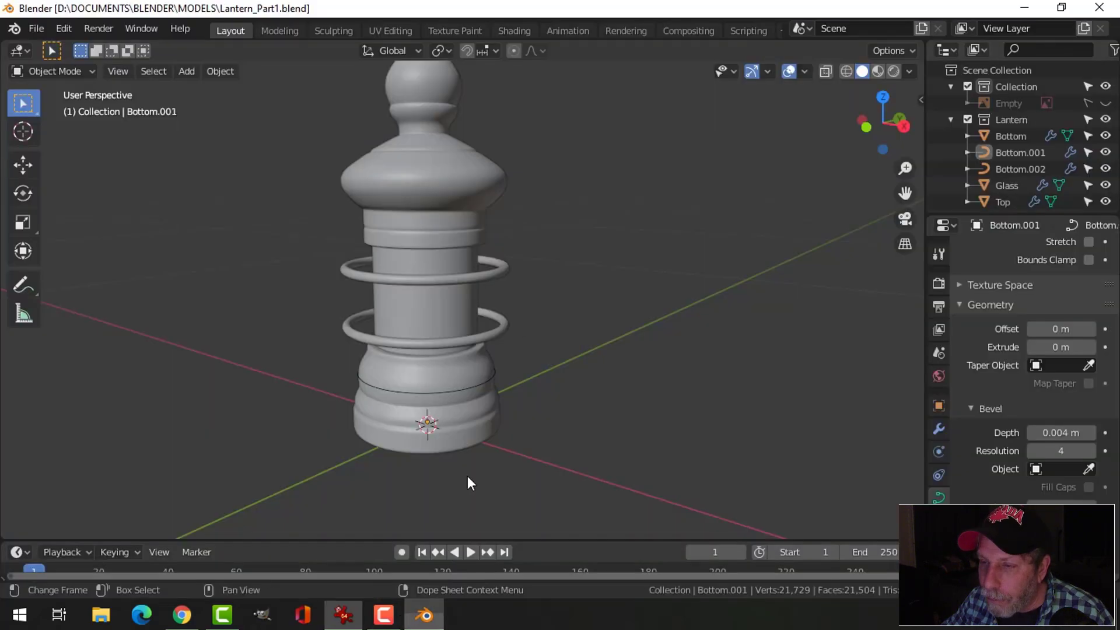
pyautogui.moveTo(561, 267); pyautogui.dragTo(566, 269, button='middle')
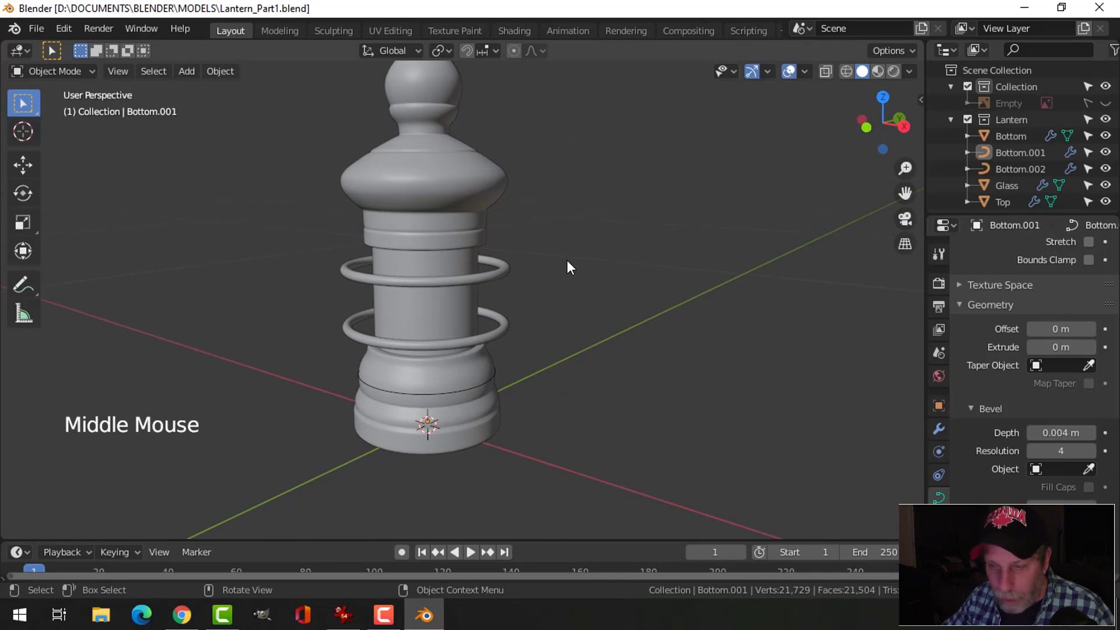
pyautogui.hotkey('shift', 'a')
pyautogui.moveTo(568, 260)
pyautogui.click(638, 258)
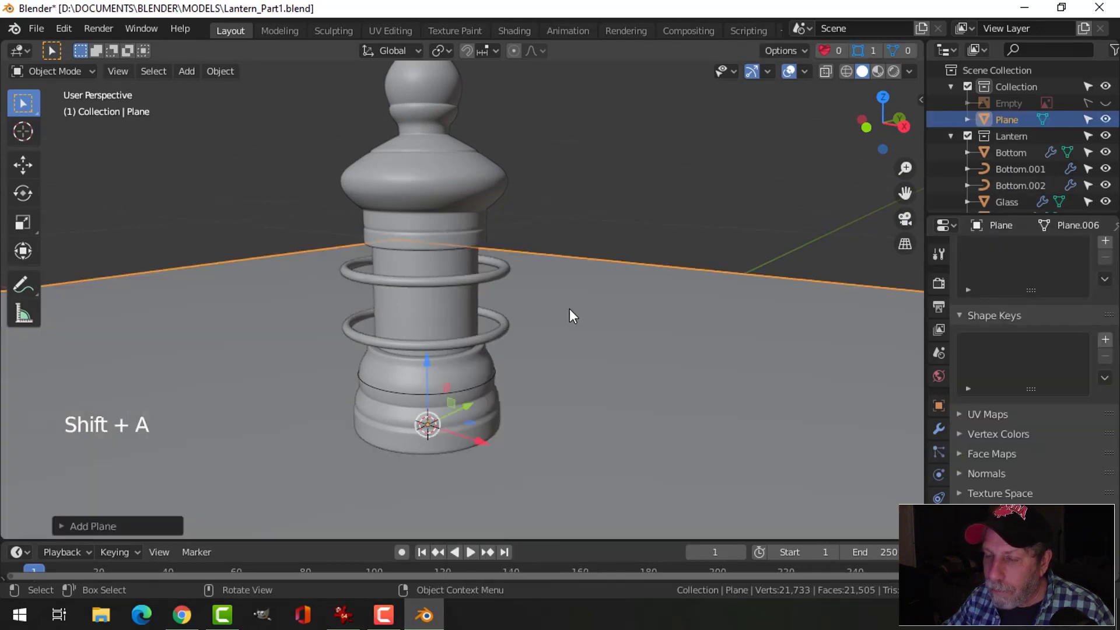
pyautogui.press('Tab')
pyautogui.press('1')
pyautogui.press('m')
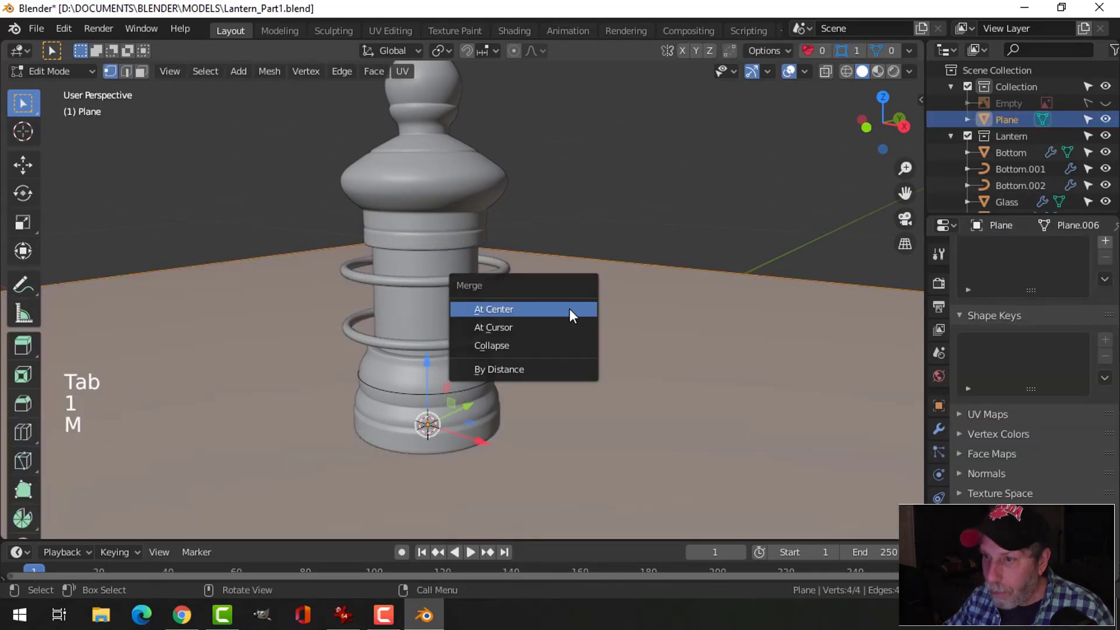
pyautogui.click(569, 309)
pyautogui.moveTo(515, 382); pyautogui.dragTo(448, 400, button='middle')
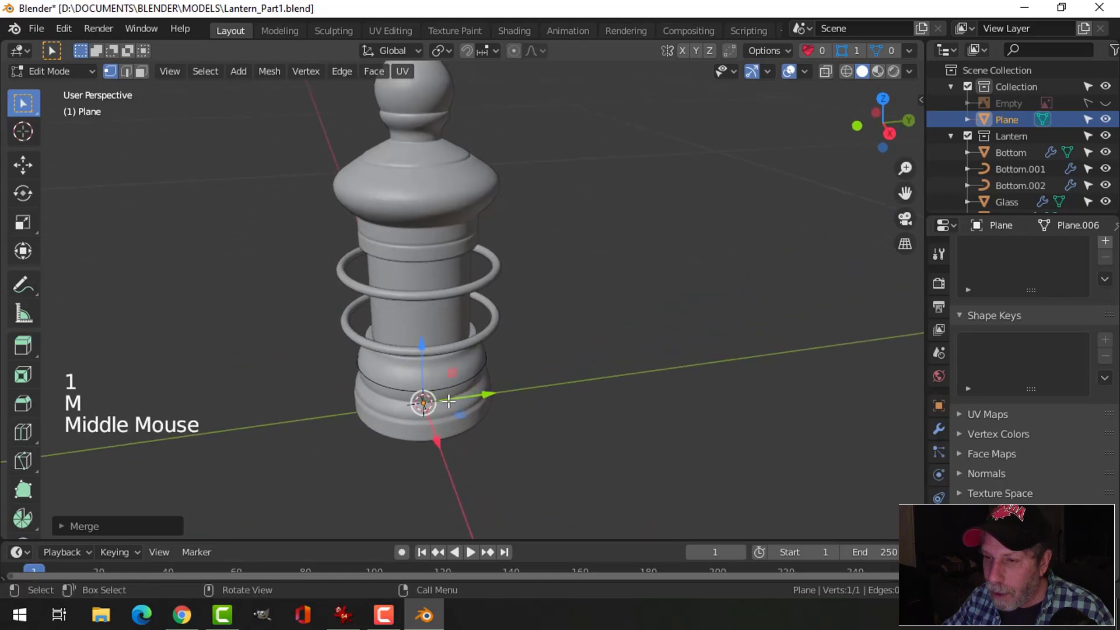
# Step: Move the single vertex up to the collar beneath the cap and place it at the collar's front edge in right view
pyautogui.press('KP_7')
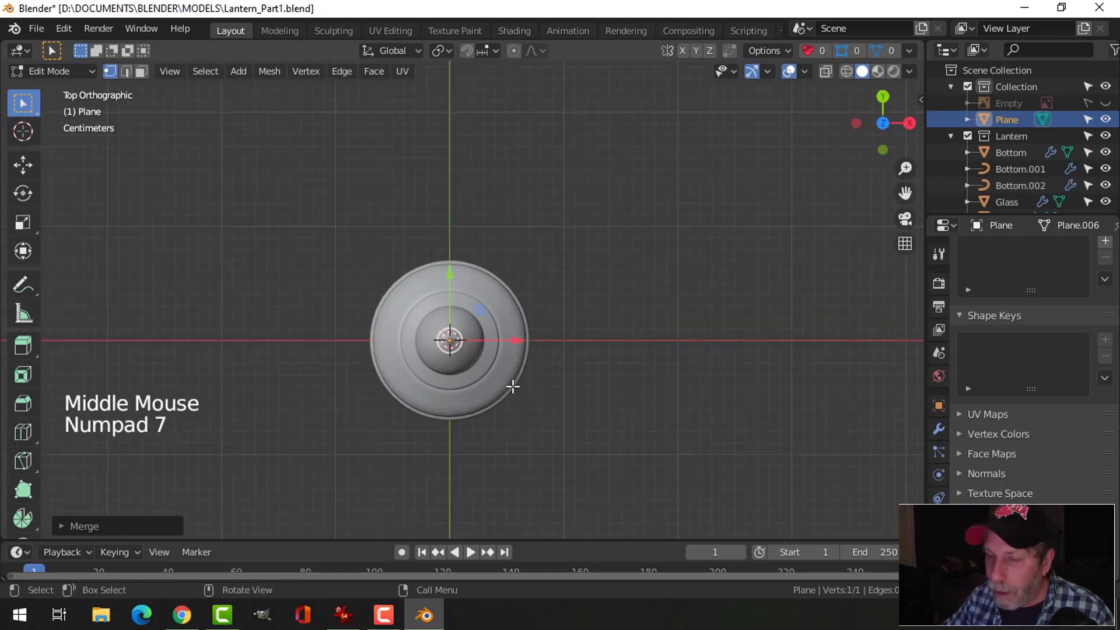
pyautogui.moveTo(449, 273); pyautogui.dragTo(467, 152)
pyautogui.press('KP_1')
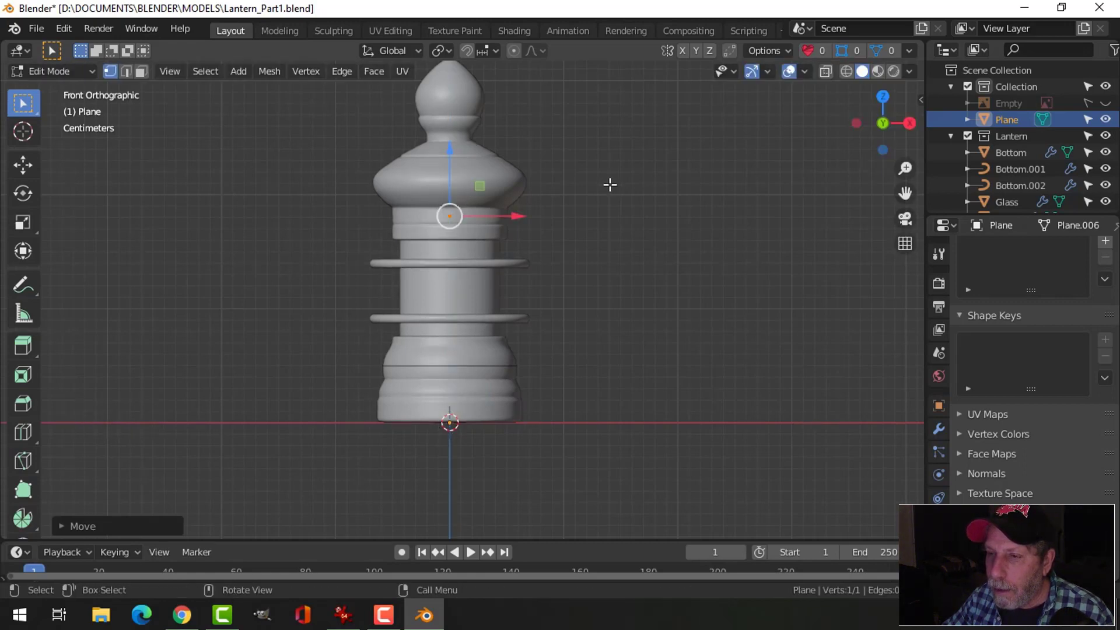
pyautogui.moveTo(610, 184); pyautogui.dragTo(456, 255, button='middle')
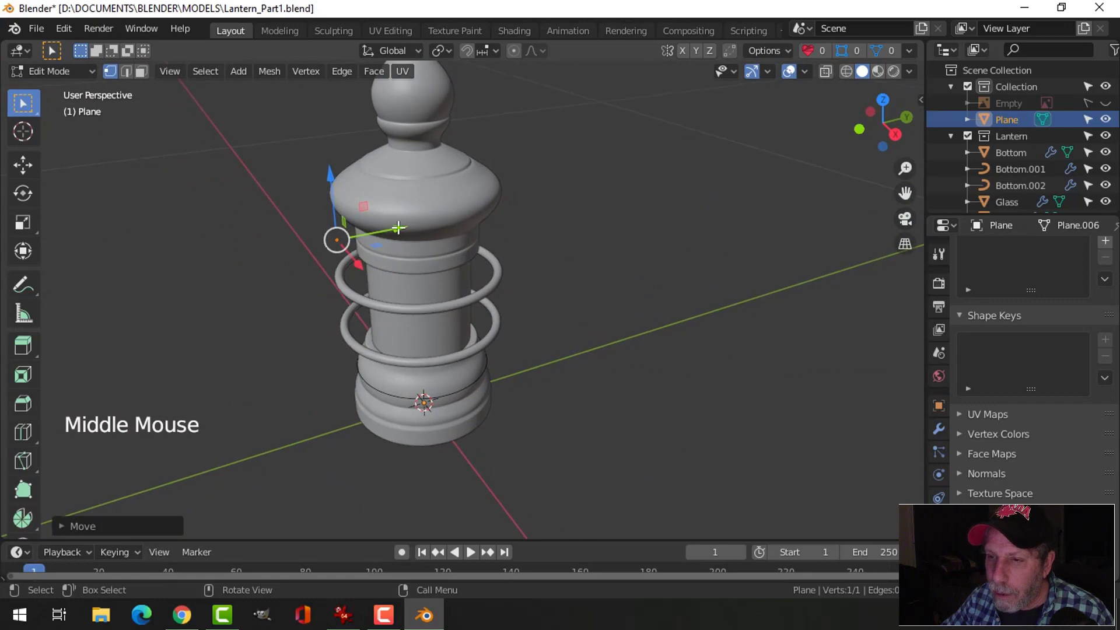
pyautogui.press('KP_3')
pyautogui.scroll(2, 361, 178)
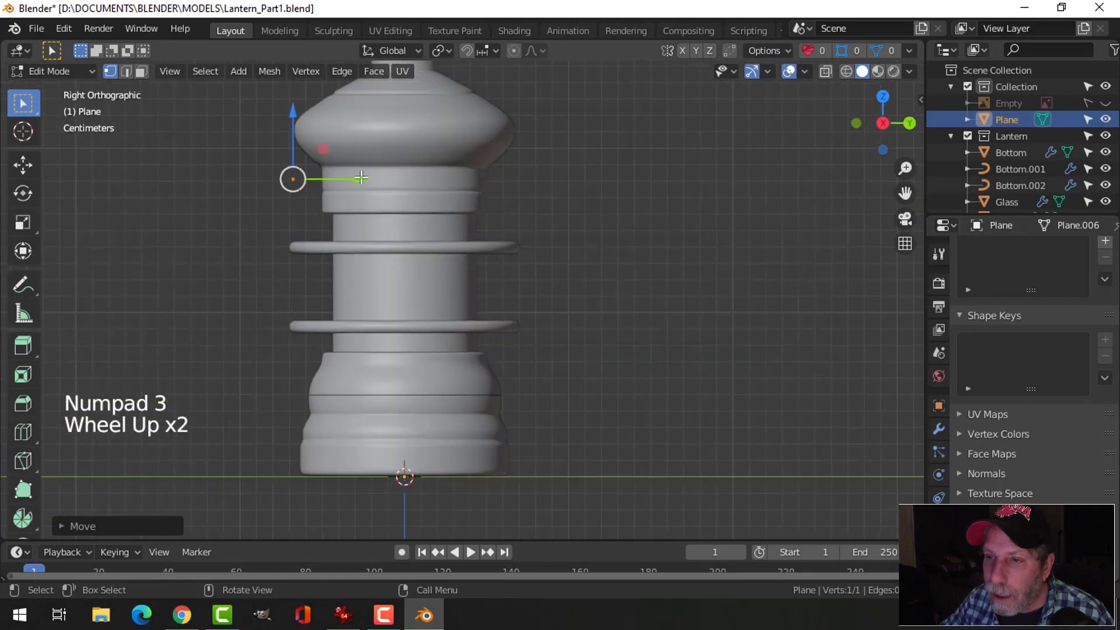
pyautogui.moveTo(361, 178); pyautogui.dragTo(391, 183)
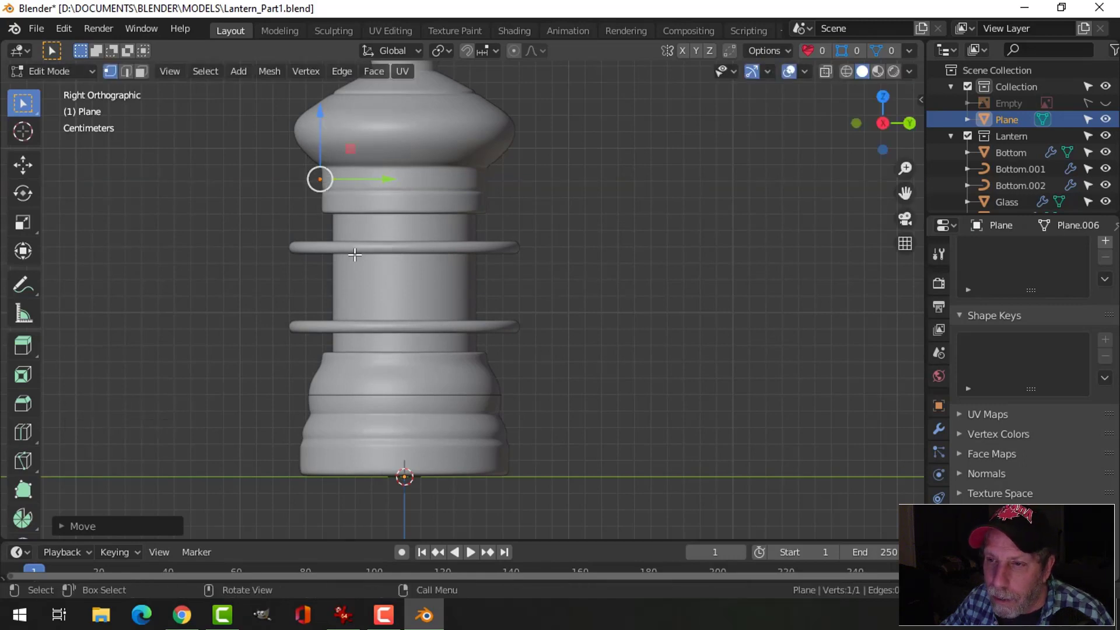
pyautogui.keyDown('shift'); pyautogui.moveTo(355, 255); pyautogui.dragTo(409, 205, button='middle'); pyautogui.keyUp('shift')
pyautogui.scroll(-1, 411, 208)
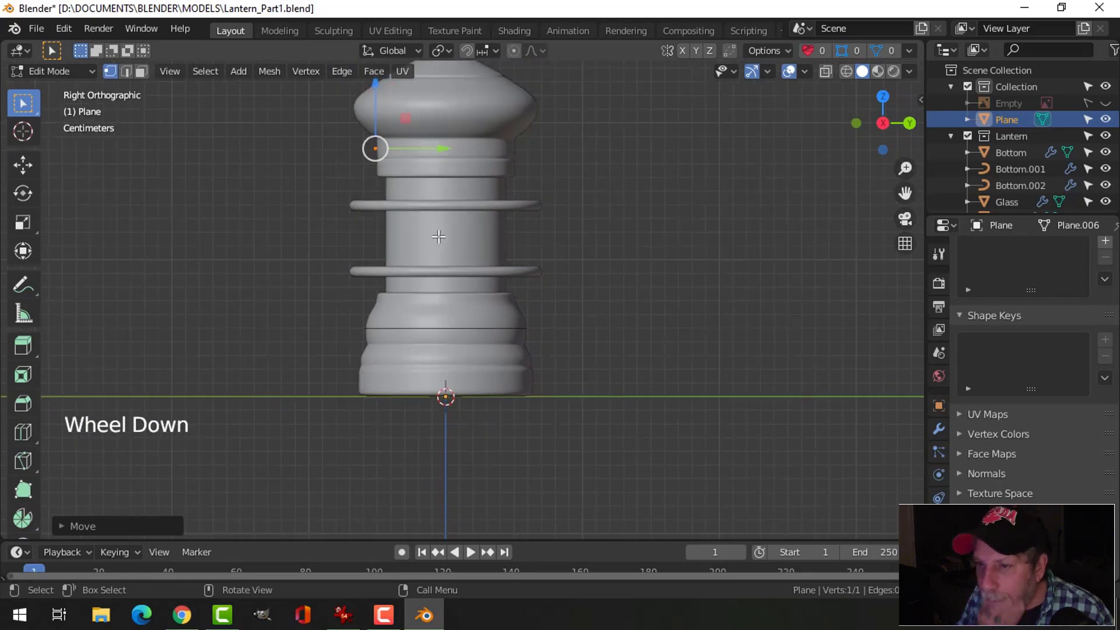
# Step: Check where the vertical wires start in the reference picture and raise the vertex slightly to sit just under the cap
pyautogui.click(344, 615)
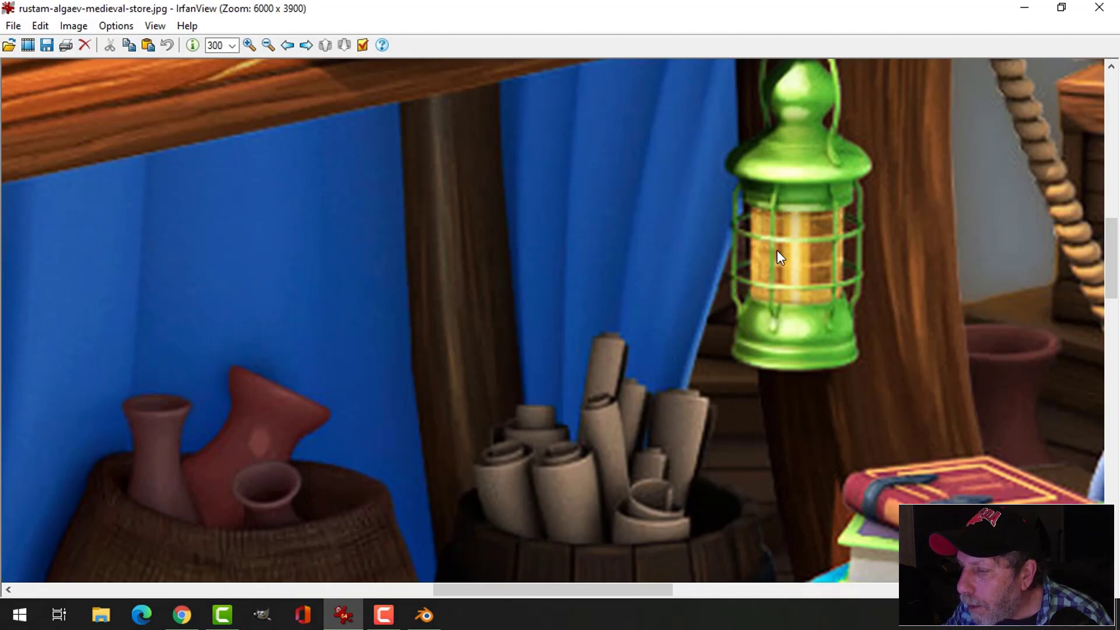
pyautogui.click(425, 615)
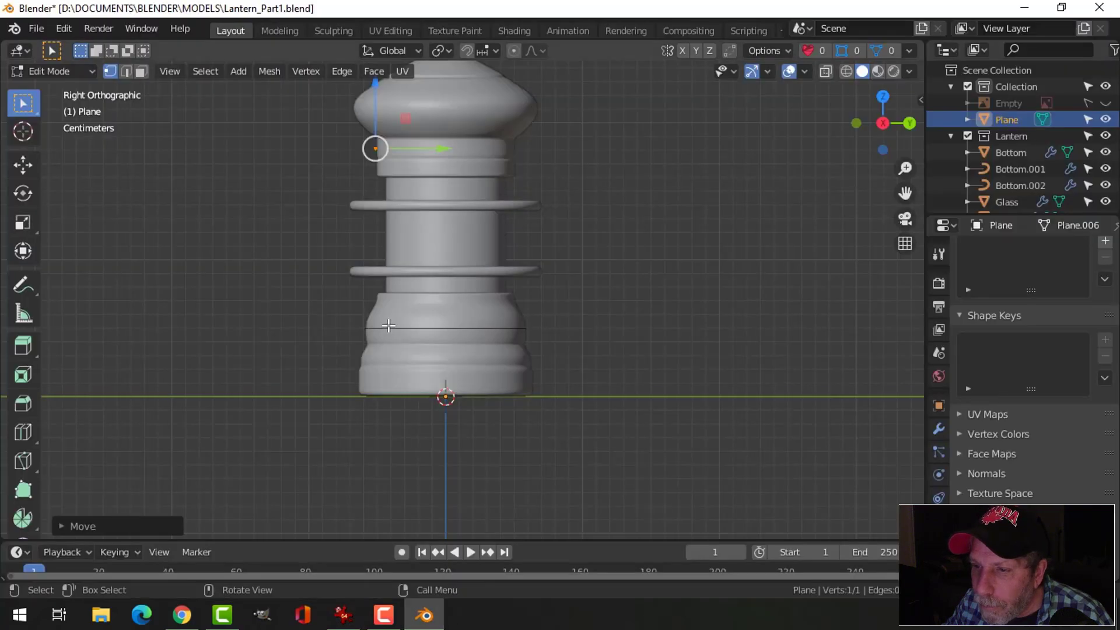
pyautogui.keyDown('shift'); pyautogui.moveTo(421, 178); pyautogui.dragTo(477, 281, button='middle'); pyautogui.keyUp('shift')
pyautogui.scroll(2, 442, 223)
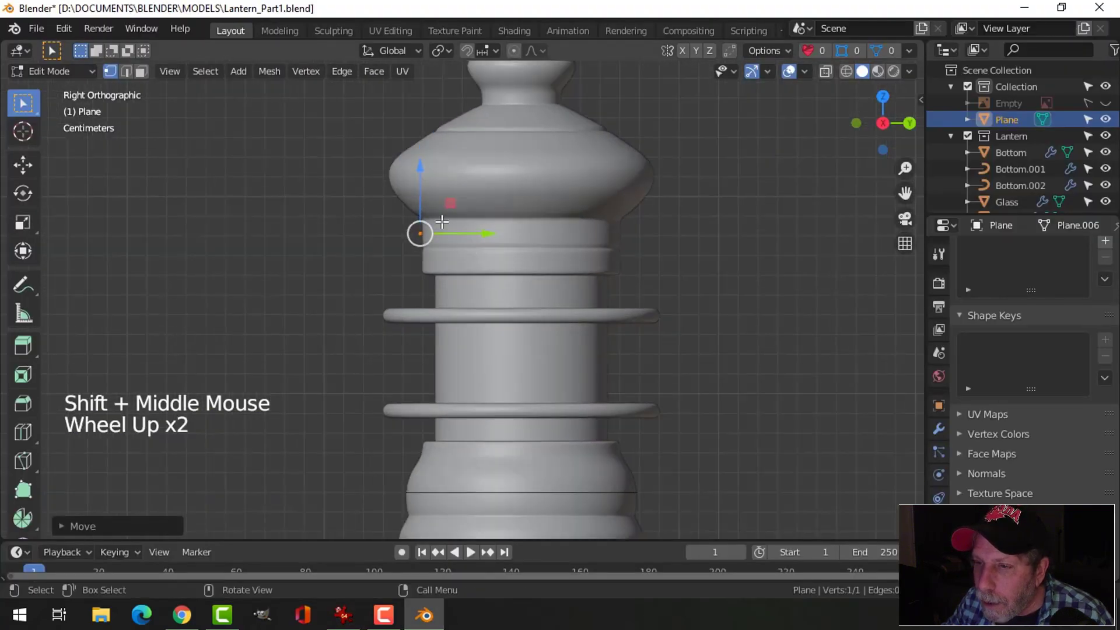
pyautogui.moveTo(422, 197); pyautogui.dragTo(423, 189)
pyautogui.keyDown('shift'); pyautogui.moveTo(557, 250); pyautogui.dragTo(608, 251, button='middle'); pyautogui.keyUp('shift')
pyautogui.scroll(-2, 576, 246)
# Step: Extrude the vertex under the cap to begin the outline of a vertical cage wire
pyautogui.press('e')
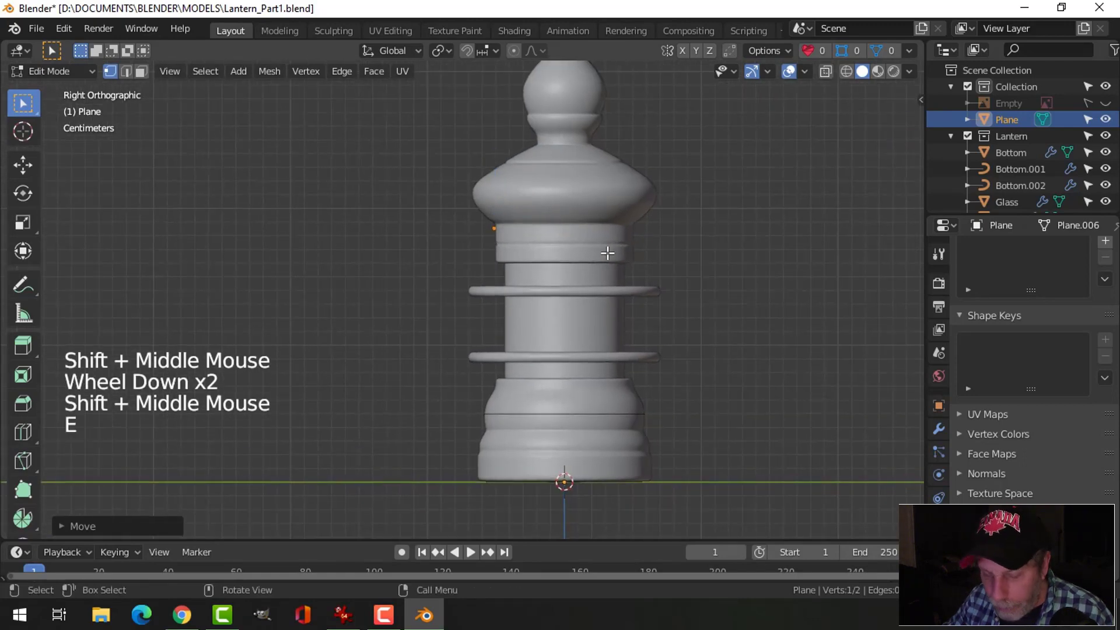
# Step: Position the extruded guard-bar vertex below and outside the collar, just above the upper ring, checking the lantern reference image
pyautogui.press('g')
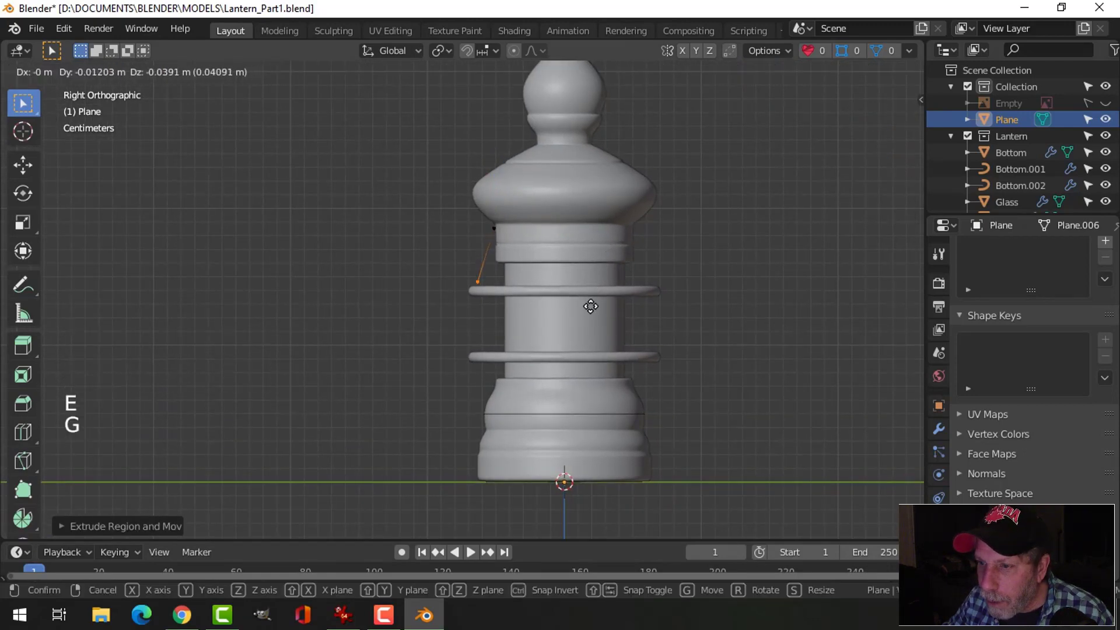
pyautogui.click(589, 310)
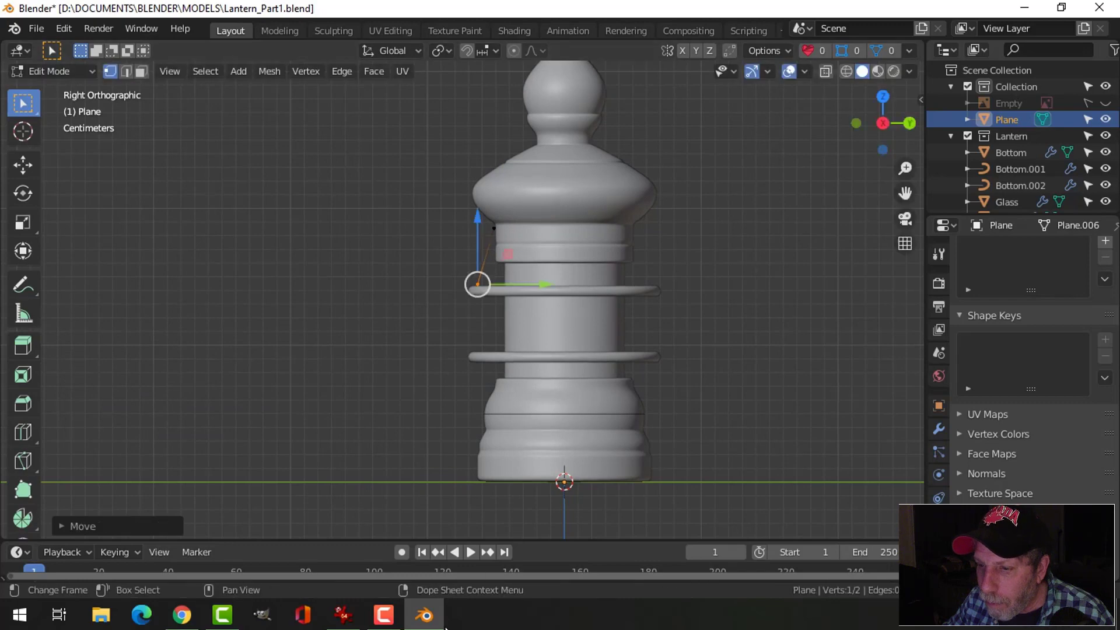
pyautogui.click(344, 619)
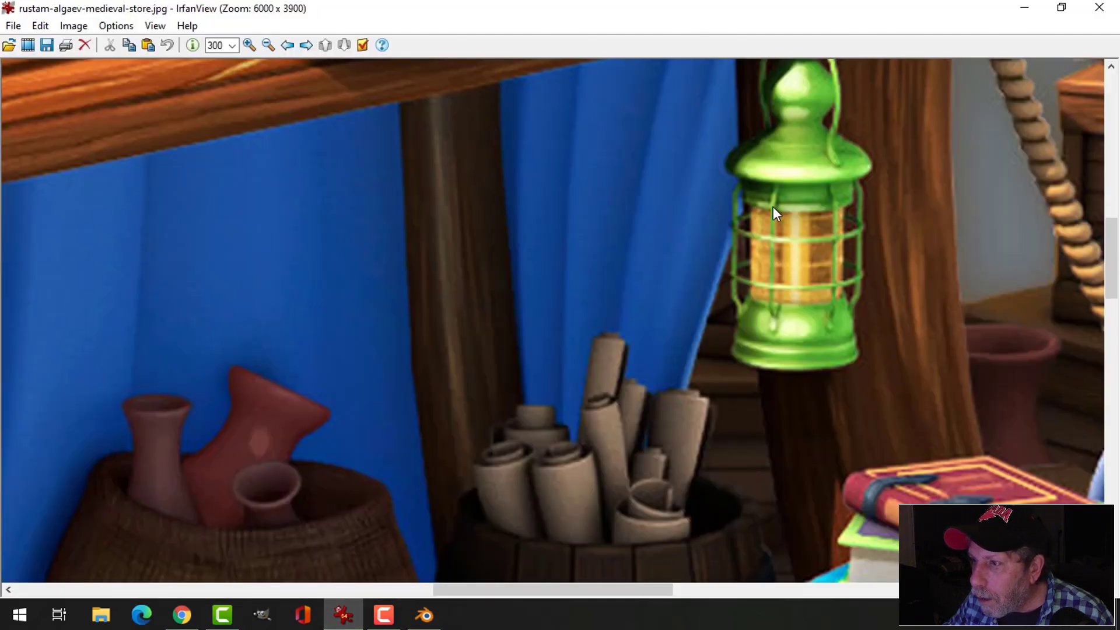
pyautogui.click(425, 614)
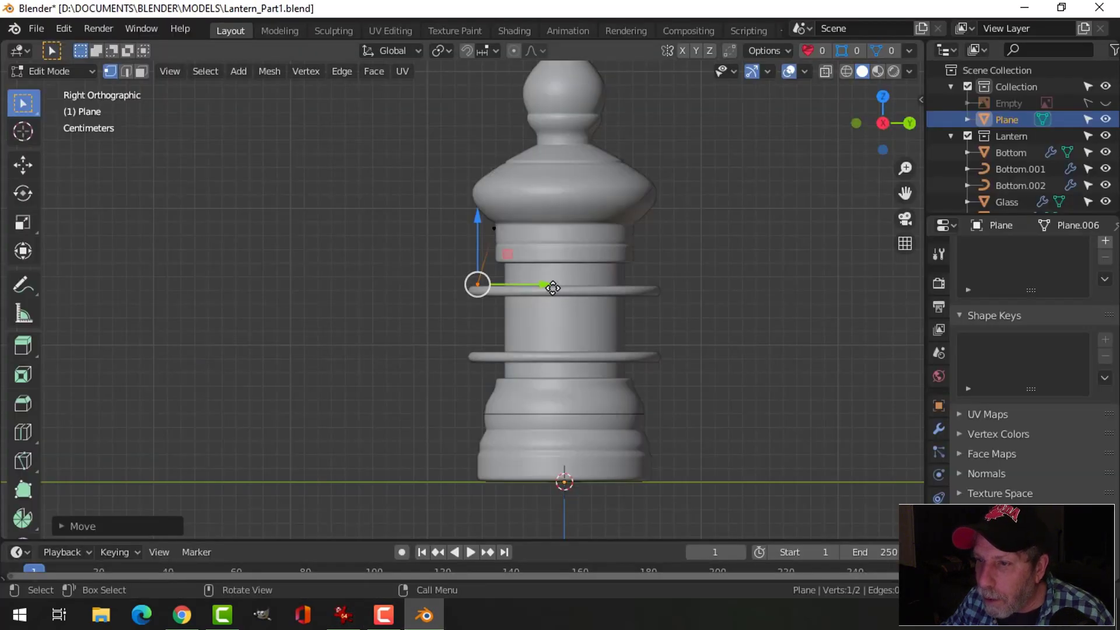
pyautogui.press('g')
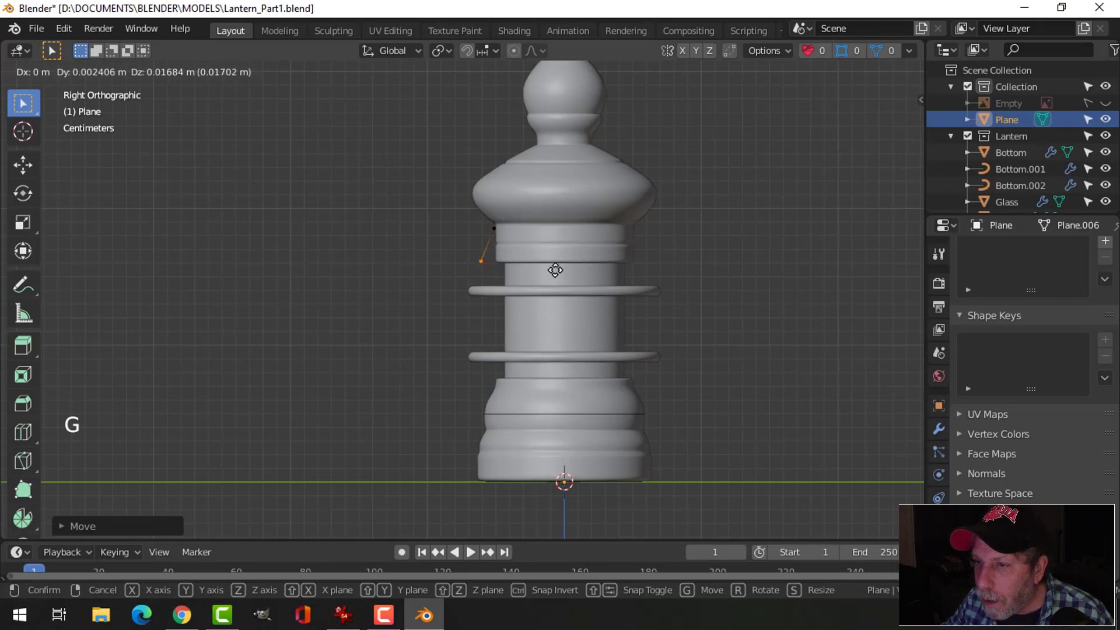
pyautogui.click(553, 270)
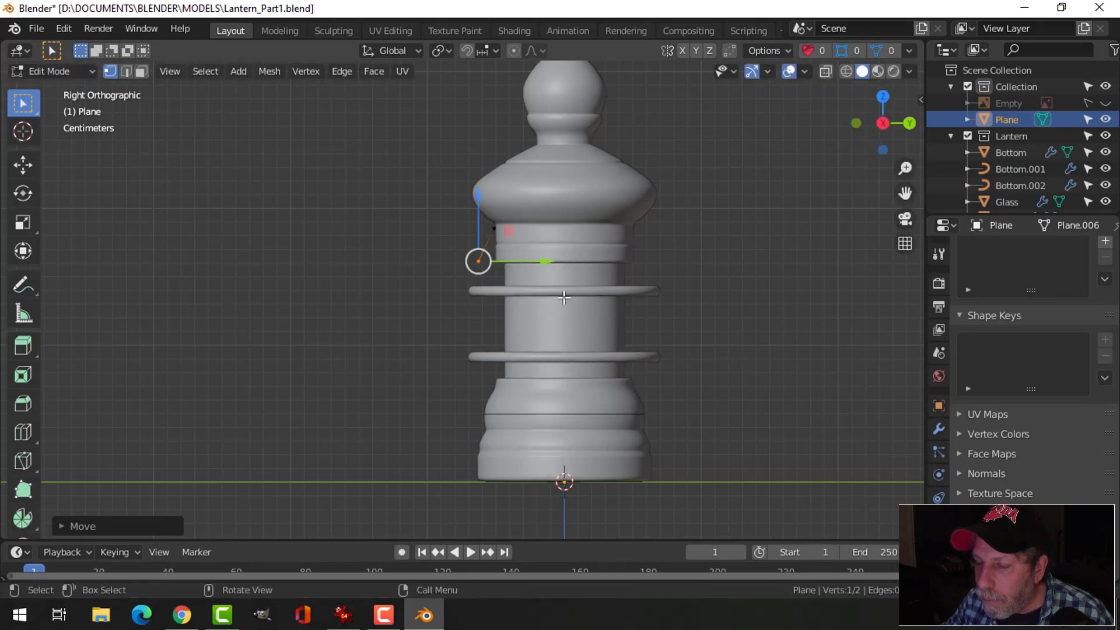
# Step: Extrude the bar profile straight down past the lower ring and add a final segment angled in to the base's shoulder
pyautogui.press('e')
pyautogui.click(563, 297)
pyautogui.moveTo(478, 210); pyautogui.dragTo(480, 316)
pyautogui.scroll(2, 550, 408)
pyautogui.keyDown('shift'); pyautogui.moveTo(579, 391); pyautogui.dragTo(509, 274, button='middle'); pyautogui.keyUp('shift')
pyautogui.press('e')
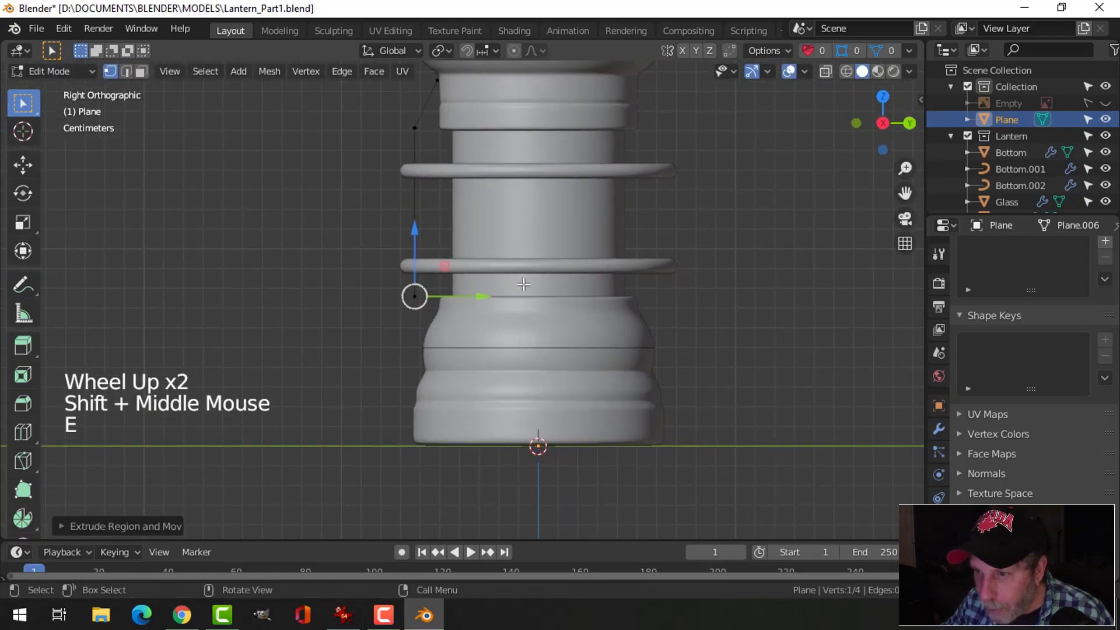
pyautogui.press('g')
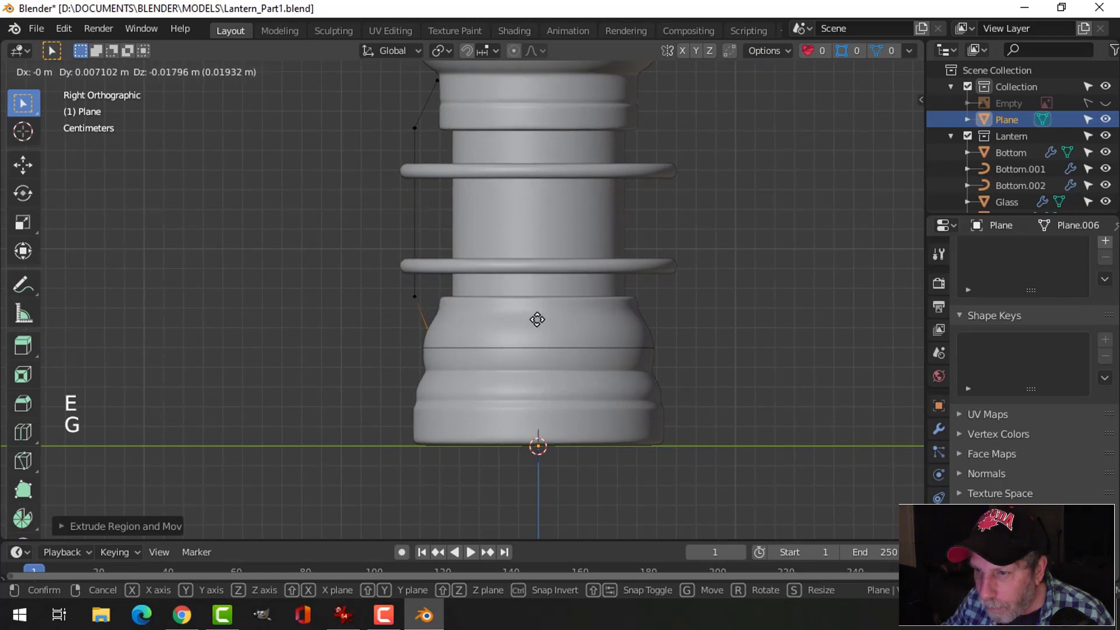
pyautogui.click(537, 319)
# Step: Vertex-bevel the profile's two outer corners with 3 segments and a width of about 0.0031 m
pyautogui.scroll(-2, 564, 251)
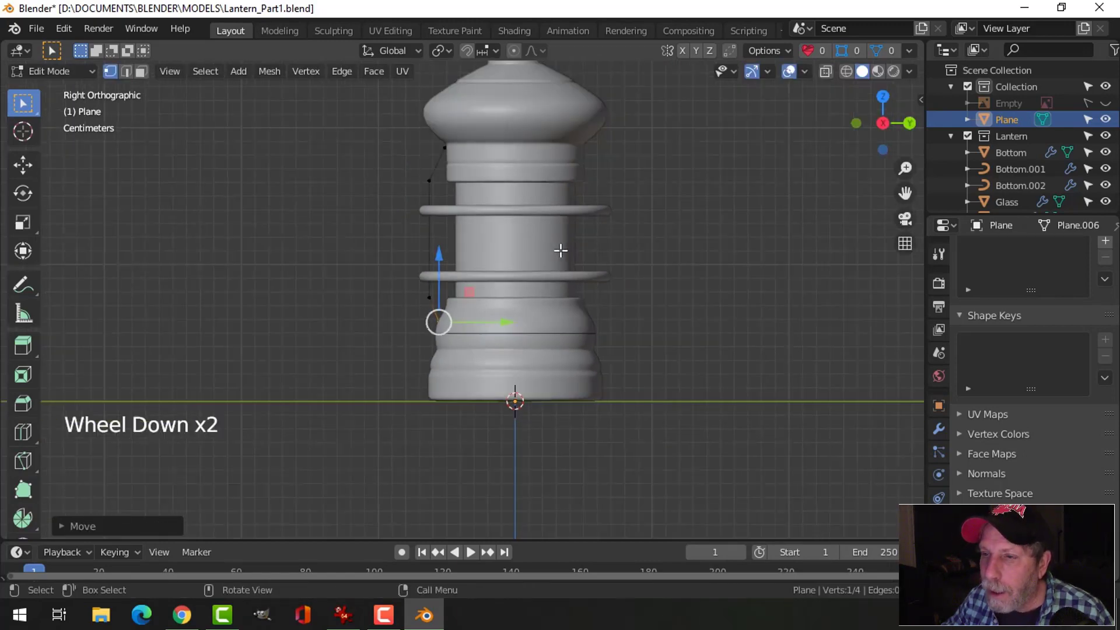
pyautogui.click(417, 171)
pyautogui.keyDown('shift'); pyautogui.click(413, 308); pyautogui.keyUp('shift')
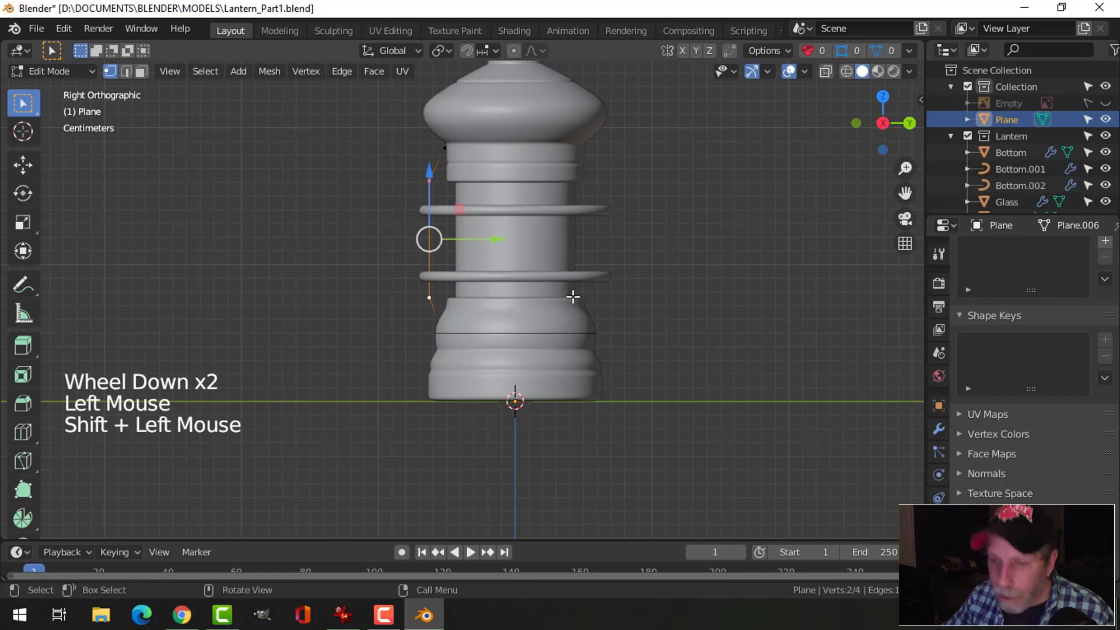
pyautogui.hotkey('ctrl', 'shift', 'b')
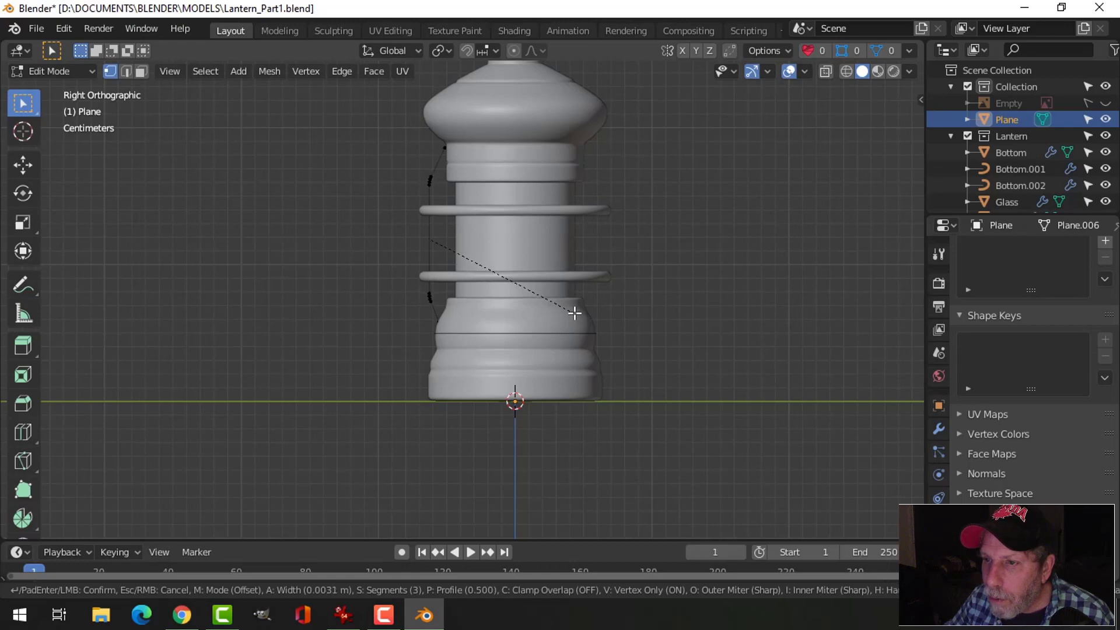
pyautogui.click(574, 314)
# Step: Leave mesh editing and convert the bar profile from a mesh to a curve
pyautogui.press('Tab')
pyautogui.moveTo(598, 260); pyautogui.dragTo(502, 310, button='middle')
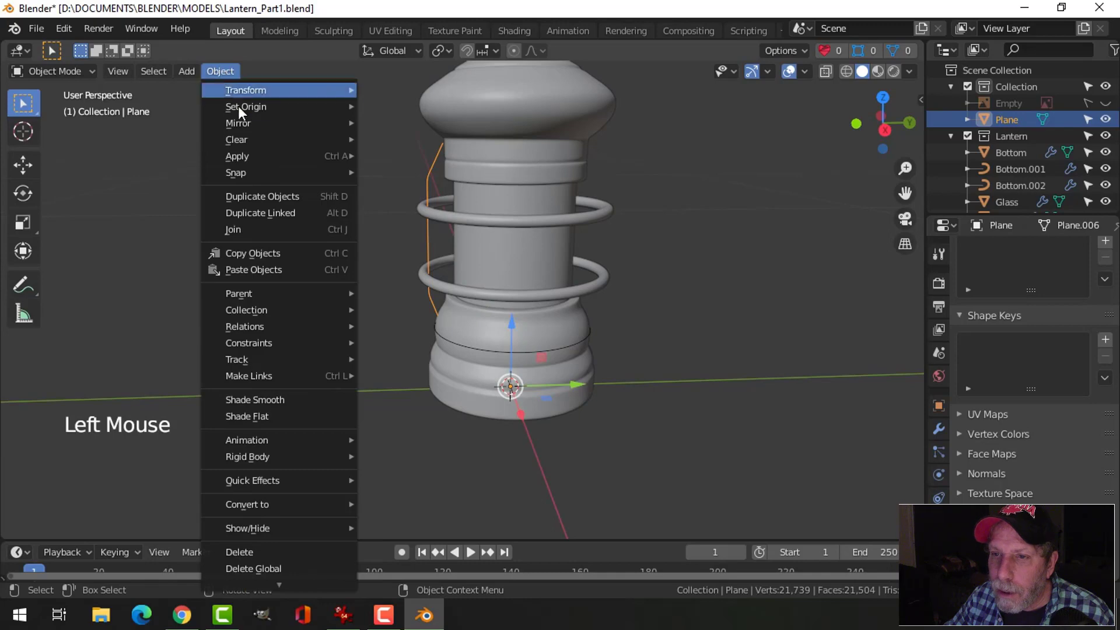
pyautogui.moveTo(274, 504)
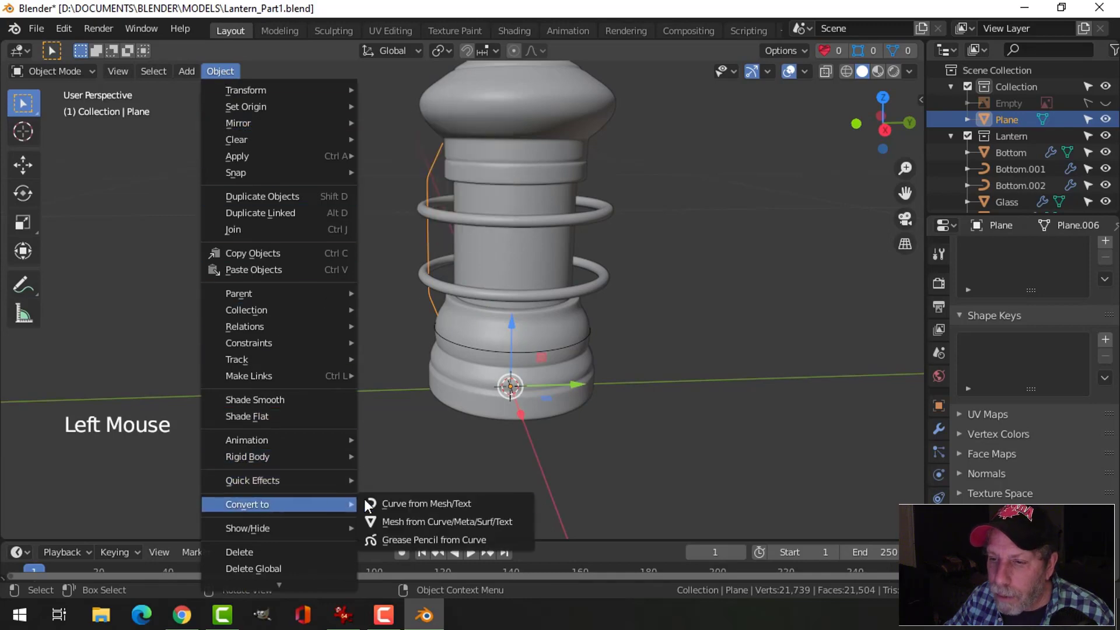
pyautogui.click(398, 503)
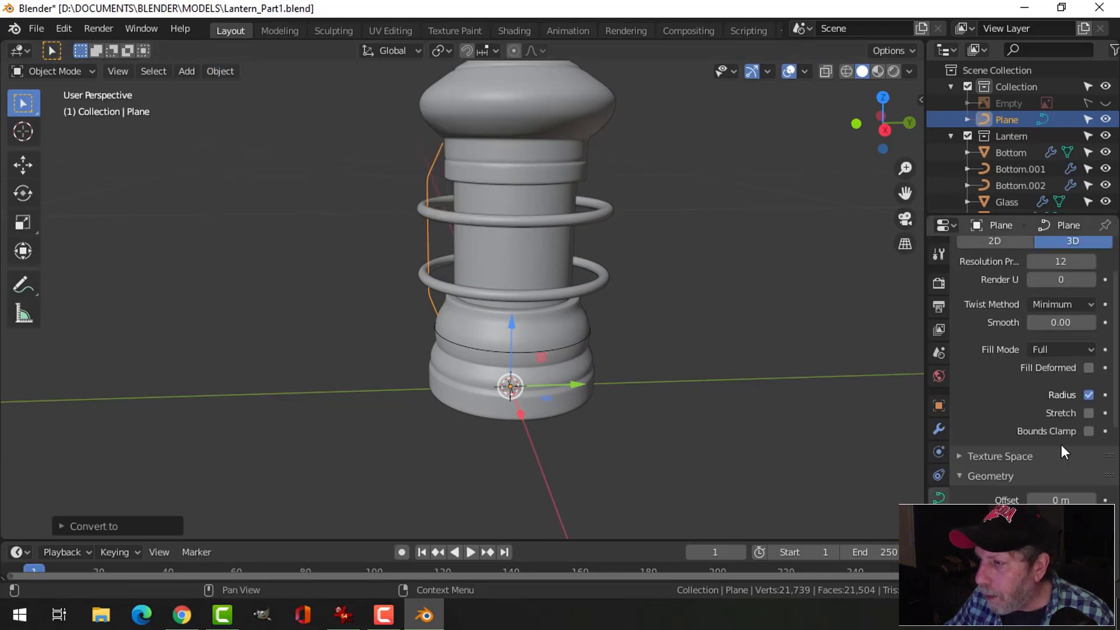
# Step: Set the bar curve's bevel depth to 0.004 m
pyautogui.scroll(-5, 1034, 490)
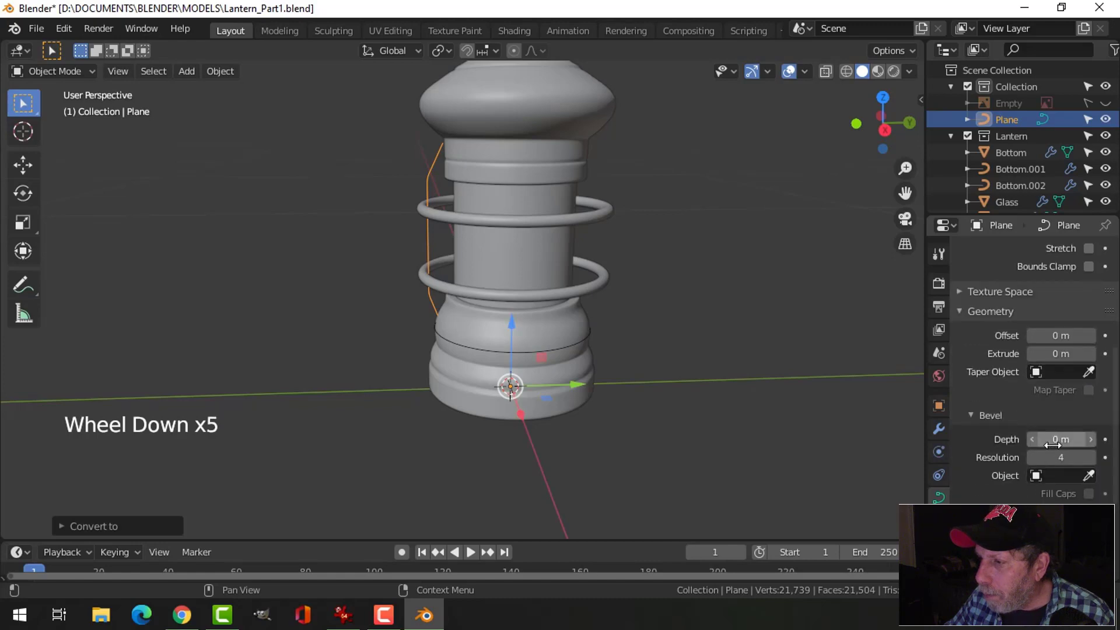
pyautogui.click(1050, 440)
pyautogui.write('0.0')
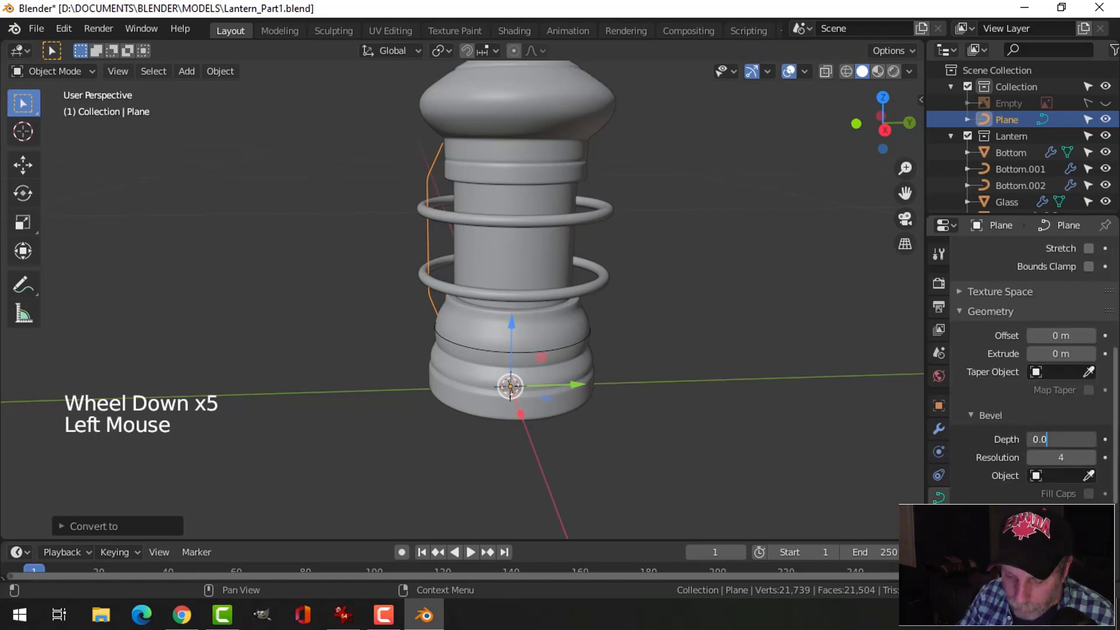
pyautogui.write('04')
pyautogui.press('Return')
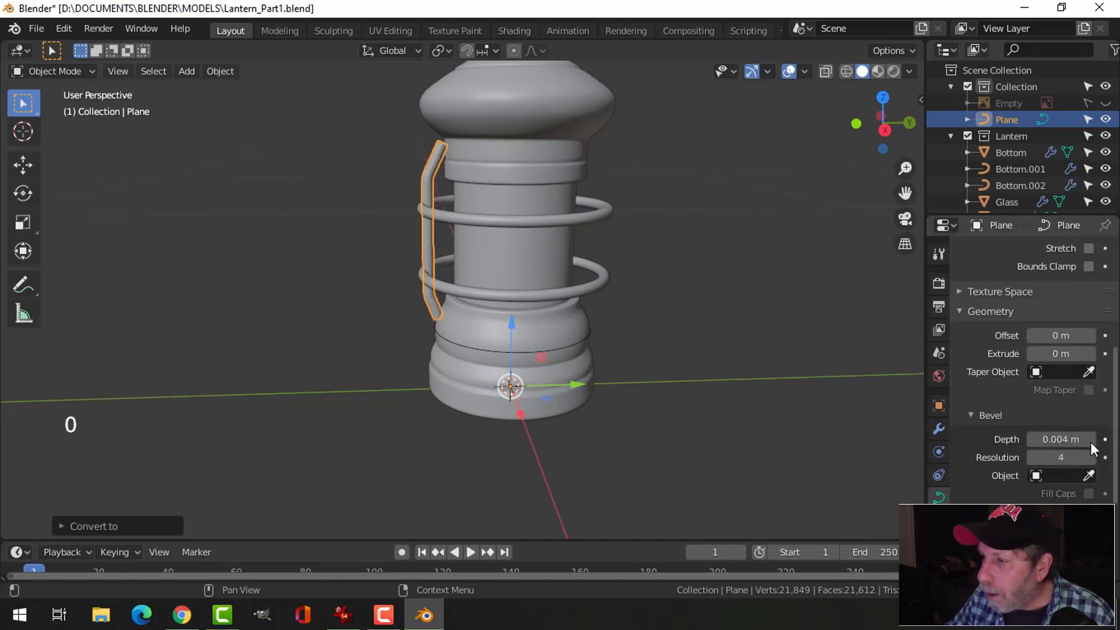
# Step: Reduce the bar curve's bevel depth to 0.003 m and deselect it
pyautogui.click(1072, 440)
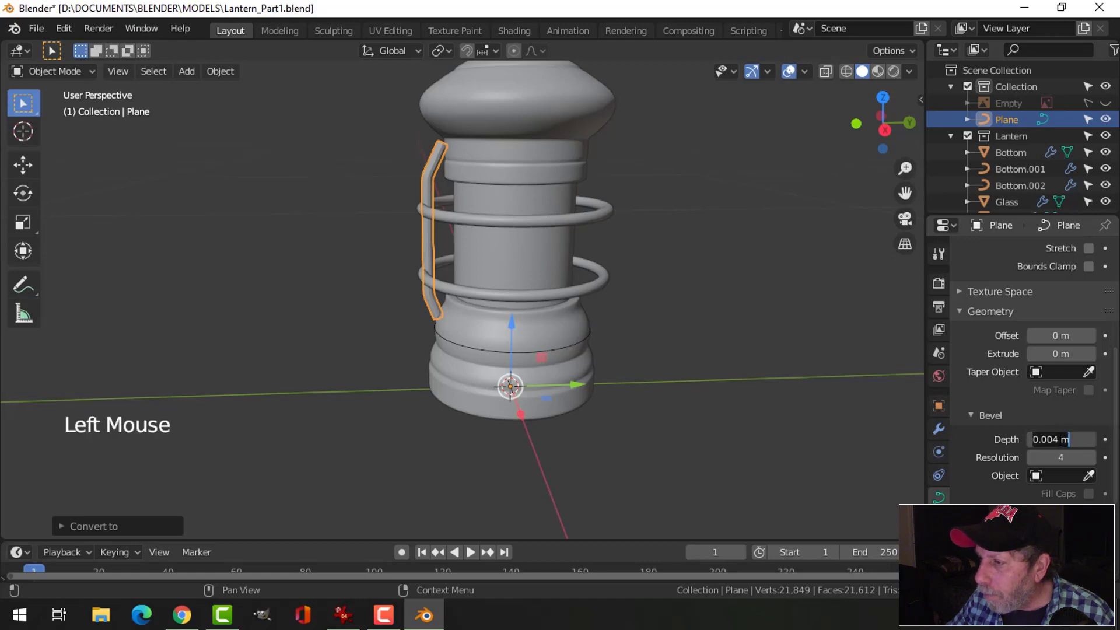
pyautogui.click(1059, 441)
pyautogui.press('BackSpace')
pyautogui.write('3')
pyautogui.press('Return')
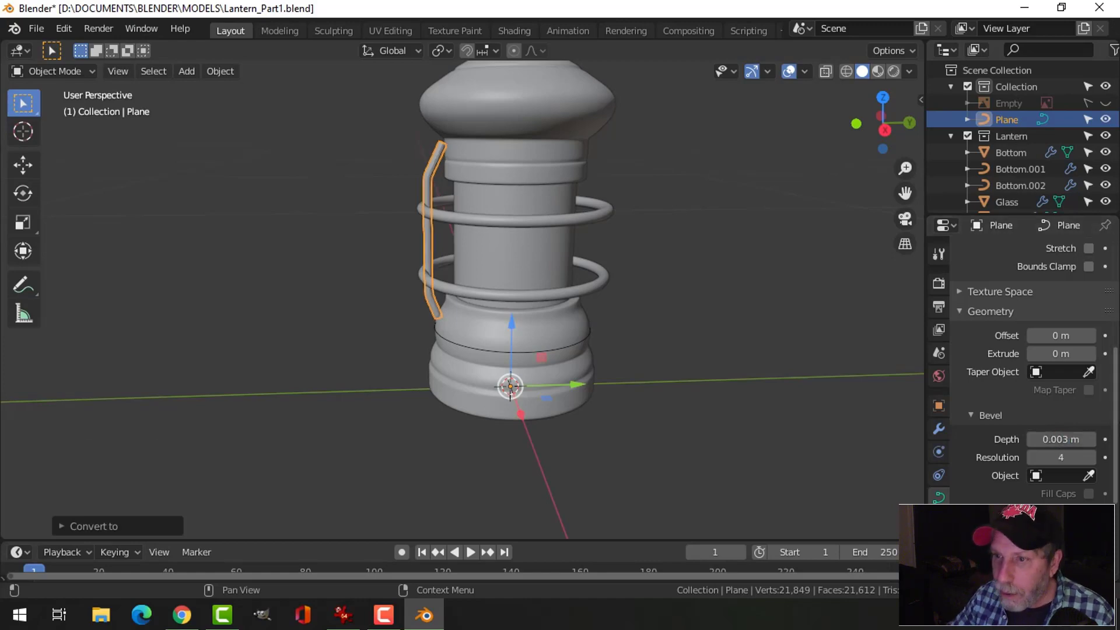
pyautogui.hotkey('alt', 'a')
# Step: Smooth the vertical guard bar with a level-2 Subdivision modifier
pyautogui.moveTo(464, 175); pyautogui.dragTo(557, 218, button='middle')
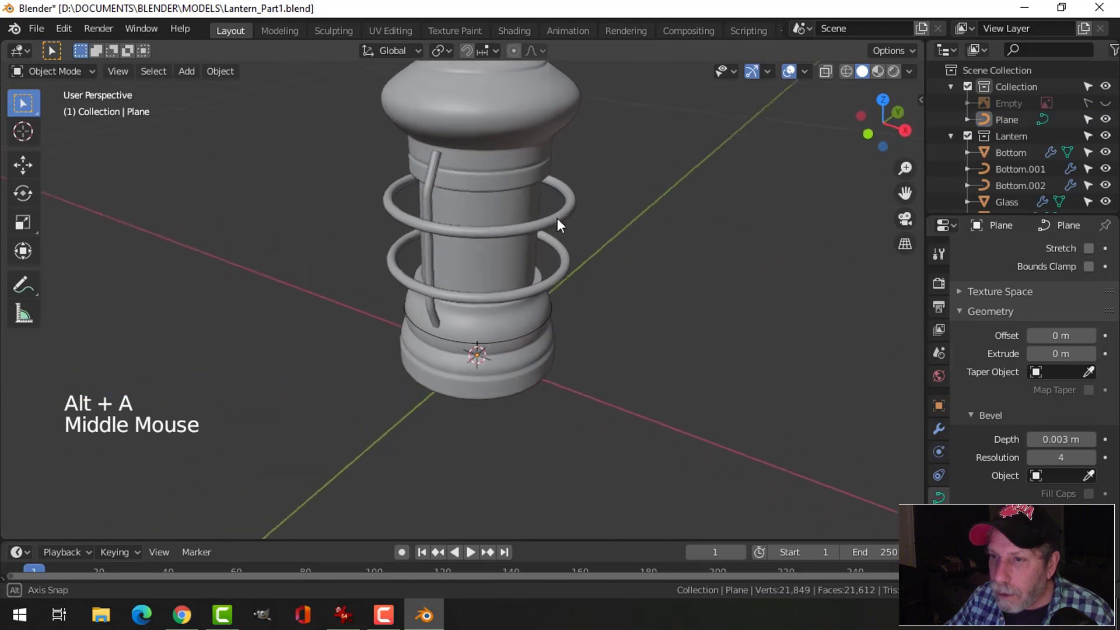
pyautogui.scroll(2, 473, 210)
pyautogui.click(412, 150)
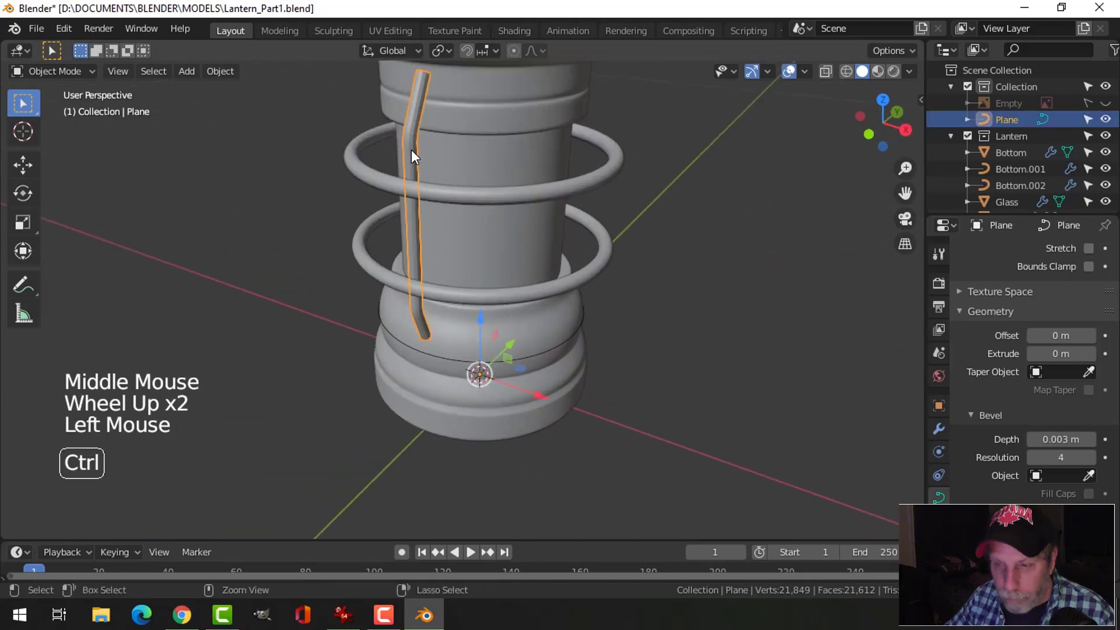
pyautogui.hotkey('ctrl', '2')
pyautogui.rightClick(412, 149)
pyautogui.hotkey('alt', 'a')
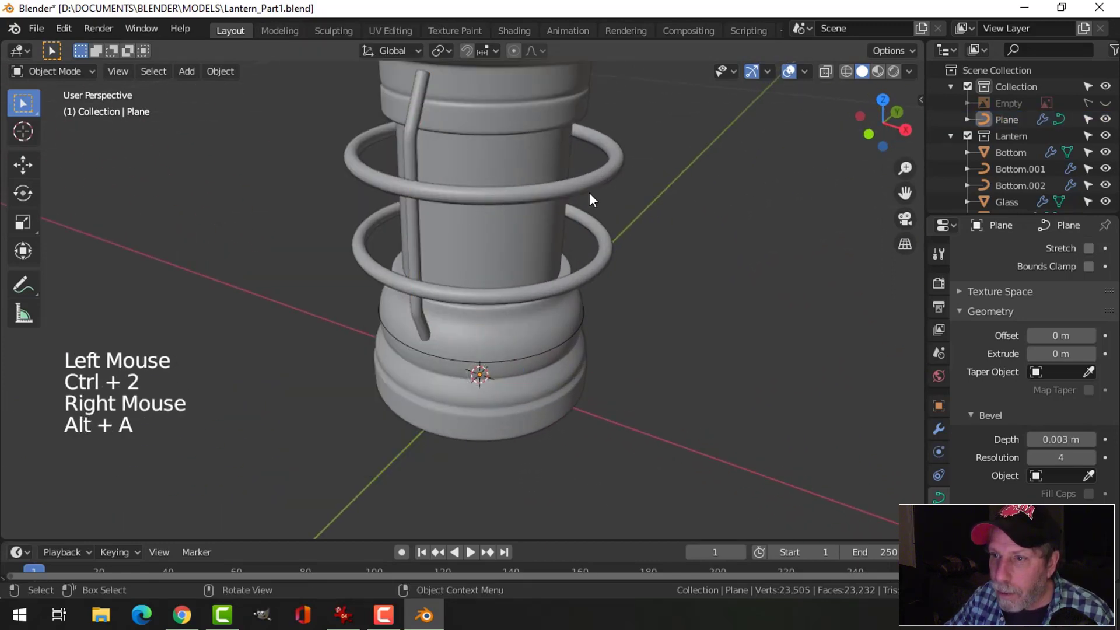
# Step: Match both horizontal guard rings to the vertical bar by setting their bevel depth to 0.003 m
pyautogui.moveTo(590, 193); pyautogui.dragTo(409, 132, button='middle')
pyautogui.click(408, 132)
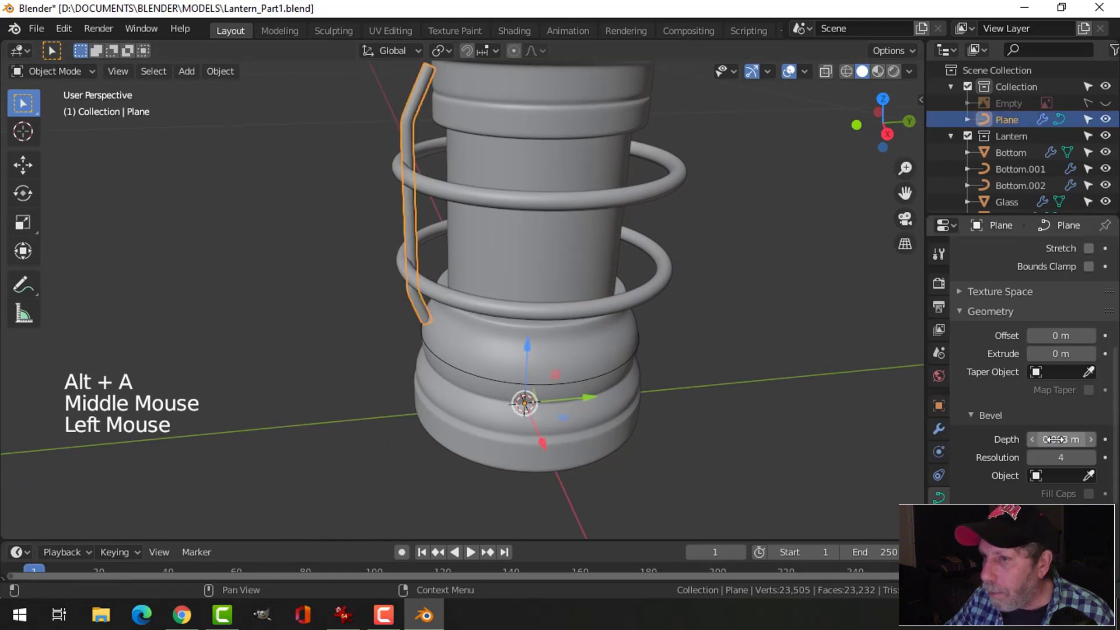
pyautogui.click(475, 201)
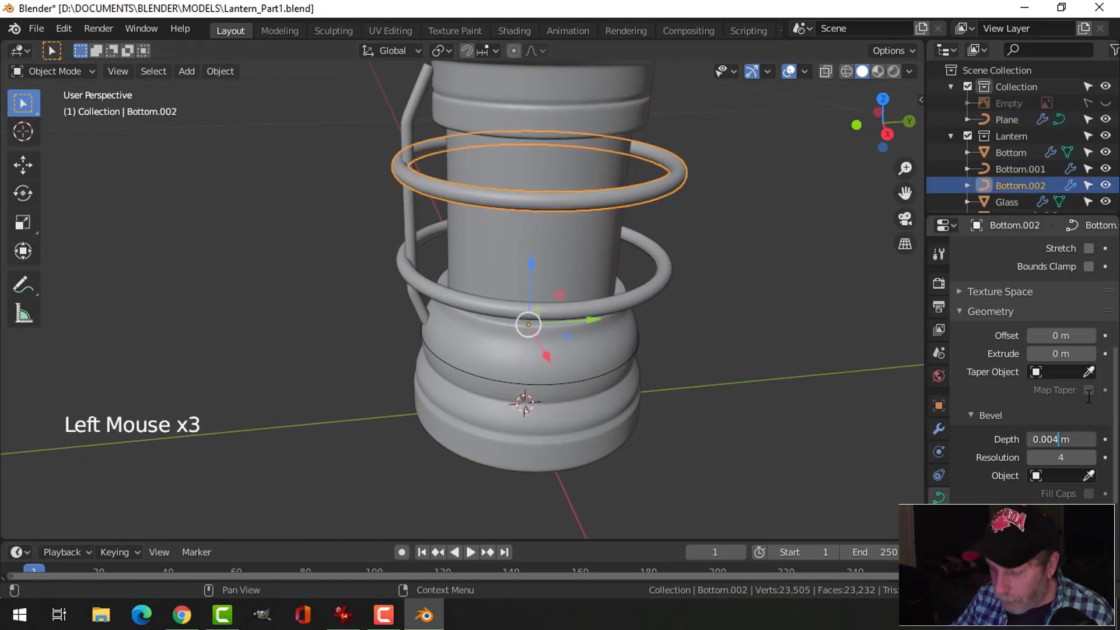
pyautogui.write('3')
pyautogui.press('Return')
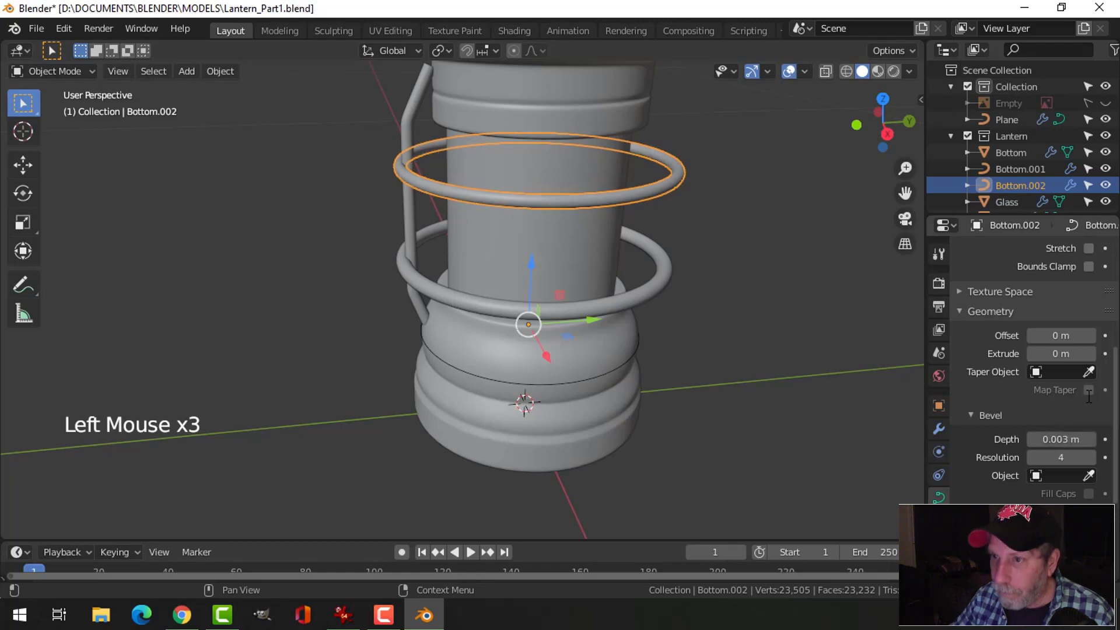
pyautogui.click(628, 299)
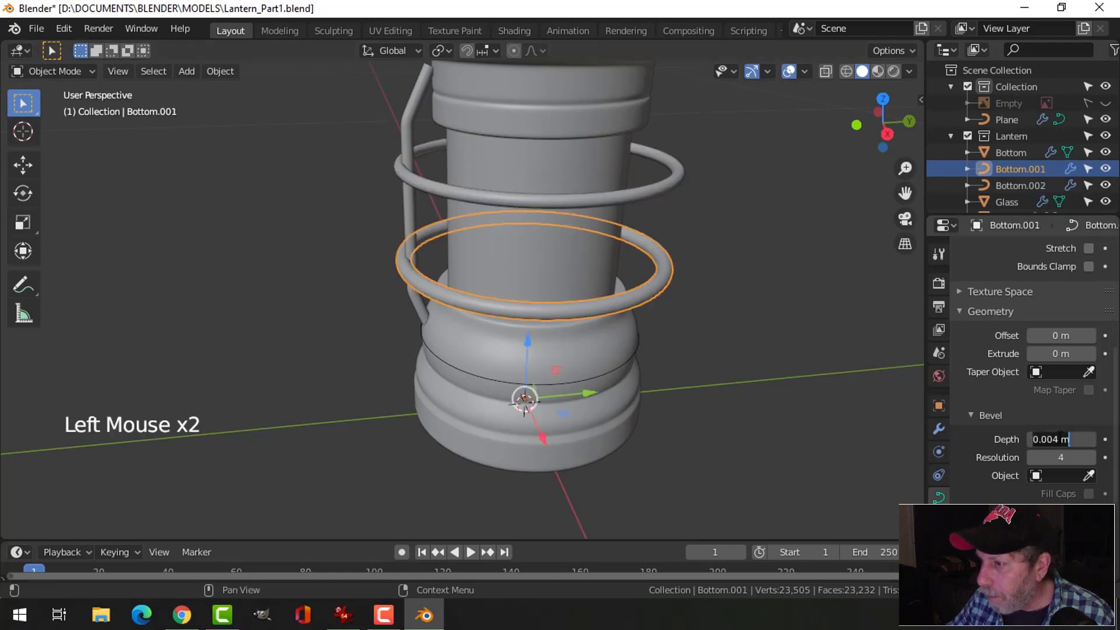
pyautogui.press('Return')
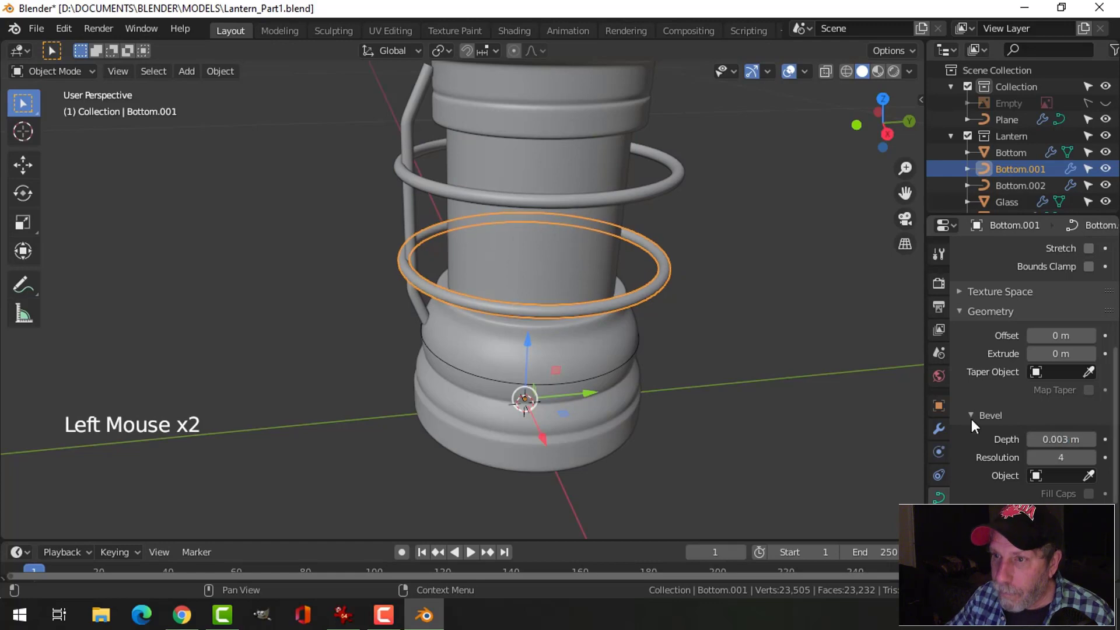
pyautogui.hotkey('alt', 'a')
# Step: Edit the vertical bar's curve and move its upper end point along Y in toward the collar
pyautogui.scroll(-3, 493, 233)
pyautogui.moveTo(490, 233); pyautogui.dragTo(614, 265, button='middle')
pyautogui.scroll(2, 511, 235)
pyautogui.moveTo(510, 235)
pyautogui.mouseDown(button='middle')
pyautogui.moveTo(418, 155)
pyautogui.moveTo(437, 194)
pyautogui.moveTo(474, 180)
pyautogui.moveTo(501, 233)
pyautogui.mouseUp(button='middle')
pyautogui.click(419, 156)
pyautogui.press('Tab')
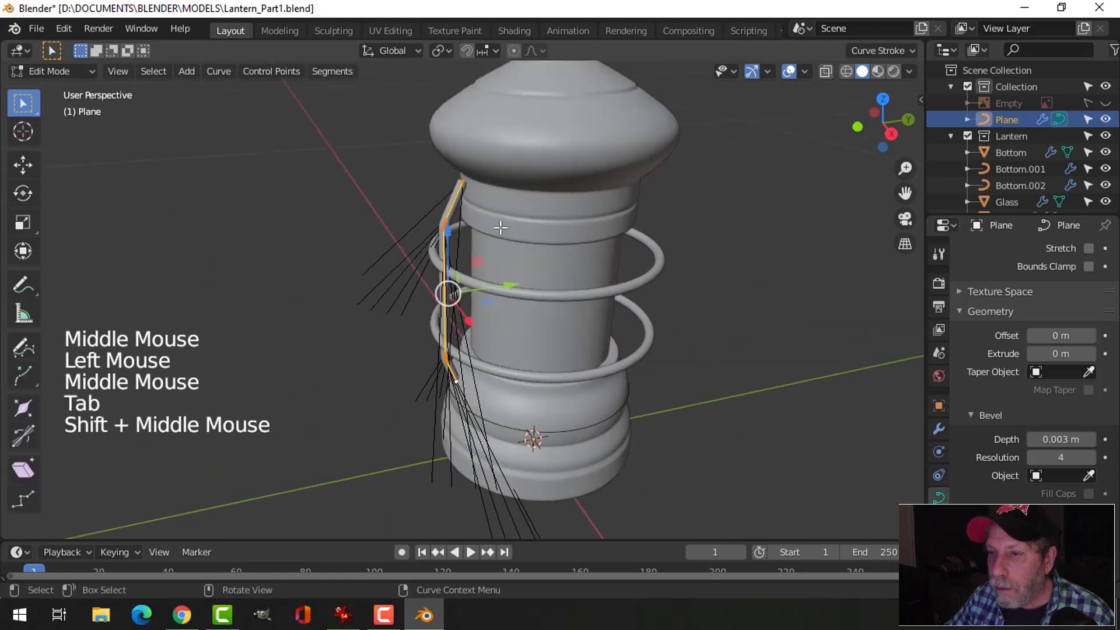
pyautogui.scroll(3, 492, 134)
pyautogui.hotkey('alt', 'a')
pyautogui.scroll(-1, 491, 133)
pyautogui.click(463, 119)
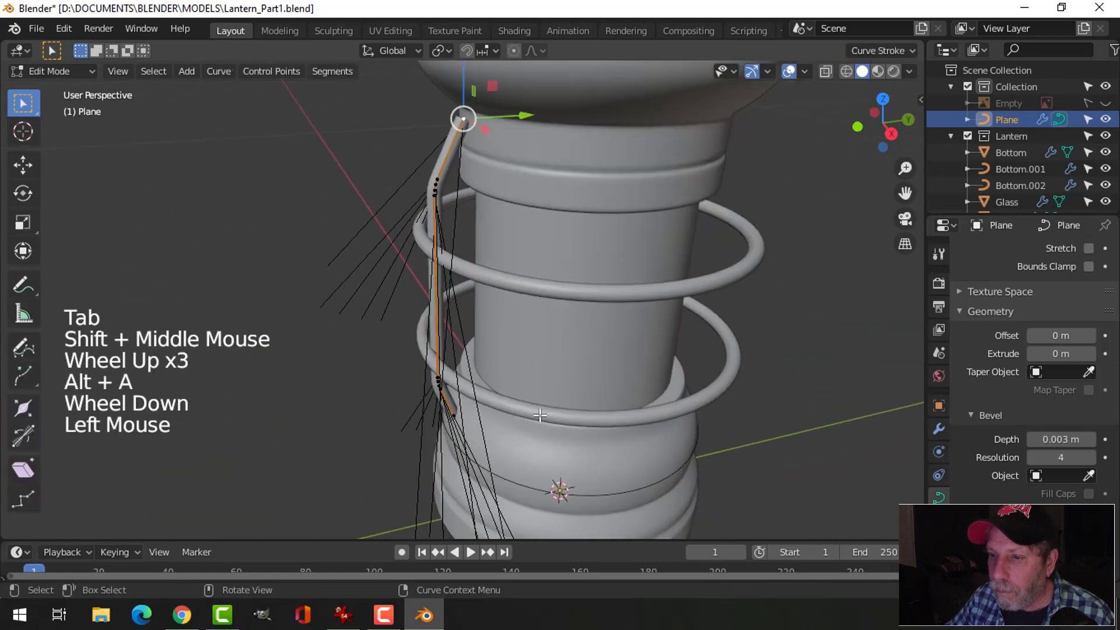
pyautogui.moveTo(526, 115); pyautogui.dragTo(540, 112)
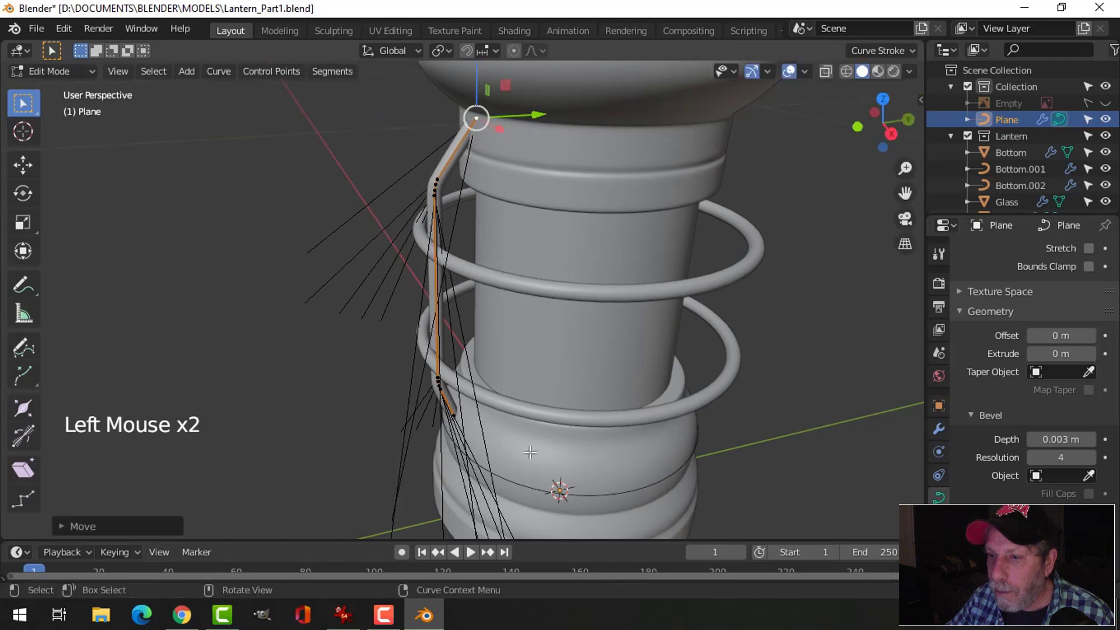
# Step: Move the bar's lower end point along Y in to the base's shoulder and finish editing the curve
pyautogui.click(453, 418)
pyautogui.moveTo(453, 419); pyautogui.dragTo(504, 429, button='middle')
pyautogui.keyDown('shift'); pyautogui.moveTo(503, 365); pyautogui.dragTo(473, 243, button='middle'); pyautogui.keyUp('shift')
pyautogui.moveTo(486, 296); pyautogui.dragTo(538, 296)
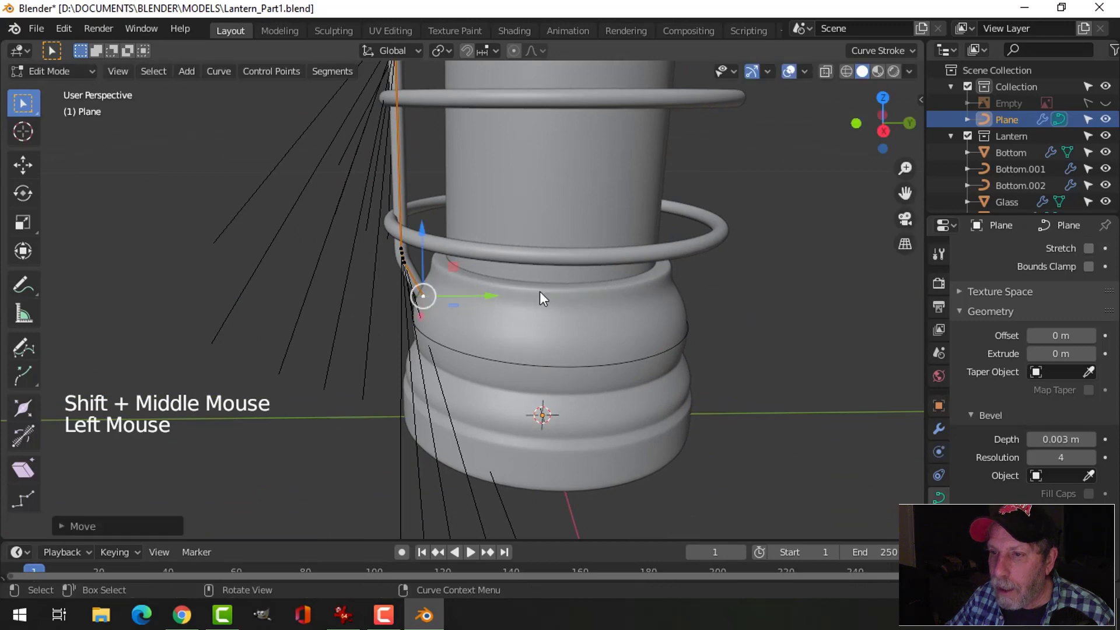
pyautogui.press('Tab')
pyautogui.scroll(-3, 519, 295)
pyautogui.hotkey('alt', 'a')
# Step: Nudge the vertical guard bar slightly sideways along the X axis
pyautogui.moveTo(497, 296); pyautogui.dragTo(391, 293, button='middle')
pyautogui.scroll(-2, 662, 304)
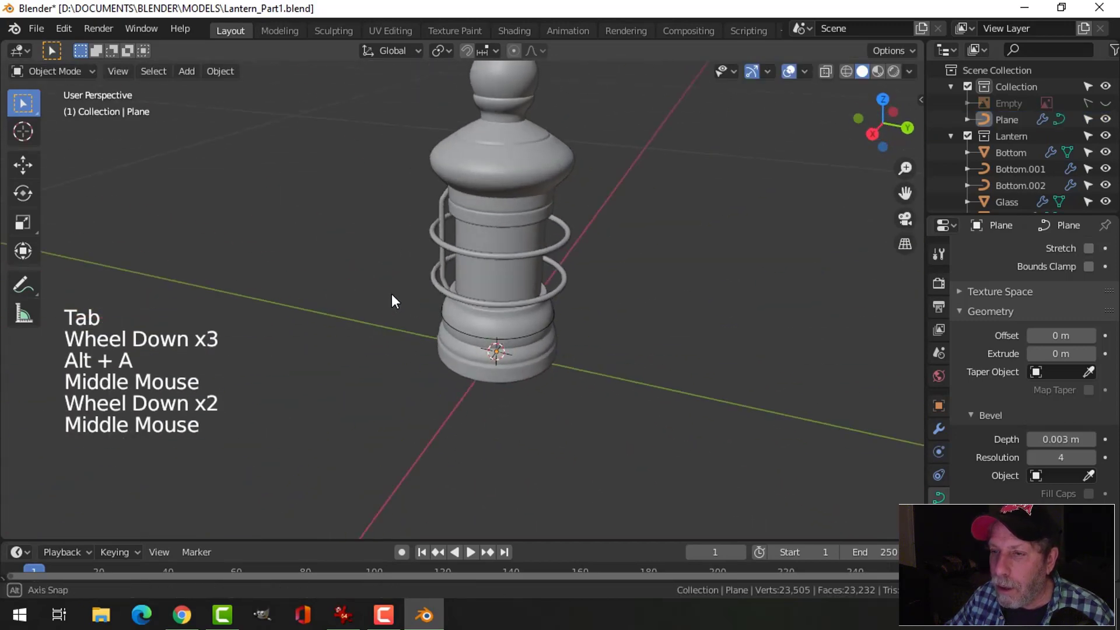
pyautogui.scroll(3, 479, 243)
pyautogui.moveTo(478, 243); pyautogui.dragTo(554, 278, button='middle')
pyautogui.scroll(1, 538, 230)
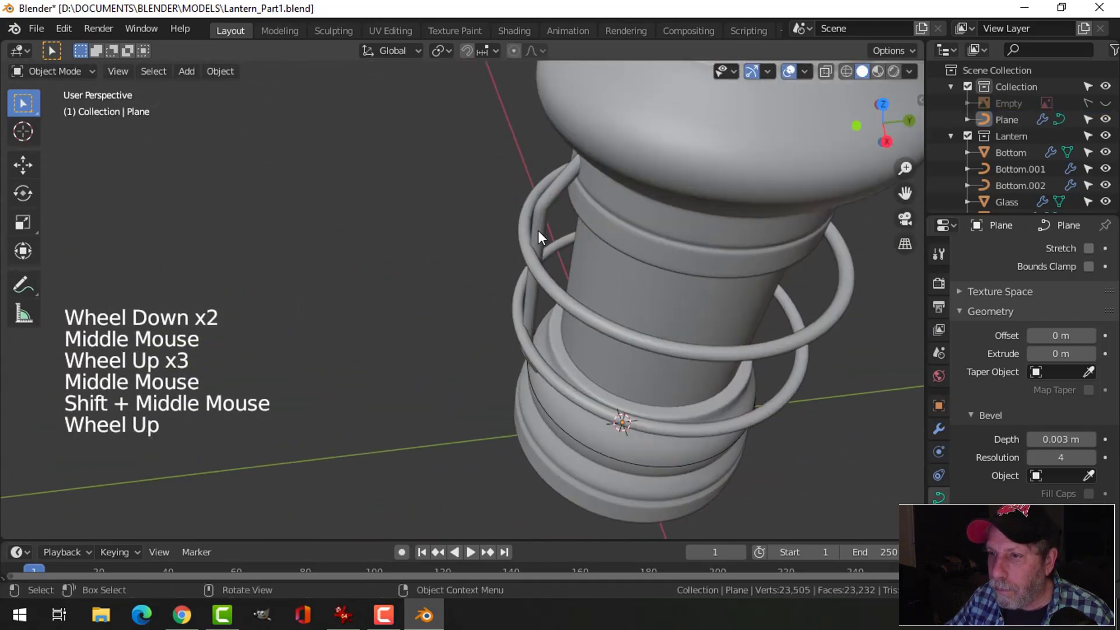
pyautogui.click(538, 230)
pyautogui.moveTo(538, 229); pyautogui.dragTo(614, 279, button='middle')
pyautogui.moveTo(696, 459)
pyautogui.mouseDown()
pyautogui.moveTo(684, 466)
pyautogui.moveTo(698, 467)
pyautogui.mouseUp()
pyautogui.hotkey('alt', 'a')
pyautogui.moveTo(670, 304); pyautogui.dragTo(735, 302, button='middle')
pyautogui.scroll(-3, 670, 318)
pyautogui.moveTo(671, 318); pyautogui.dragTo(714, 290, button='middle')
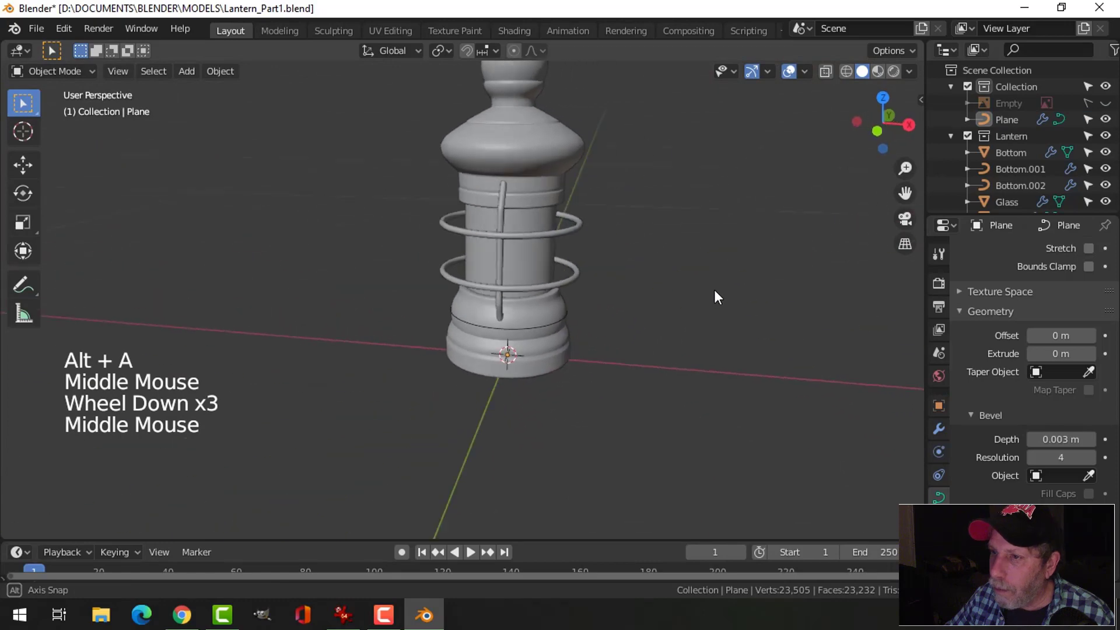
pyautogui.scroll(3, 635, 306)
pyautogui.moveTo(636, 306)
pyautogui.mouseDown(button='middle')
pyautogui.moveTo(545, 248)
pyautogui.moveTo(629, 288)
pyautogui.mouseUp(button='middle')
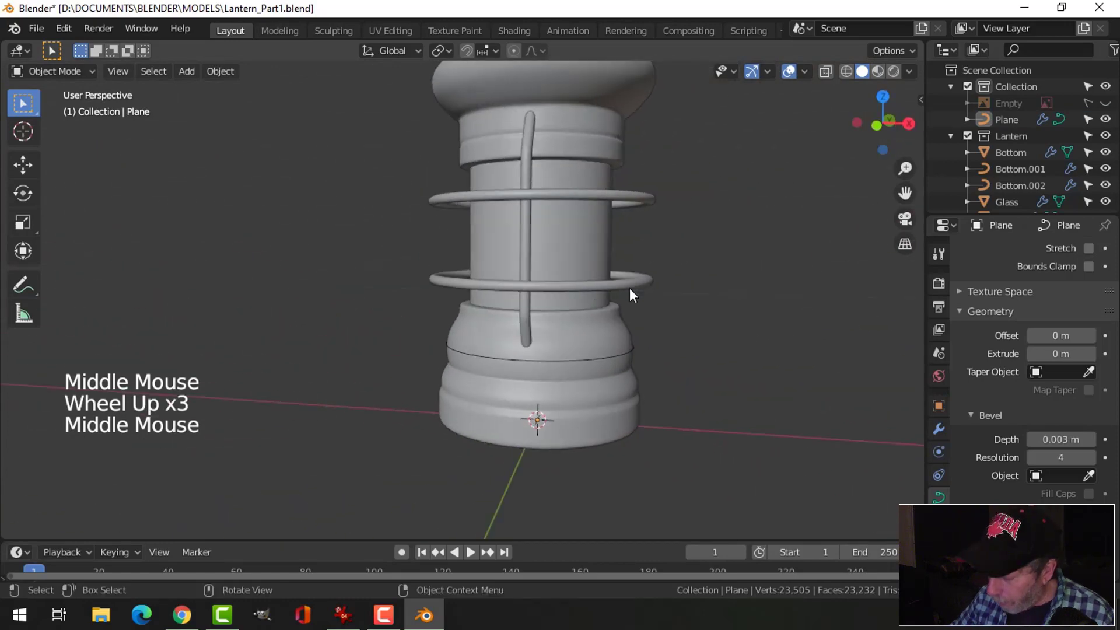
# Step: Save the lantern file
pyautogui.press('KP_1')
pyautogui.scroll(1, 628, 285)
pyautogui.scroll(-3, 628, 285)
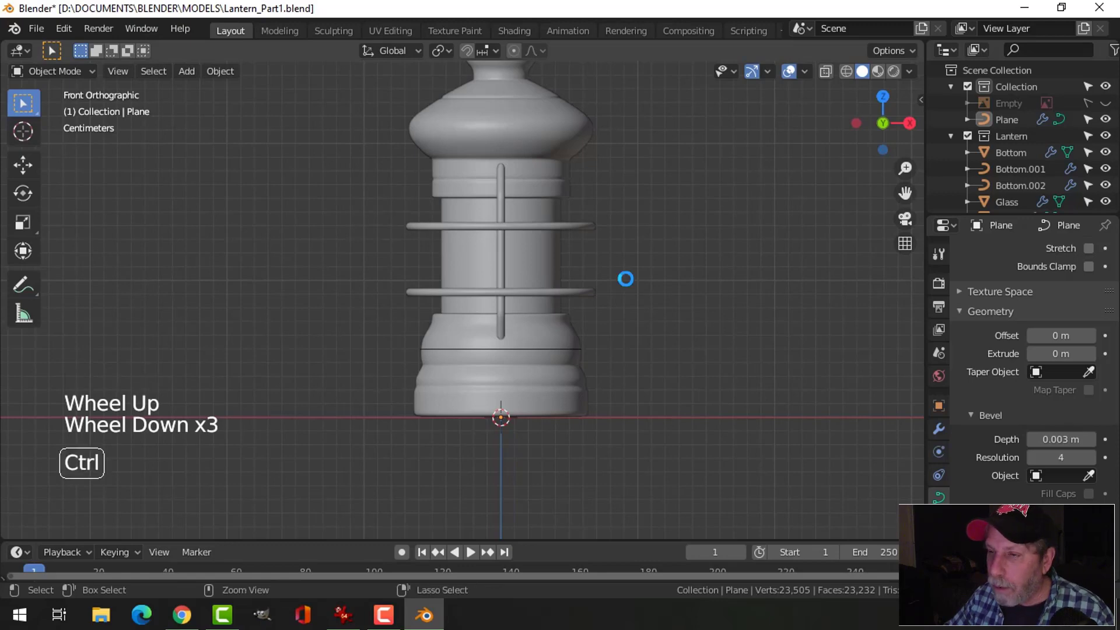
pyautogui.hotkey('ctrl', 's')
# Step: Compare the vertical guard bar with the guard wires in the lantern reference image
pyautogui.click(503, 205)
pyautogui.moveTo(600, 230); pyautogui.dragTo(713, 303, button='middle')
pyautogui.press('KP_1')
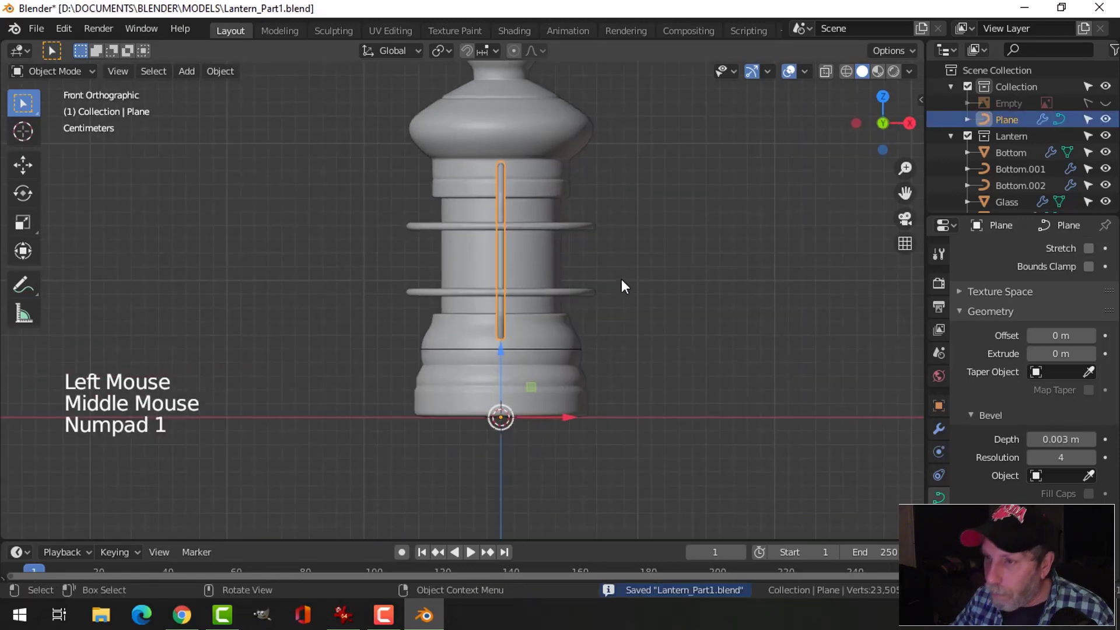
pyautogui.click(343, 614)
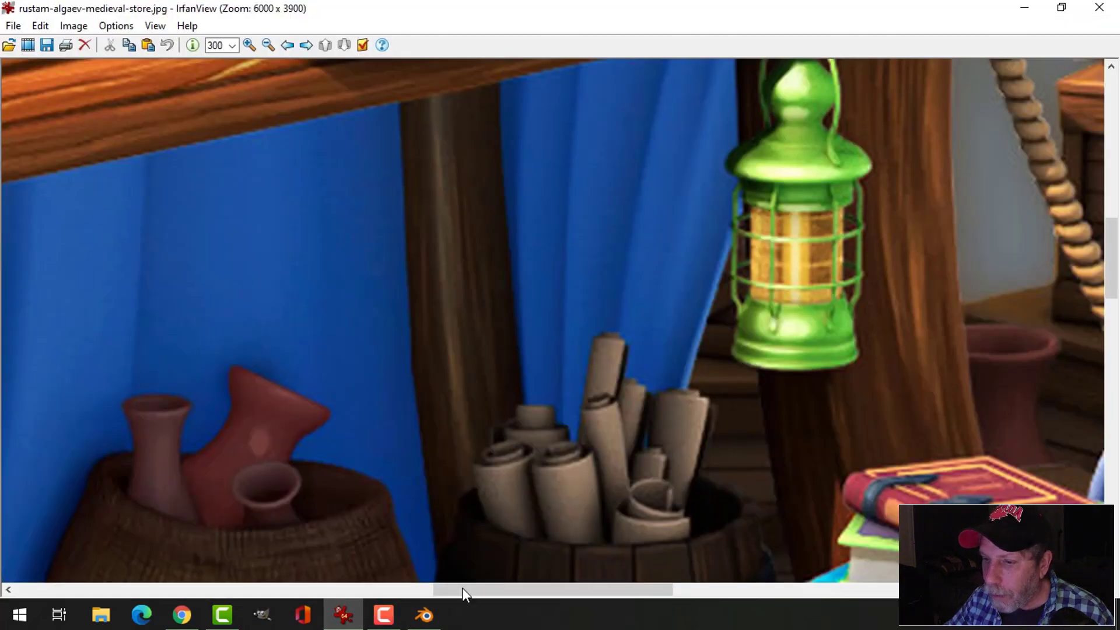
pyautogui.click(424, 614)
pyautogui.click(562, 175)
pyautogui.moveTo(681, 254); pyautogui.dragTo(613, 346, button='middle')
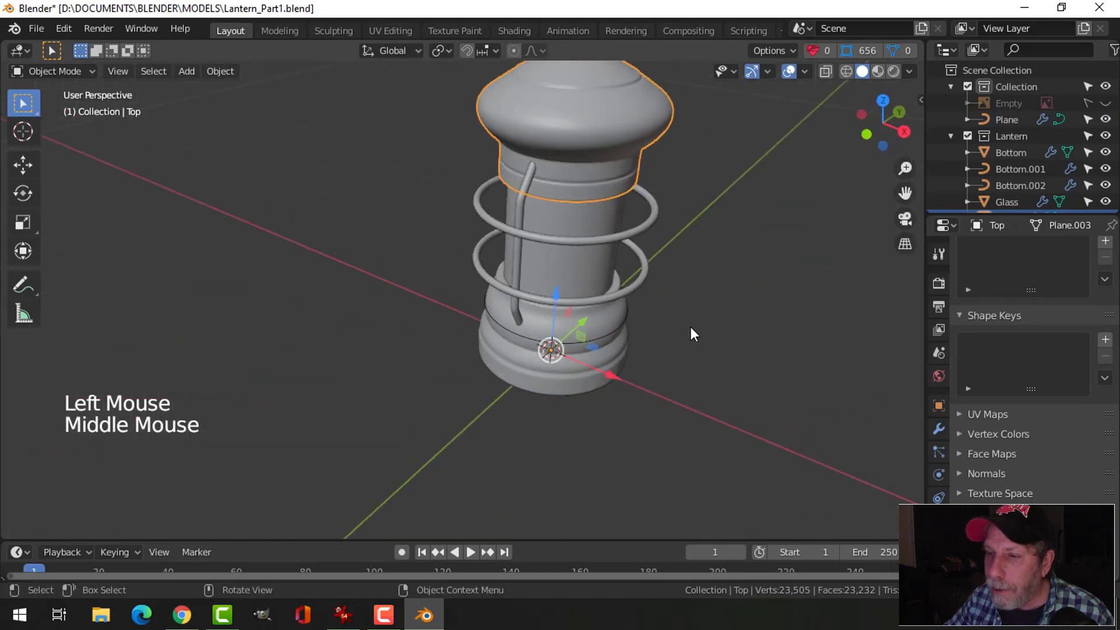
# Step: Select the vertical guard bar in top view and set the transform pivot point to the 3D Cursor
pyautogui.click(525, 207)
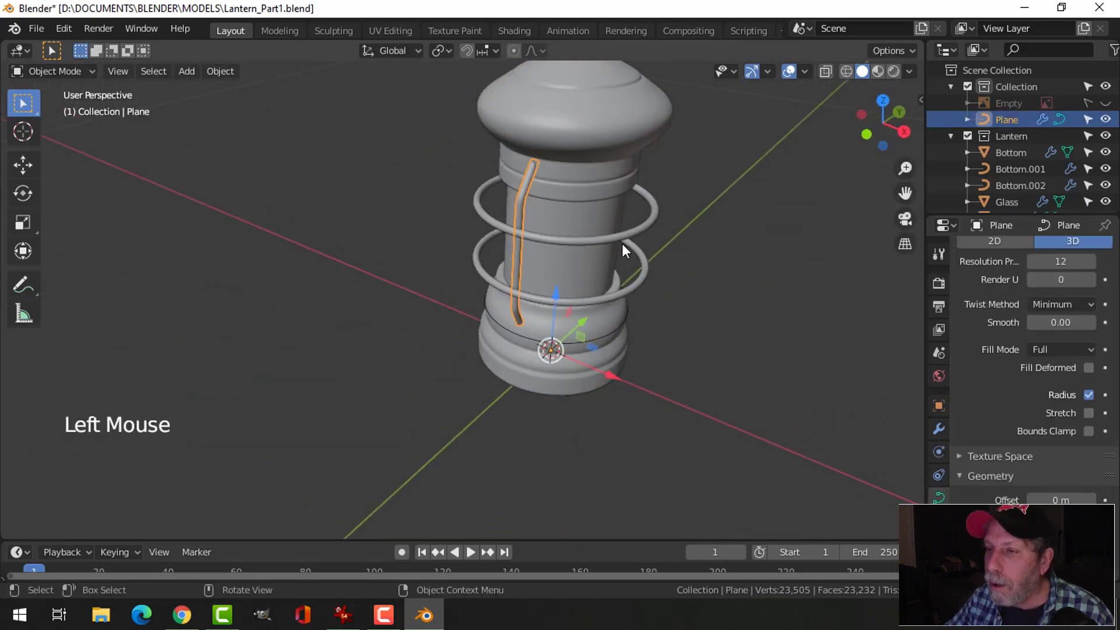
pyautogui.press('KP_7')
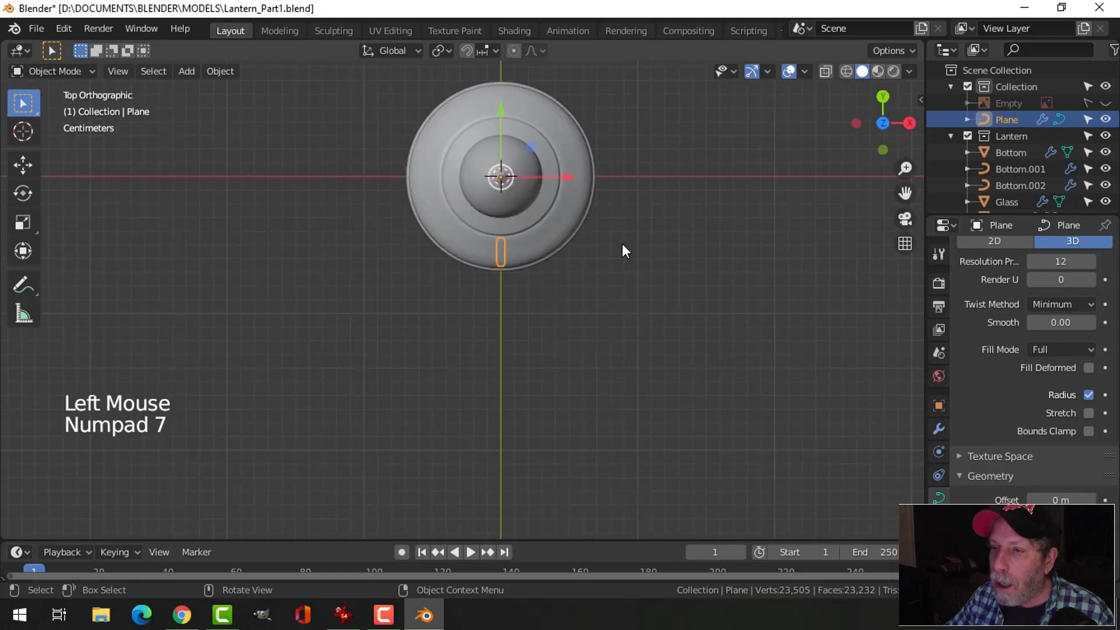
pyautogui.scroll(2, 436, 122)
pyautogui.click(442, 51)
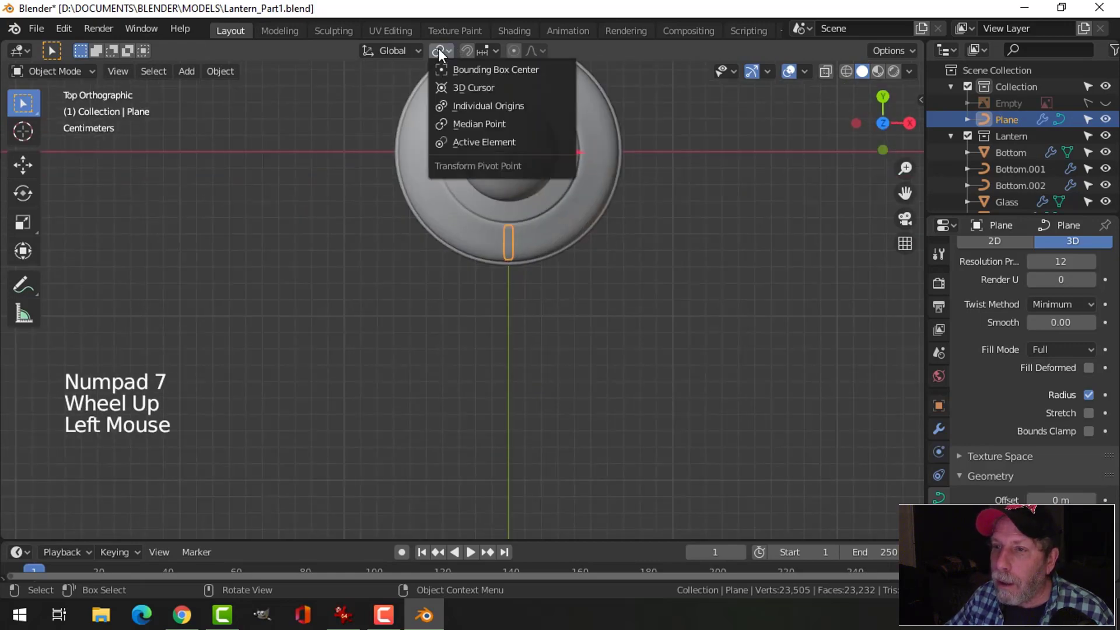
pyautogui.click(452, 86)
# Step: Duplicate the vertical guard bar and rotate the copy 60° around the Z axis
pyautogui.scroll(-2, 605, 234)
pyautogui.keyDown('shift'); pyautogui.moveTo(604, 230); pyautogui.dragTo(604, 268, button='middle'); pyautogui.keyUp('shift')
pyautogui.hotkey('shift', 'd')
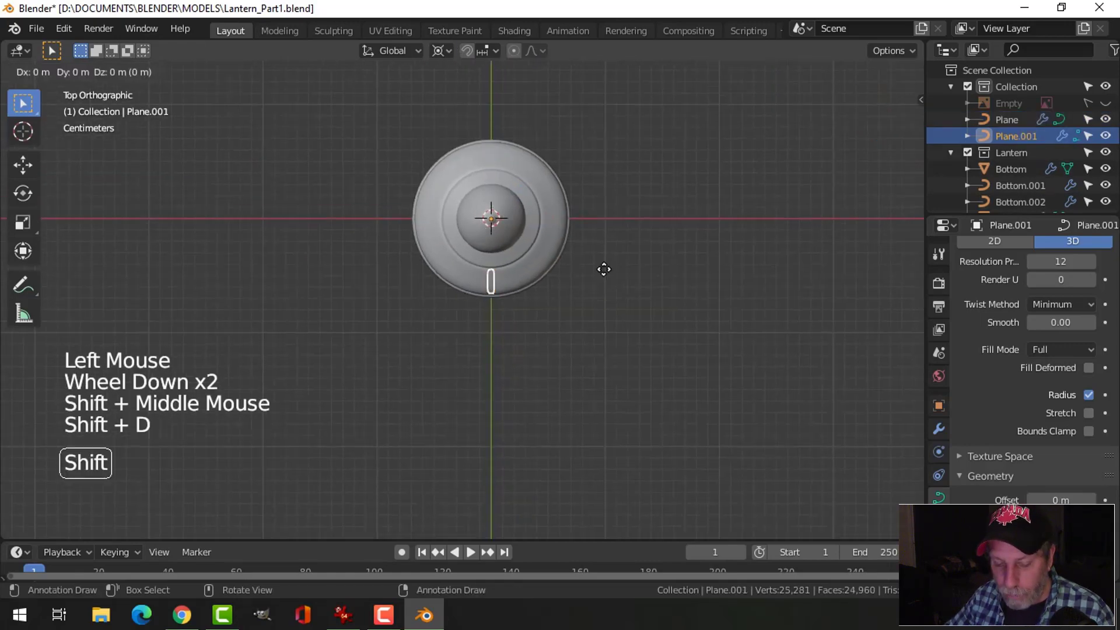
pyautogui.press('r')
pyautogui.press('z')
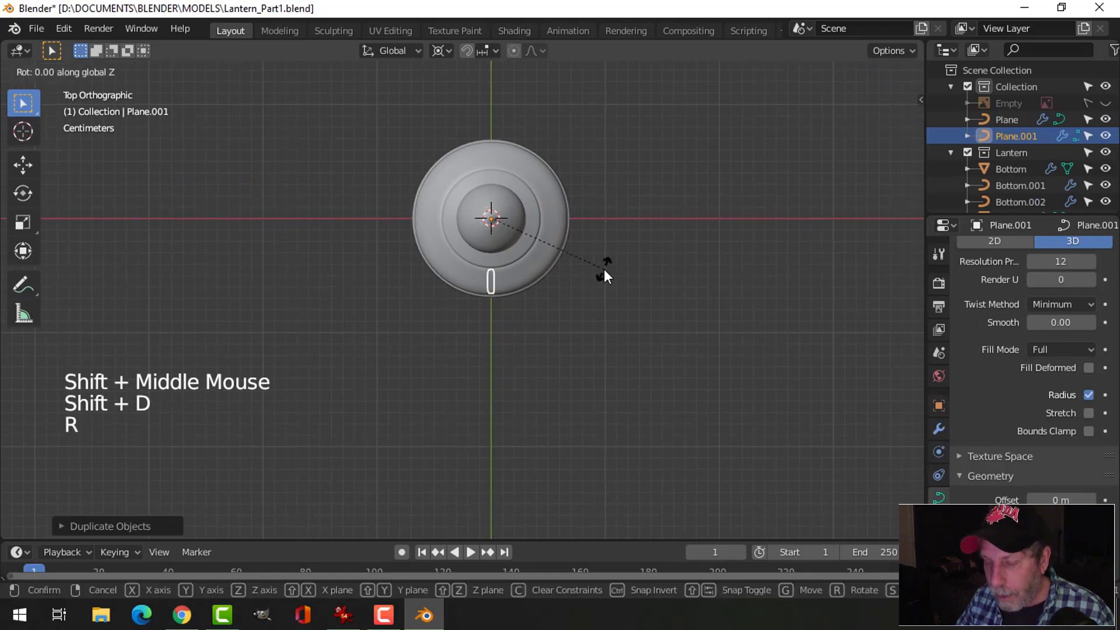
pyautogui.write('60')
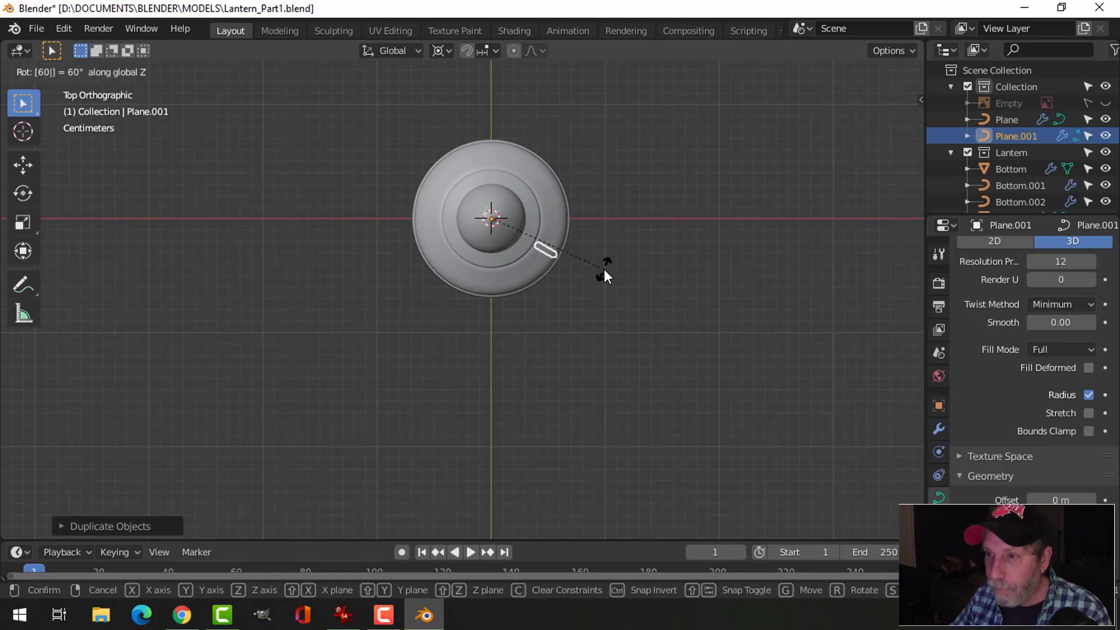
pyautogui.press('Return')
# Step: Duplicate the rotated bar and turn the new copy another 60° around the Z axis
pyautogui.moveTo(656, 320); pyautogui.dragTo(635, 263, button='middle')
pyautogui.press('KP_7')
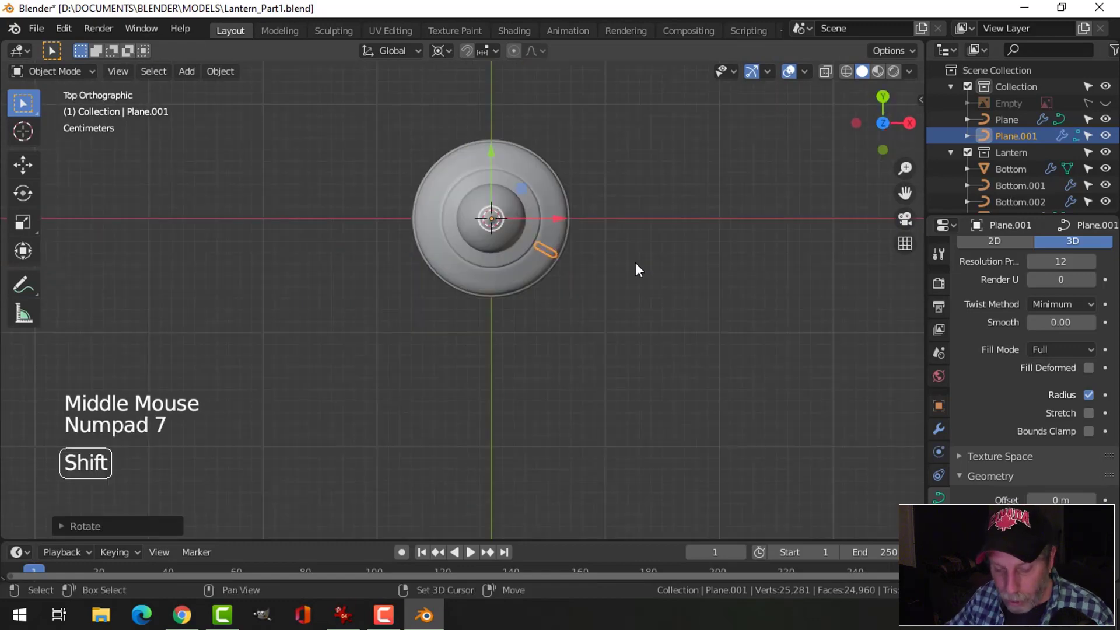
pyautogui.hotkey('shift', 'd')
pyautogui.press('r')
pyautogui.write('z')
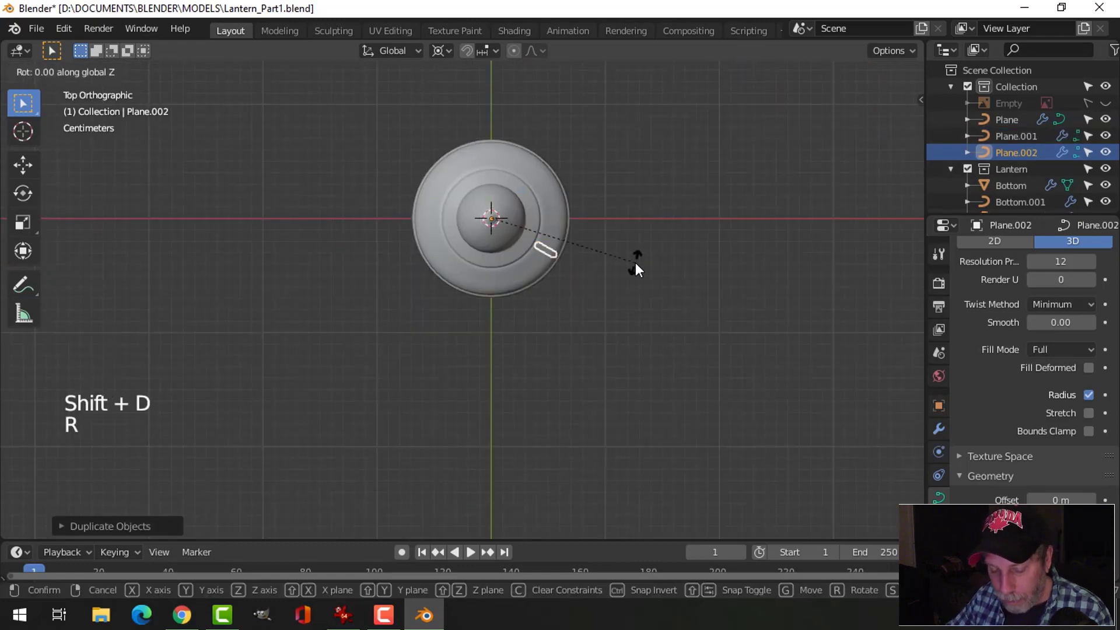
pyautogui.write('60')
pyautogui.press('Return')
# Step: Add three more guard bar copies, each rotated a further 60° around Z, to complete the ring of six bars
pyautogui.hotkey('shift', 'd')
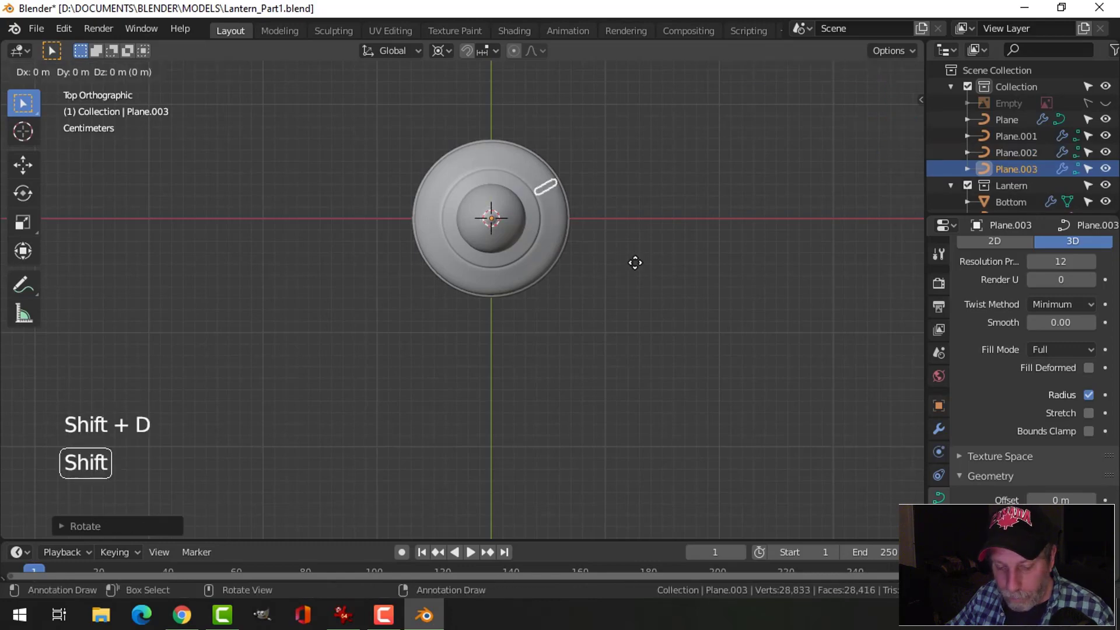
pyautogui.write('r60')
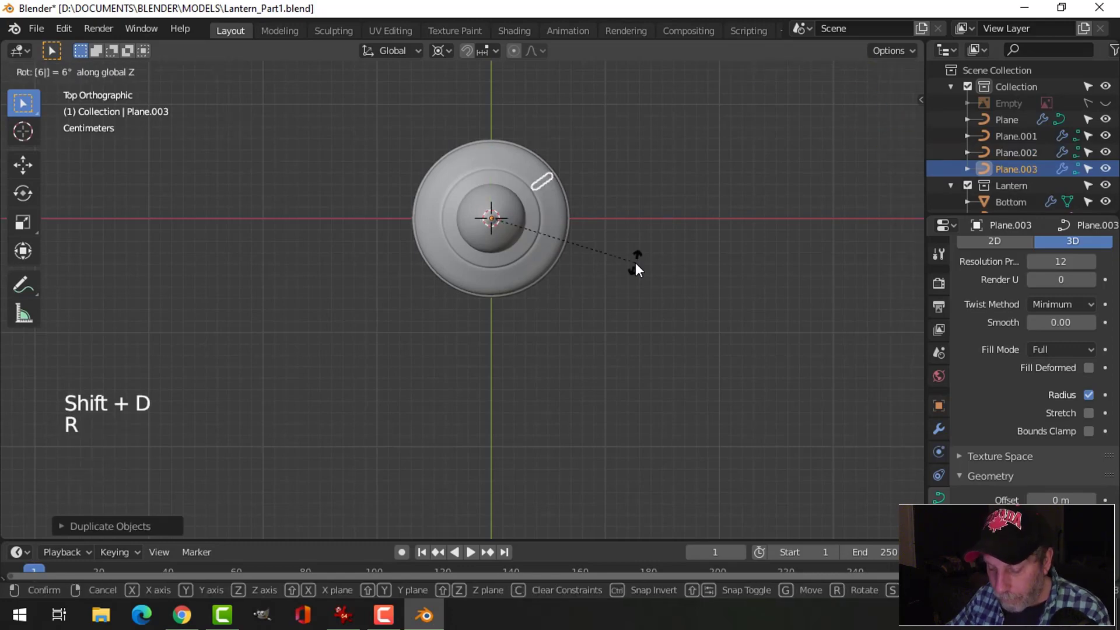
pyautogui.press('Return')
pyautogui.hotkey('shift', 'd')
pyautogui.press('r')
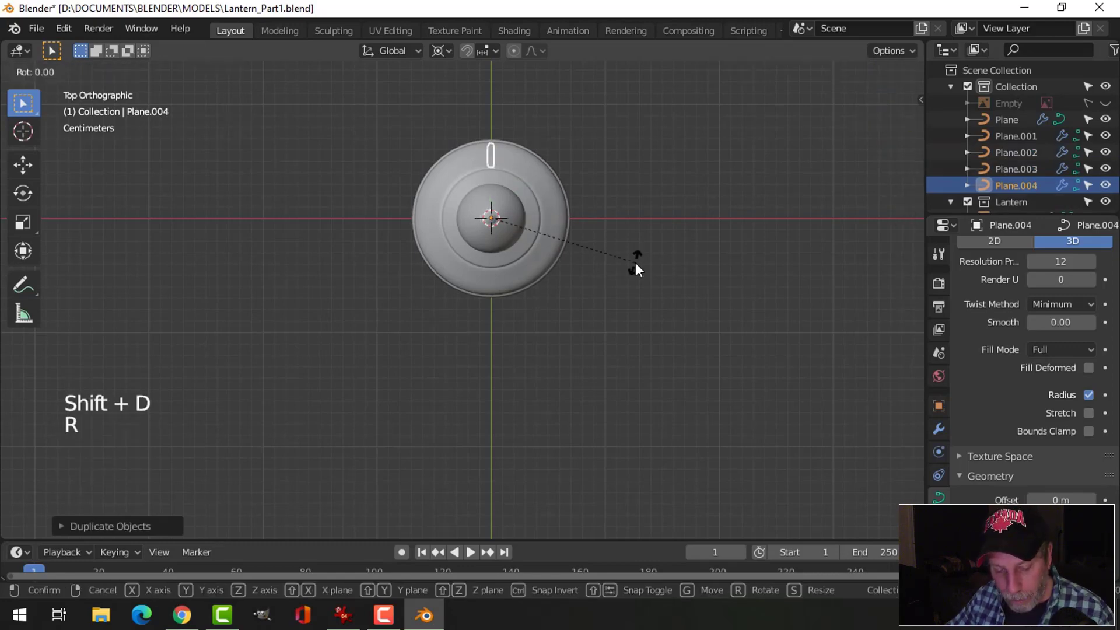
pyautogui.write('60')
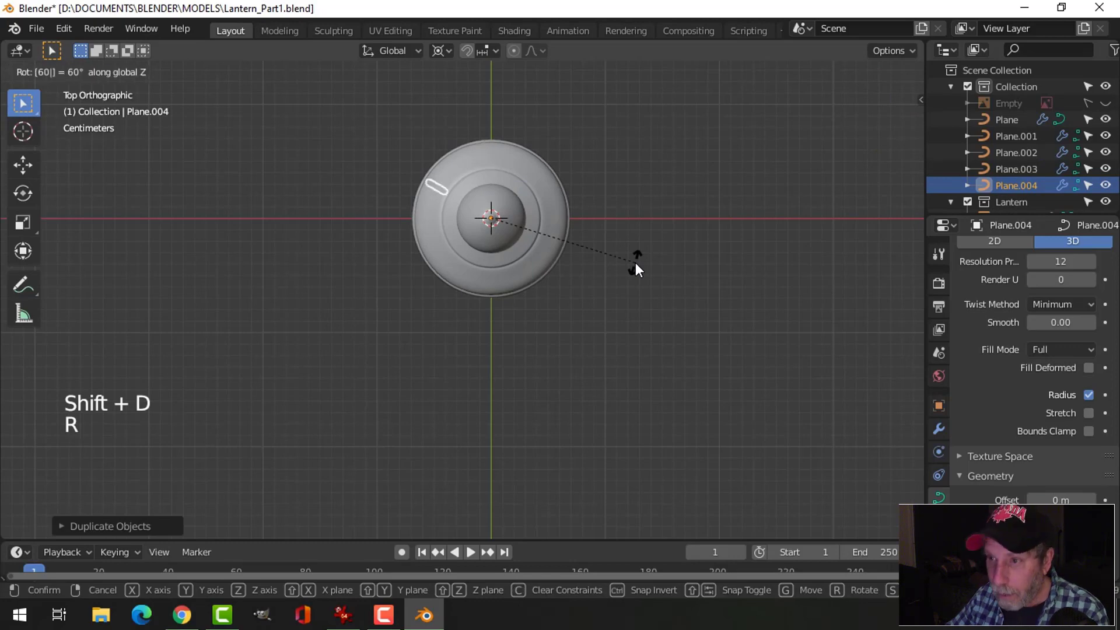
pyautogui.press('Return')
pyautogui.hotkey('shift', 'd')
pyautogui.press('r')
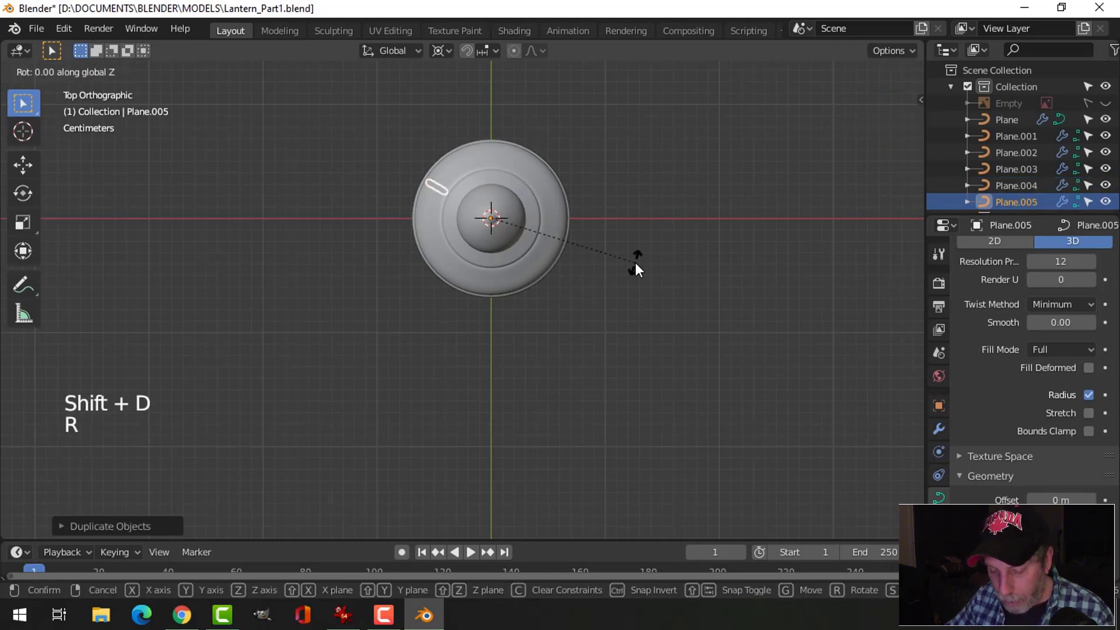
pyautogui.write('60')
pyautogui.press('Return')
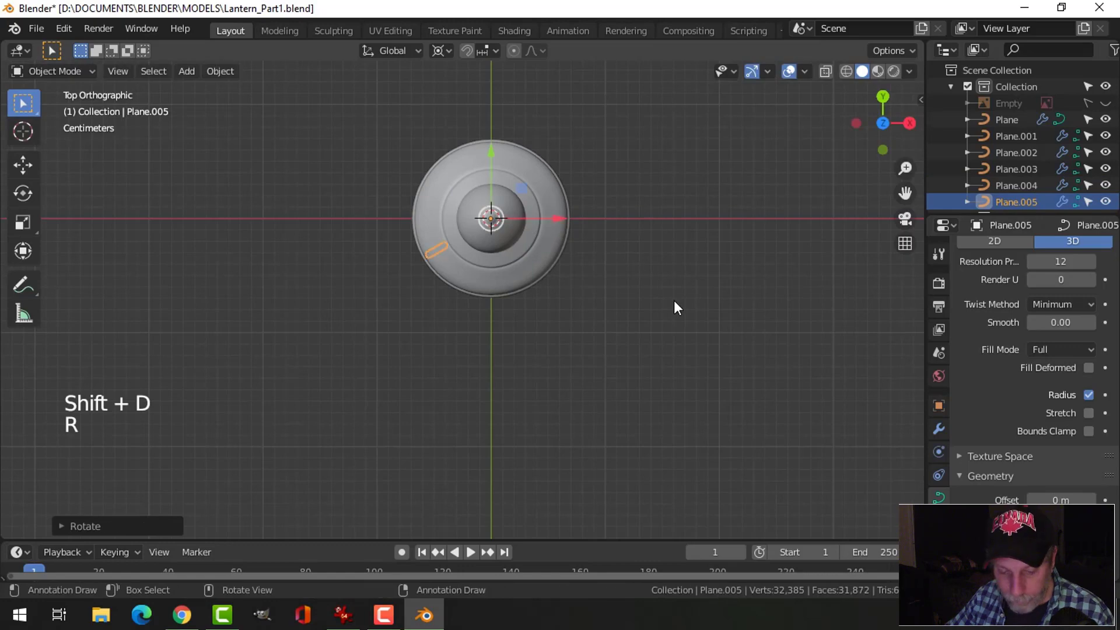
# Step: Deselect the bars, inspect the wire guard from several angles and compare it with the lantern reference image
pyautogui.hotkey('alt', 'a')
pyautogui.moveTo(674, 300); pyautogui.dragTo(602, 268, button='middle')
pyautogui.scroll(-3, 628, 263)
pyautogui.scroll(2, 625, 295)
pyautogui.moveTo(602, 268)
pyautogui.mouseDown(button='middle')
pyautogui.moveTo(575, 285)
pyautogui.moveTo(526, 250)
pyautogui.moveTo(462, 241)
pyautogui.moveTo(435, 256)
pyautogui.moveTo(545, 286)
pyautogui.moveTo(662, 261)
pyautogui.moveTo(645, 326)
pyautogui.moveTo(597, 219)
pyautogui.moveTo(642, 250)
pyautogui.moveTo(566, 215)
pyautogui.moveTo(535, 253)
pyautogui.moveTo(474, 222)
pyautogui.moveTo(469, 204)
pyautogui.moveTo(456, 236)
pyautogui.moveTo(540, 283)
pyautogui.moveTo(507, 320)
pyautogui.moveTo(585, 293)
pyautogui.moveTo(604, 264)
pyautogui.moveTo(588, 280)
pyautogui.mouseUp(button='middle')
pyautogui.scroll(2, 574, 286)
pyautogui.scroll(-3, 641, 251)
pyautogui.scroll(-2, 563, 220)
pyautogui.scroll(2, 607, 263)
pyautogui.moveTo(588, 280); pyautogui.dragTo(623, 250, button='middle')
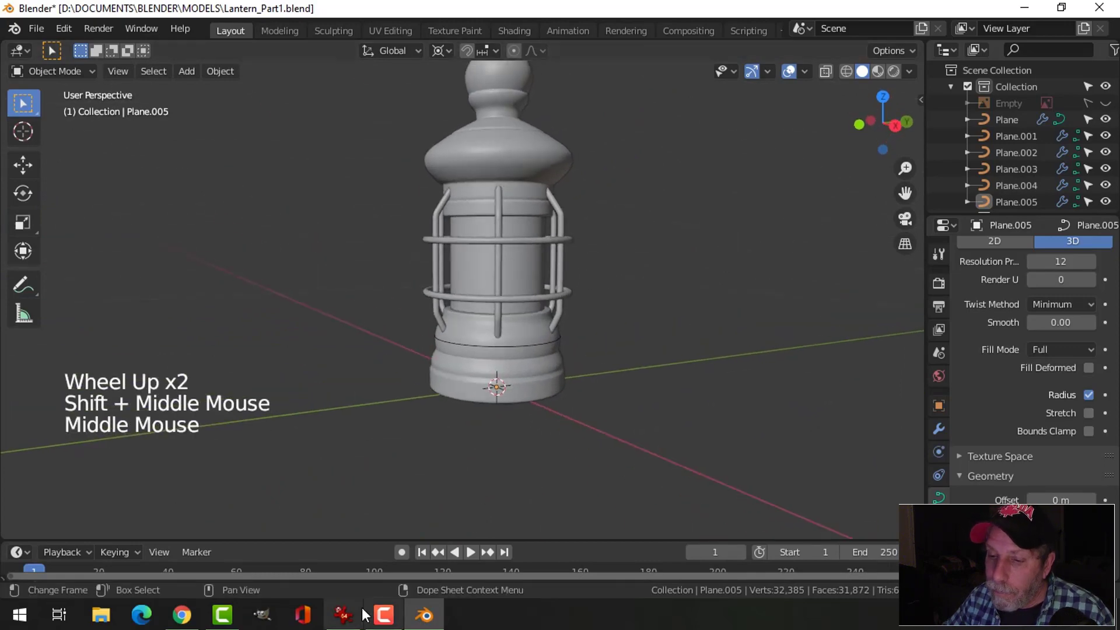
pyautogui.click(343, 615)
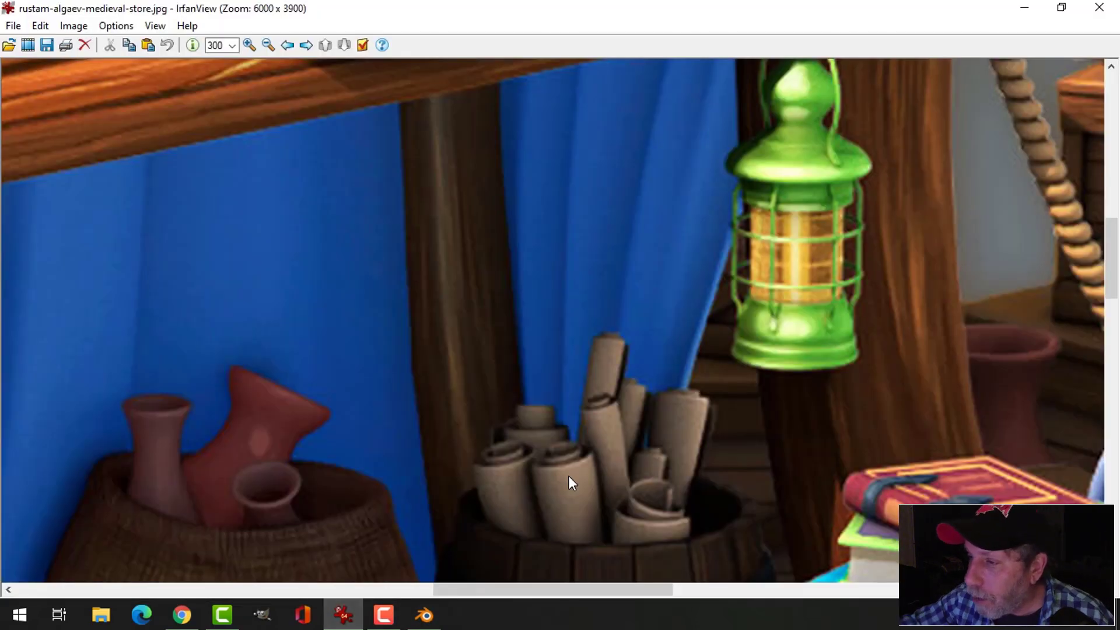
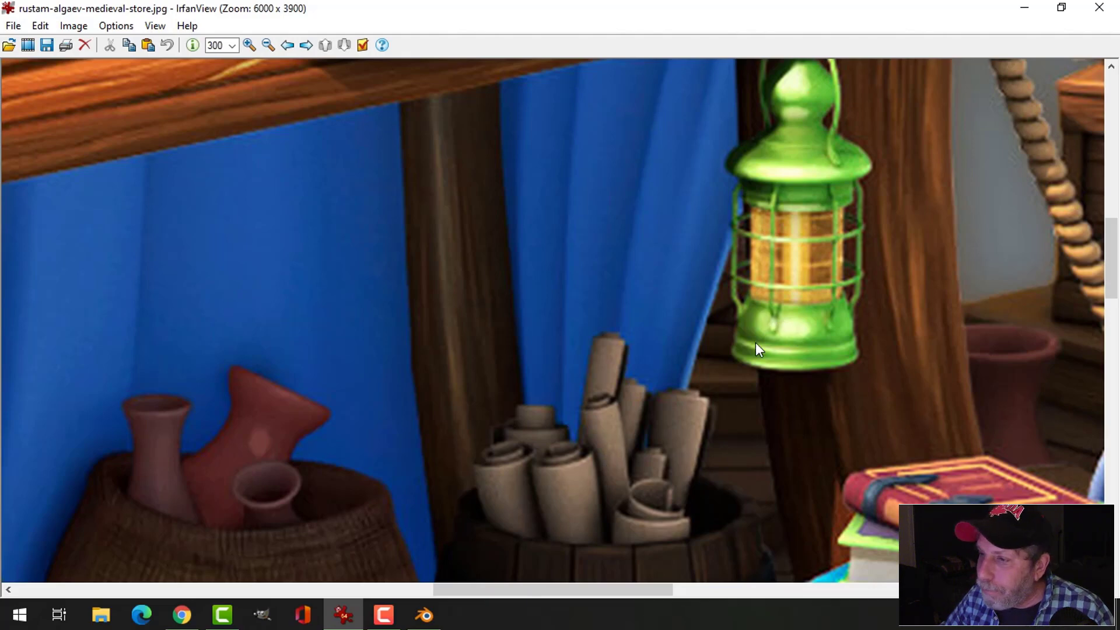
pyautogui.click(426, 615)
# Step: Snap the 3D cursor to the lower end point of the original front guard bar's curve and leave curve editing
pyautogui.moveTo(561, 318); pyautogui.dragTo(530, 348, button='middle')
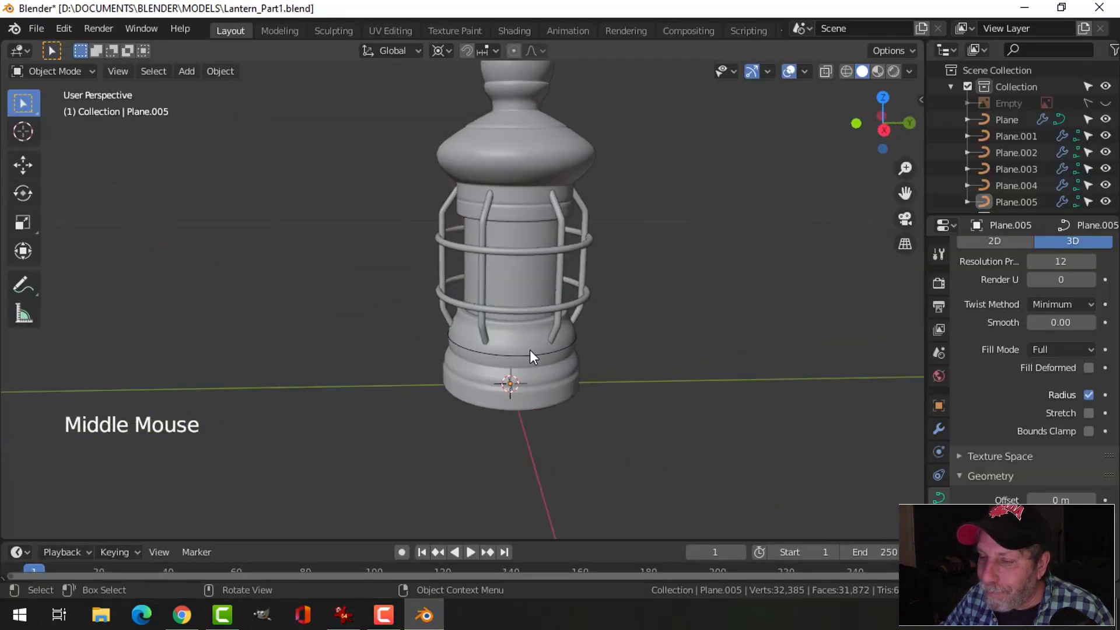
pyautogui.scroll(1, 530, 349)
pyautogui.press('KP_1')
pyautogui.scroll(1, 496, 356)
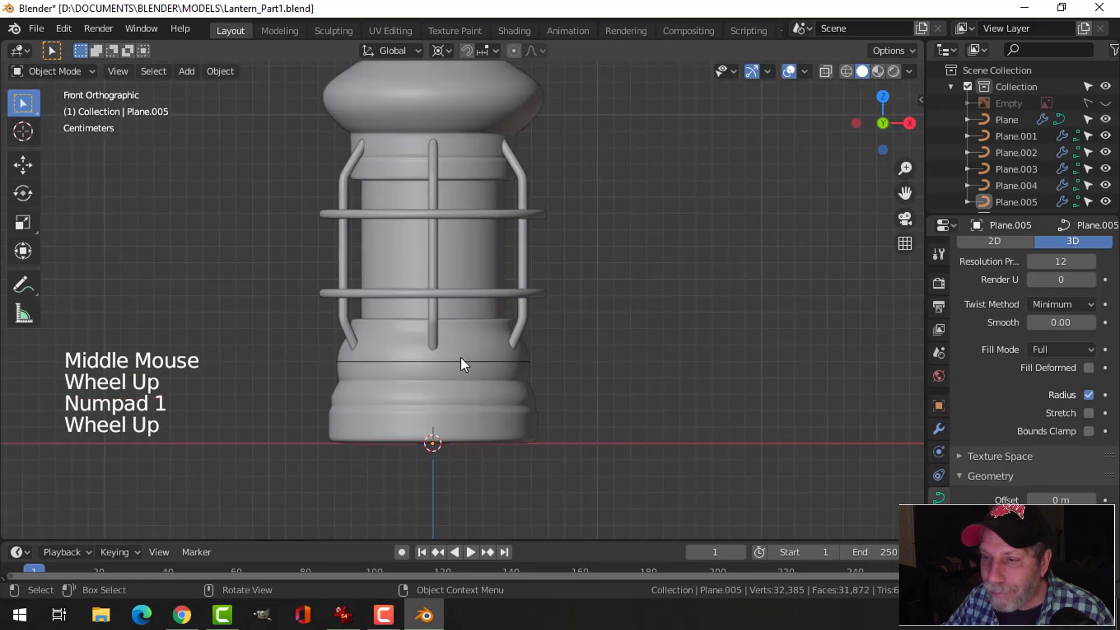
pyautogui.click(435, 338)
pyautogui.press('Tab')
pyautogui.moveTo(531, 362); pyautogui.dragTo(473, 376, button='middle')
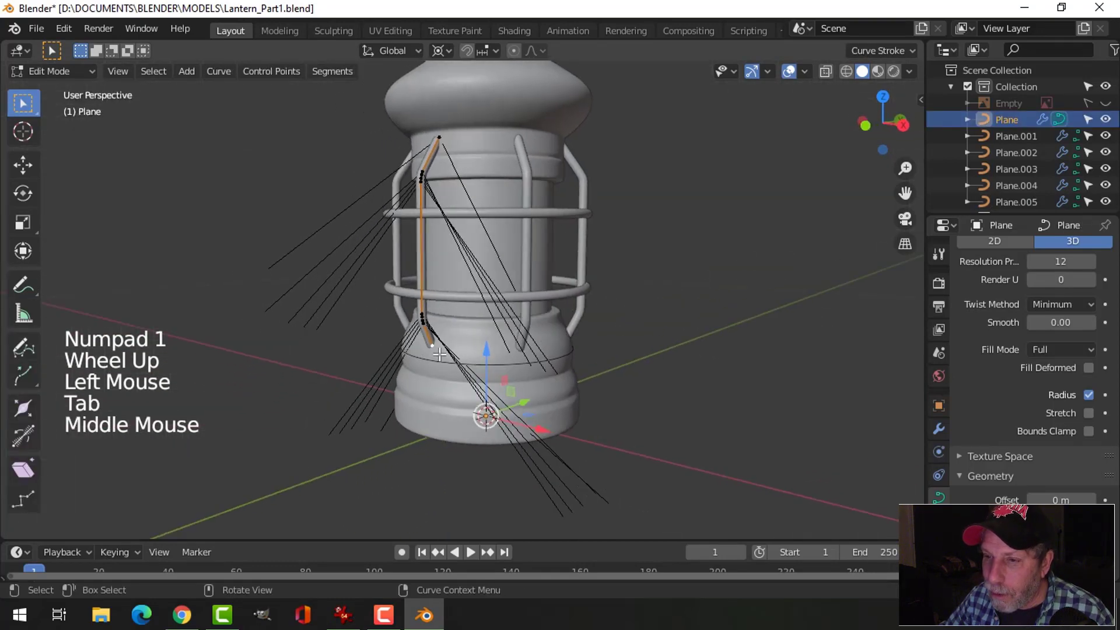
pyautogui.hotkey('alt', 'a')
pyautogui.click(435, 347)
pyautogui.hotkey('shift', 's')
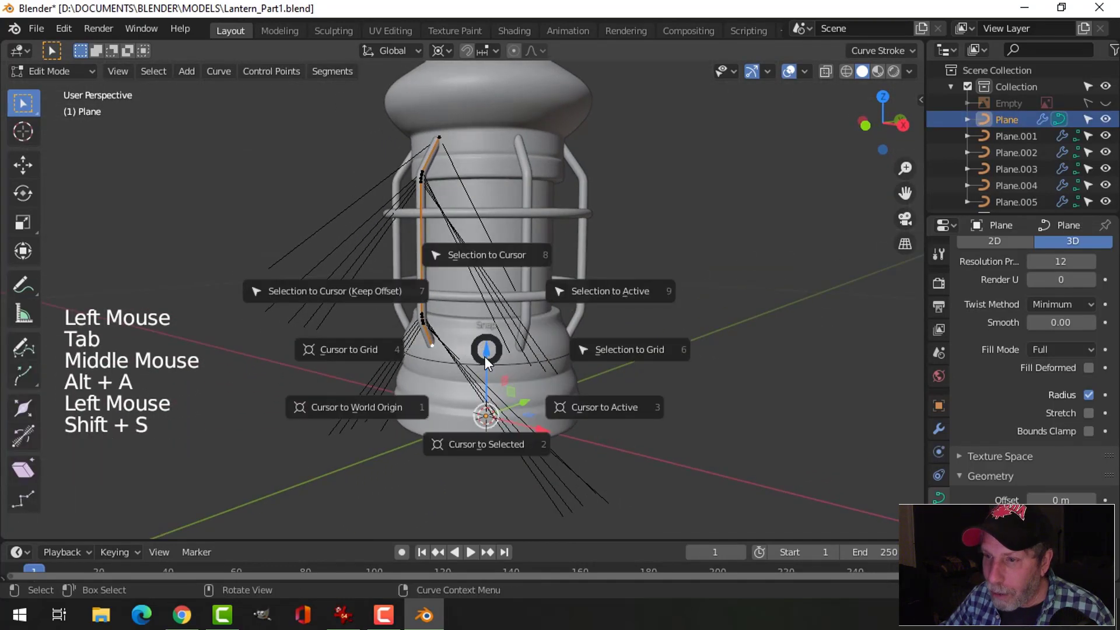
pyautogui.click(461, 446)
pyautogui.hotkey('alt', 'a')
pyautogui.press('Tab')
# Step: Add a cube at the bar's lower end and scale its mesh down to a small block just wider than the bar
pyautogui.hotkey('shift', 'a')
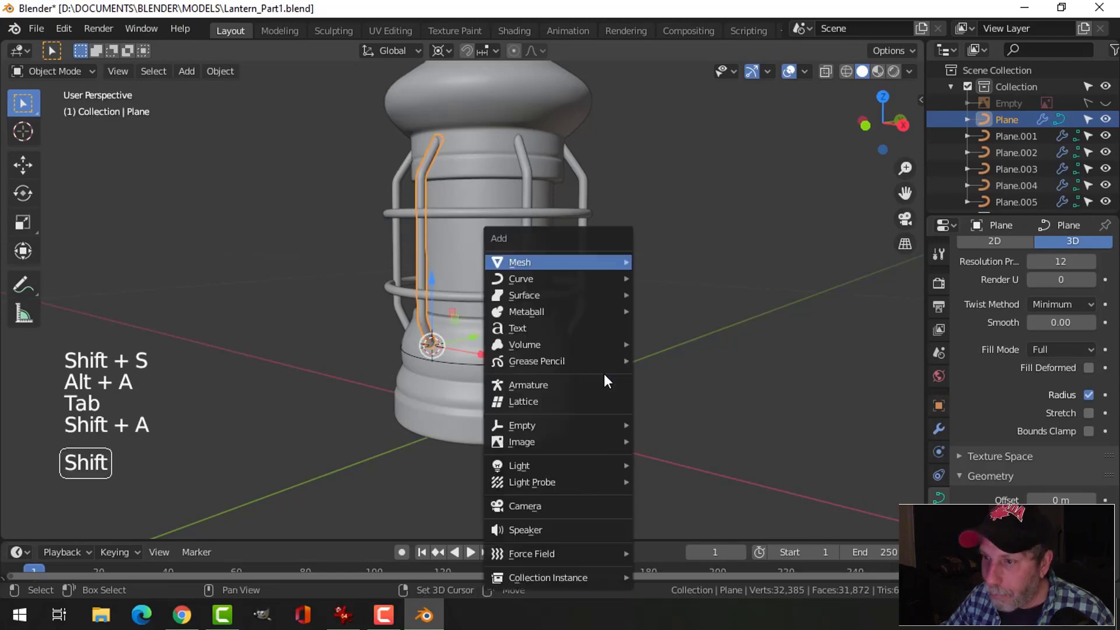
pyautogui.moveTo(558, 261)
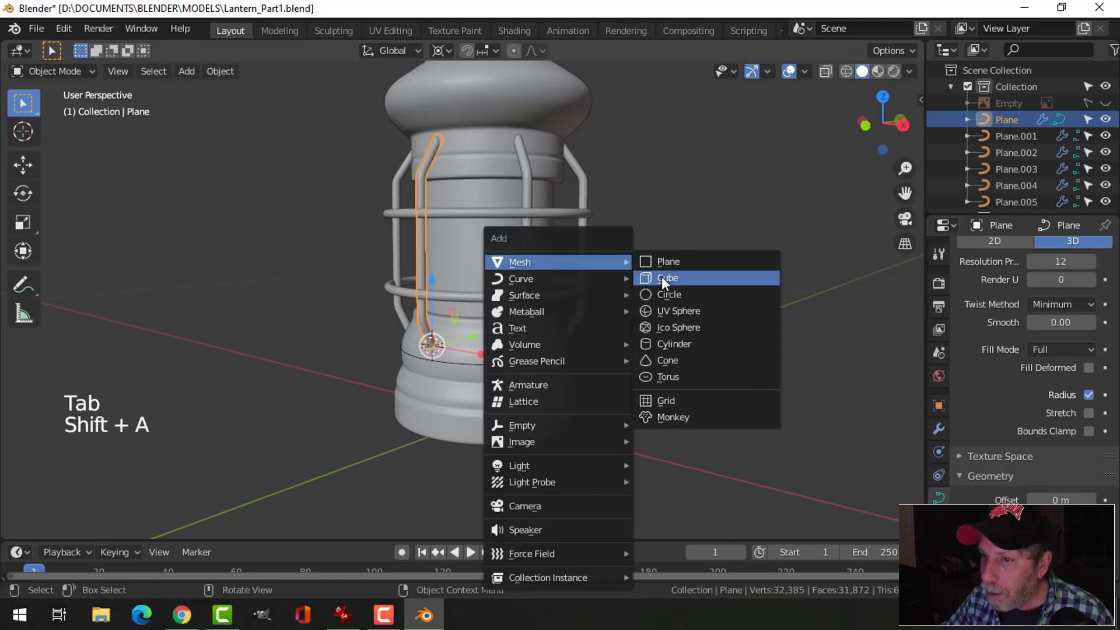
pyautogui.click(661, 277)
pyautogui.press('Tab')
pyautogui.press('s')
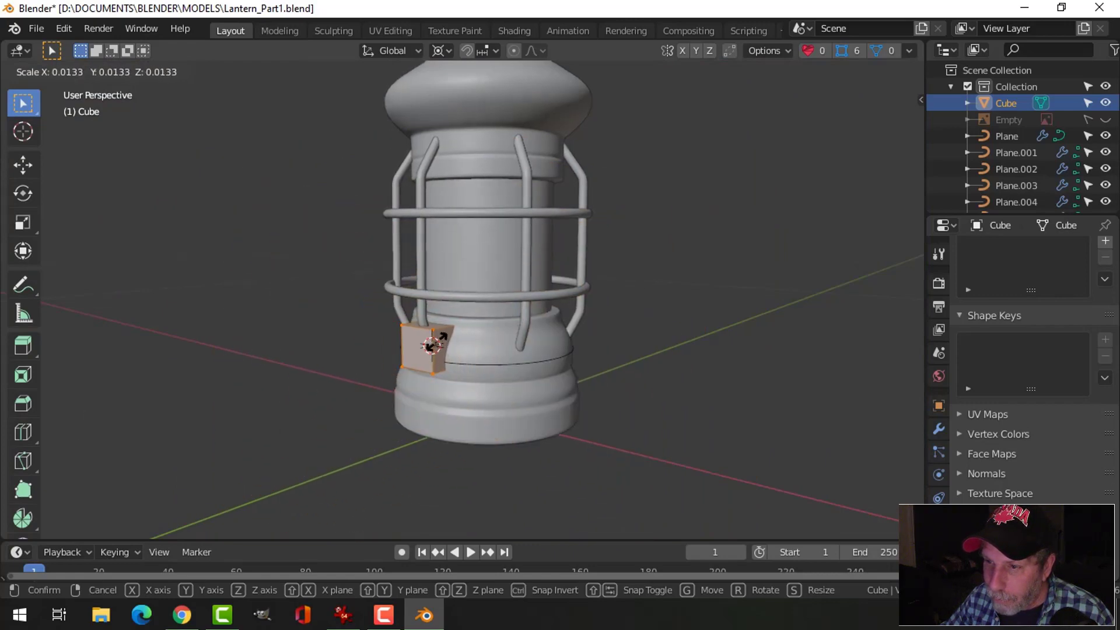
pyautogui.click(432, 345)
pyautogui.scroll(5, 490, 331)
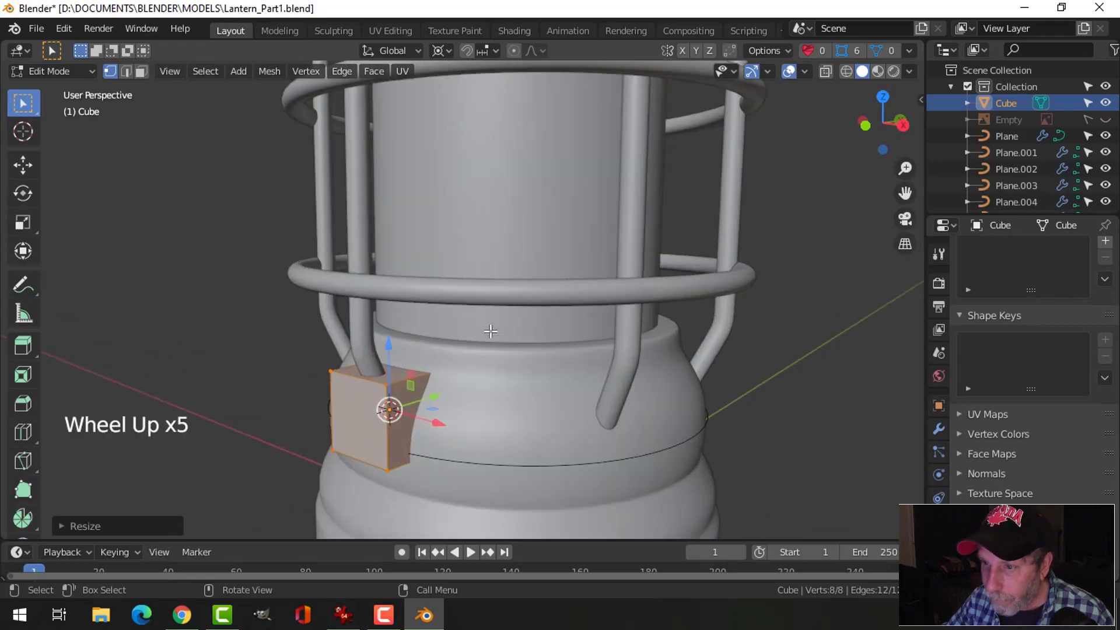
pyautogui.press('s')
pyautogui.click(480, 374)
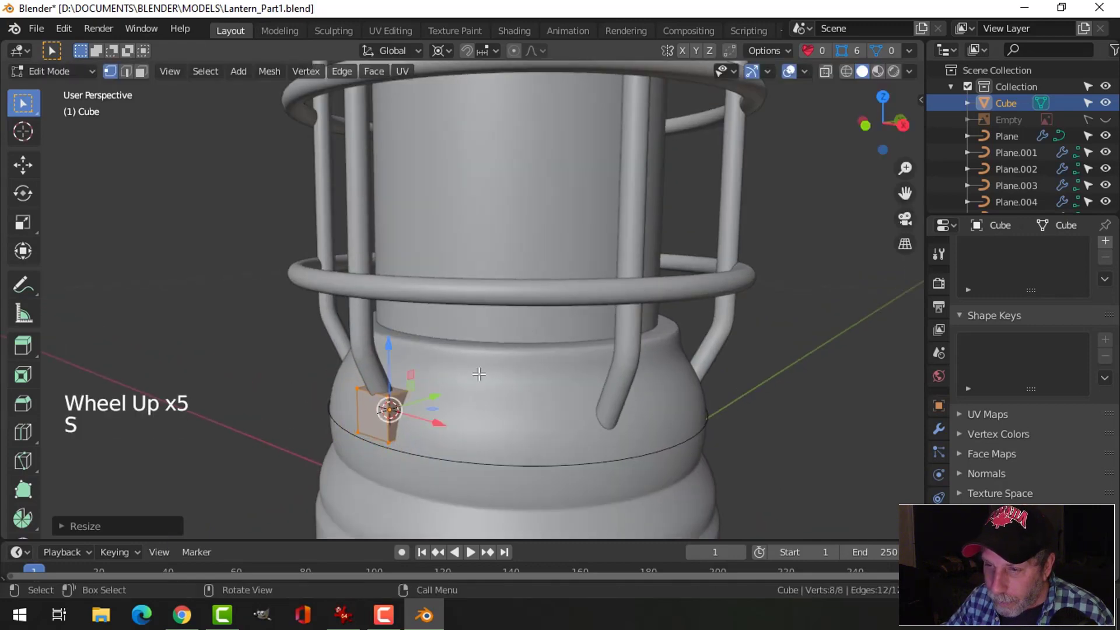
# Step: Move the small block's upper outer edge slightly outward along the Y axis
pyautogui.moveTo(480, 375); pyautogui.dragTo(439, 393, button='middle')
pyautogui.hotkey('alt', 'a')
pyautogui.keyDown('shift'); pyautogui.moveTo(439, 393); pyautogui.dragTo(457, 350, button='middle'); pyautogui.keyUp('shift')
pyautogui.press('2')
pyautogui.scroll(2, 426, 359)
pyautogui.click(391, 352)
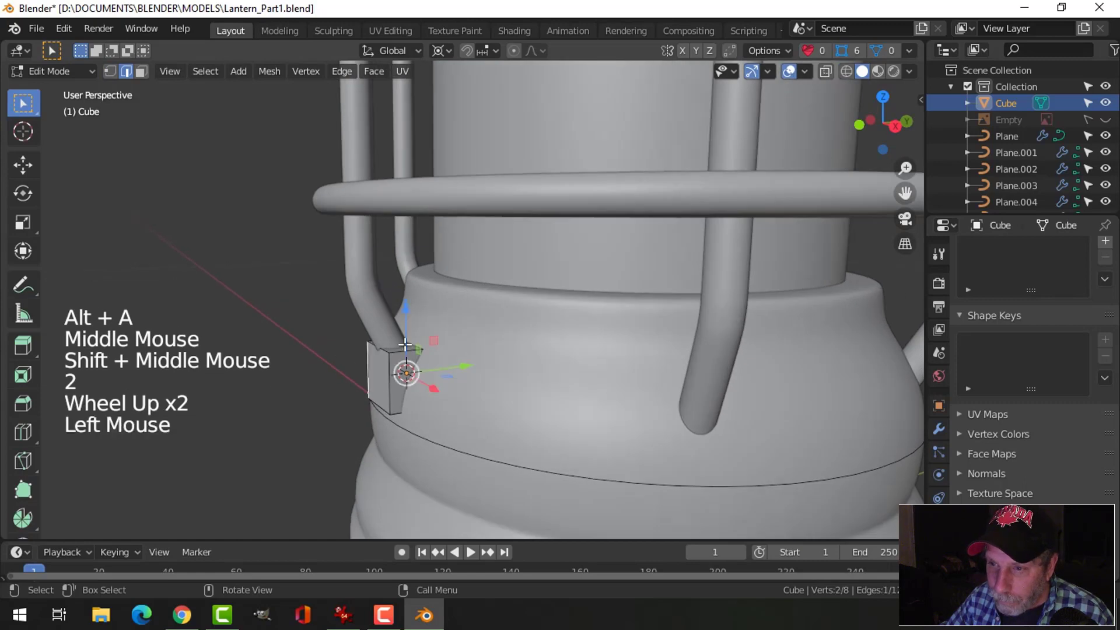
pyautogui.hotkey('alt', 'a')
pyautogui.click(437, 356)
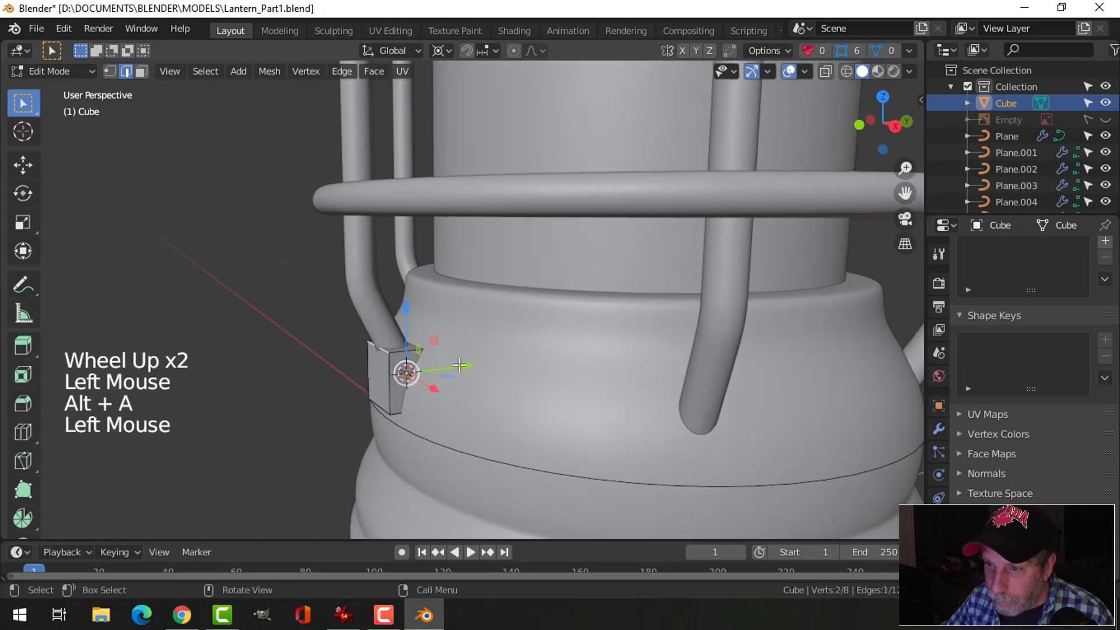
pyautogui.moveTo(460, 366); pyautogui.dragTo(445, 372)
pyautogui.hotkey('alt', 'a')
# Step: Move the block's lower outer edge inward along Y toward the base's shoulder and leave mesh editing
pyautogui.moveTo(470, 389); pyautogui.dragTo(459, 353, button='middle')
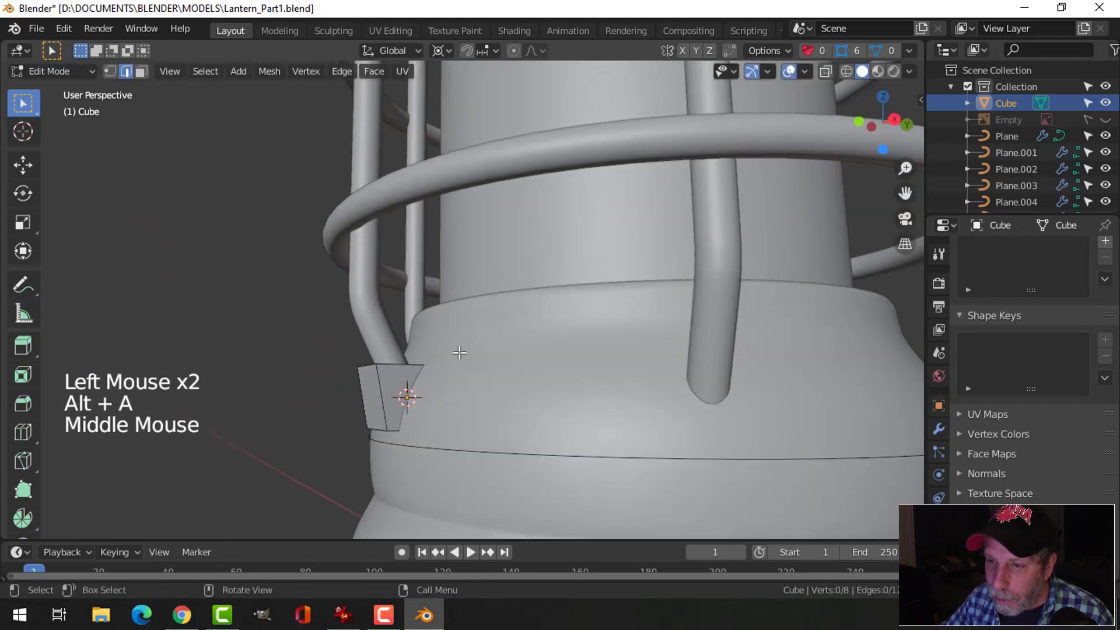
pyautogui.click(382, 429)
pyautogui.moveTo(470, 400); pyautogui.dragTo(480, 395)
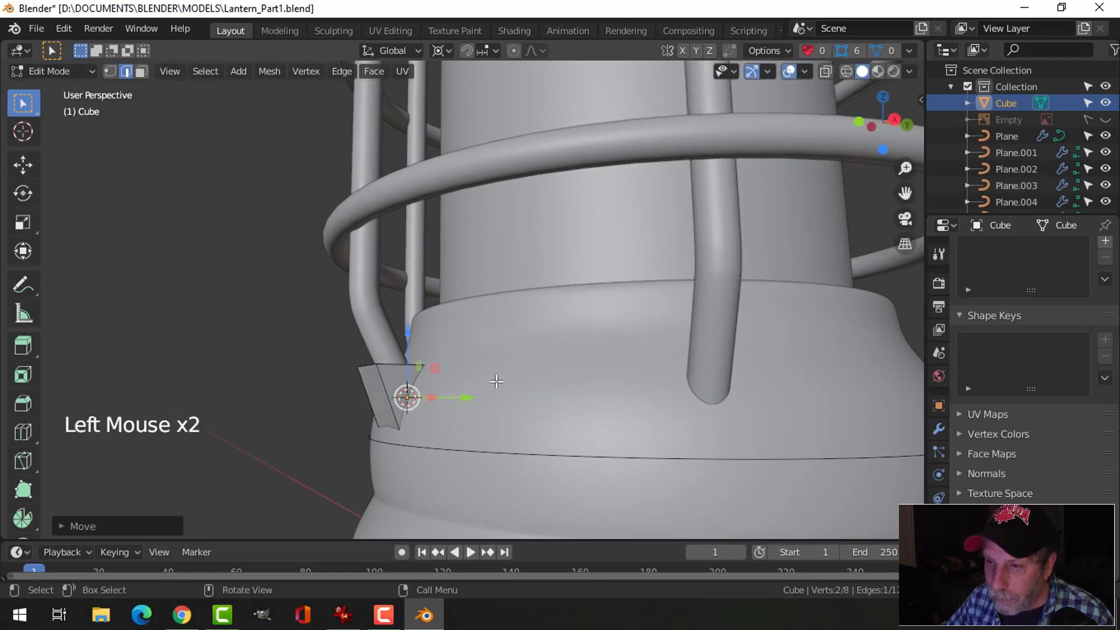
pyautogui.press('Tab')
# Step: Narrow the mounting block's whole mesh slightly along the X axis and leave mesh editing
pyautogui.moveTo(499, 387); pyautogui.dragTo(602, 446, button='middle')
pyautogui.moveTo(487, 408); pyautogui.dragTo(567, 375, button='middle')
pyautogui.press('Tab')
pyautogui.press('a')
pyautogui.press('s')
pyautogui.press('x')
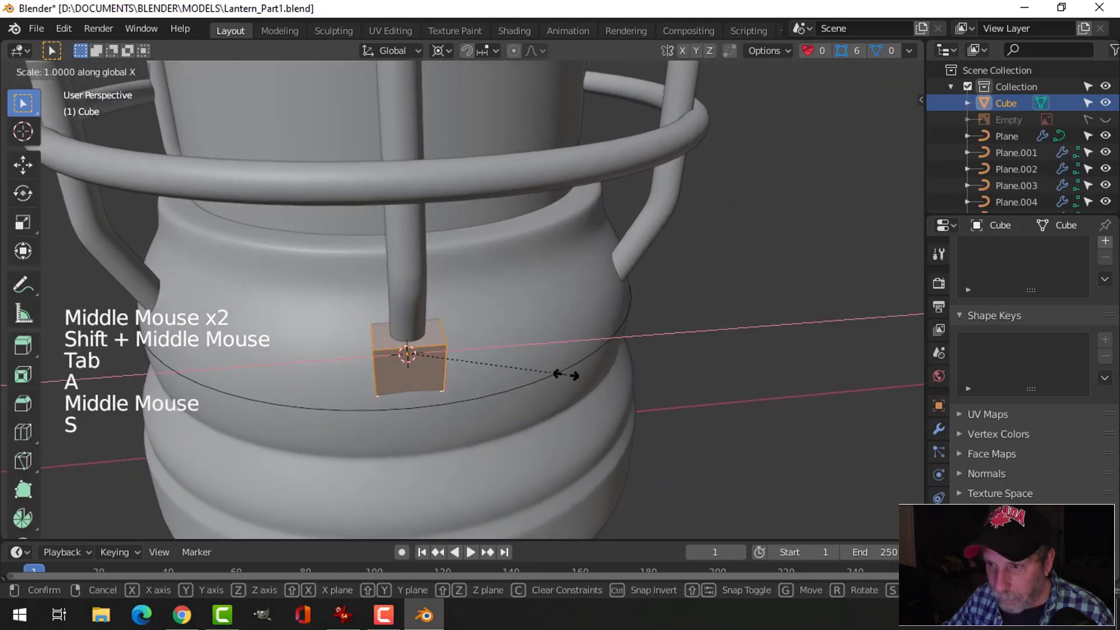
pyautogui.click(540, 374)
pyautogui.press('Tab')
# Step: Add a Bevel modifier to the mounting block with 3 segments and an offset of 0.01 m
pyautogui.moveTo(608, 383); pyautogui.dragTo(503, 359, button='middle')
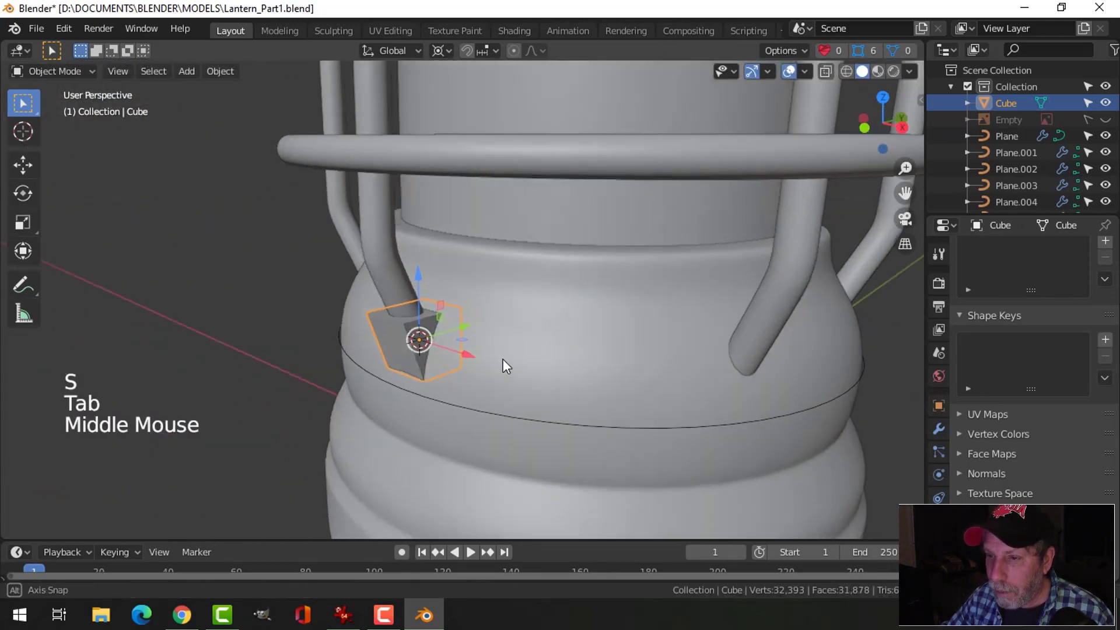
pyautogui.click(939, 430)
pyautogui.click(988, 252)
pyautogui.click(822, 306)
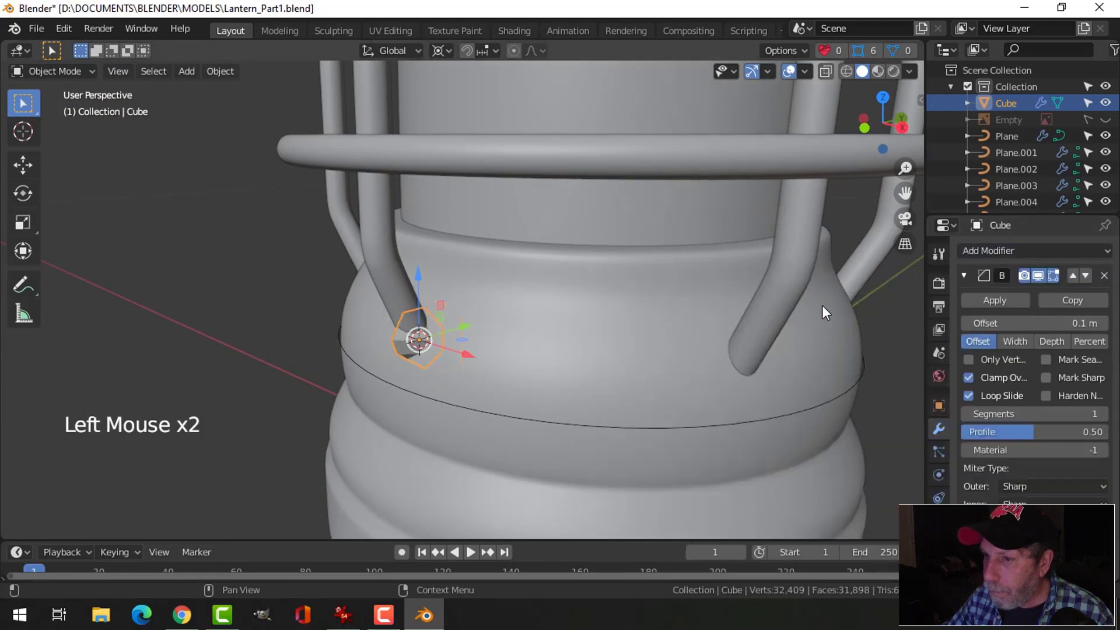
pyautogui.click(1103, 413)
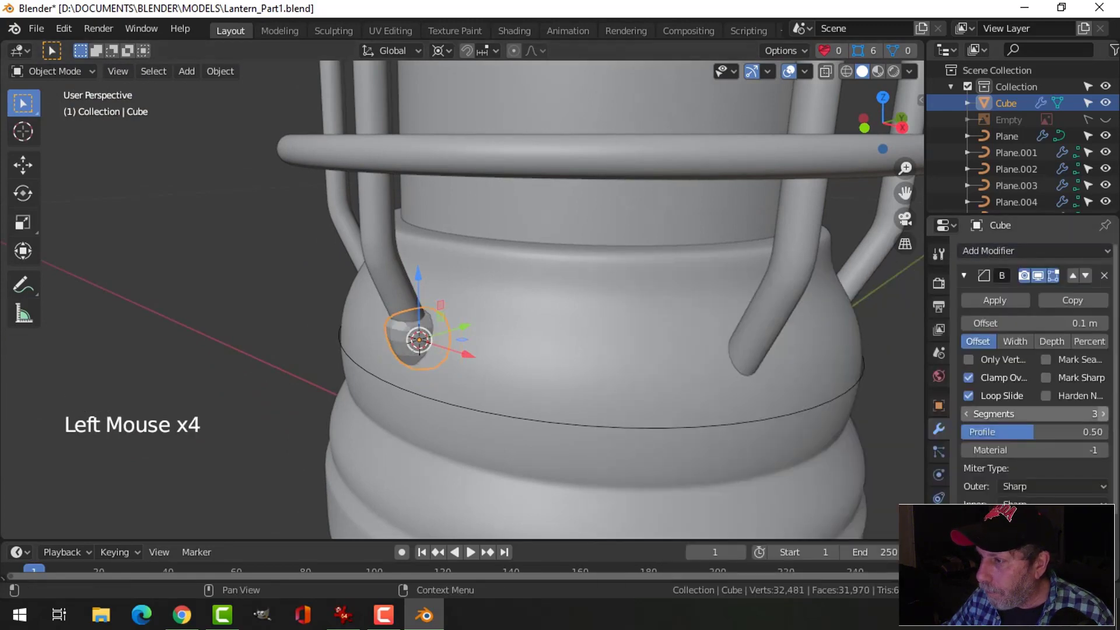
pyautogui.click(1053, 323)
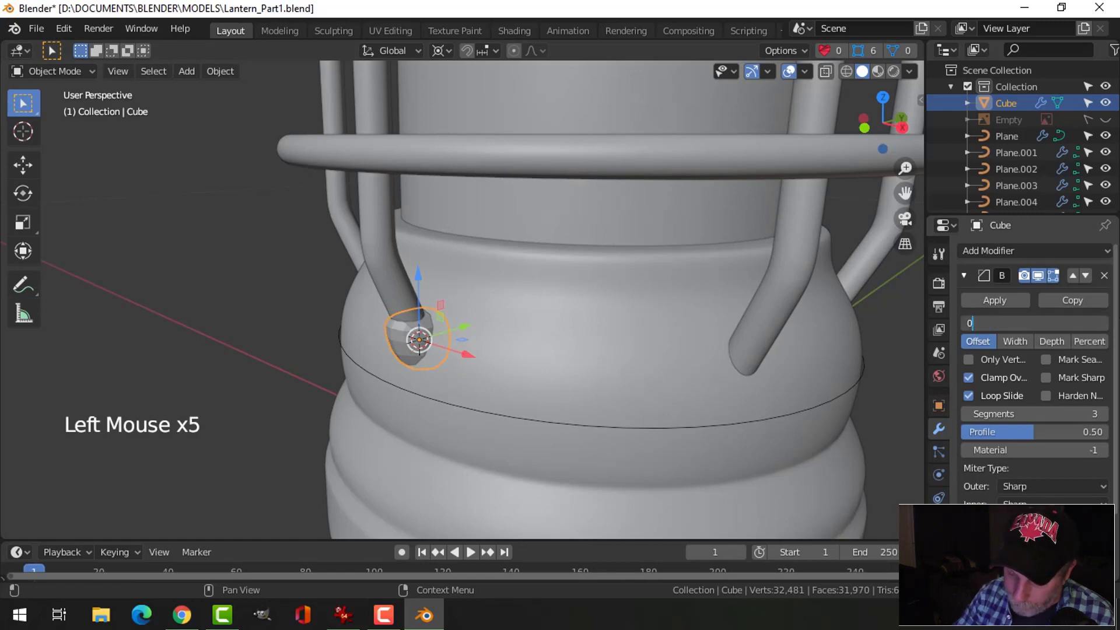
pyautogui.write('0.00')
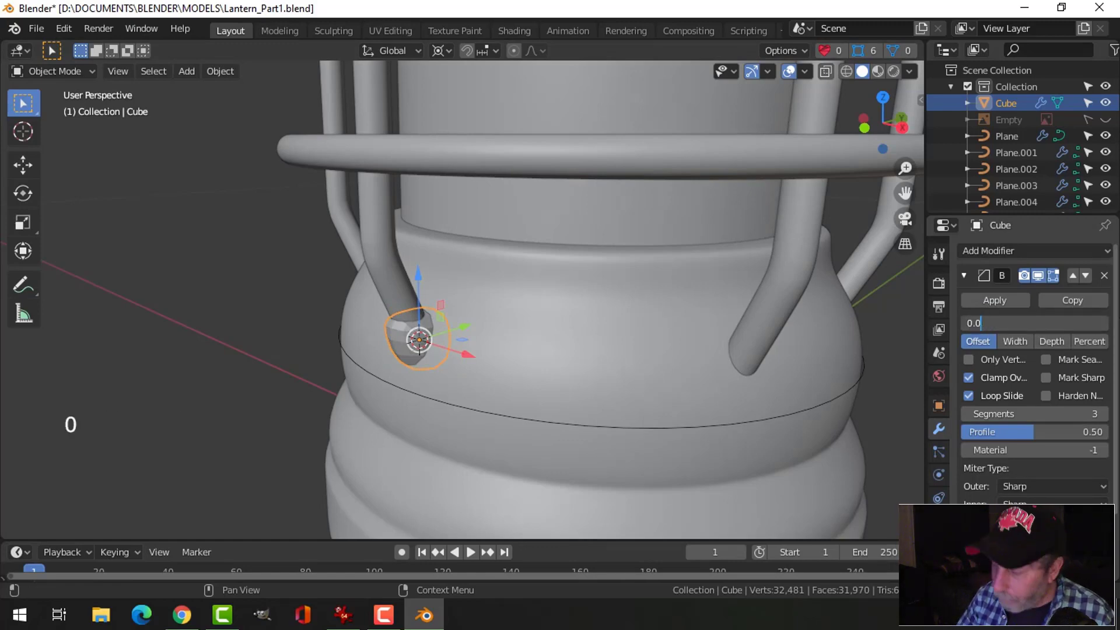
pyautogui.press('Return')
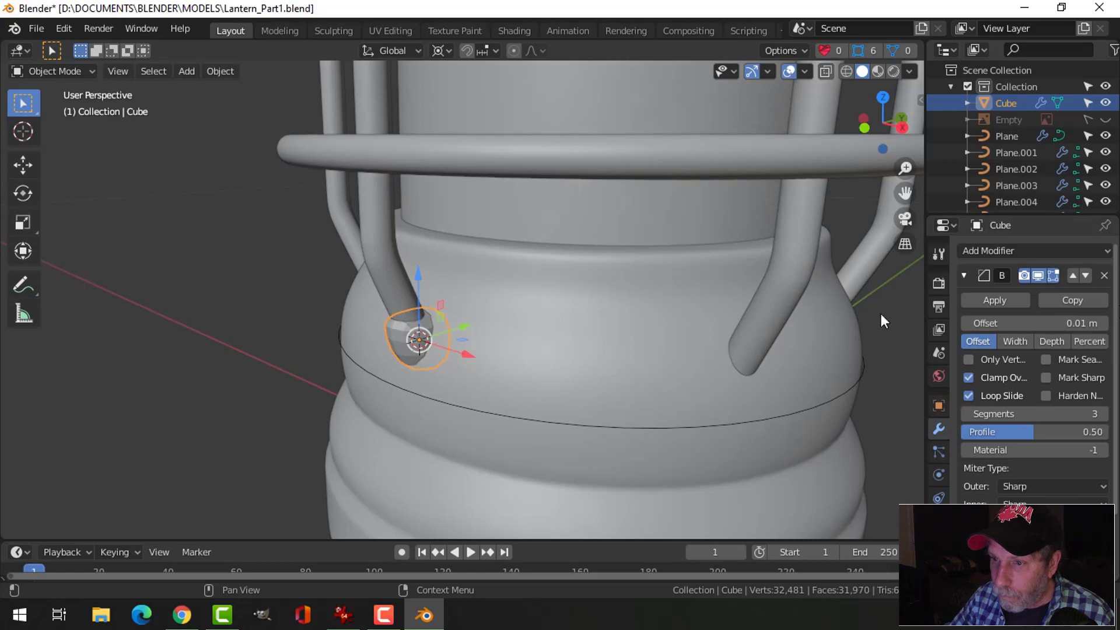
# Step: Cut a horizontal edge loop around the mounting block, slide it toward the upper edge, and leave mesh editing
pyautogui.press('Tab')
pyautogui.scroll(3, 509, 398)
pyautogui.hotkey('ctrl', 'r')
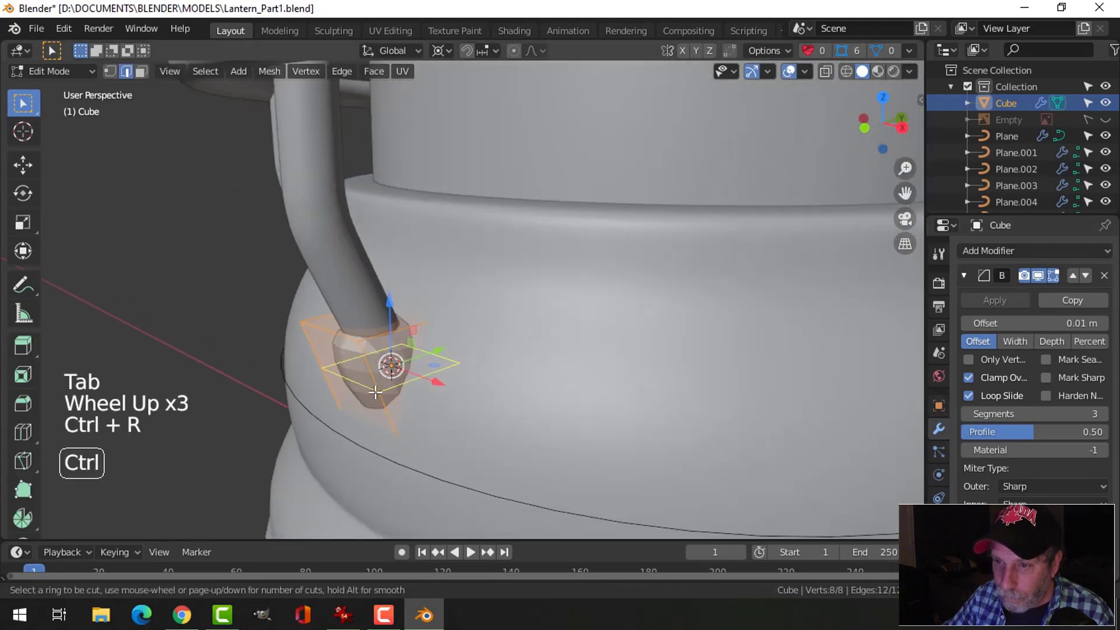
pyautogui.click(375, 391)
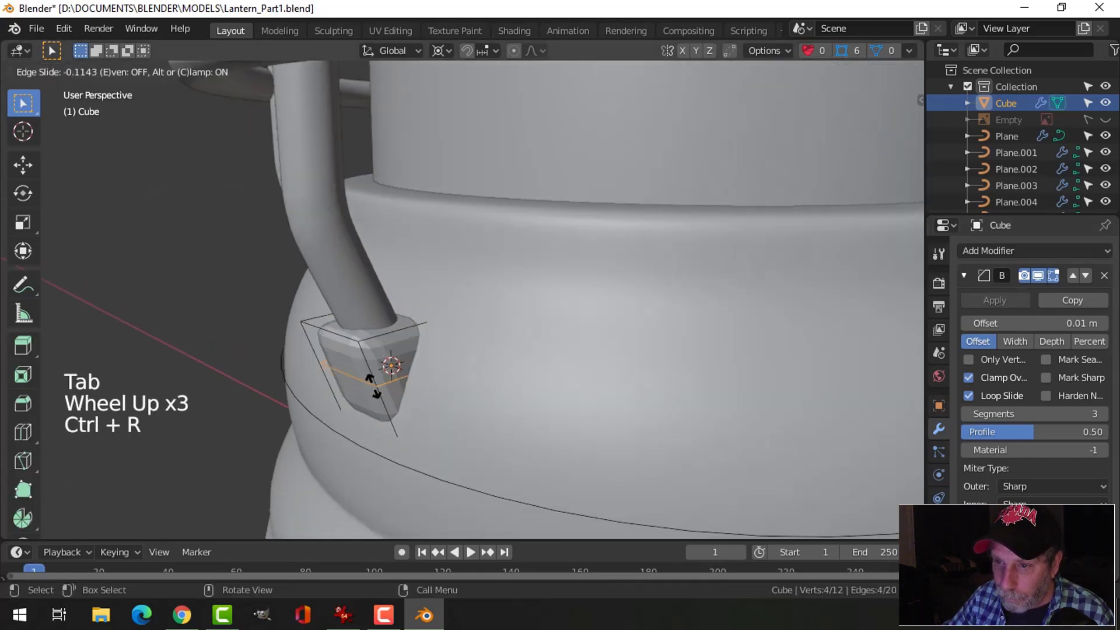
pyautogui.click(363, 357)
pyautogui.press('Tab')
pyautogui.moveTo(467, 365); pyautogui.dragTo(513, 364, button='middle')
pyautogui.hotkey('alt', 'a')
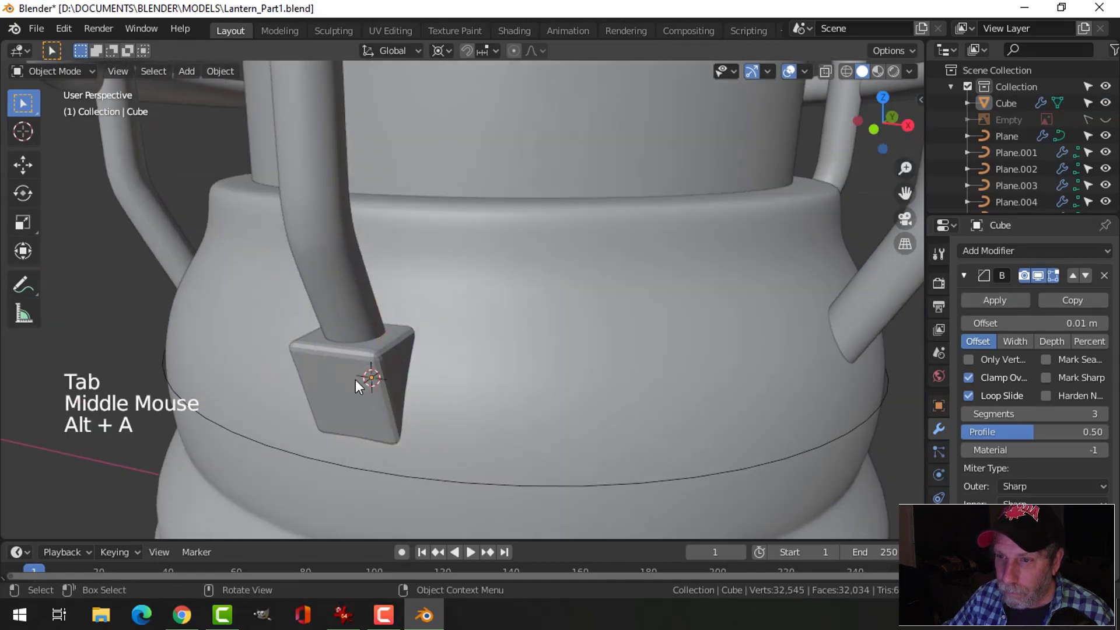
# Step: Shade the mounting block smooth and deselect it
pyautogui.click(344, 377)
pyautogui.rightClick(343, 382)
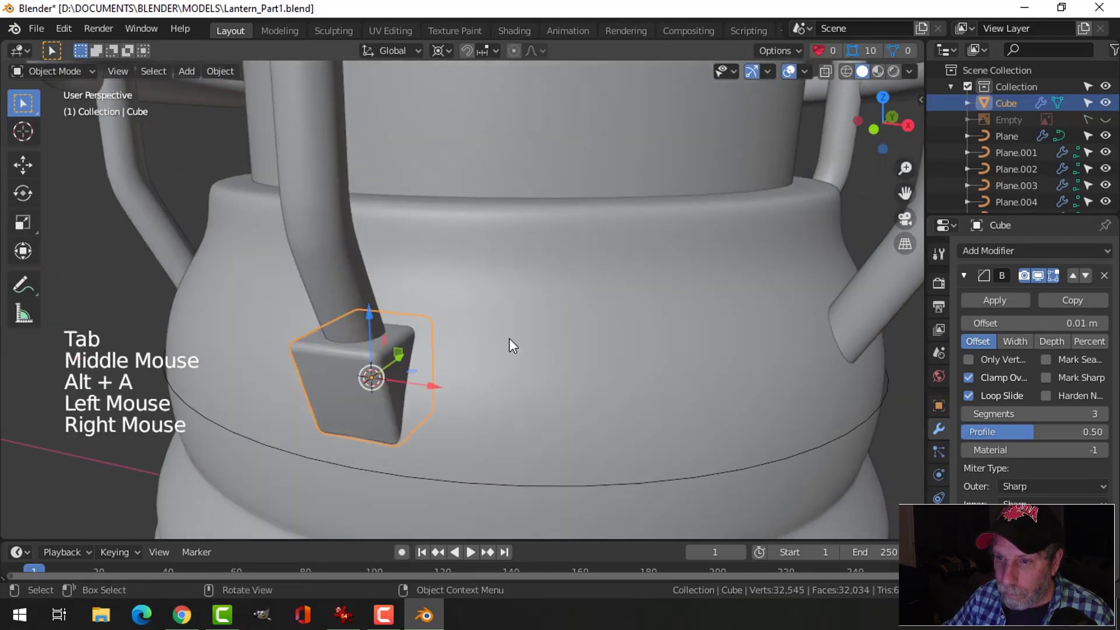
pyautogui.scroll(-2, 509, 338)
pyautogui.hotkey('alt', 'a')
# Step: Show the scene in wireframe from below and open the mounting block for mesh editing
pyautogui.moveTo(475, 374)
pyautogui.mouseDown(button='middle')
pyautogui.moveTo(551, 310)
pyautogui.moveTo(497, 372)
pyautogui.moveTo(520, 290)
pyautogui.moveTo(397, 261)
pyautogui.moveTo(490, 279)
pyautogui.moveTo(496, 315)
pyautogui.moveTo(520, 332)
pyautogui.moveTo(488, 255)
pyautogui.moveTo(484, 284)
pyautogui.mouseUp(button='middle')
pyautogui.click(397, 260)
pyautogui.press('Tab')
pyautogui.press('Tab')
pyautogui.press('KP_1')
pyautogui.press('z')
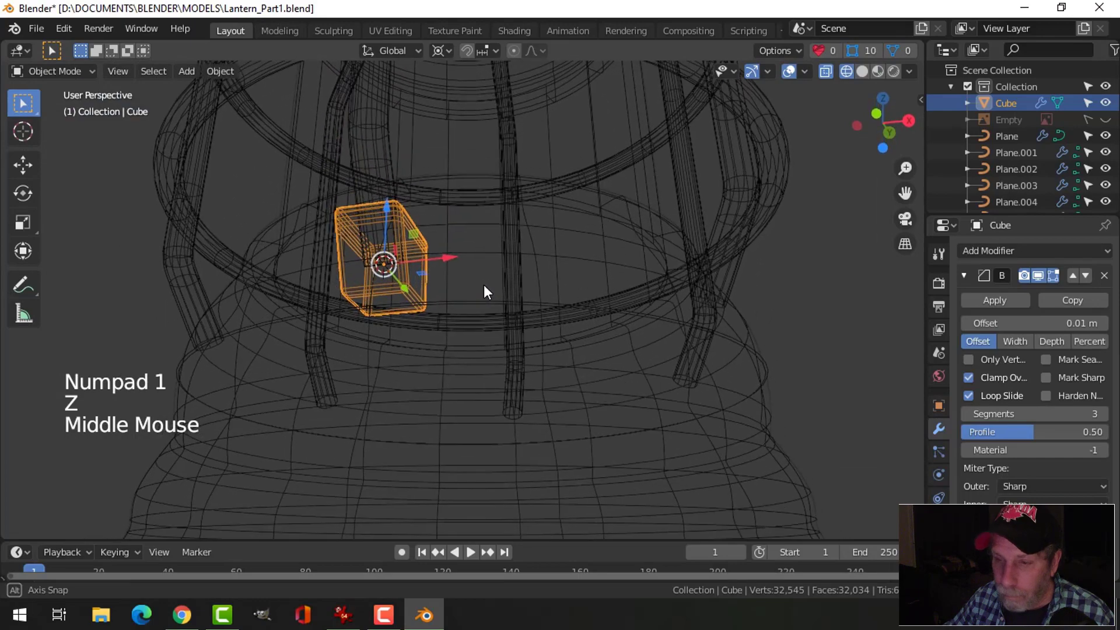
pyautogui.press('3')
pyautogui.click(385, 302)
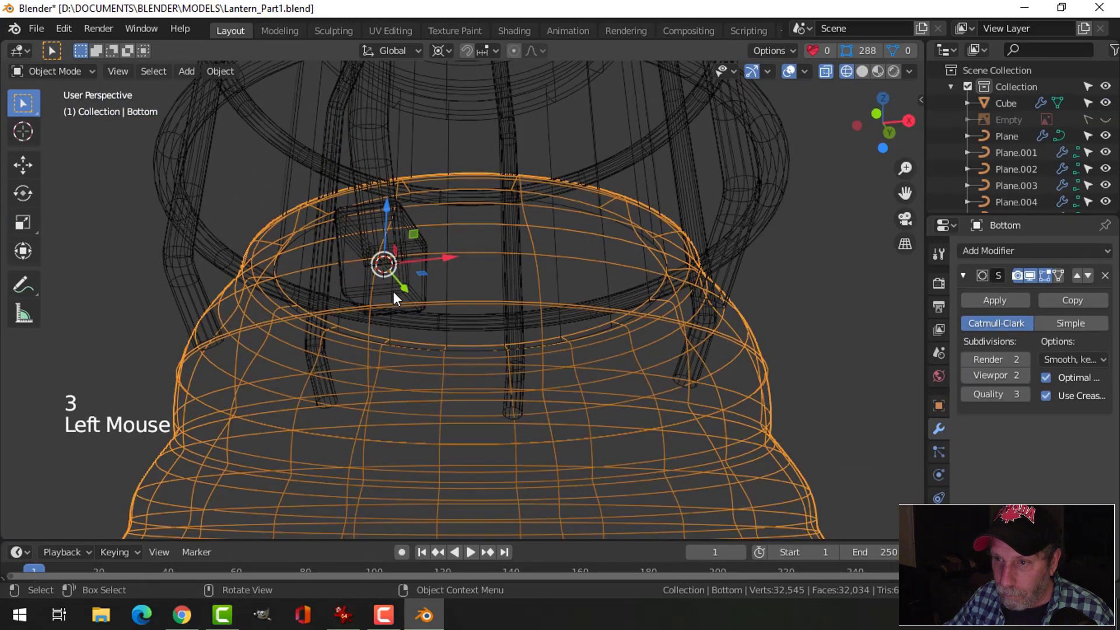
pyautogui.click(394, 293)
pyautogui.click(372, 293)
pyautogui.press('Tab')
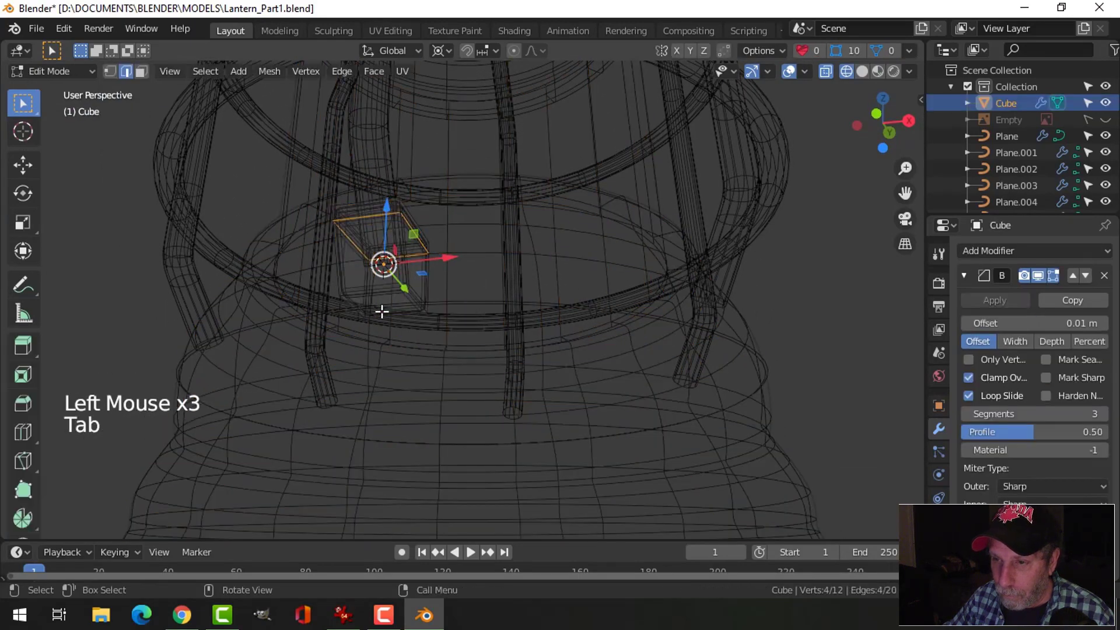
# Step: Scale the mounting block's bottom face to about 0.8 of its size and return to solid shading in Object Mode
pyautogui.press('3')
pyautogui.click(382, 303)
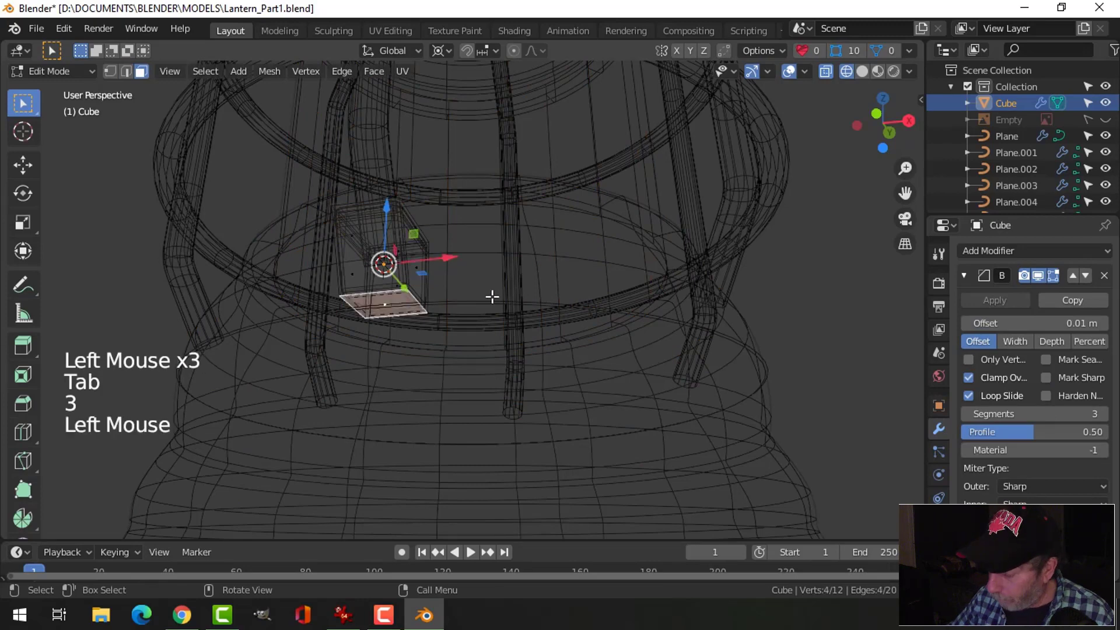
pyautogui.press('KP_1')
pyautogui.scroll(1, 492, 297)
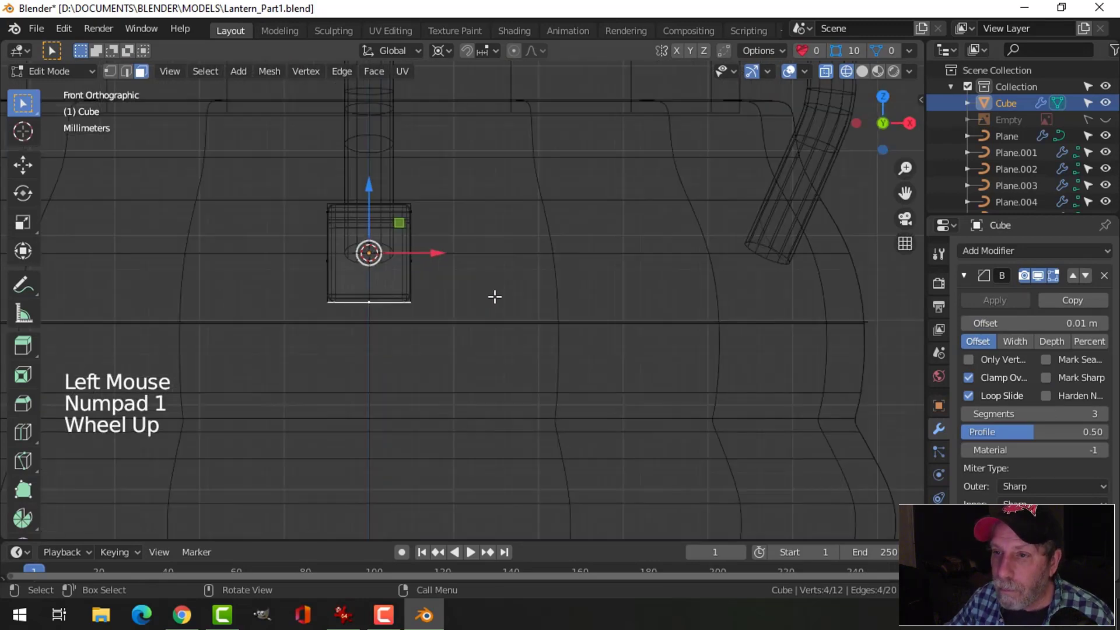
pyautogui.press('s')
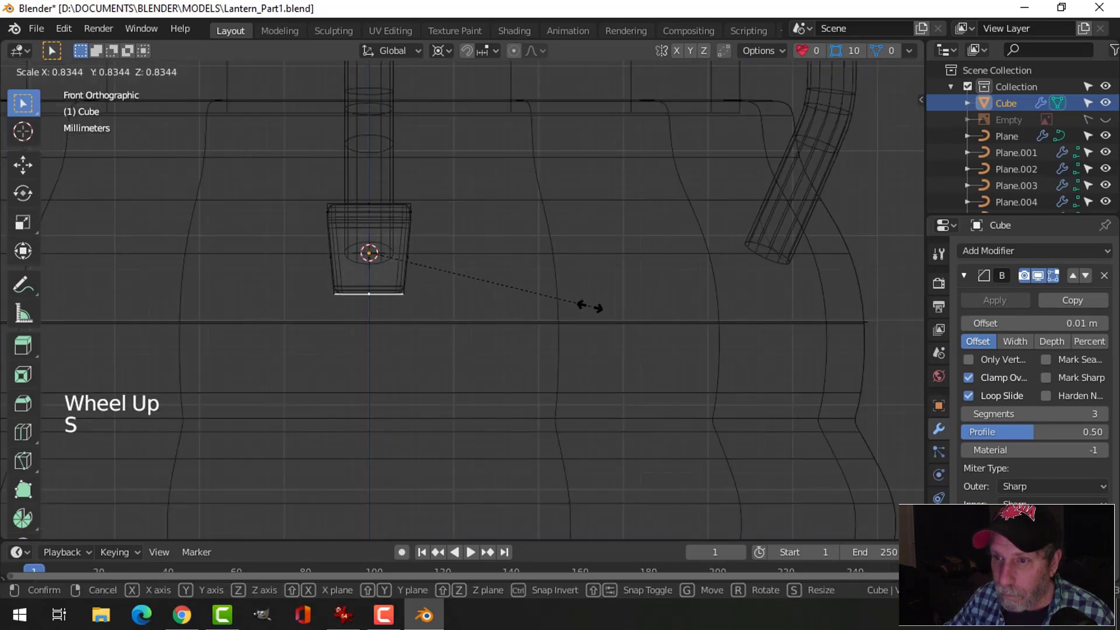
pyautogui.click(582, 307)
pyautogui.press('z')
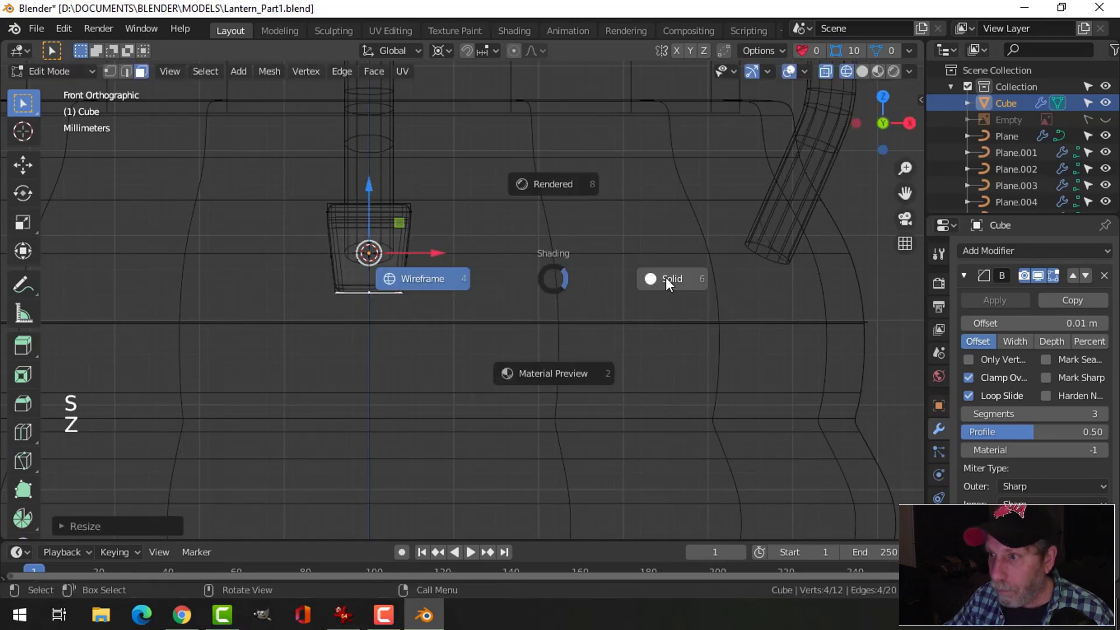
pyautogui.press('Tab')
pyautogui.hotkey('alt', 'a')
# Step: Try a curve bevel depth of 0.002 m on the original front guard bar
pyautogui.scroll(-3, 544, 254)
pyautogui.moveTo(544, 254)
pyautogui.mouseDown(button='middle')
pyautogui.moveTo(527, 275)
pyautogui.moveTo(384, 302)
pyautogui.mouseUp(button='middle')
pyautogui.scroll(1, 452, 267)
pyautogui.keyDown('shift'); pyautogui.moveTo(451, 267); pyautogui.dragTo(527, 279, button='middle'); pyautogui.keyUp('shift')
pyautogui.scroll(2, 527, 278)
pyautogui.scroll(-5, 555, 282)
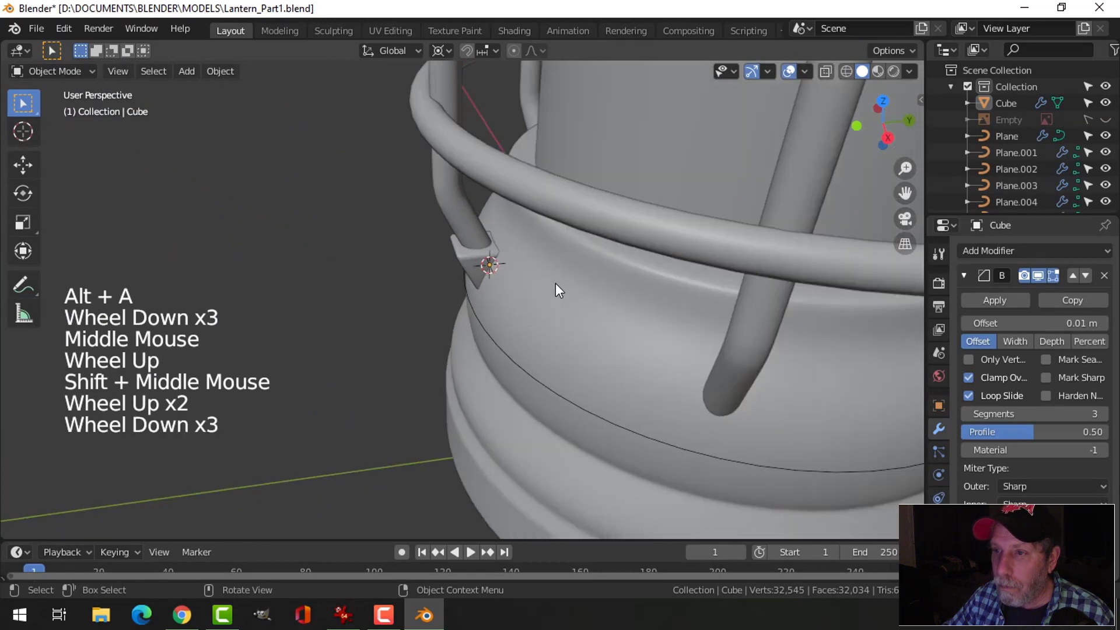
pyautogui.click(455, 151)
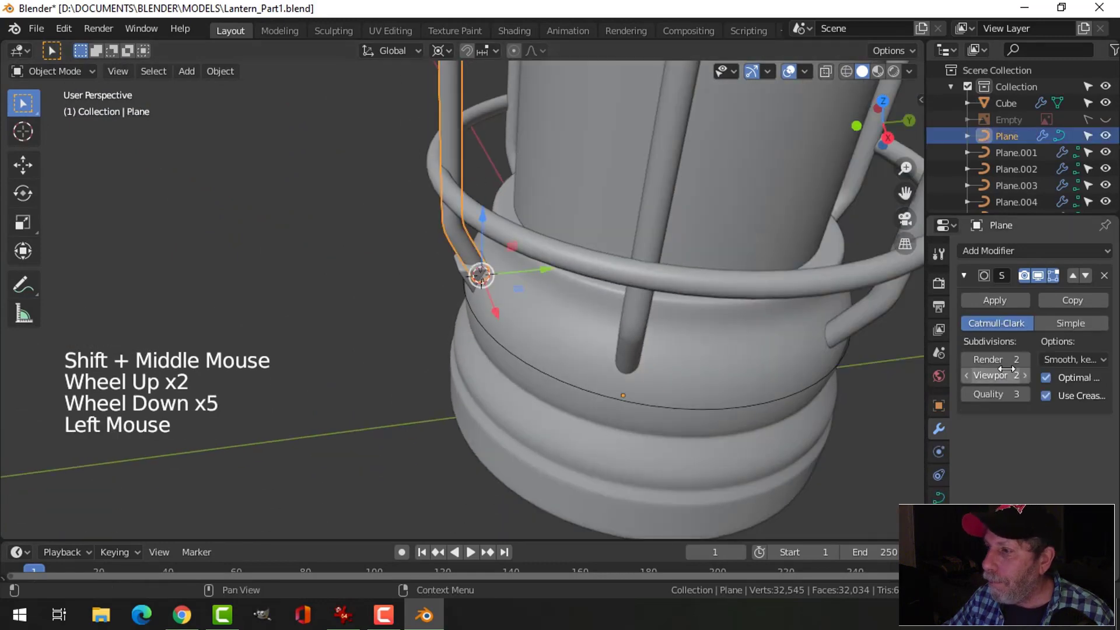
pyautogui.click(939, 497)
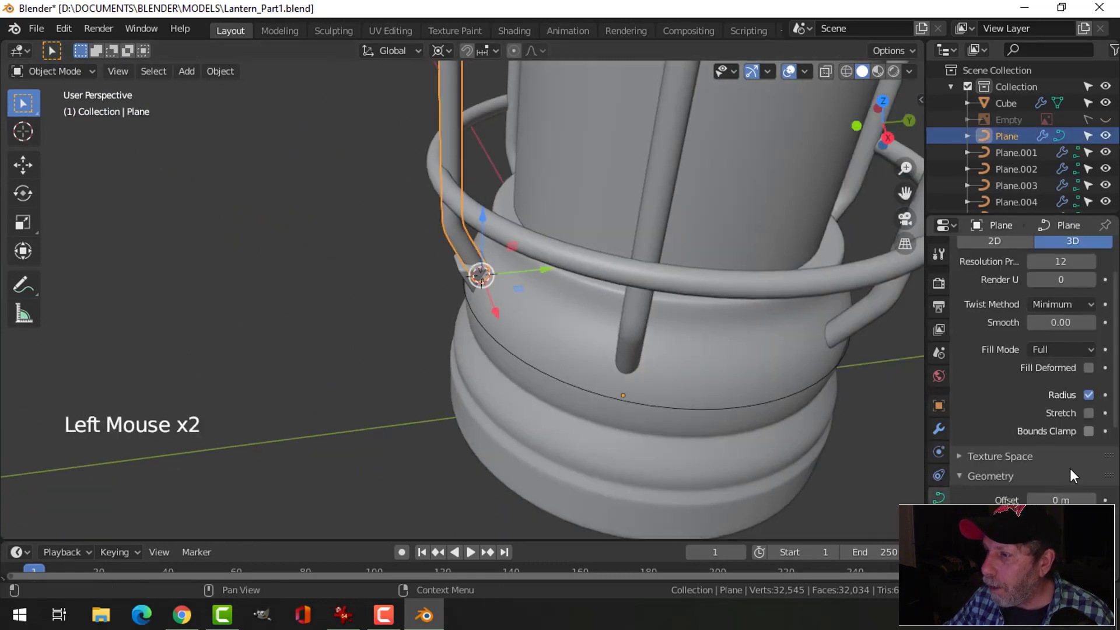
pyautogui.scroll(-7, 1071, 470)
pyautogui.click(1060, 373)
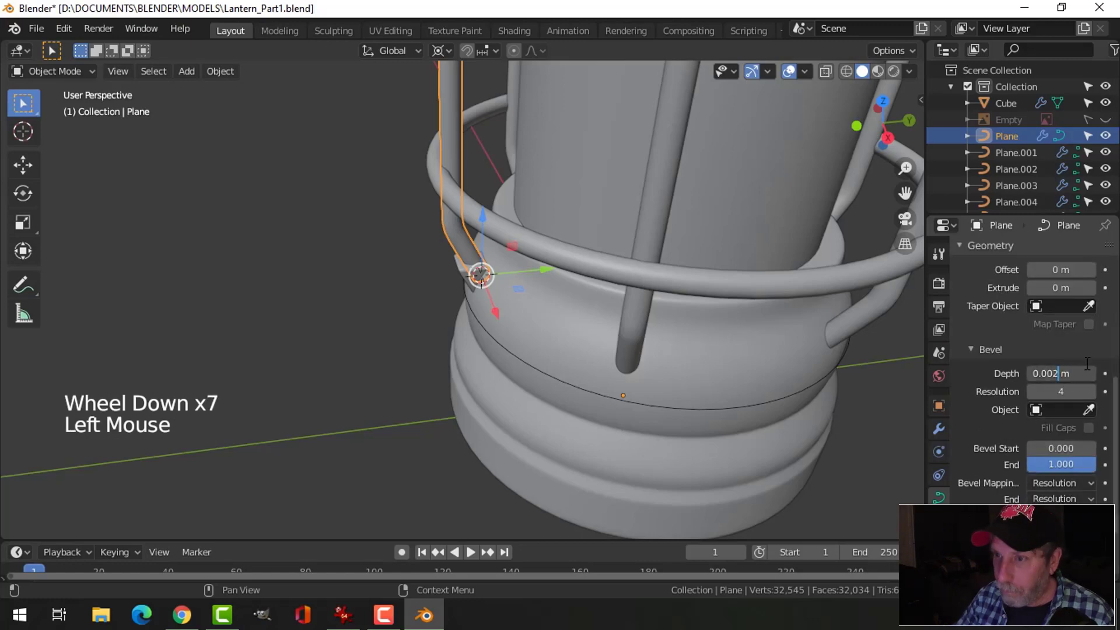
pyautogui.press('Return')
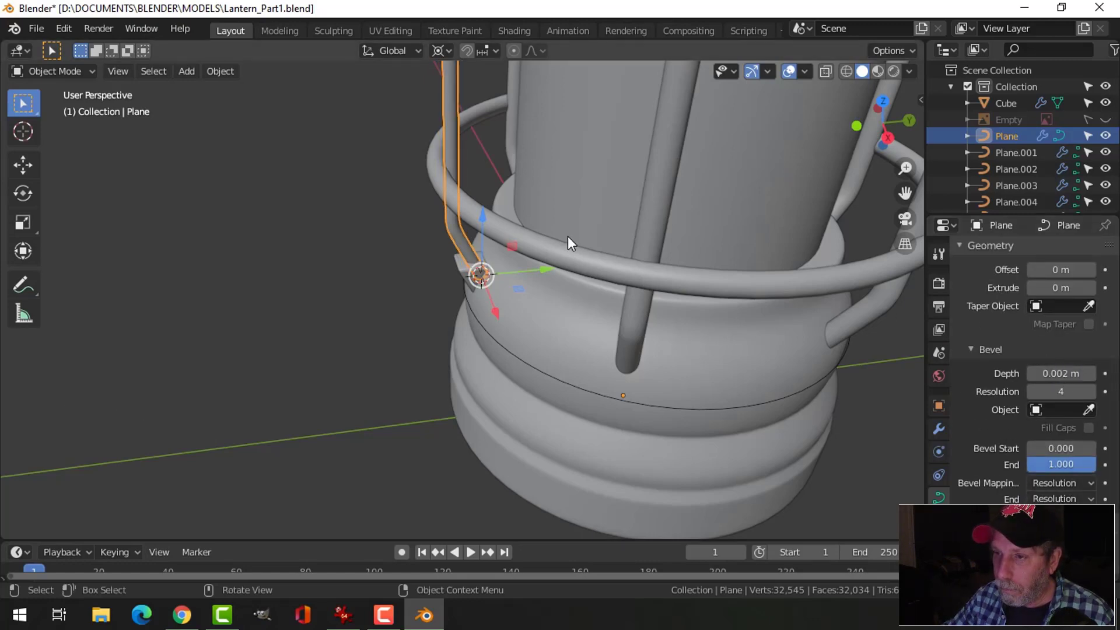
pyautogui.scroll(-3, 553, 255)
pyautogui.hotkey('alt', 'a')
pyautogui.moveTo(496, 277); pyautogui.dragTo(554, 267, button='middle')
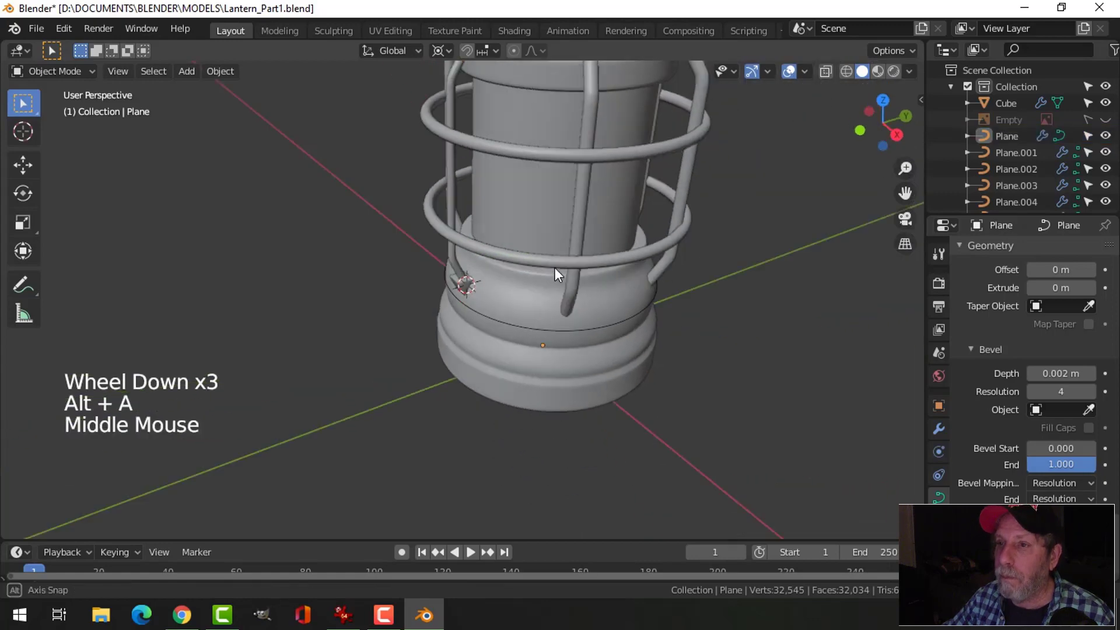
pyautogui.scroll(-3, 554, 288)
pyautogui.scroll(-1, 554, 289)
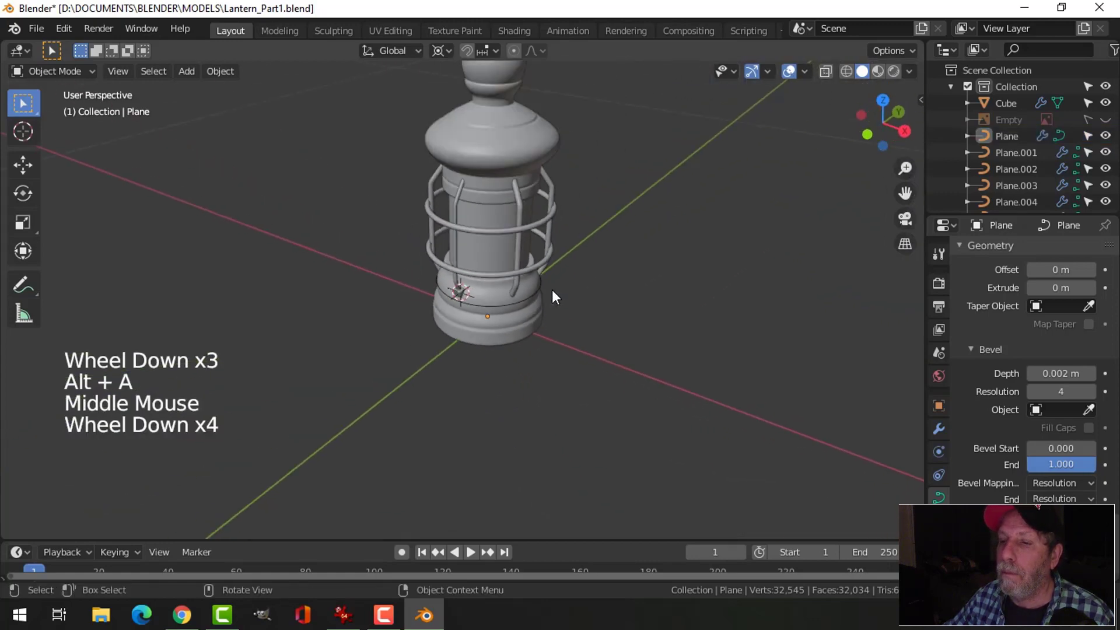
# Step: Undo the front guard bar's bevel depth change
pyautogui.scroll(2, 552, 290)
pyautogui.hotkey('ctrl', 'z')
pyautogui.hotkey('ctrl', 'z')
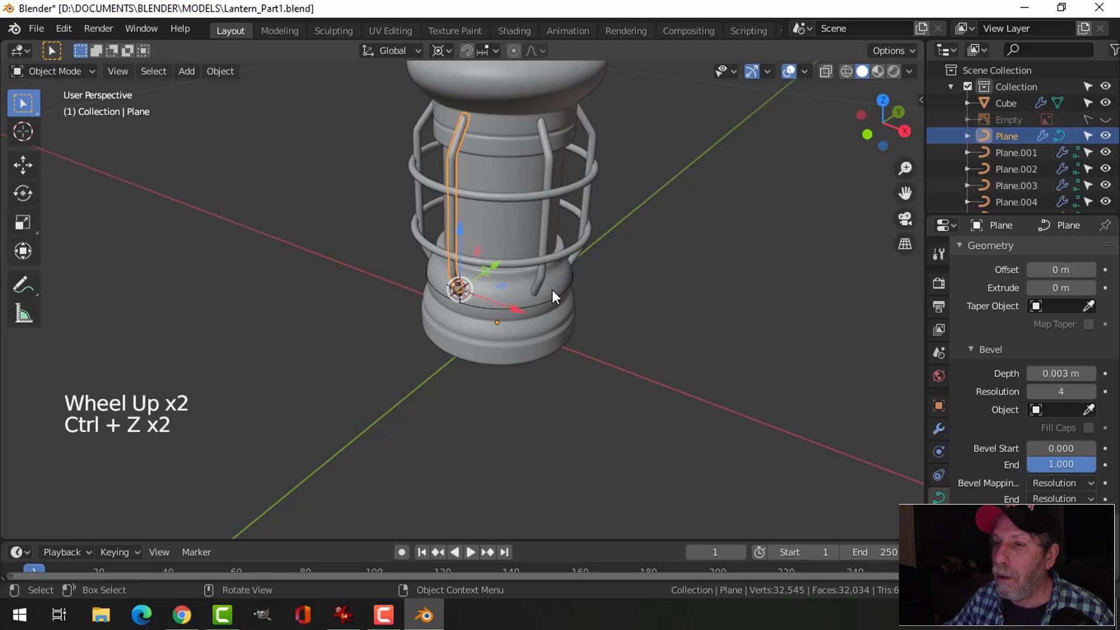
pyautogui.hotkey('alt', 'a')
# Step: Select the mounting block at the front bar's lower end and nudge it very slightly along the Z axis
pyautogui.moveTo(569, 329); pyautogui.dragTo(623, 275, button='middle')
pyautogui.scroll(2, 596, 297)
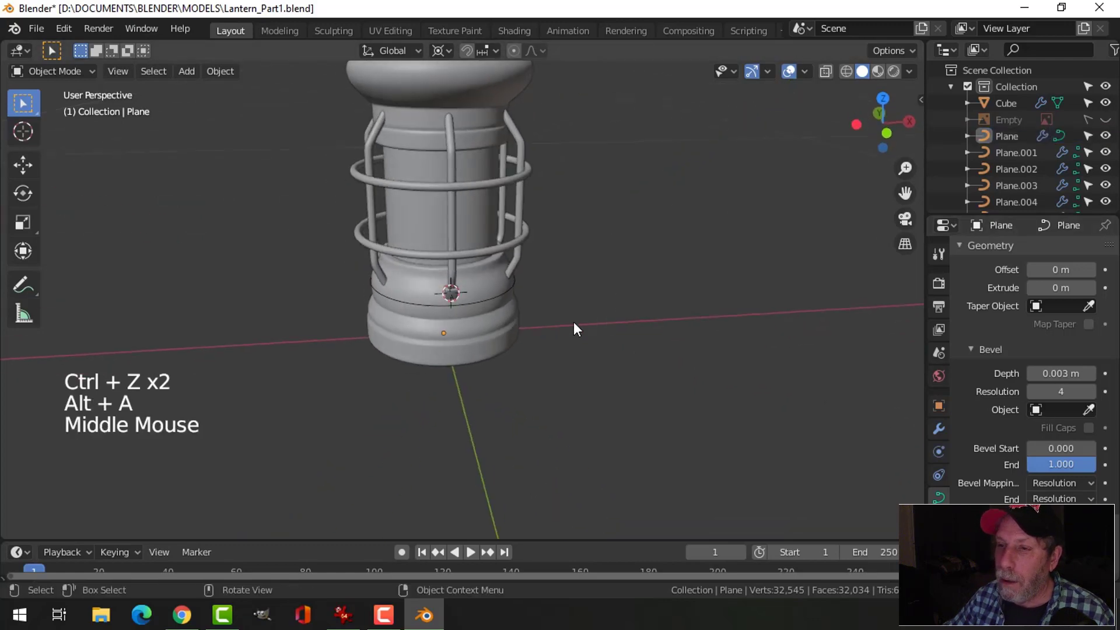
pyautogui.moveTo(573, 321); pyautogui.dragTo(476, 184, button='middle')
pyautogui.scroll(5, 485, 311)
pyautogui.scroll(1, 460, 303)
pyautogui.scroll(2, 484, 309)
pyautogui.click(477, 186)
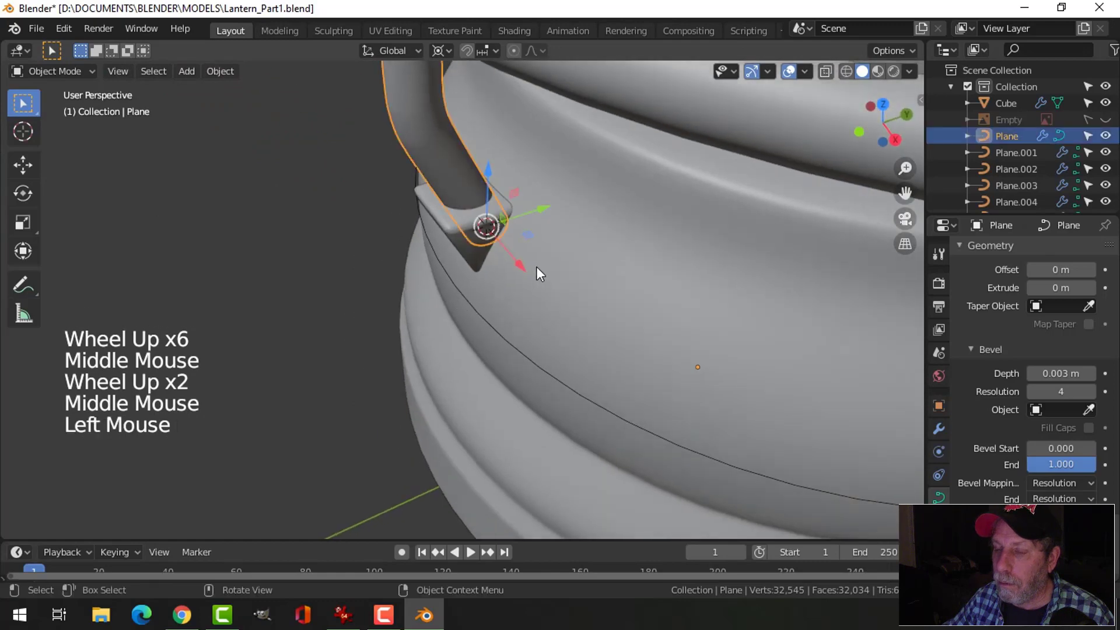
pyautogui.scroll(-1, 532, 268)
pyautogui.click(442, 229)
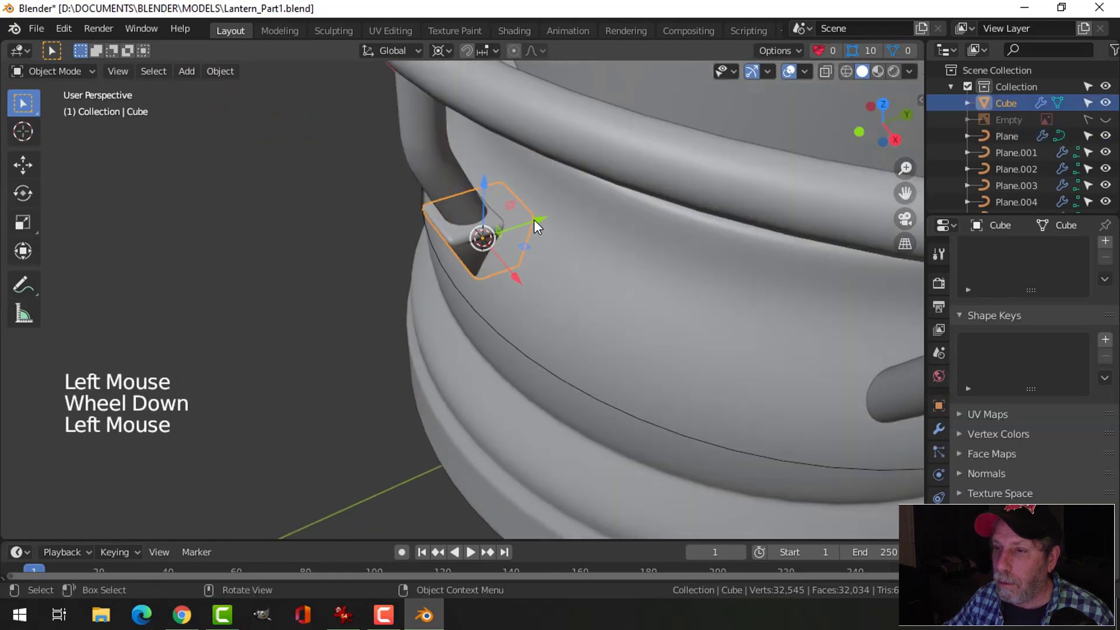
pyautogui.scroll(-2, 534, 226)
pyautogui.moveTo(472, 198); pyautogui.dragTo(474, 197)
pyautogui.hotkey('alt', 'a')
pyautogui.scroll(2, 475, 219)
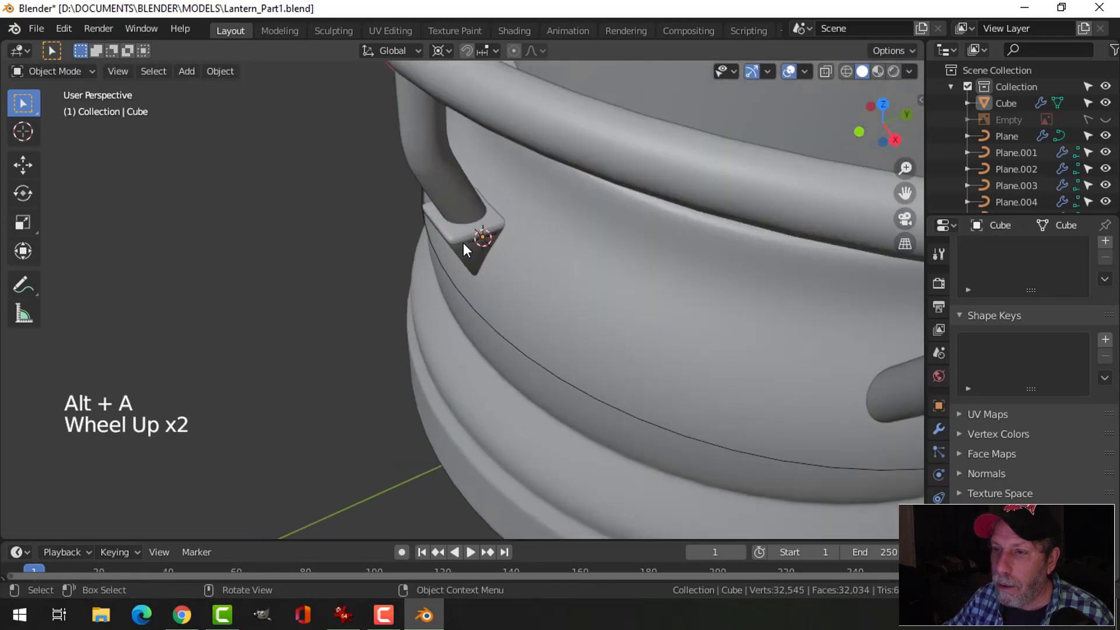
# Step: Fine-tune the mounting block's height along Z against the base's shoulder and deselect it
pyautogui.click(463, 243)
pyautogui.keyDown('shift'); pyautogui.moveTo(596, 219); pyautogui.dragTo(603, 271, button='middle'); pyautogui.keyUp('shift')
pyautogui.click(600, 265)
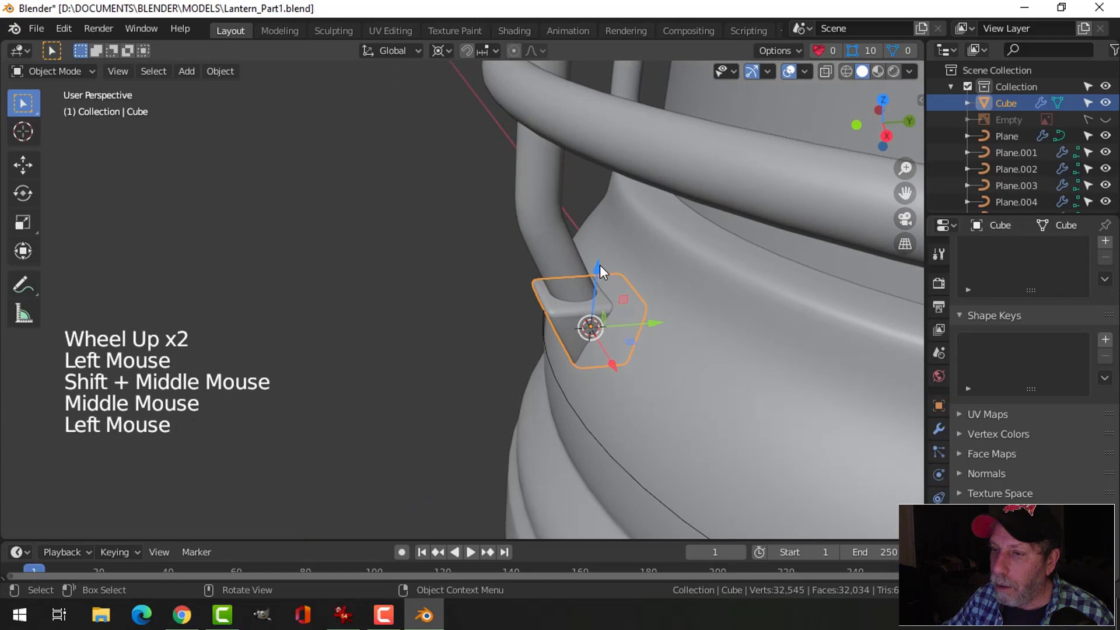
pyautogui.moveTo(600, 264); pyautogui.dragTo(594, 268)
pyautogui.hotkey('alt', 'a')
pyautogui.scroll(-2, 591, 314)
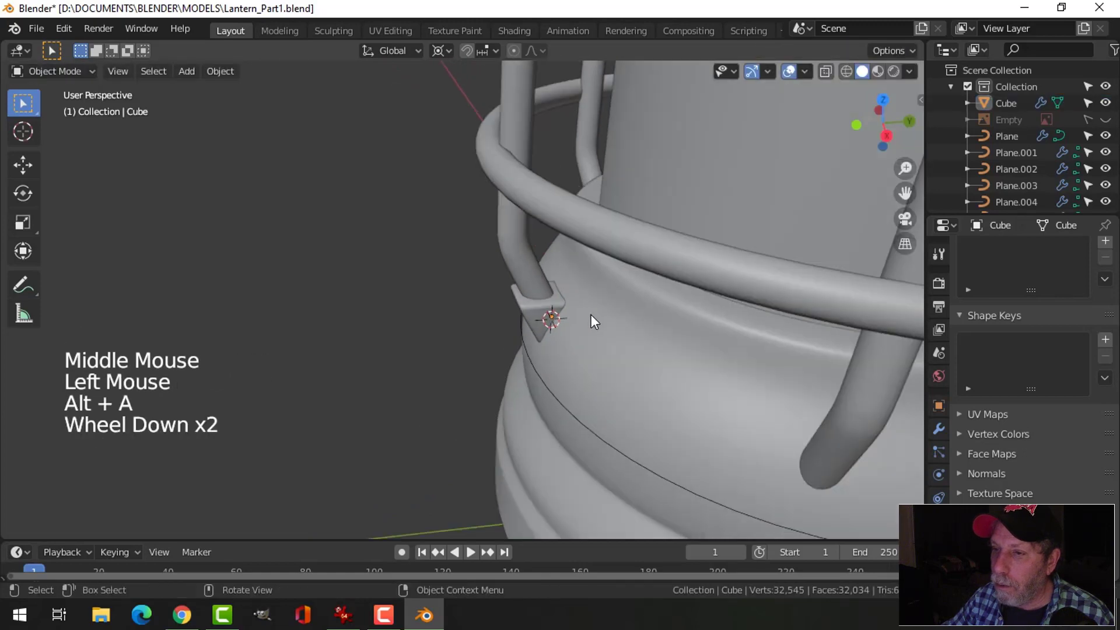
# Step: Set the lantern base's origin to its geometry and snap the 3D cursor to that origin, leaving the base deselected
pyautogui.click(536, 309)
pyautogui.moveTo(536, 310); pyautogui.dragTo(487, 374, button='middle')
pyautogui.press('KP_1')
pyautogui.scroll(-4, 605, 331)
pyautogui.click(542, 342)
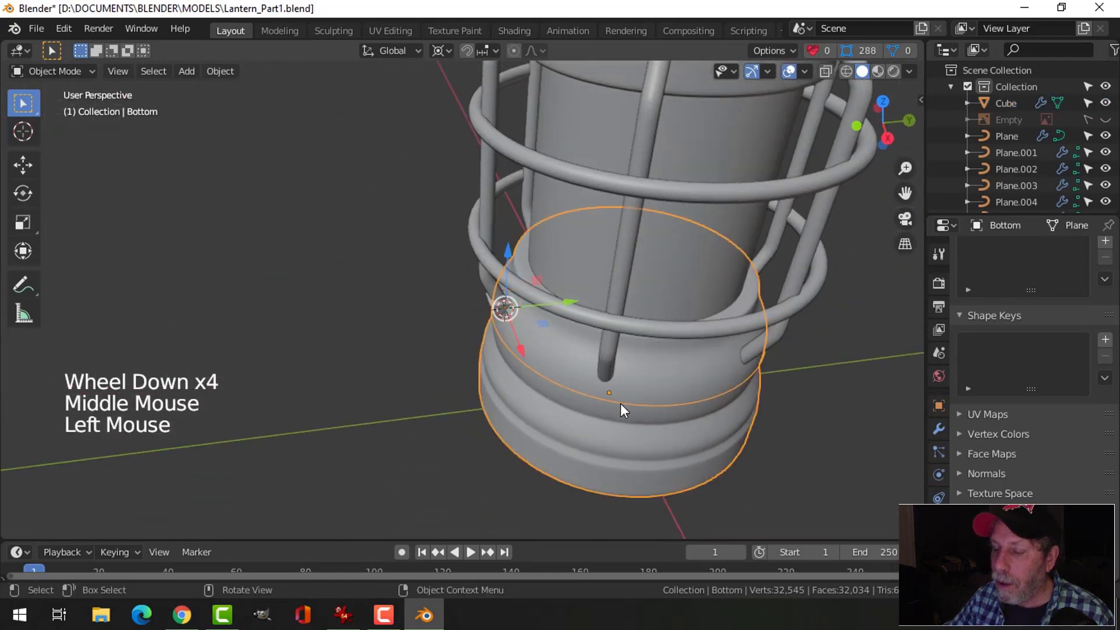
pyautogui.click(218, 71)
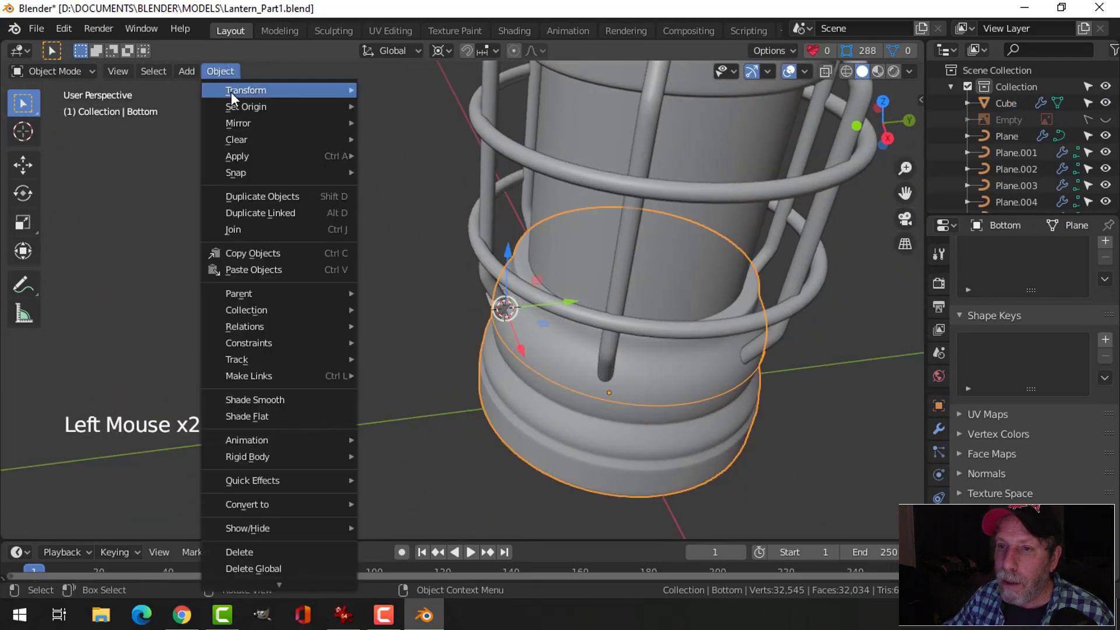
pyautogui.moveTo(236, 106)
pyautogui.click(380, 119)
pyautogui.hotkey('shift', 's')
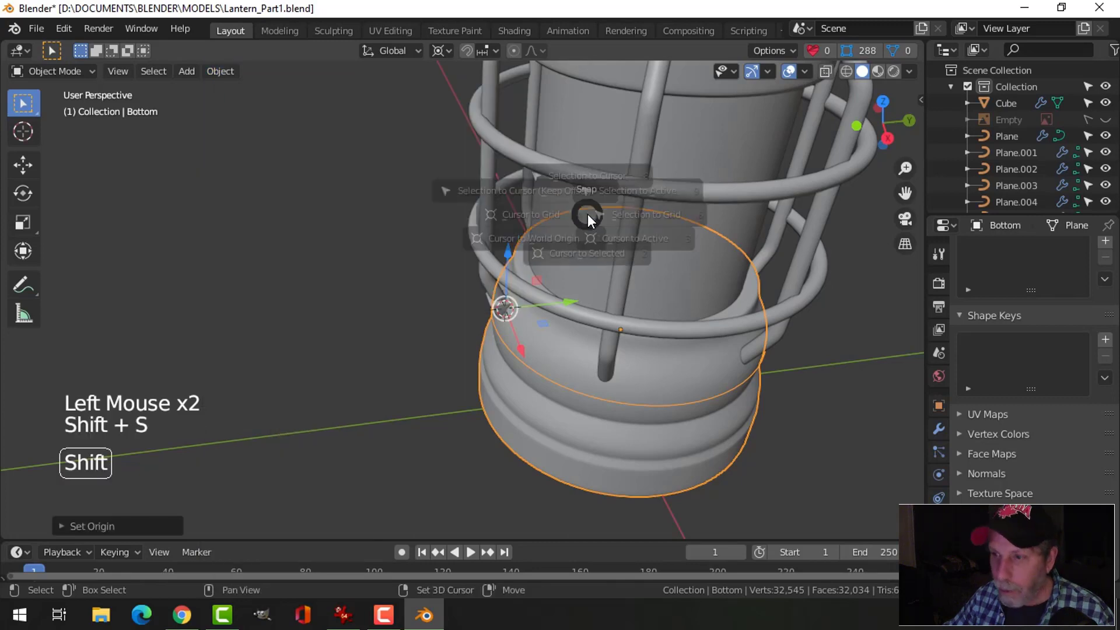
pyautogui.click(588, 307)
pyautogui.hotkey('alt', 'a')
pyautogui.moveTo(711, 334); pyautogui.dragTo(558, 320, button='middle')
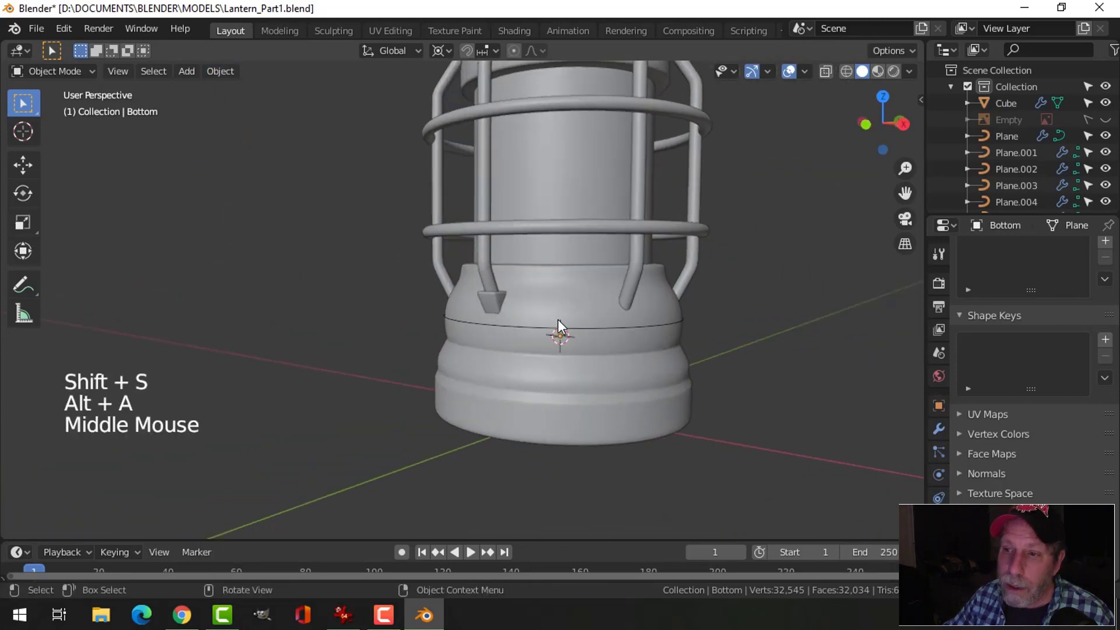
# Step: Duplicate the front bar's lower mounting block in top view and rotate the copy 60° around the 3D cursor
pyautogui.scroll(2, 558, 319)
pyautogui.click(493, 305)
pyautogui.press('KP_7')
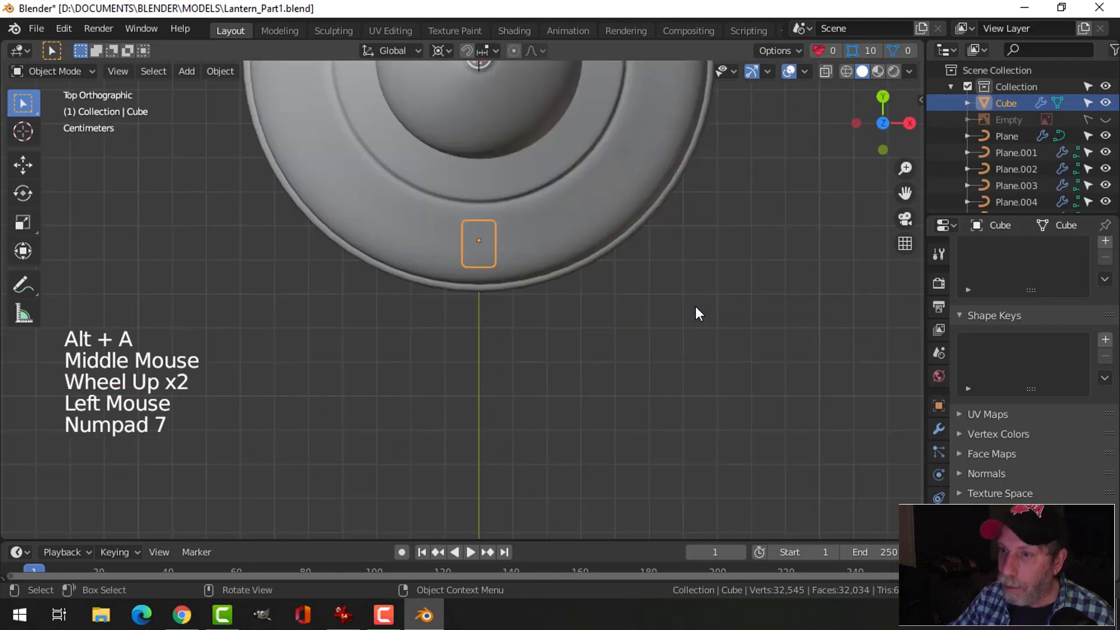
pyautogui.scroll(-6, 692, 308)
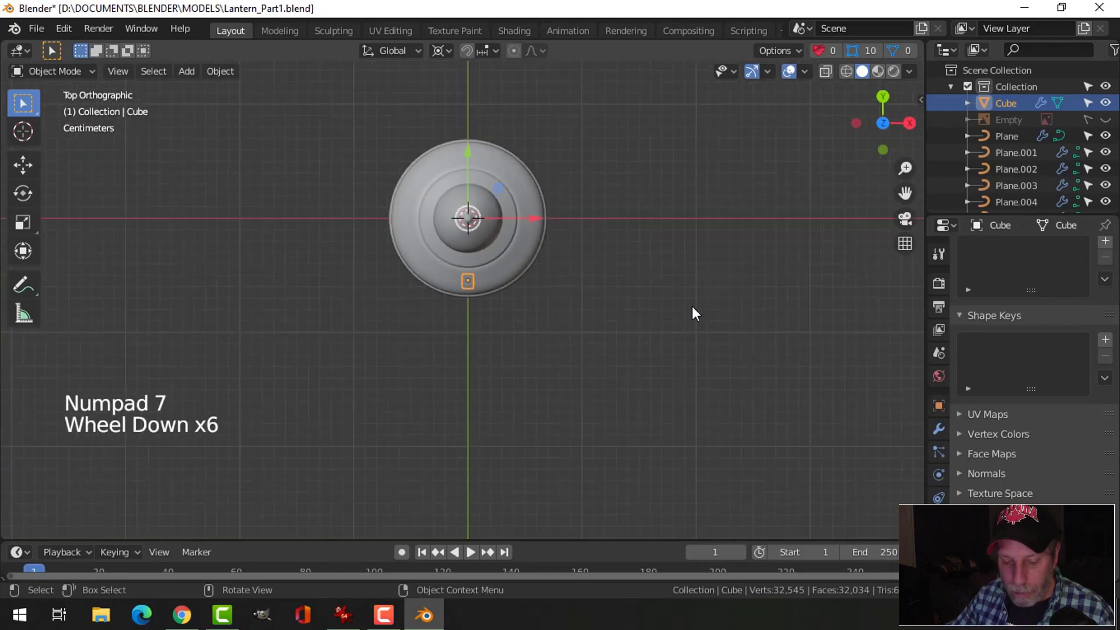
pyautogui.hotkey('shift', 'd')
pyautogui.write('r')
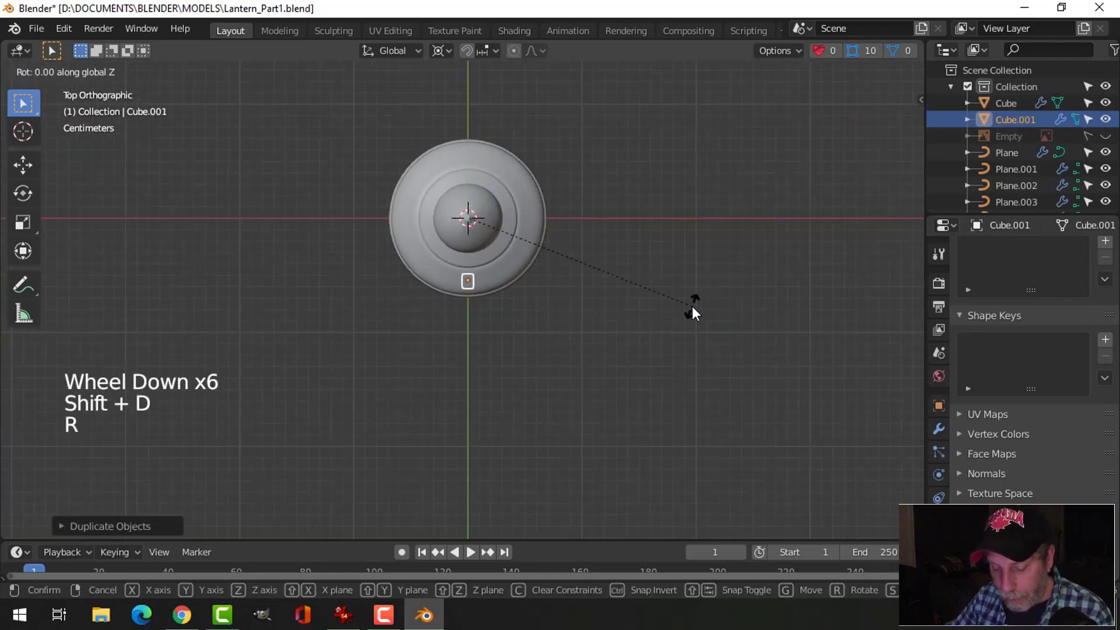
pyautogui.write('60')
pyautogui.press('Return')
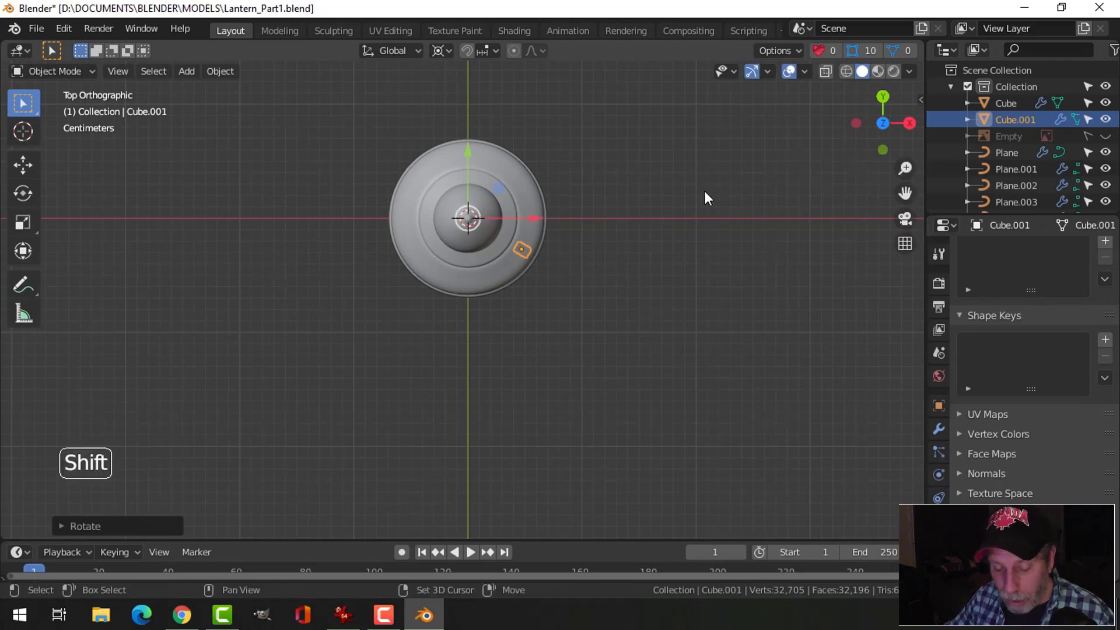
# Step: Add the third and fourth lower mounting blocks by duplicating the latest copy and rotating each duplicate a further 60°
pyautogui.hotkey('shift', 'd')
pyautogui.write('r60')
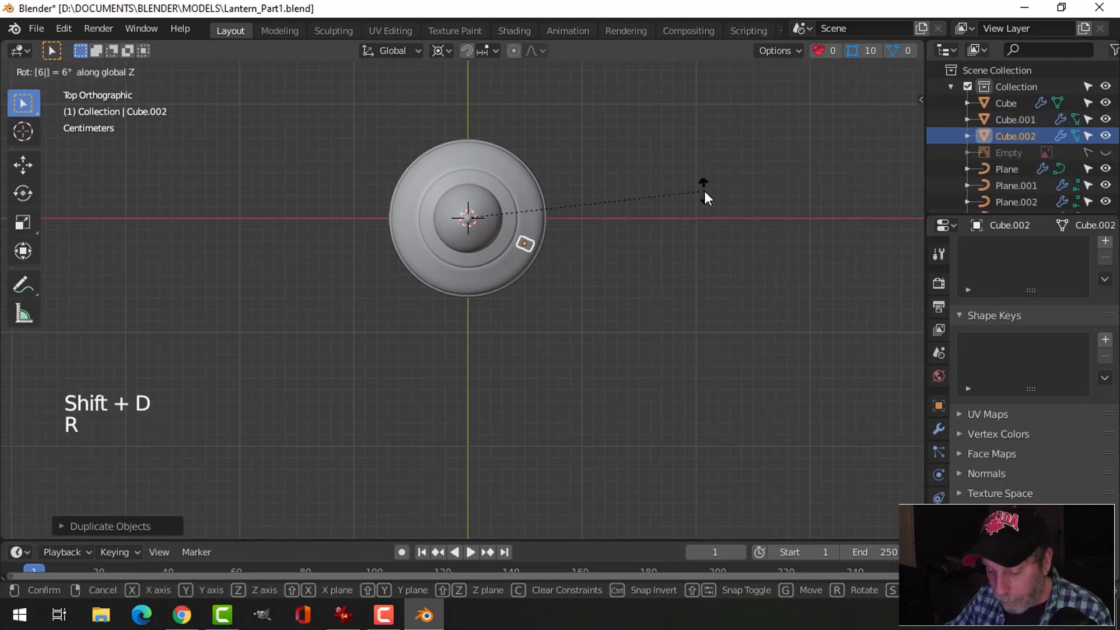
pyautogui.press('Return')
pyautogui.hotkey('shift', 'd')
pyautogui.write('r')
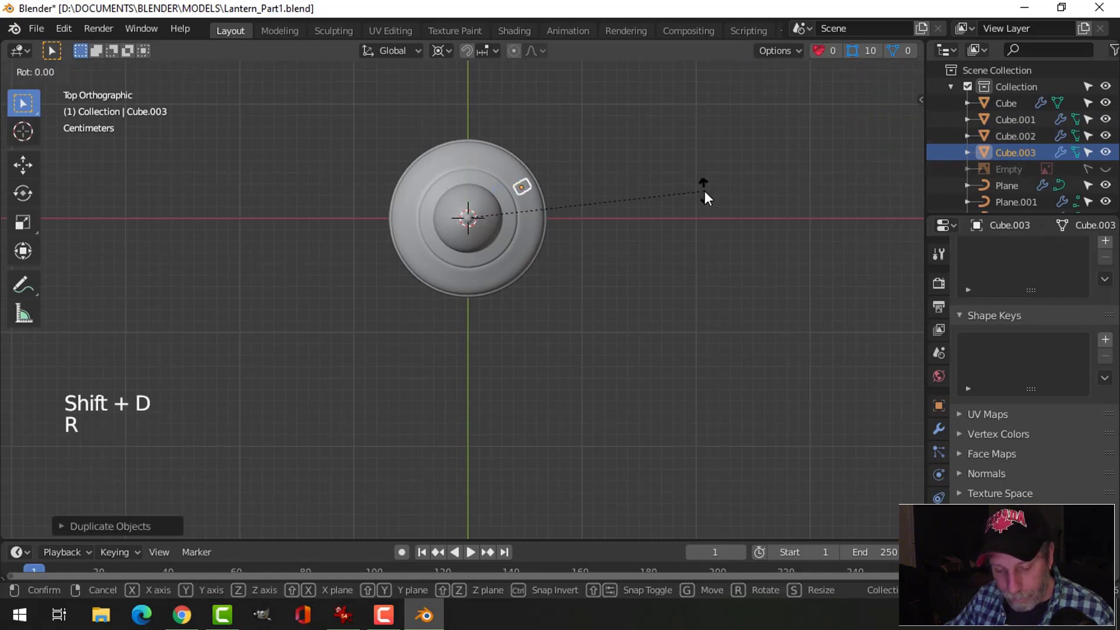
pyautogui.write('60')
pyautogui.press('Return')
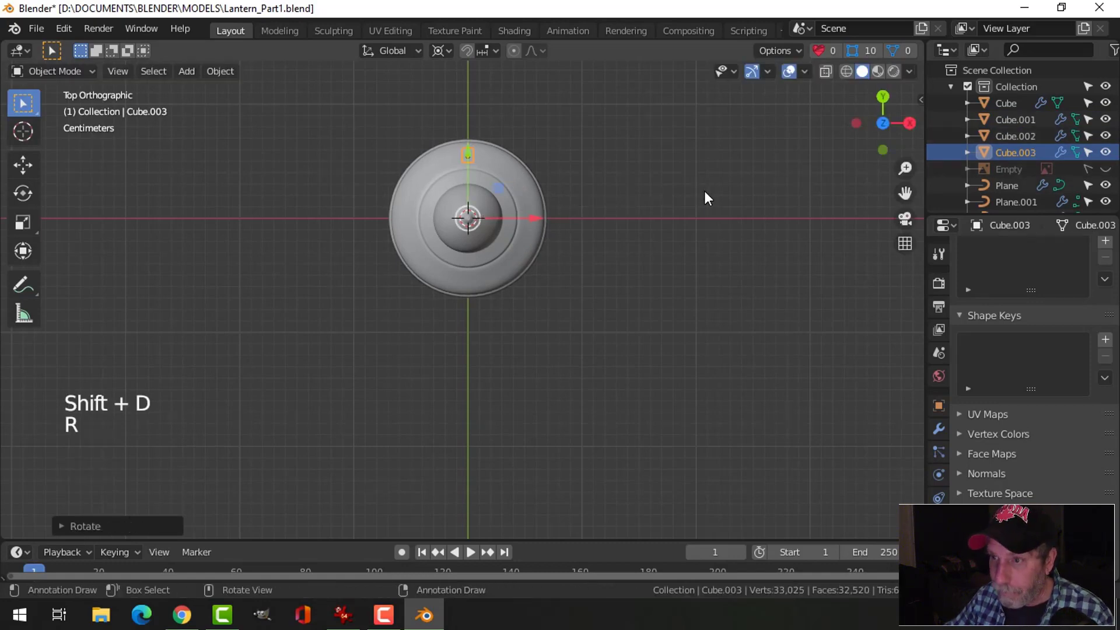
# Step: Complete the ring of six lower mounting blocks with two more duplicates, each rotated 60° about Z, and deselect
pyautogui.hotkey('shift', 'd')
pyautogui.press('r')
pyautogui.write('z')
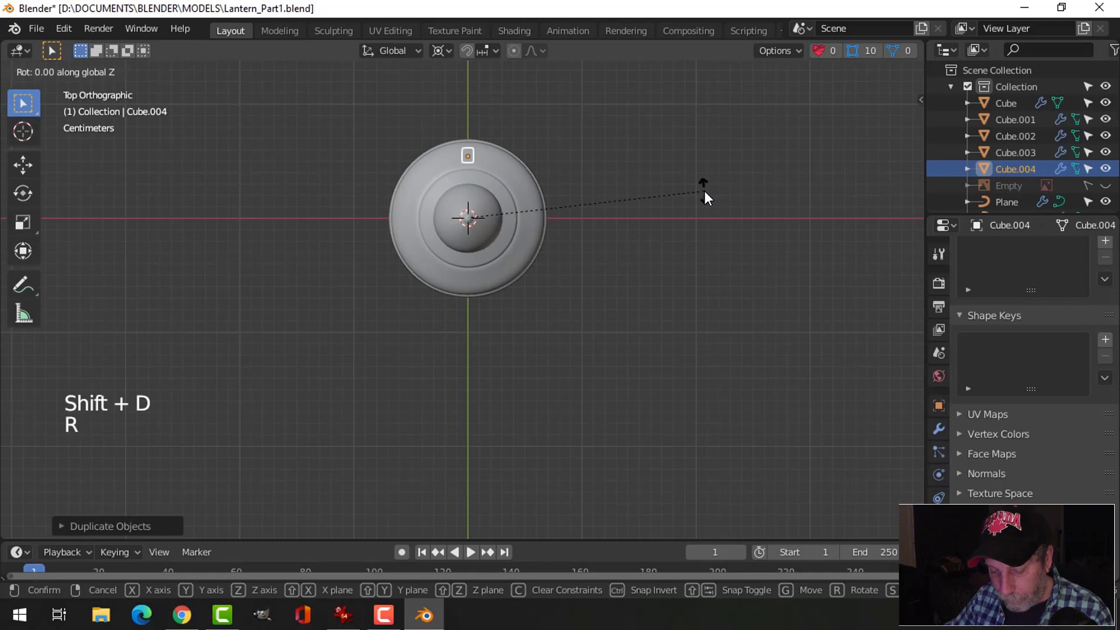
pyautogui.write('60')
pyautogui.press('Return')
pyautogui.hotkey('shift', 'd')
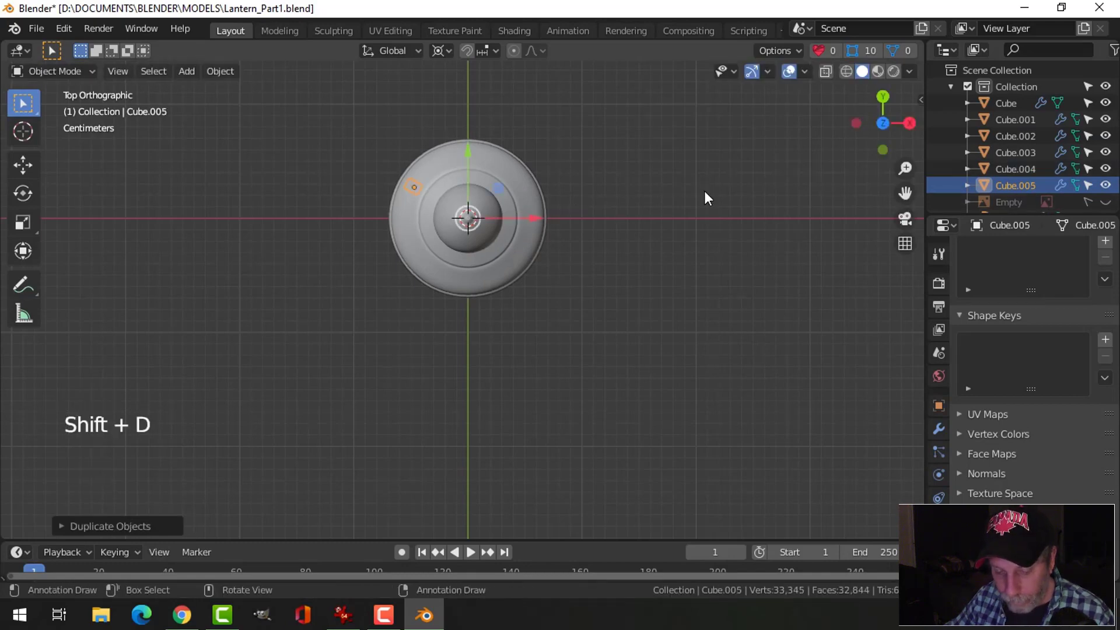
pyautogui.press('r')
pyautogui.write('z')
pyautogui.write('6')
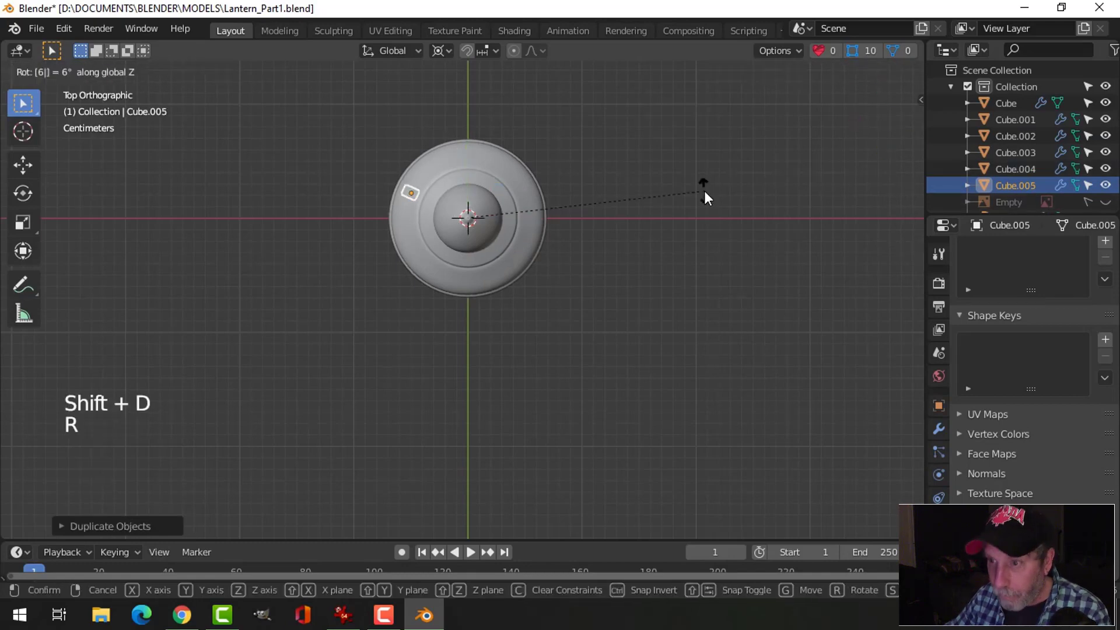
pyautogui.write('0')
pyautogui.press('Return')
pyautogui.hotkey('alt', 'a')
# Step: Join all six lower mounting blocks into a single object with the front block active, and save the file
pyautogui.scroll(-2, 628, 327)
pyautogui.moveTo(628, 327); pyautogui.dragTo(597, 213, button='middle')
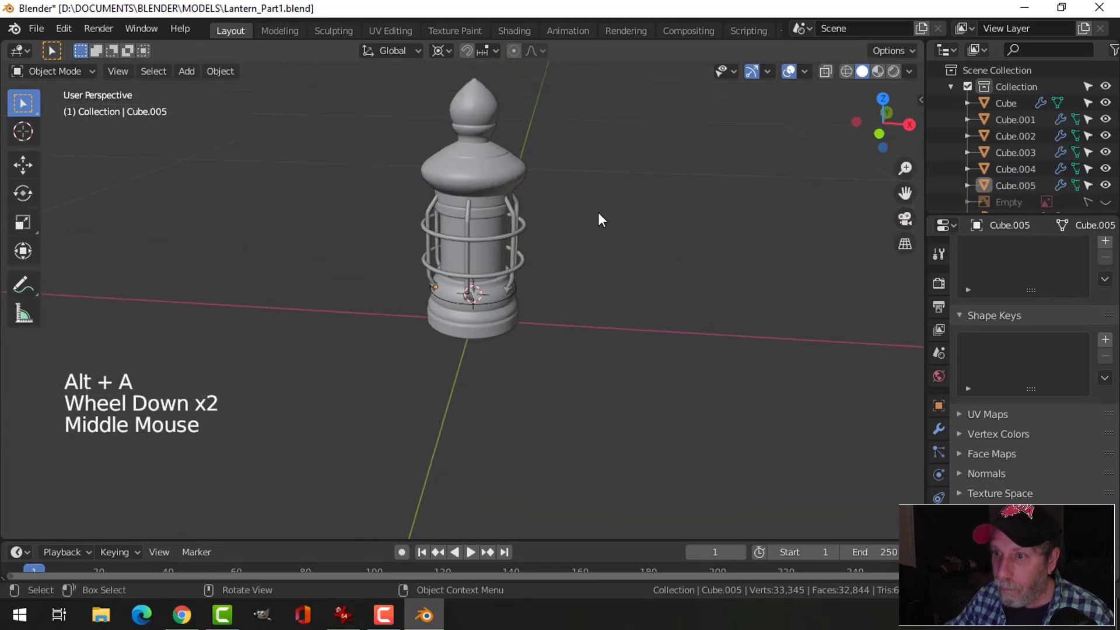
pyautogui.scroll(4, 632, 342)
pyautogui.moveTo(632, 343); pyautogui.dragTo(331, 295, button='middle')
pyautogui.scroll(2, 391, 316)
pyautogui.moveTo(397, 318); pyautogui.dragTo(421, 357, button='middle')
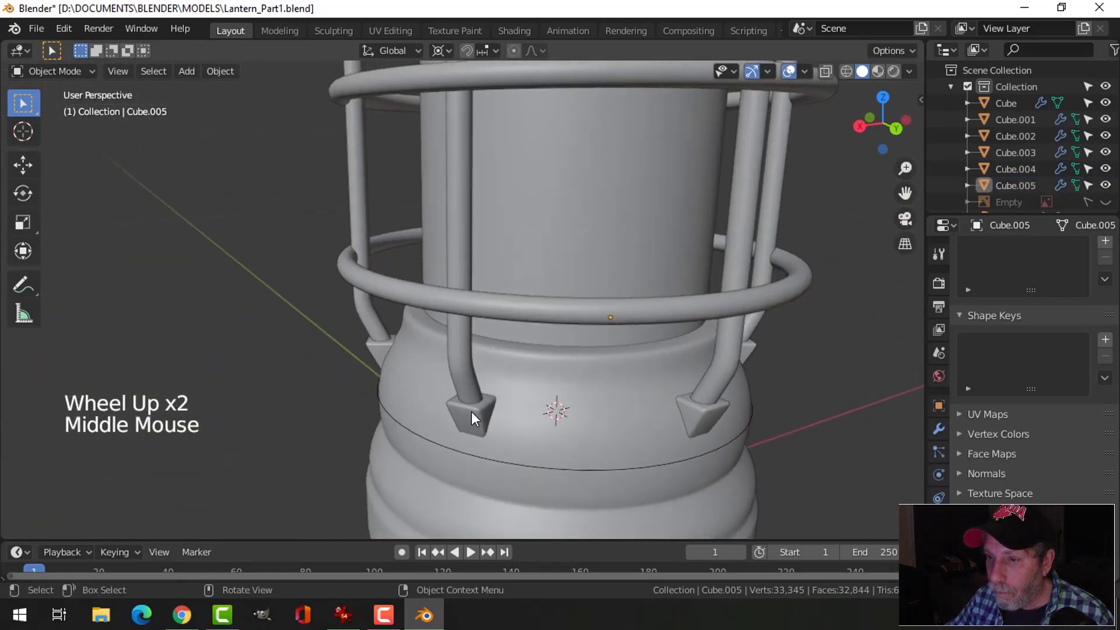
pyautogui.click(472, 416)
pyautogui.keyDown('shift'); pyautogui.click(378, 349); pyautogui.keyUp('shift')
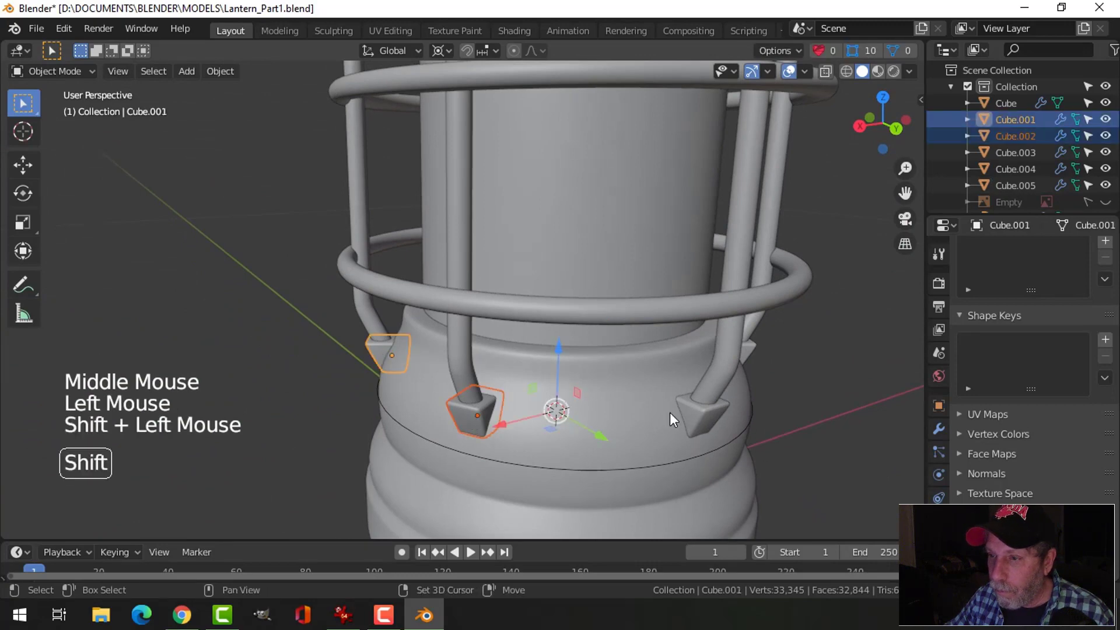
pyautogui.keyDown('shift'); pyautogui.click(716, 410); pyautogui.keyUp('shift')
pyautogui.moveTo(719, 412); pyautogui.dragTo(422, 372, button='middle')
pyautogui.keyDown('shift'); pyautogui.click(358, 380); pyautogui.keyUp('shift')
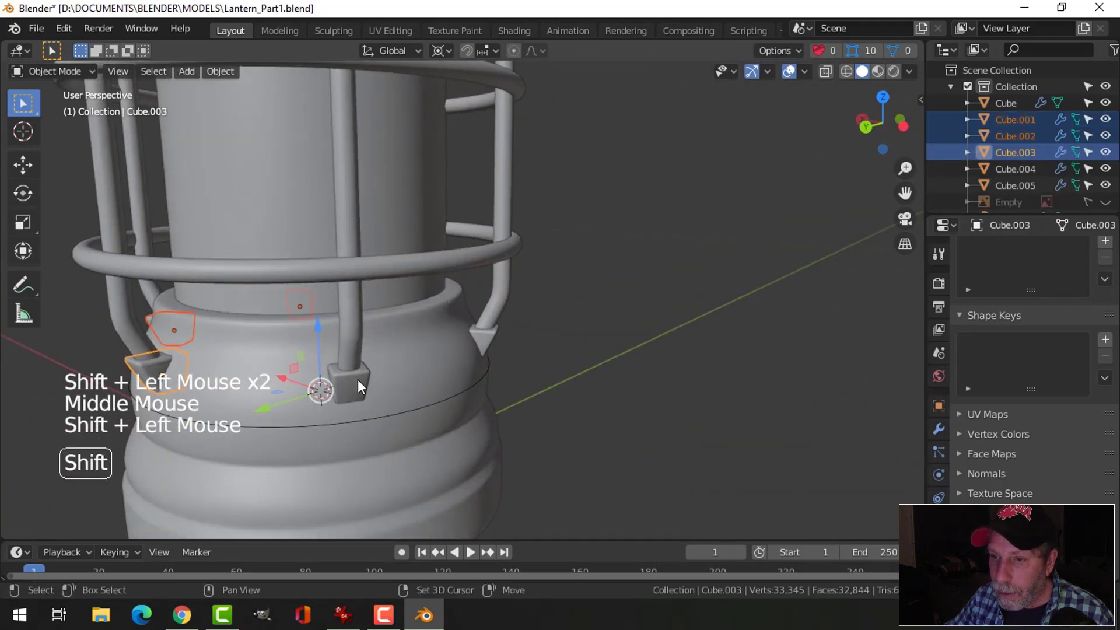
pyautogui.keyDown('shift'); pyautogui.click(484, 338); pyautogui.keyUp('shift')
pyautogui.moveTo(715, 352); pyautogui.dragTo(504, 357, button='middle')
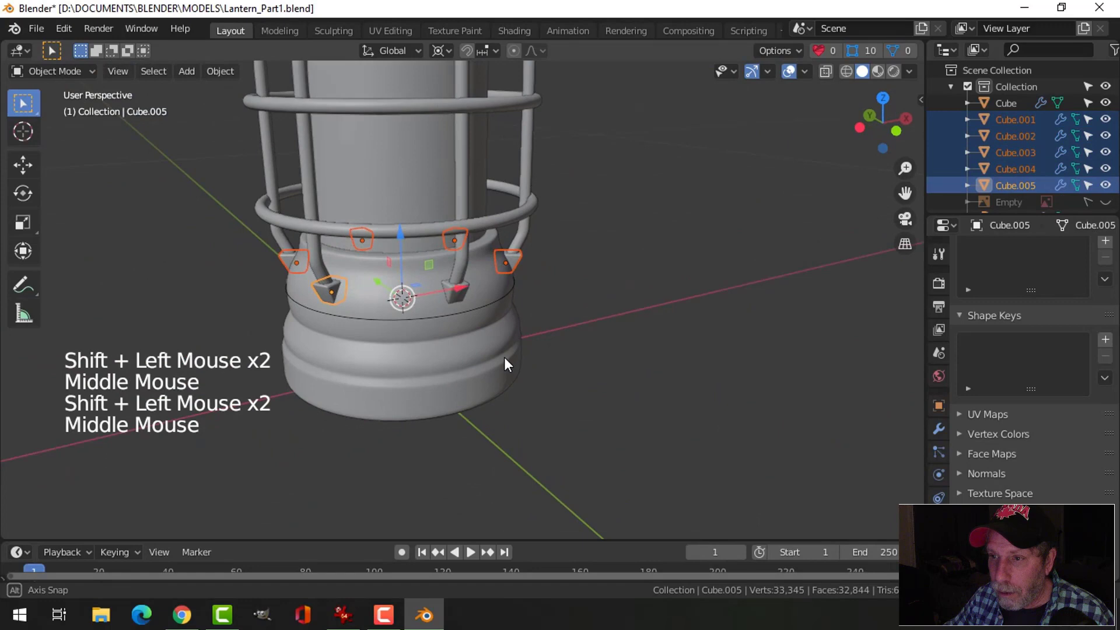
pyautogui.keyDown('shift'); pyautogui.click(466, 296); pyautogui.keyUp('shift')
pyautogui.hotkey('ctrl', 'j')
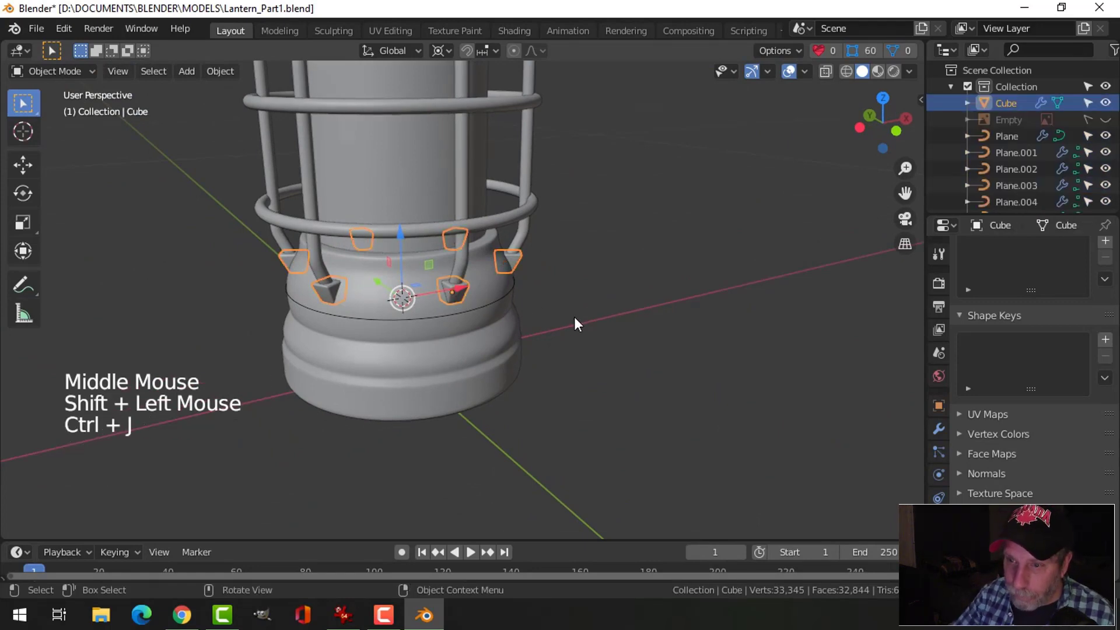
pyautogui.hotkey('ctrl', 's')
# Step: Duplicate the joined ring of mounting blocks and rotate the copy 180° about the X axis
pyautogui.moveTo(606, 317)
pyautogui.mouseDown(button='middle')
pyautogui.moveTo(555, 342)
pyautogui.moveTo(587, 306)
pyautogui.mouseUp(button='middle')
pyautogui.scroll(-4, 516, 272)
pyautogui.keyDown('shift'); pyautogui.moveTo(516, 273); pyautogui.dragTo(518, 300, button='middle'); pyautogui.keyUp('shift')
pyautogui.moveTo(518, 301); pyautogui.dragTo(534, 320, button='middle')
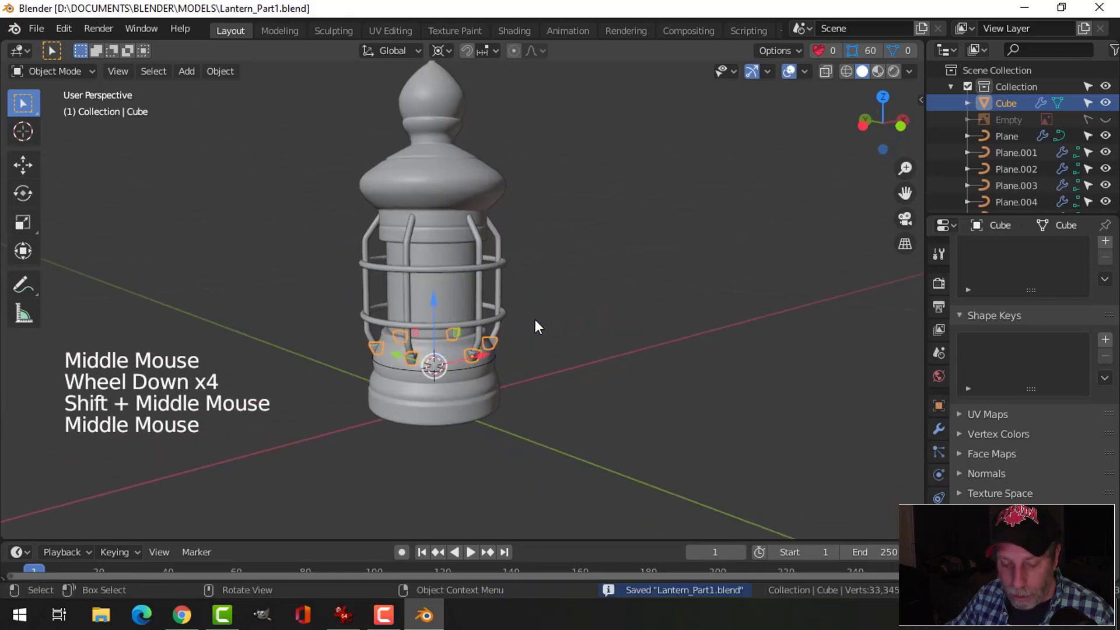
pyautogui.hotkey('shift', 'd')
pyautogui.write('rx180')
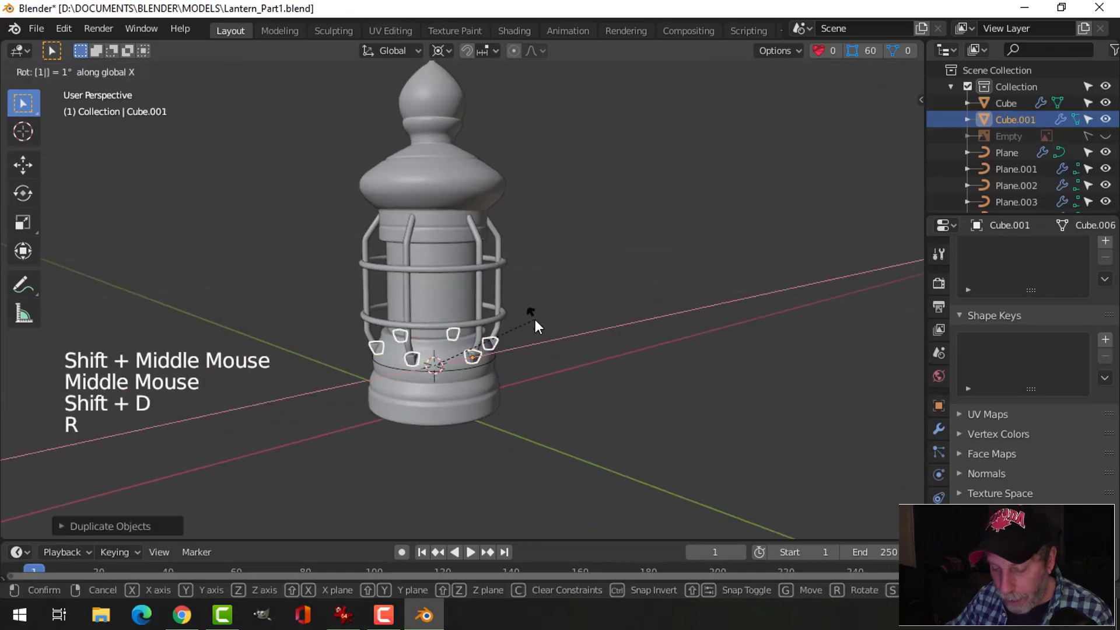
pyautogui.press('Return')
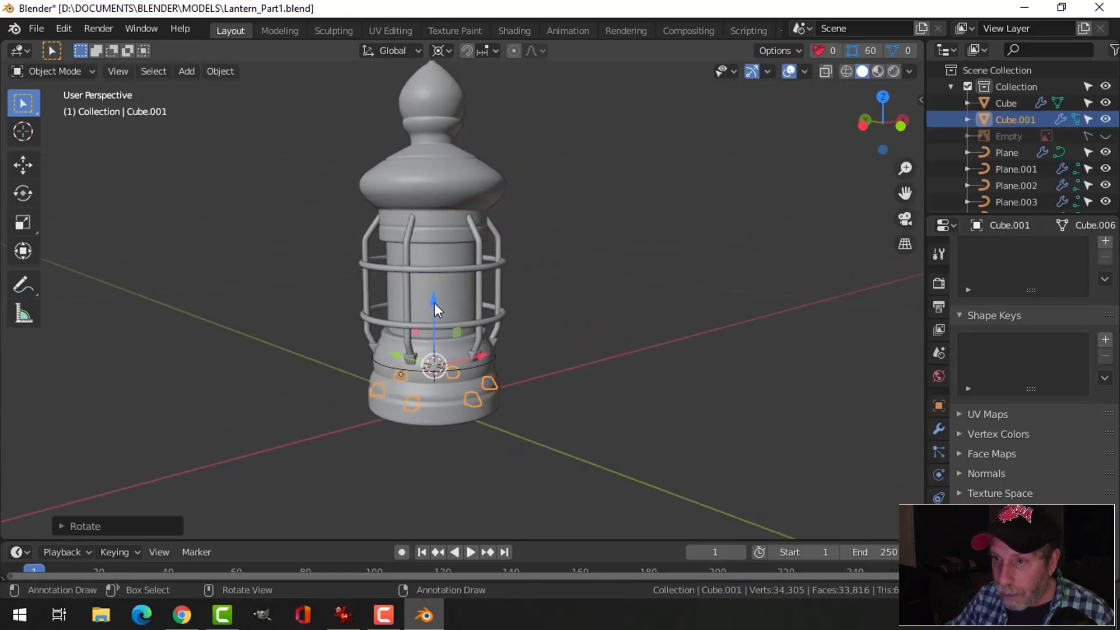
# Step: Move the flipped ring of blocks up along Z to the upper ends of the guard bars
pyautogui.moveTo(434, 302); pyautogui.dragTo(477, 126)
pyautogui.moveTo(635, 169); pyautogui.dragTo(622, 257, button='middle')
pyautogui.scroll(3, 569, 201)
pyautogui.scroll(2, 633, 255)
pyautogui.moveTo(622, 256); pyautogui.dragTo(610, 264, button='middle')
pyautogui.moveTo(605, 315); pyautogui.dragTo(604, 315, button='middle')
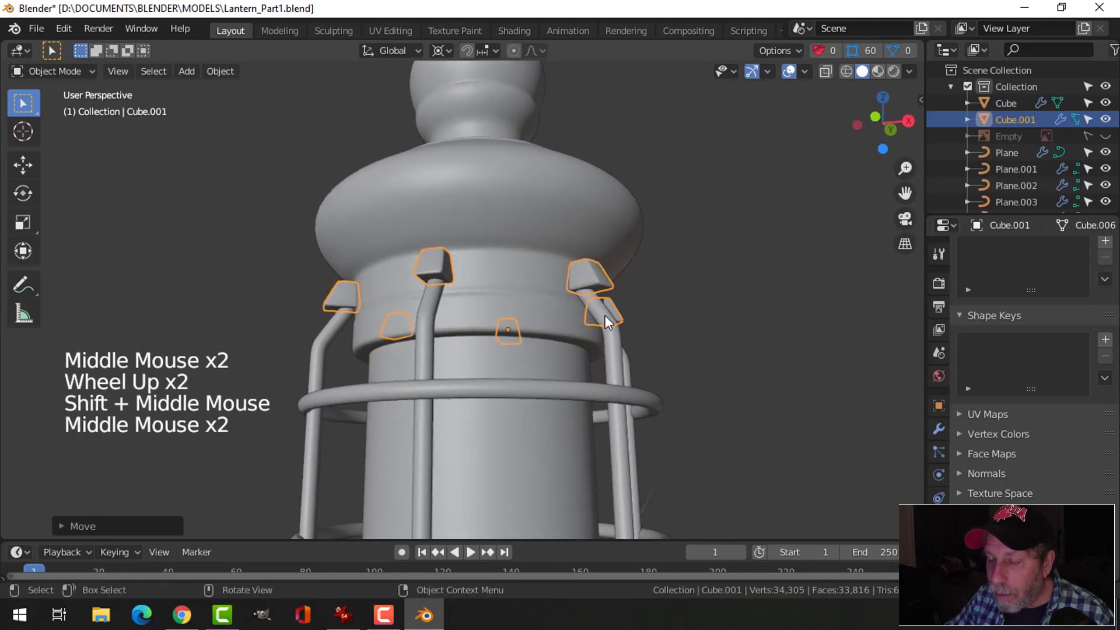
pyautogui.press('s')
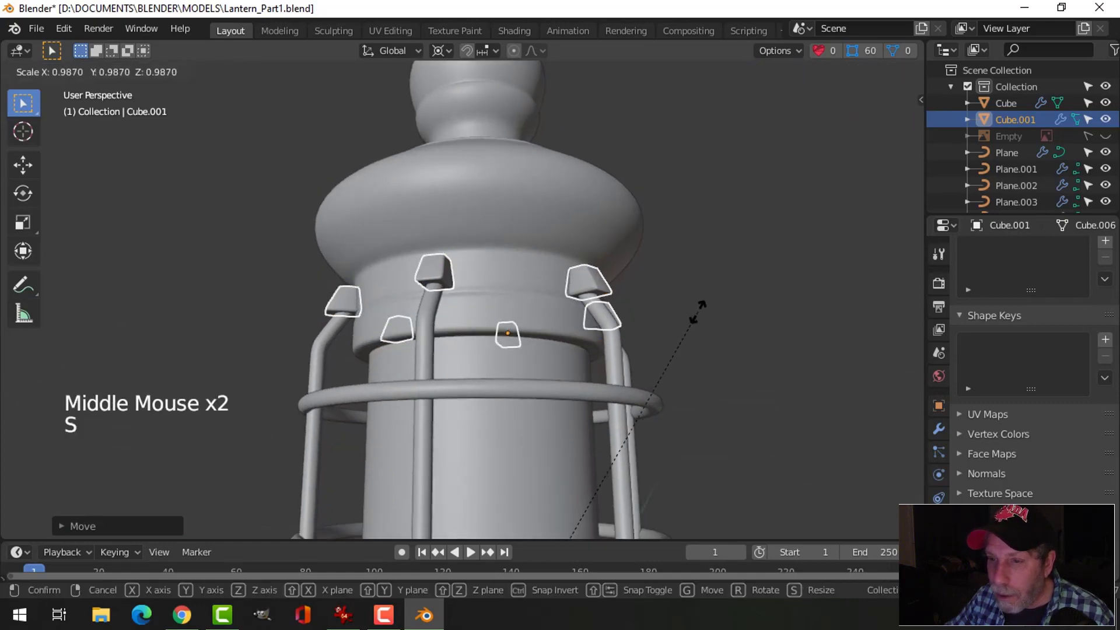
pyautogui.rightClick(680, 308)
pyautogui.moveTo(678, 307); pyautogui.dragTo(626, 345, button='middle')
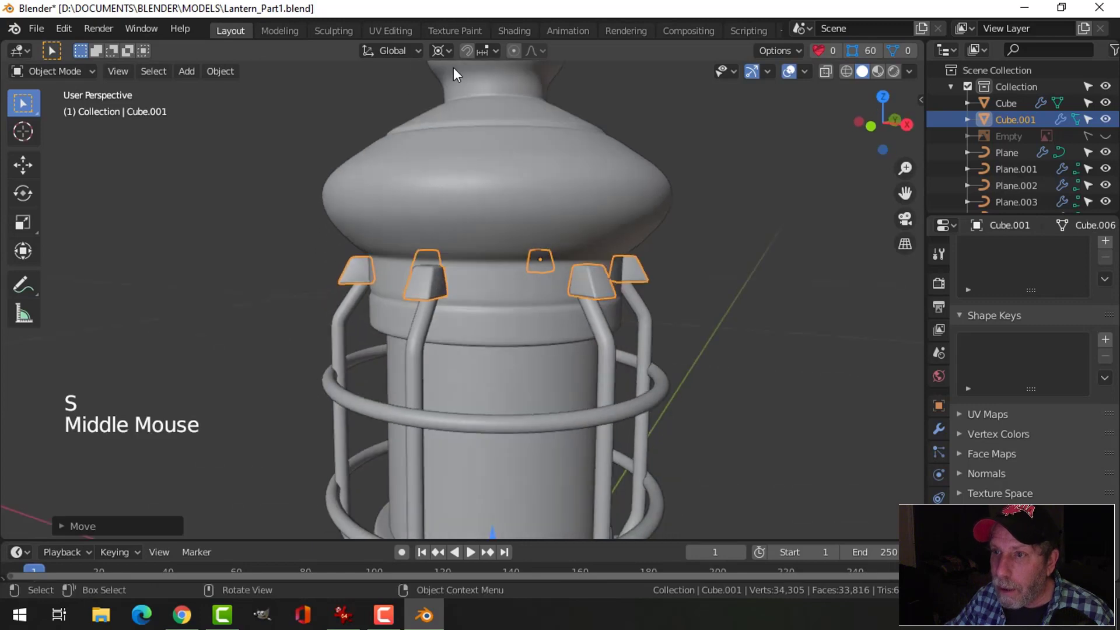
# Step: Set the transform pivot point to Individual Origins, try scaling down the upper block ring in Object Mode, and undo the scaling
pyautogui.click(441, 50)
pyautogui.click(467, 107)
pyautogui.press('s')
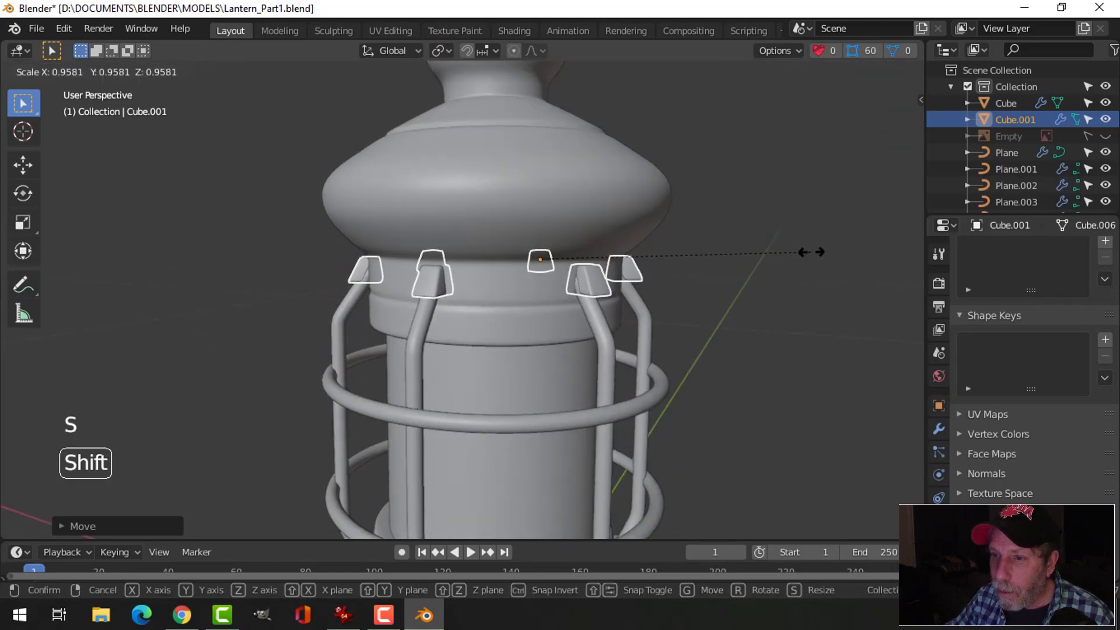
pyautogui.click(829, 253)
pyautogui.moveTo(828, 252); pyautogui.dragTo(634, 277, button='middle')
pyautogui.hotkey('ctrl', 'z')
# Step: Try scaling all the upper blocks' geometry in Edit Mode with Individual Origins, then undo it and deselect the object
pyautogui.press('Tab')
pyautogui.press('a')
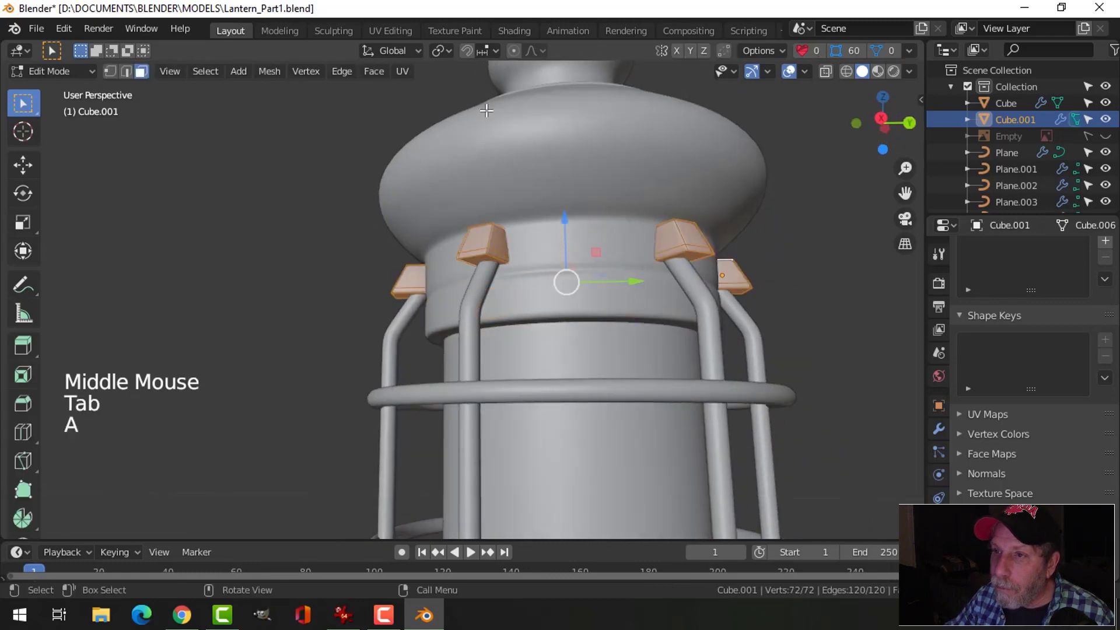
pyautogui.click(450, 52)
pyautogui.click(461, 105)
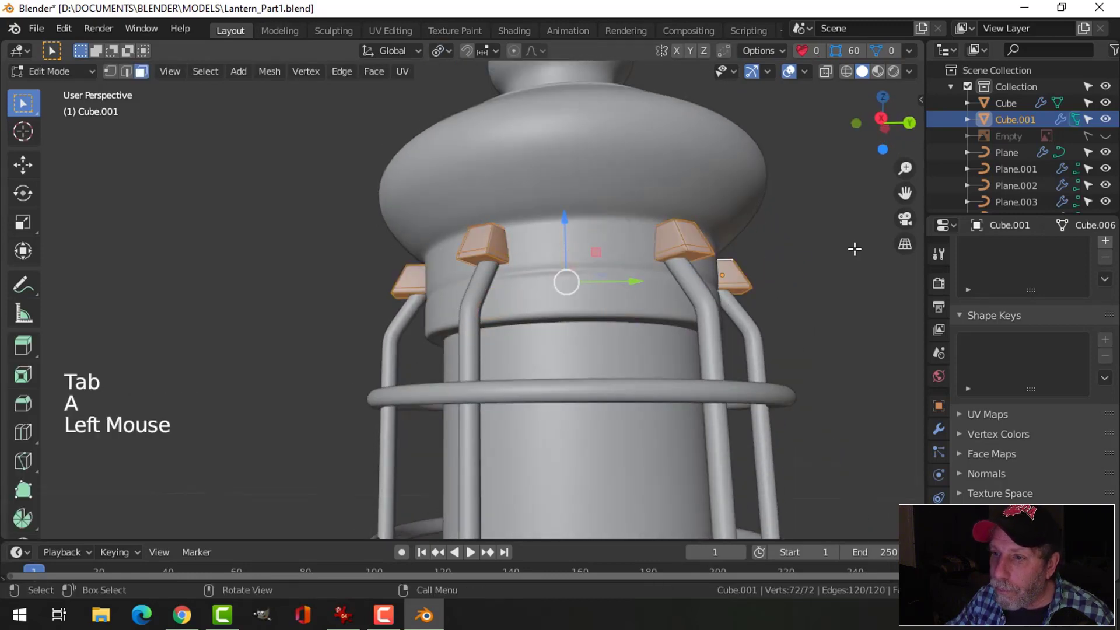
pyautogui.press('s')
pyautogui.click(818, 255)
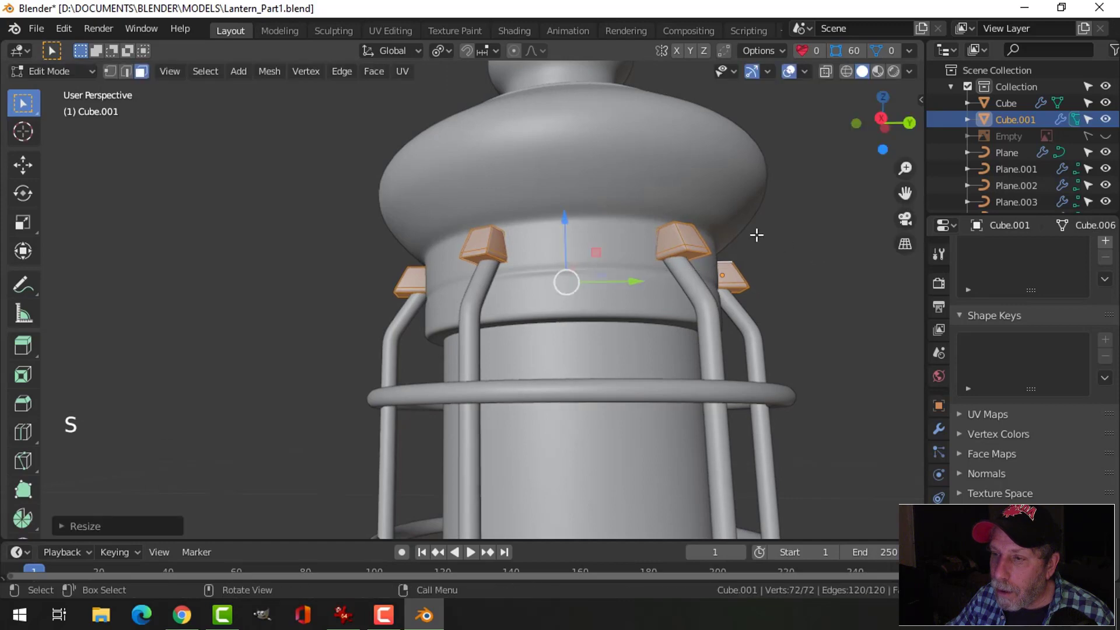
pyautogui.moveTo(744, 222); pyautogui.dragTo(640, 272, button='middle')
pyautogui.hotkey('ctrl', 'z')
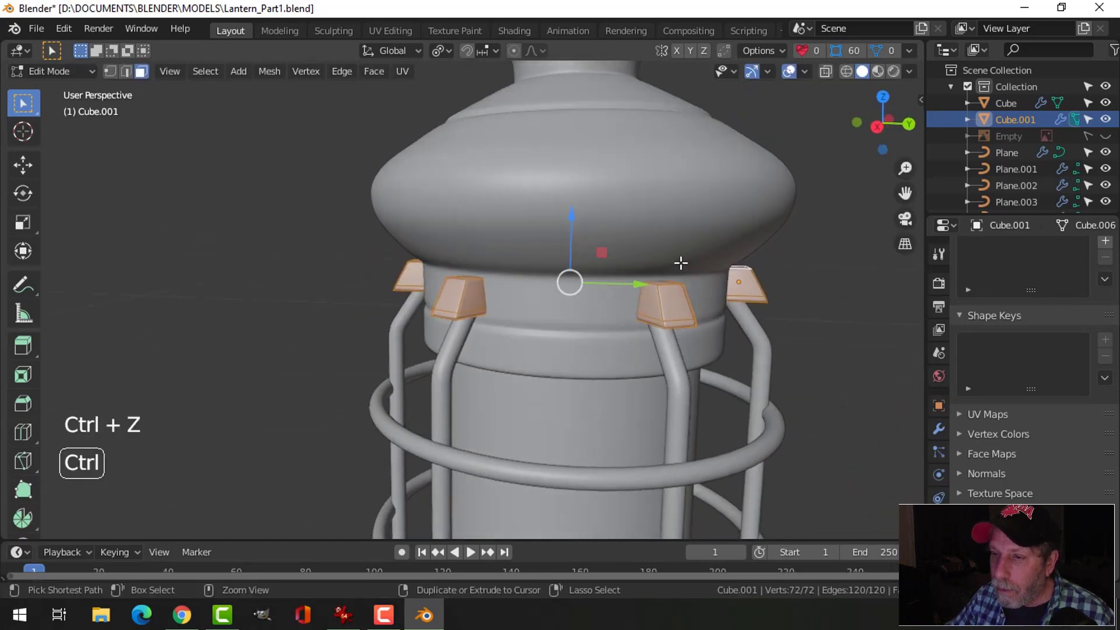
pyautogui.press('Tab')
pyautogui.hotkey('alt', 'a')
# Step: Separate the front block of the upper ring into its own object, selecting its linked geometry from the front view
pyautogui.moveTo(495, 321); pyautogui.dragTo(552, 282, button='middle')
pyautogui.click(492, 257)
pyautogui.moveTo(493, 257); pyautogui.dragTo(653, 306, button='middle')
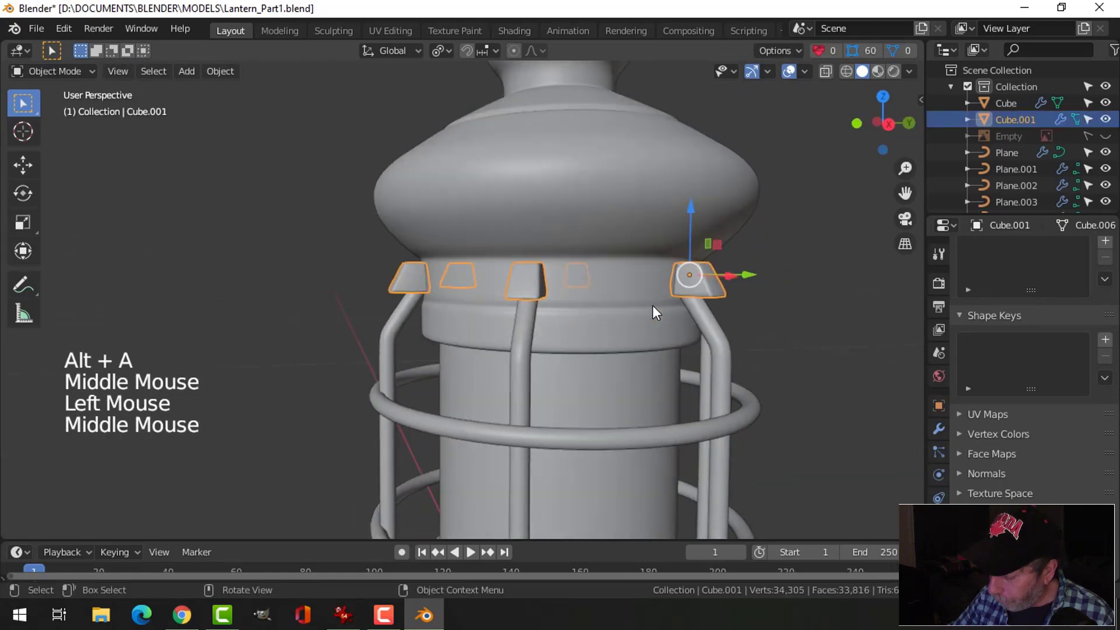
pyautogui.press('KP_1')
pyautogui.press('Tab')
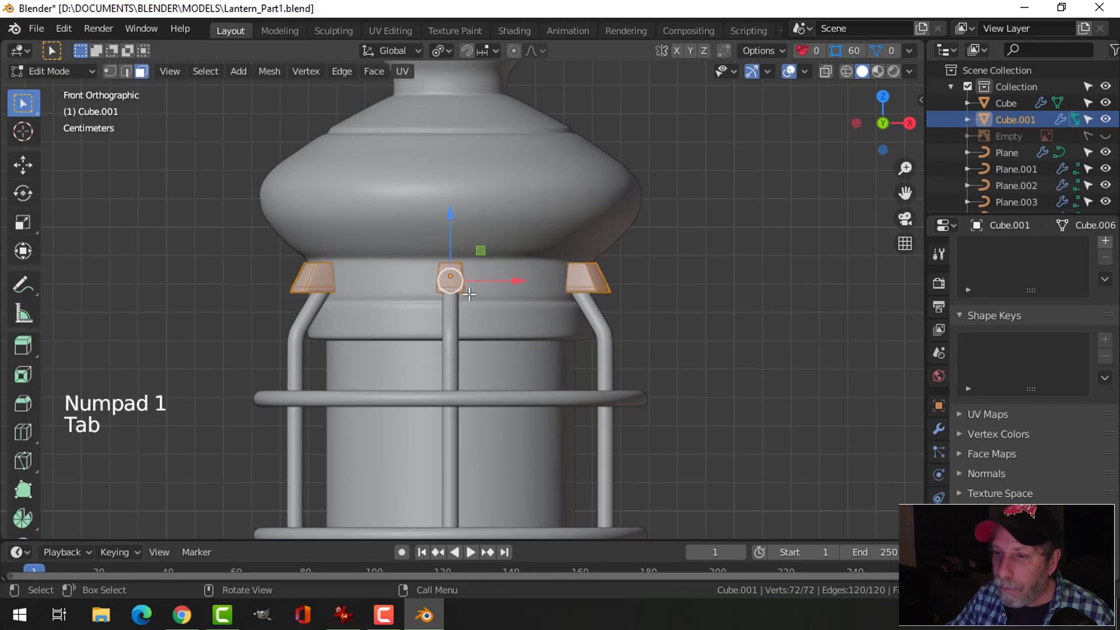
pyautogui.click(465, 291)
pyautogui.hotkey('ctrl', 'l')
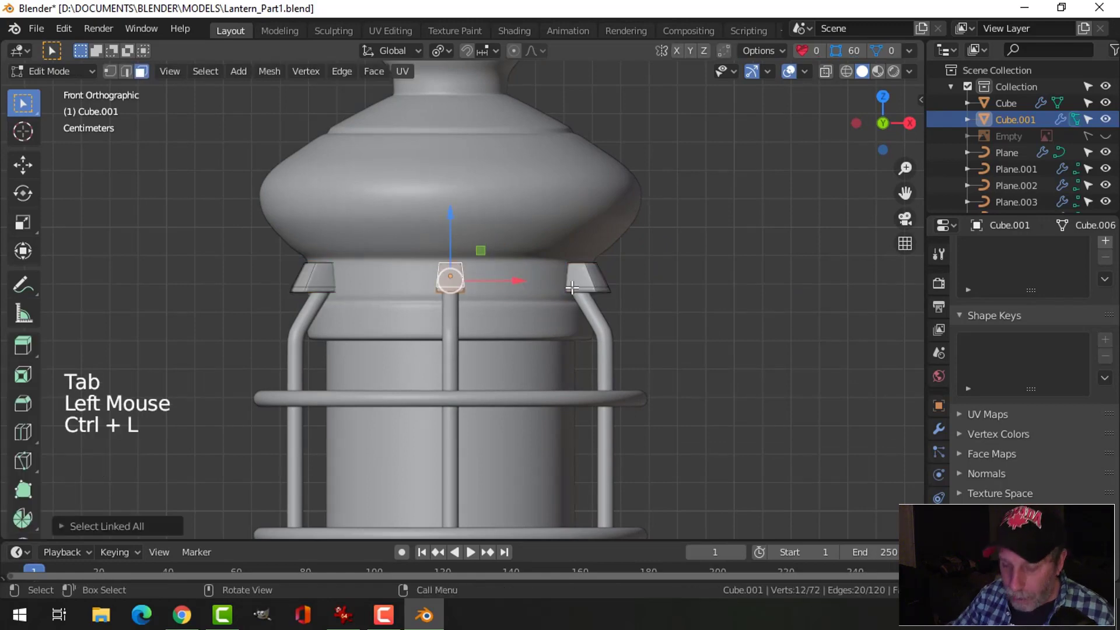
pyautogui.press('p')
pyautogui.press('Tab')
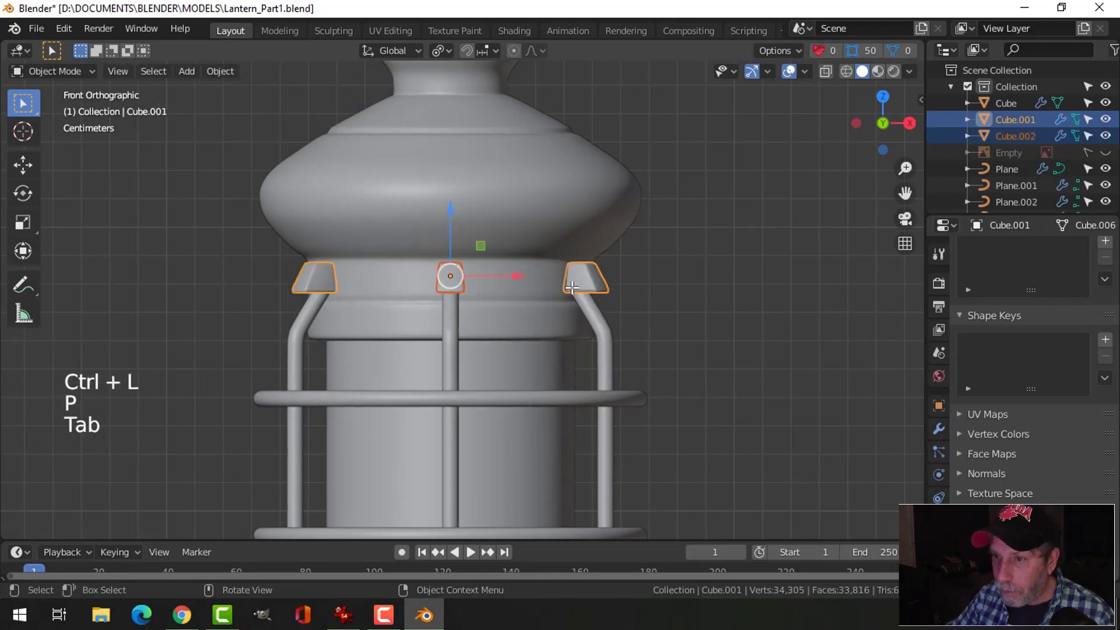
# Step: Delete the other upper blocks and set the remaining front block's origin to its geometry
pyautogui.click(606, 286)
pyautogui.press('x')
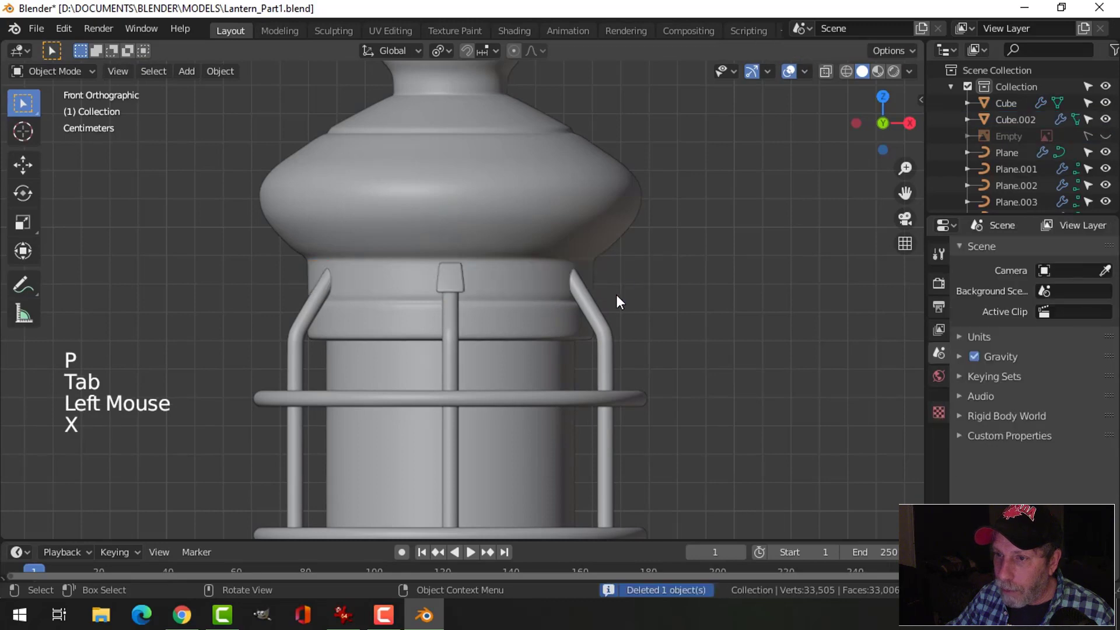
pyautogui.click(452, 282)
pyautogui.moveTo(677, 314); pyautogui.dragTo(484, 327, button='middle')
pyautogui.scroll(3, 484, 326)
pyautogui.moveTo(563, 318); pyautogui.dragTo(586, 287, button='middle')
pyautogui.keyDown('shift'); pyautogui.moveTo(545, 295); pyautogui.dragTo(636, 343, button='middle'); pyautogui.keyUp('shift')
pyautogui.click(226, 69)
pyautogui.moveTo(335, 112)
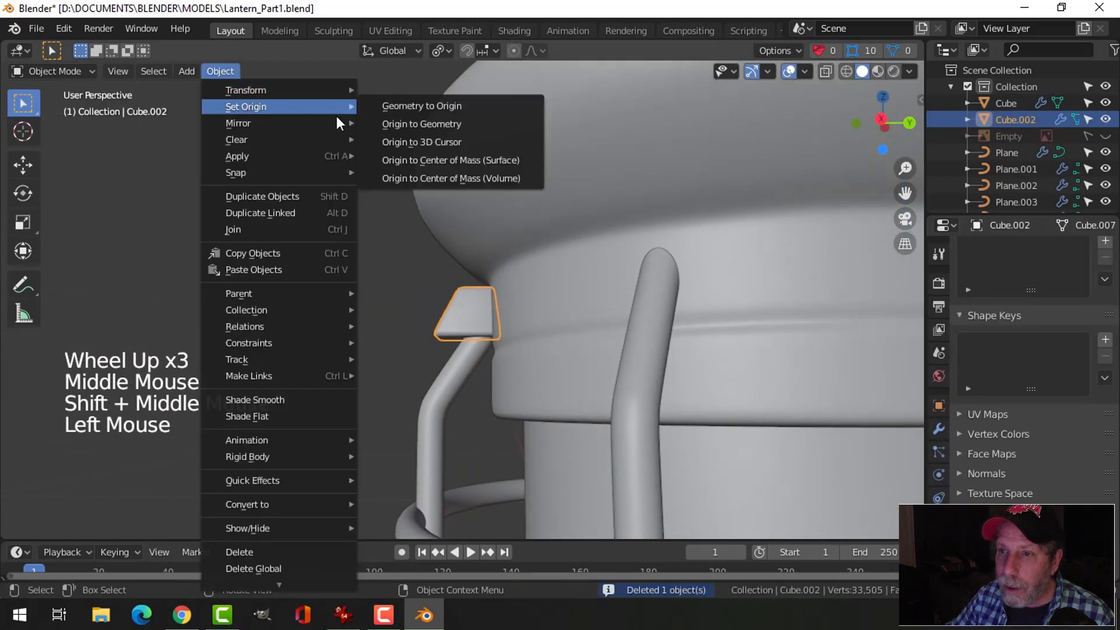
pyautogui.click(415, 124)
# Step: Move the upper front block inward along Y so it sits into the lantern's collar
pyautogui.moveTo(524, 335); pyautogui.dragTo(527, 355, button='middle')
pyautogui.moveTo(536, 316); pyautogui.dragTo(548, 313)
pyautogui.moveTo(555, 311); pyautogui.dragTo(523, 332, button='middle')
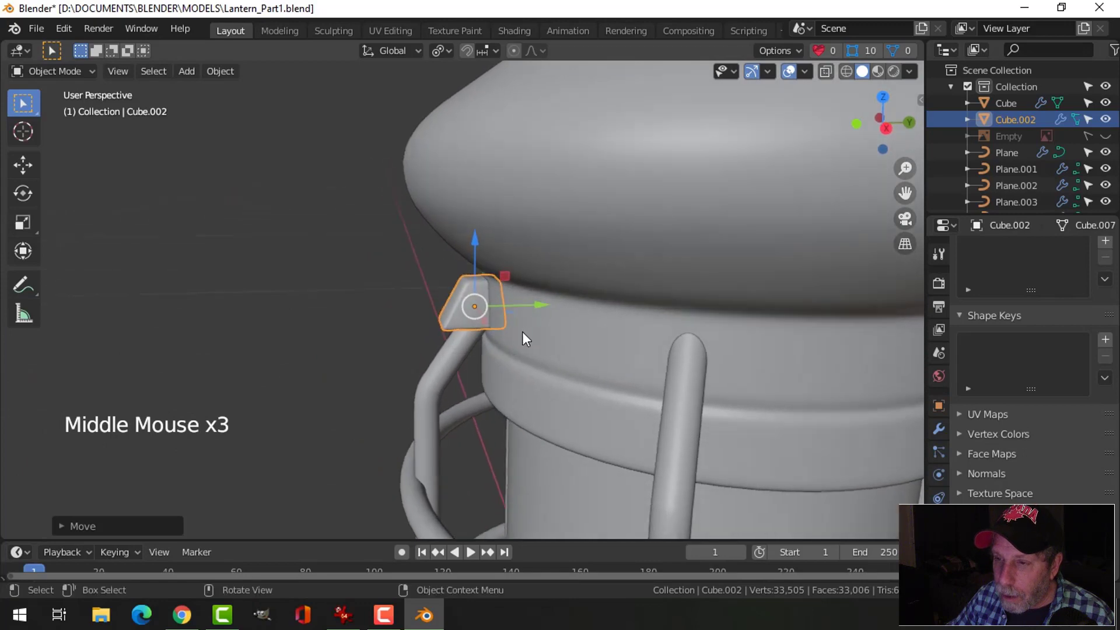
pyautogui.moveTo(535, 302); pyautogui.dragTo(562, 313)
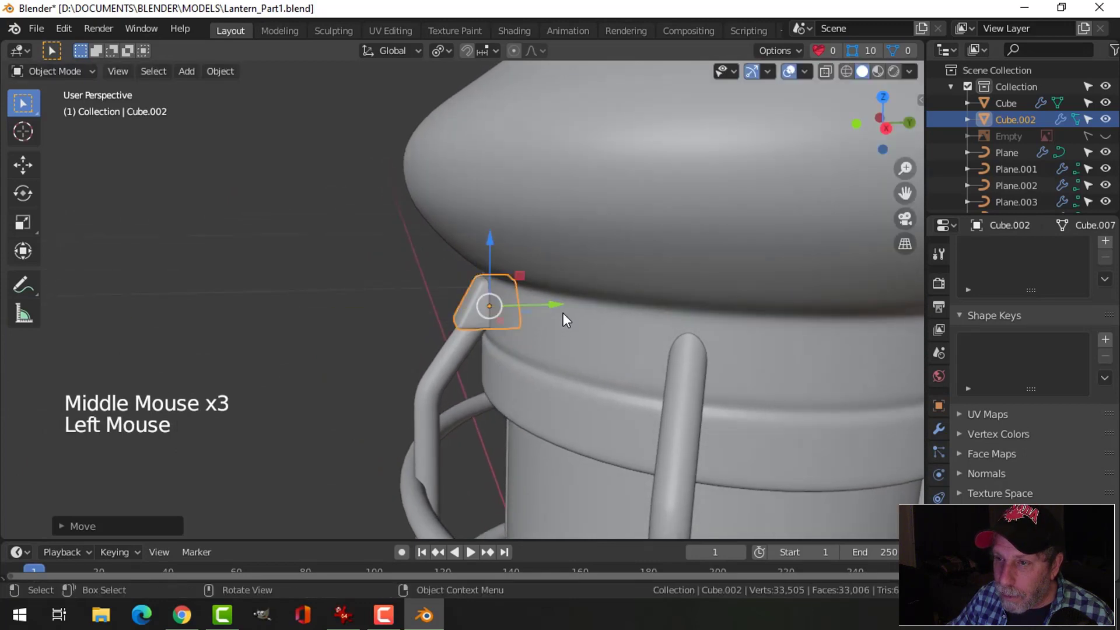
pyautogui.moveTo(563, 312); pyautogui.dragTo(541, 323, button='middle')
pyautogui.moveTo(569, 311); pyautogui.dragTo(561, 318)
pyautogui.moveTo(561, 319); pyautogui.dragTo(427, 268, button='middle')
pyautogui.hotkey('alt', 'a')
pyautogui.scroll(-2, 475, 345)
pyautogui.scroll(3, 485, 339)
pyautogui.scroll(-2, 487, 330)
# Step: Adjust the upper block's height along Z to suit the end of the guard bar
pyautogui.moveTo(488, 330); pyautogui.dragTo(485, 258, button='middle')
pyautogui.click(472, 315)
pyautogui.moveTo(479, 252); pyautogui.dragTo(470, 310)
pyautogui.hotkey('alt', 'a')
pyautogui.moveTo(471, 310)
pyautogui.mouseDown(button='middle')
pyautogui.moveTo(508, 242)
pyautogui.moveTo(471, 308)
pyautogui.mouseUp(button='middle')
pyautogui.click(470, 309)
pyautogui.moveTo(469, 260); pyautogui.dragTo(475, 270)
pyautogui.hotkey('alt', 'a')
# Step: Fine-tune the upper block in close-up, lowering it slightly along Z and shifting it outward to cover the bar end
pyautogui.moveTo(475, 270); pyautogui.dragTo(640, 368, button='middle')
pyautogui.scroll(2, 573, 303)
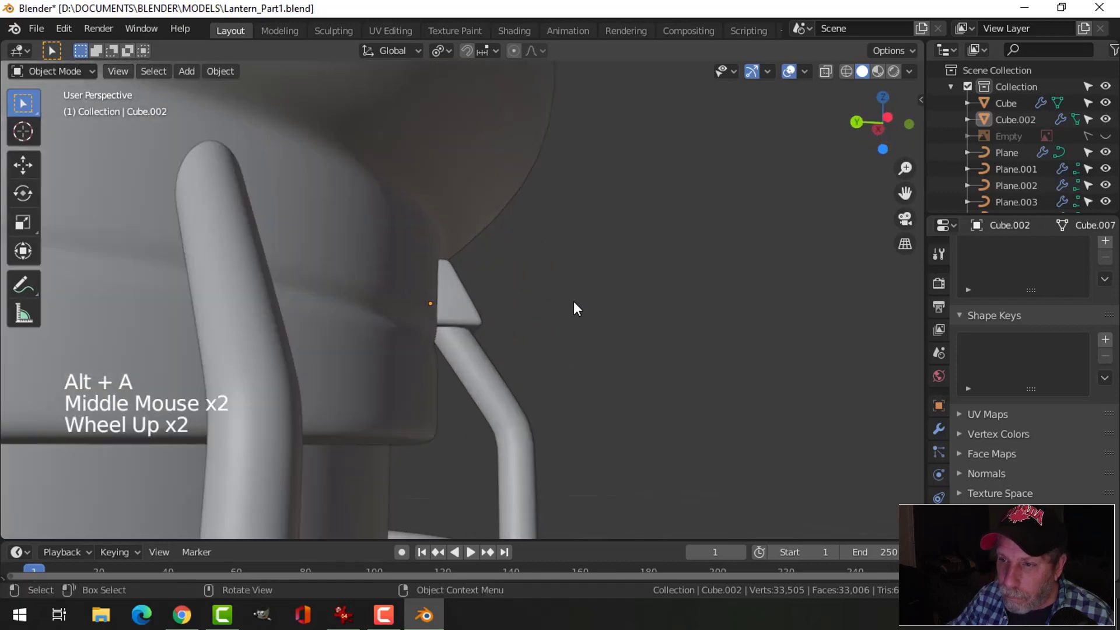
pyautogui.keyDown('shift'); pyautogui.moveTo(573, 304); pyautogui.dragTo(467, 383, button='middle'); pyautogui.keyUp('shift')
pyautogui.scroll(2, 522, 399)
pyautogui.keyDown('shift'); pyautogui.moveTo(436, 447); pyautogui.dragTo(445, 309, button='middle'); pyautogui.keyUp('shift')
pyautogui.moveTo(453, 334); pyautogui.dragTo(474, 369, button='middle')
pyautogui.click(374, 282)
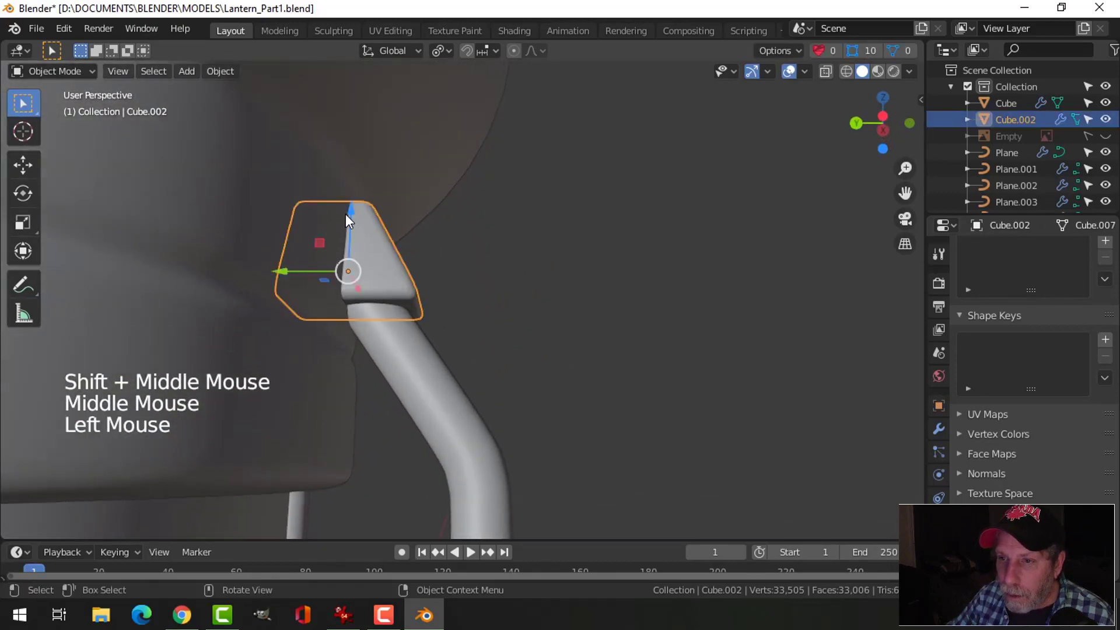
pyautogui.moveTo(348, 219); pyautogui.dragTo(352, 243)
pyautogui.moveTo(442, 306); pyautogui.dragTo(379, 338, button='middle')
pyautogui.moveTo(296, 348); pyautogui.dragTo(318, 344)
pyautogui.scroll(-4, 542, 338)
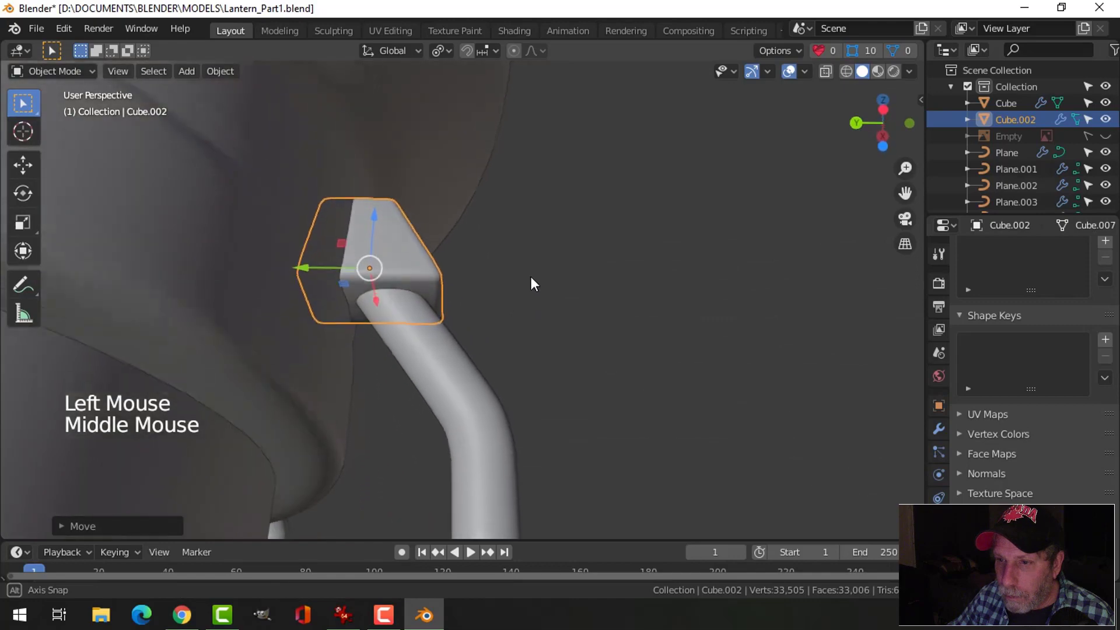
pyautogui.hotkey('alt', 'a')
# Step: Examine the fitted upper block and the surrounding collar and guard from several angles
pyautogui.moveTo(537, 342); pyautogui.dragTo(325, 384, button='middle')
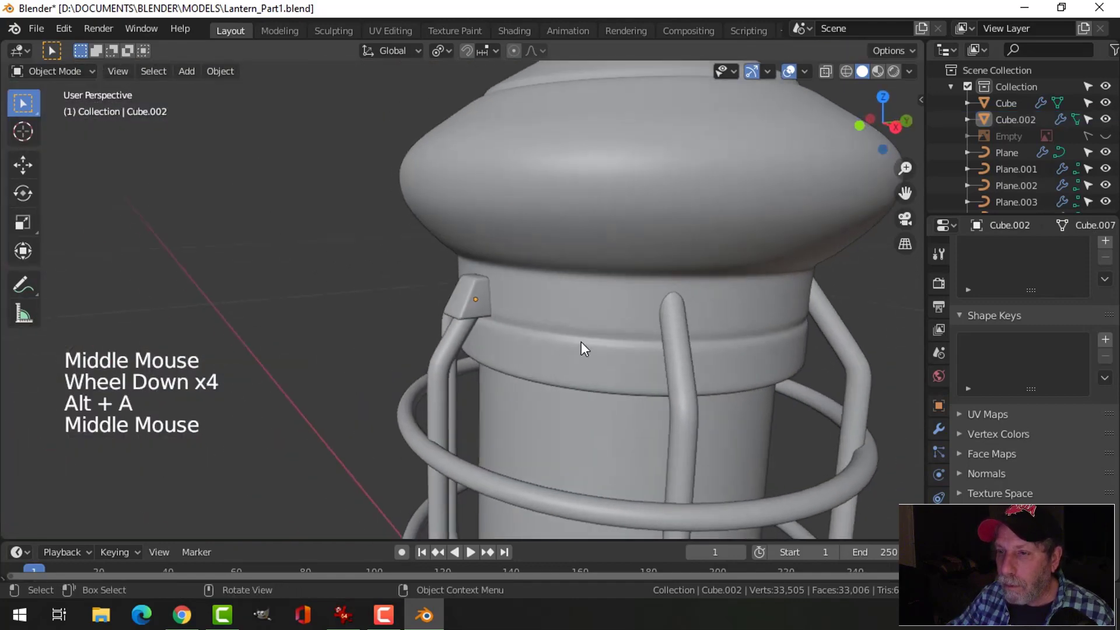
pyautogui.moveTo(581, 341); pyautogui.dragTo(549, 357, button='middle')
pyautogui.scroll(-3, 503, 326)
pyautogui.keyDown('shift'); pyautogui.moveTo(503, 403); pyautogui.dragTo(521, 184, button='middle'); pyautogui.keyUp('shift')
pyautogui.moveTo(516, 286); pyautogui.dragTo(544, 309, button='middle')
pyautogui.keyDown('shift'); pyautogui.moveTo(530, 360); pyautogui.dragTo(506, 464, button='middle'); pyautogui.keyUp('shift')
pyautogui.keyDown('shift'); pyautogui.moveTo(530, 252); pyautogui.dragTo(516, 275, button='middle'); pyautogui.keyUp('shift')
pyautogui.moveTo(517, 274); pyautogui.dragTo(527, 374, button='middle')
pyautogui.scroll(2, 441, 264)
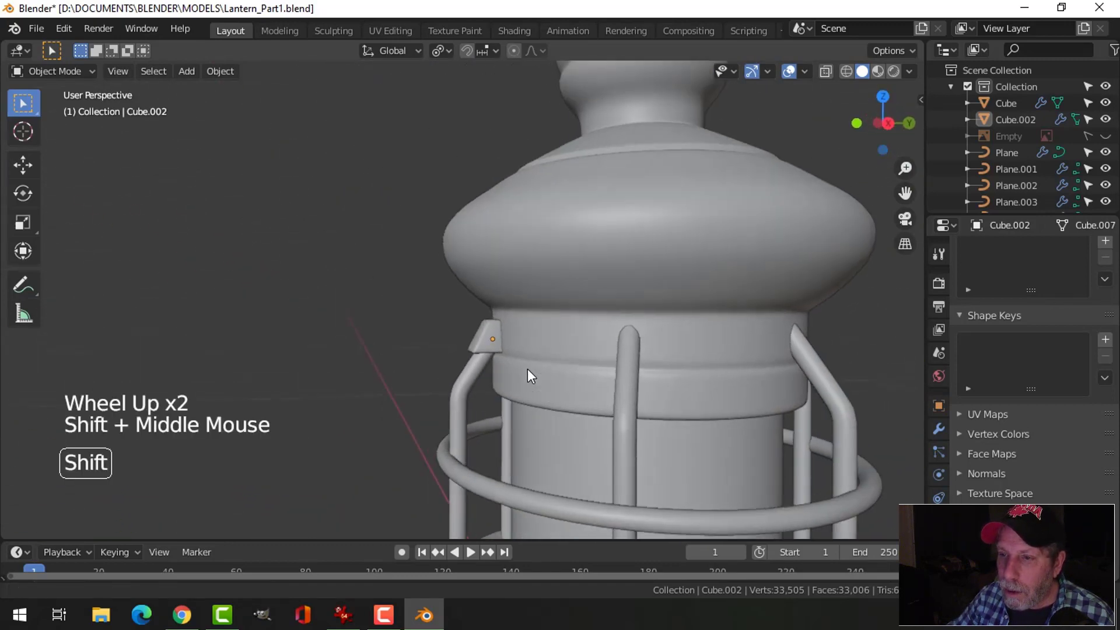
# Step: Move the edge loops forming the collar groove of the Top object slightly down along Z, below the block
pyautogui.scroll(4, 583, 400)
pyautogui.keyDown('shift'); pyautogui.moveTo(584, 400); pyautogui.dragTo(529, 283, button='middle'); pyautogui.keyUp('shift')
pyautogui.click(650, 299)
pyautogui.press('Tab')
pyautogui.keyDown('shift'); pyautogui.moveTo(650, 299); pyautogui.dragTo(555, 313, button='middle'); pyautogui.keyUp('shift')
pyautogui.hotkey('alt', 'a')
pyautogui.press('2')
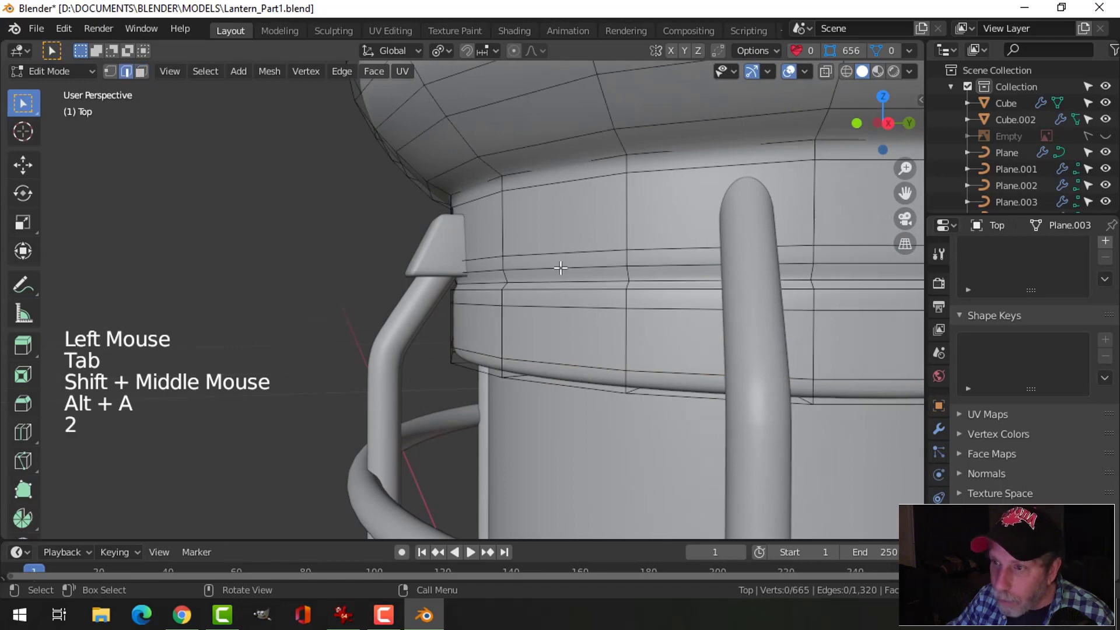
pyautogui.keyDown('alt'); pyautogui.keyDown('shift'); pyautogui.click(560, 268); pyautogui.keyUp('shift'); pyautogui.keyUp('alt')
pyautogui.keyDown('alt'); pyautogui.keyDown('shift'); pyautogui.click(558, 284); pyautogui.keyUp('shift'); pyautogui.keyUp('alt')
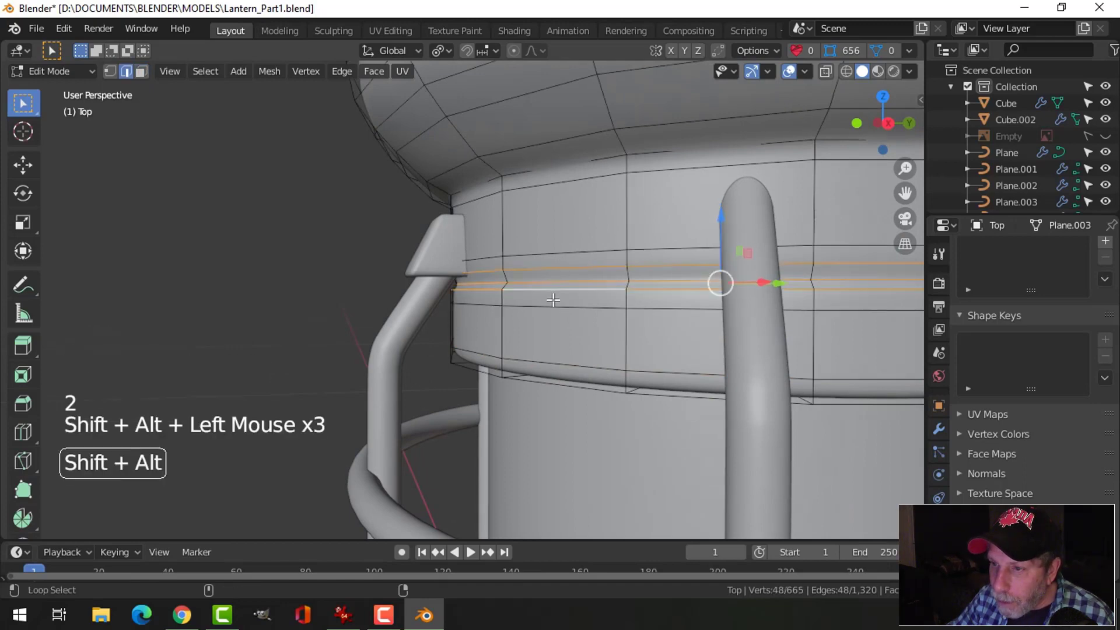
pyautogui.moveTo(724, 221); pyautogui.dragTo(724, 231)
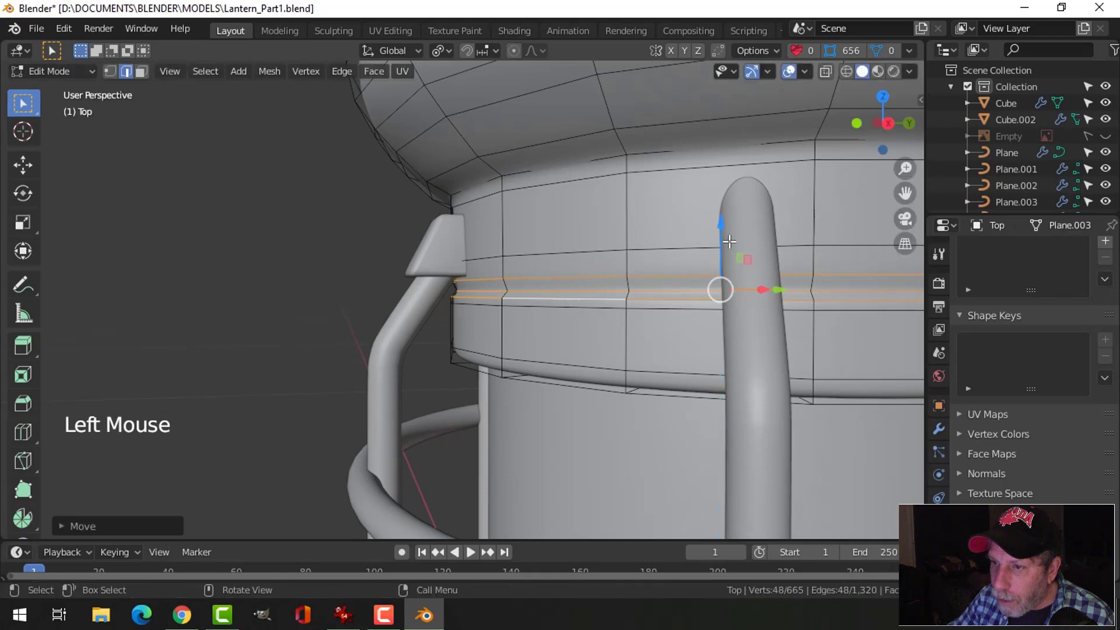
pyautogui.hotkey('alt', 'a')
pyautogui.press('Tab')
pyautogui.hotkey('alt', 'a')
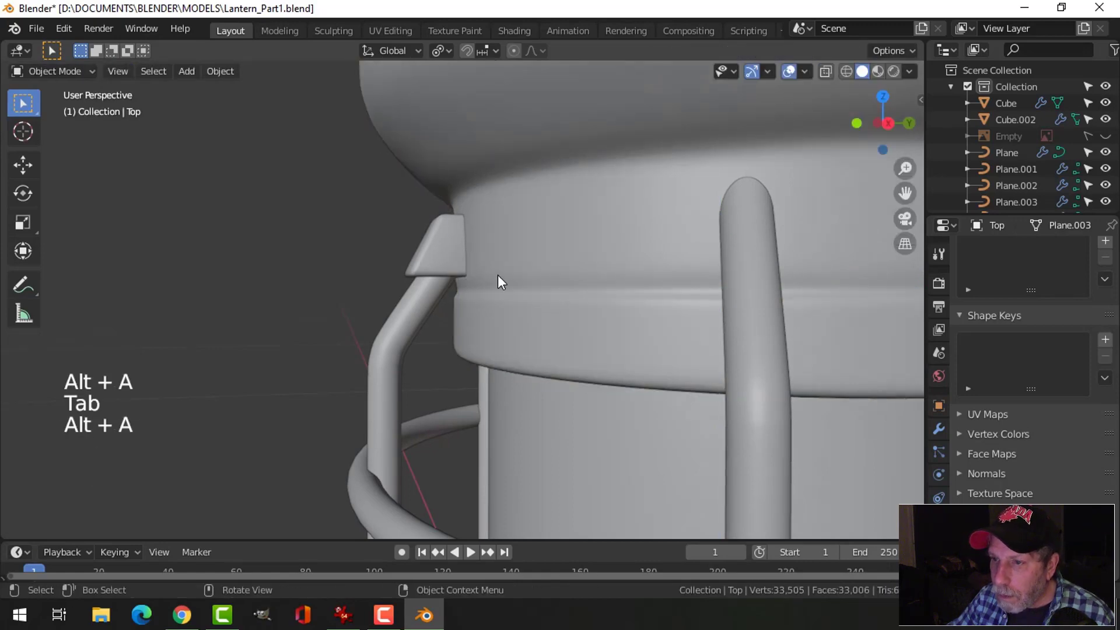
# Step: Tighten the collar groove on the Top object by moving its neighbouring edge loops closer along Z
pyautogui.click(527, 307)
pyautogui.press('Tab')
pyautogui.hotkey('alt', 'a')
pyautogui.keyDown('alt'); pyautogui.keyDown('shift'); pyautogui.click(574, 307); pyautogui.keyUp('shift'); pyautogui.keyUp('alt')
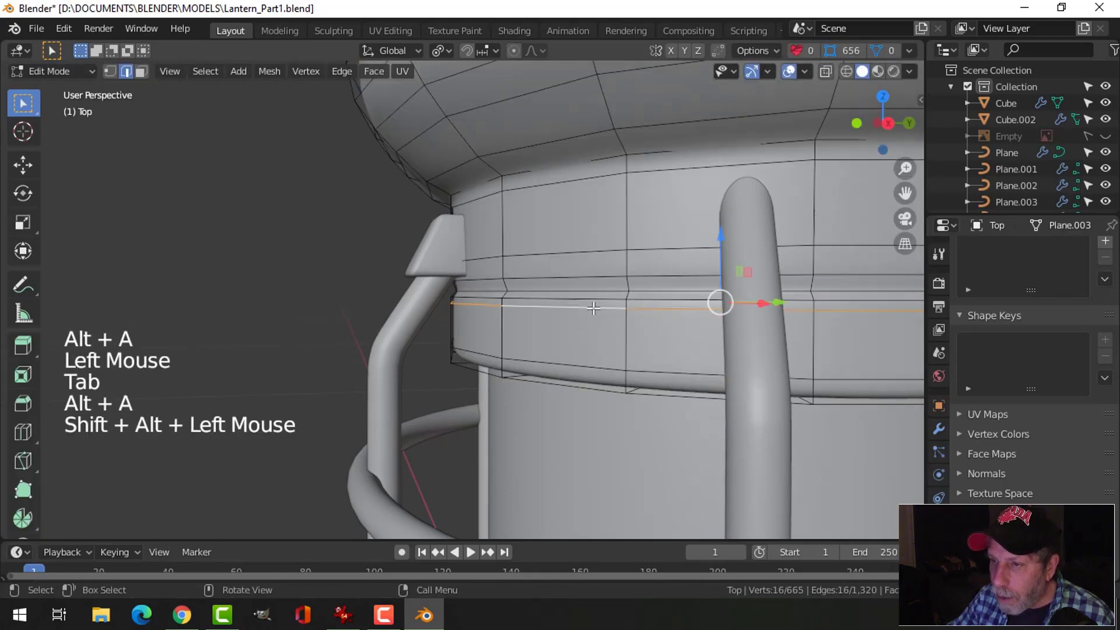
pyautogui.hotkey('alt', 'a')
pyautogui.keyDown('alt'); pyautogui.keyDown('shift'); pyautogui.click(598, 299); pyautogui.keyUp('shift'); pyautogui.keyUp('alt')
pyautogui.moveTo(720, 255)
pyautogui.mouseDown()
pyautogui.moveTo(725, 220)
pyautogui.moveTo(724, 234)
pyautogui.mouseUp()
pyautogui.hotkey('alt', 'a')
pyautogui.keyDown('alt'); pyautogui.keyDown('shift'); pyautogui.click(621, 277); pyautogui.keyUp('shift'); pyautogui.keyUp('alt')
pyautogui.hotkey('alt', 'a')
pyautogui.keyDown('alt'); pyautogui.keyDown('shift'); pyautogui.click(620, 253); pyautogui.keyUp('shift'); pyautogui.keyUp('alt')
pyautogui.press('Tab')
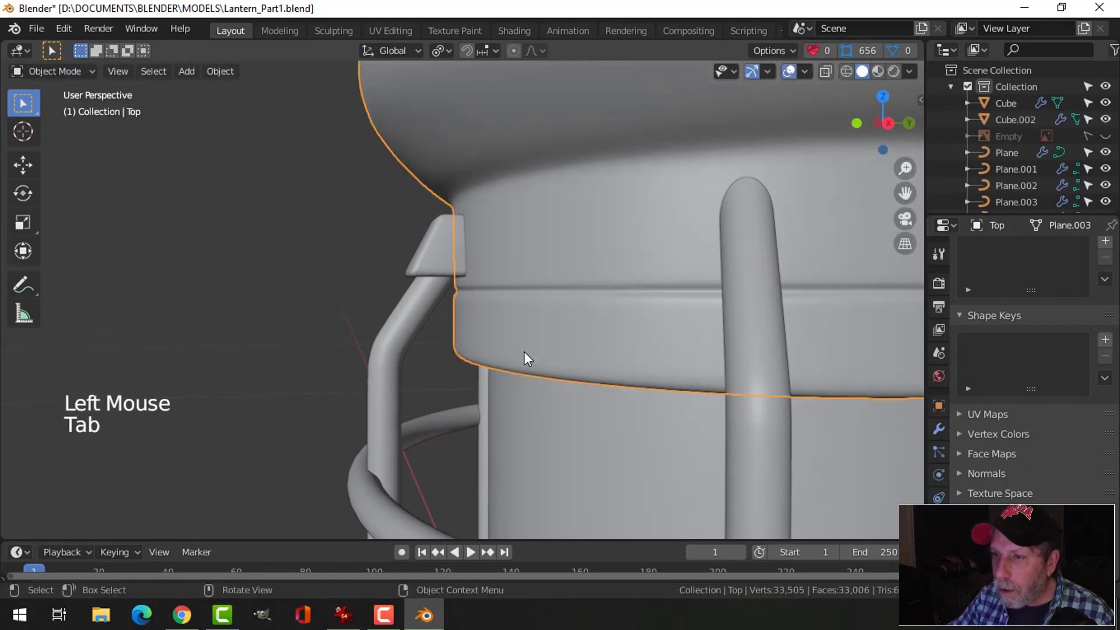
pyautogui.hotkey('alt', 'a')
# Step: Raise the edge loop at the top of the collar slightly along Z, toward the bulge above it
pyautogui.scroll(-1, 528, 310)
pyautogui.moveTo(527, 309); pyautogui.dragTo(644, 324, button='middle')
pyautogui.scroll(-2, 501, 322)
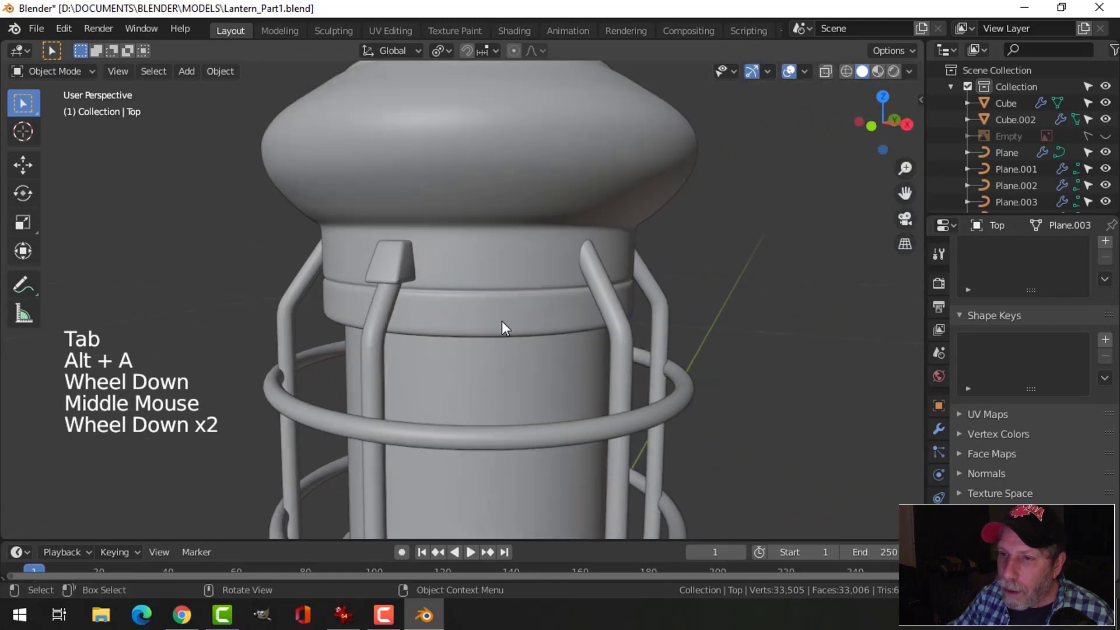
pyautogui.moveTo(502, 322); pyautogui.dragTo(464, 285, button='middle')
pyautogui.click(502, 243)
pyautogui.press('Tab')
pyautogui.hotkey('alt', 'a')
pyautogui.scroll(2, 464, 262)
pyautogui.moveTo(464, 285); pyautogui.dragTo(454, 297, button='middle')
pyautogui.keyDown('alt'); pyautogui.keyDown('shift'); pyautogui.click(455, 286); pyautogui.keyUp('shift'); pyautogui.keyUp('alt')
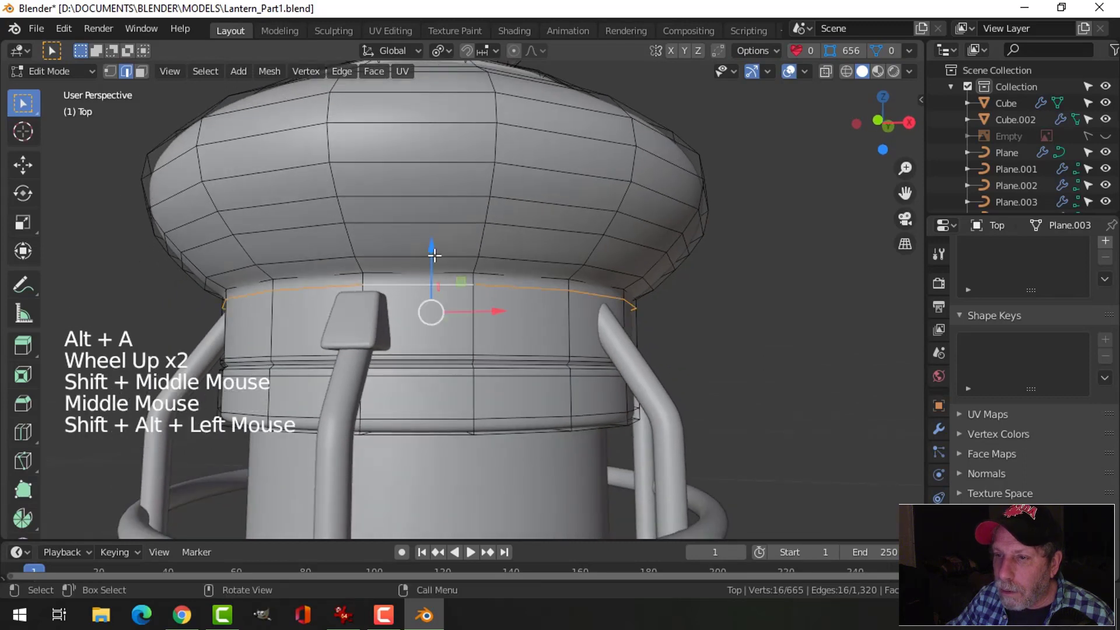
pyautogui.moveTo(431, 252); pyautogui.dragTo(433, 251)
pyautogui.hotkey('alt', 'a')
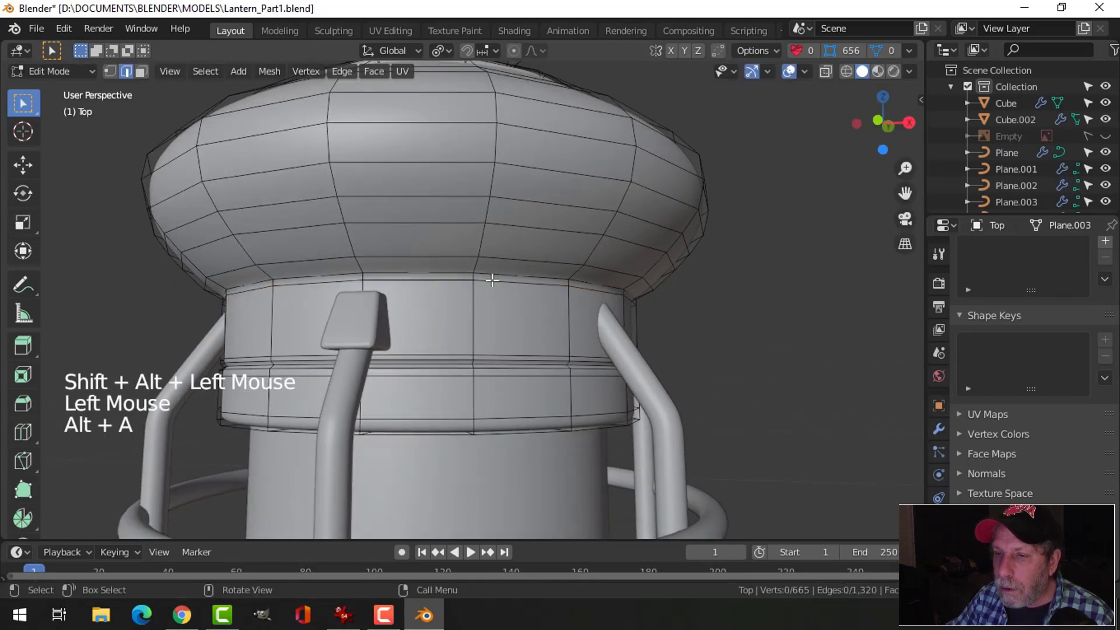
pyautogui.press('Tab')
pyautogui.hotkey('alt', 'a')
# Step: Examine the reshaped collar, the upper block and the guard bars from different sides and distances
pyautogui.moveTo(515, 298); pyautogui.dragTo(338, 299, button='middle')
pyautogui.scroll(-2, 376, 304)
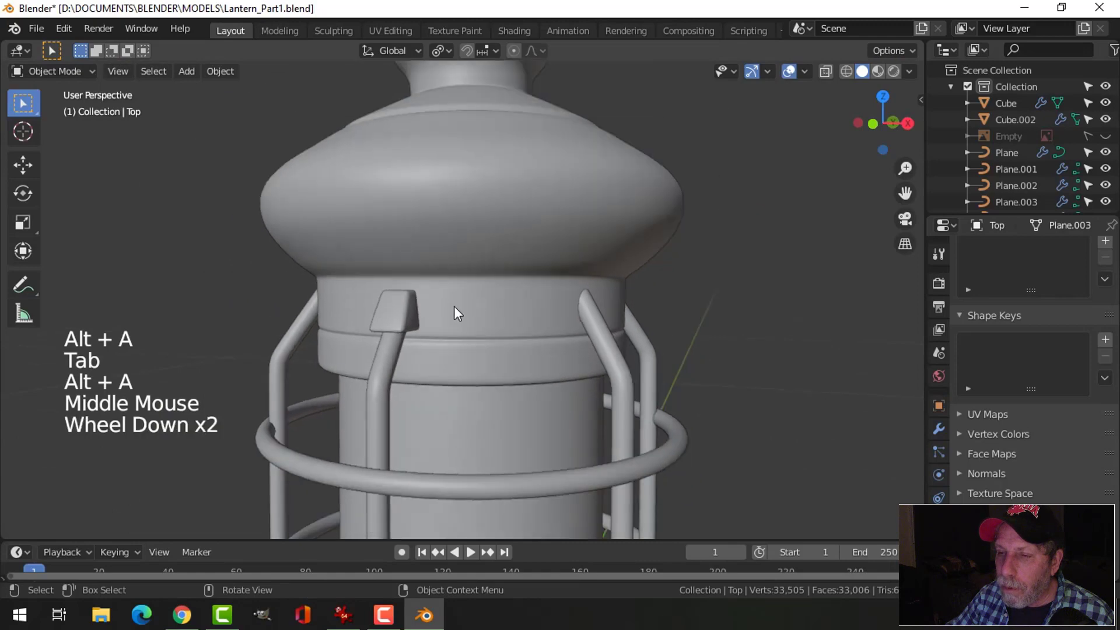
pyautogui.moveTo(453, 306); pyautogui.dragTo(416, 348, button='middle')
pyautogui.scroll(-3, 499, 303)
pyautogui.click(415, 347)
pyautogui.hotkey('alt', 'a')
pyautogui.moveTo(478, 304); pyautogui.dragTo(575, 258, button='middle')
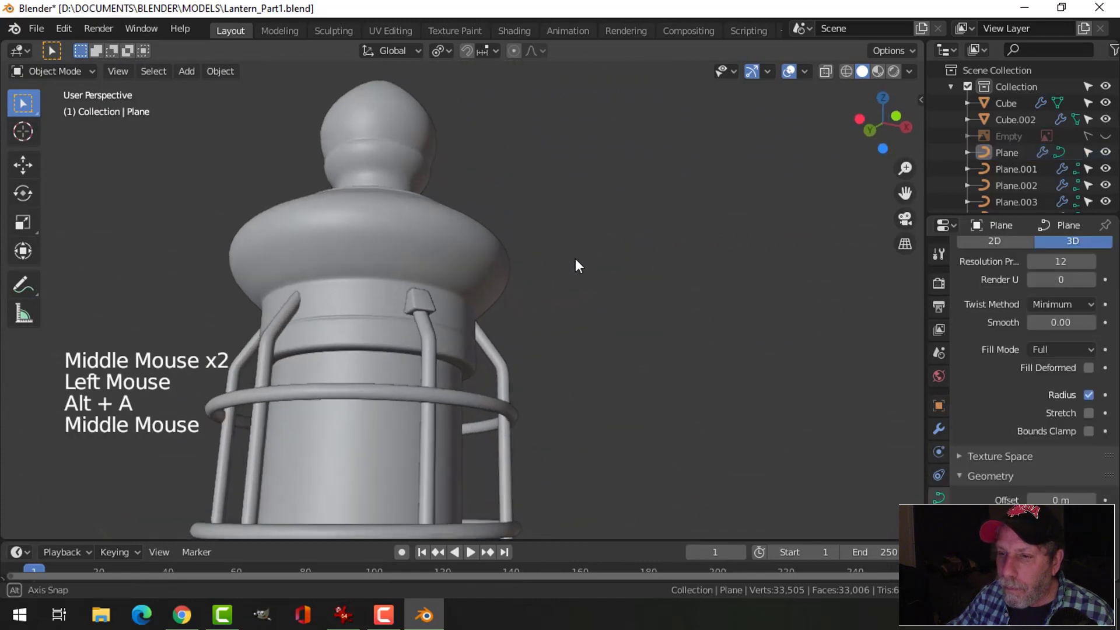
pyautogui.scroll(3, 467, 327)
pyautogui.moveTo(467, 327)
pyautogui.mouseDown(button='middle')
pyautogui.moveTo(512, 265)
pyautogui.moveTo(475, 328)
pyautogui.moveTo(457, 313)
pyautogui.mouseUp(button='middle')
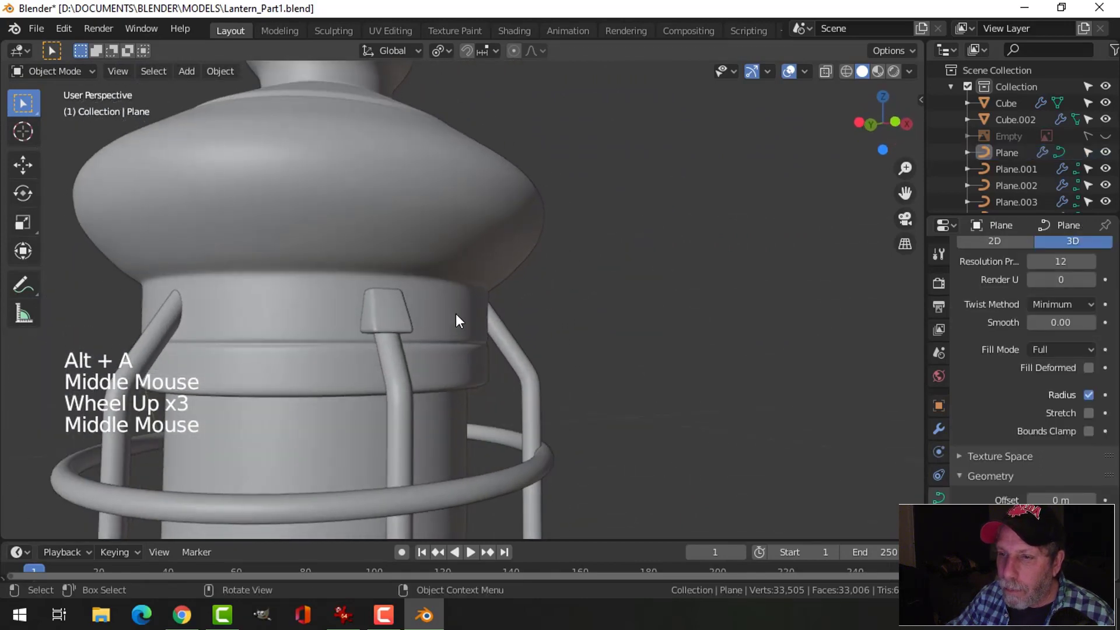
pyautogui.scroll(-5, 537, 295)
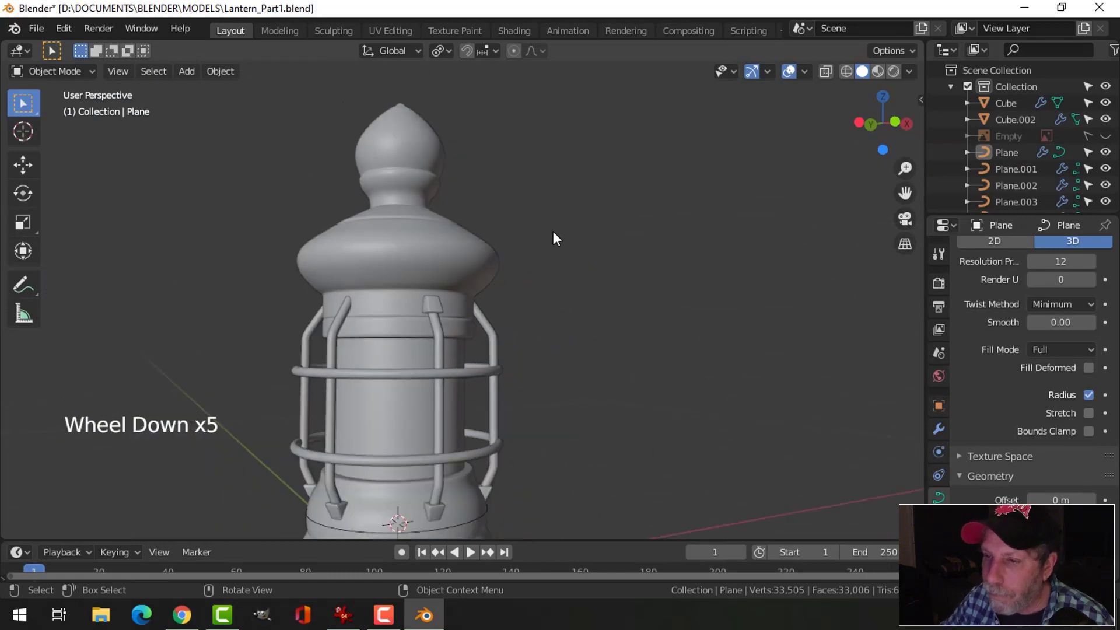
# Step: Set the Top object's origin to its geometry and snap the 3D cursor to that object
pyautogui.scroll(2, 553, 232)
pyautogui.click(411, 249)
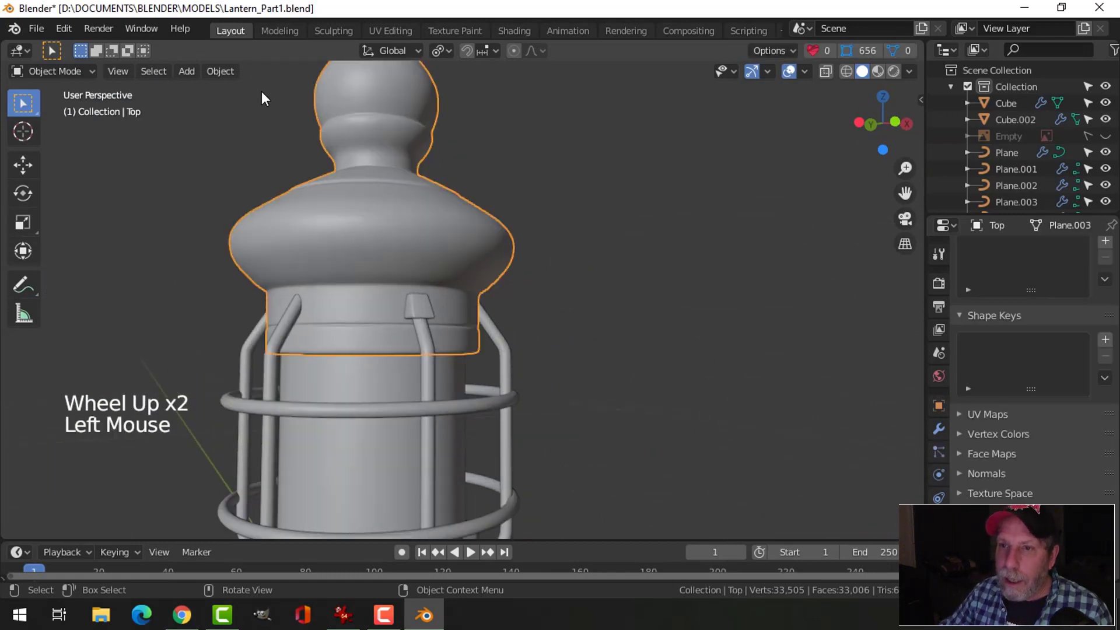
pyautogui.click(224, 75)
pyautogui.moveTo(237, 105)
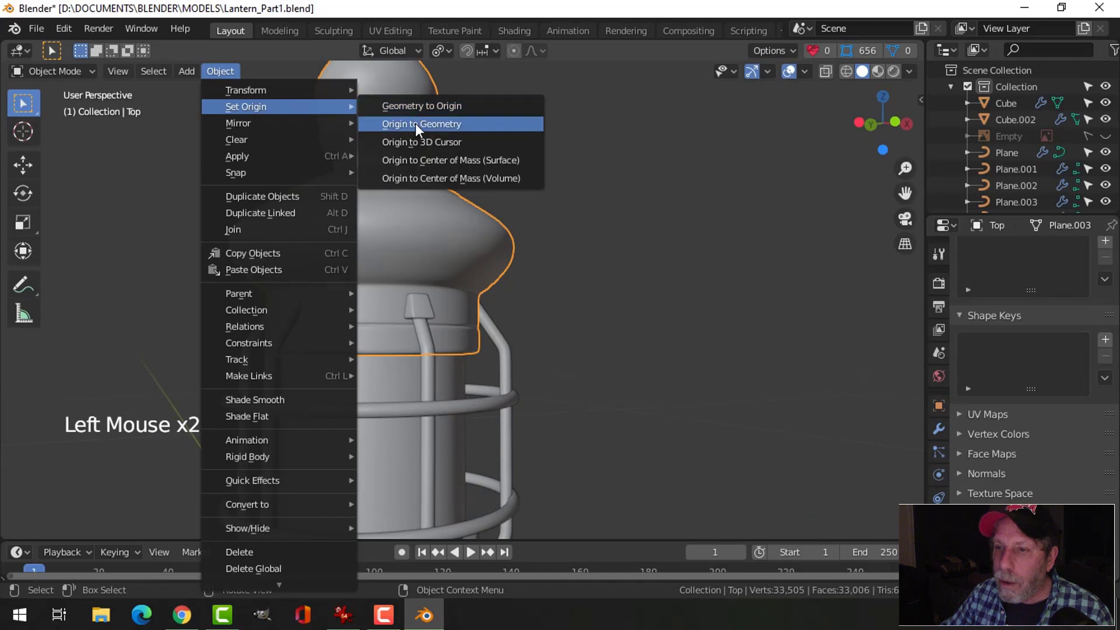
pyautogui.click(416, 123)
pyautogui.hotkey('shift', 's')
pyautogui.click(534, 257)
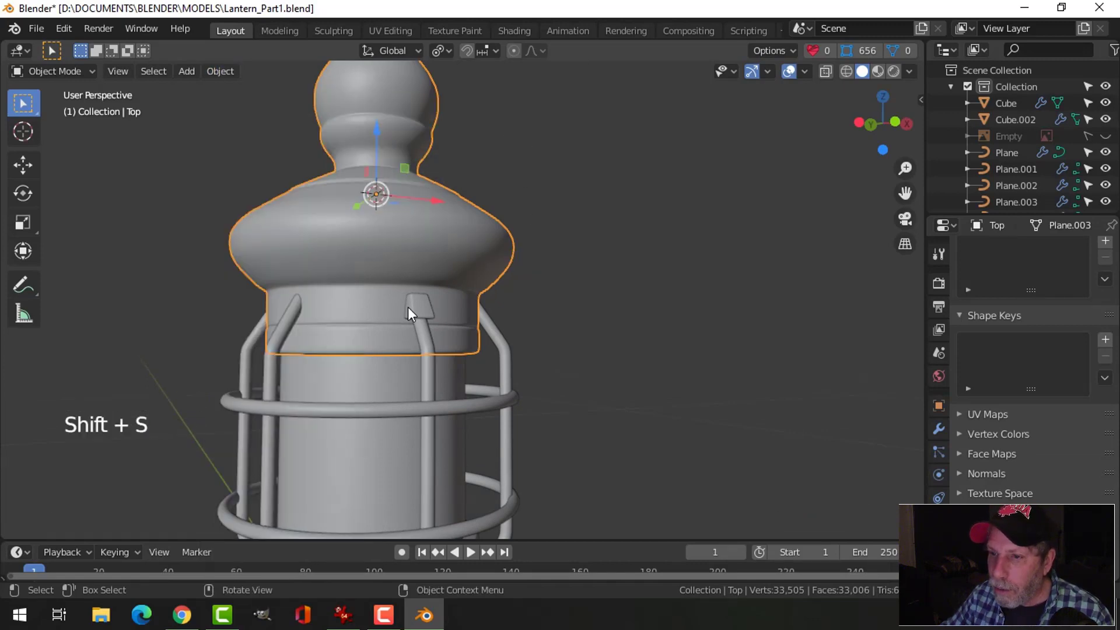
# Step: Set the upper front block's origin to the 3D cursor, working from the top view
pyautogui.click(409, 306)
pyautogui.press('KP_7')
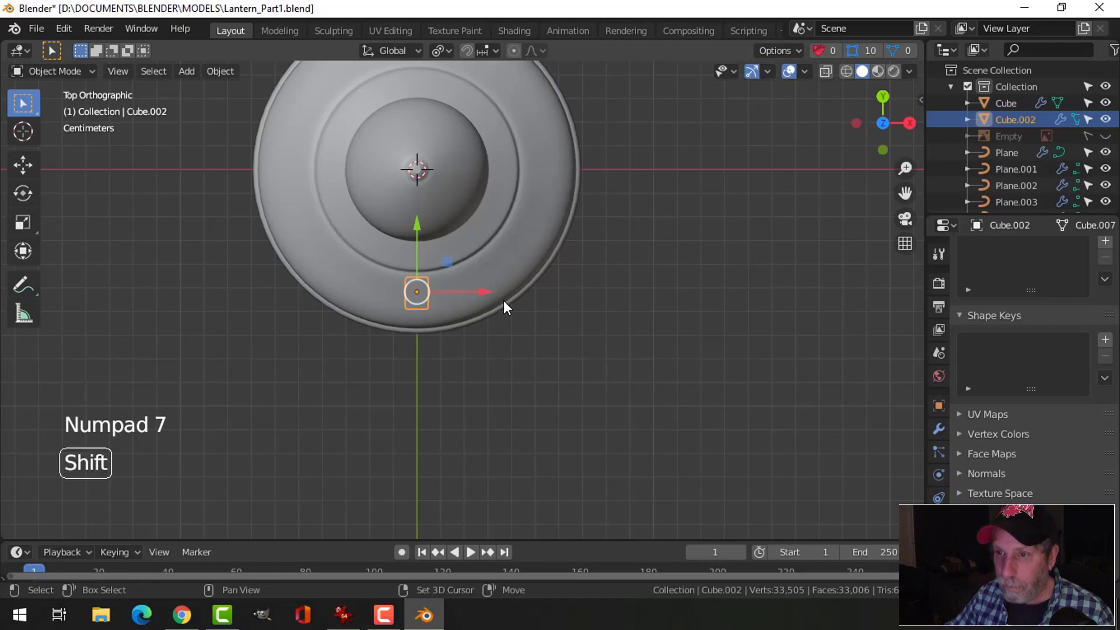
pyautogui.click(221, 71)
pyautogui.moveTo(246, 108)
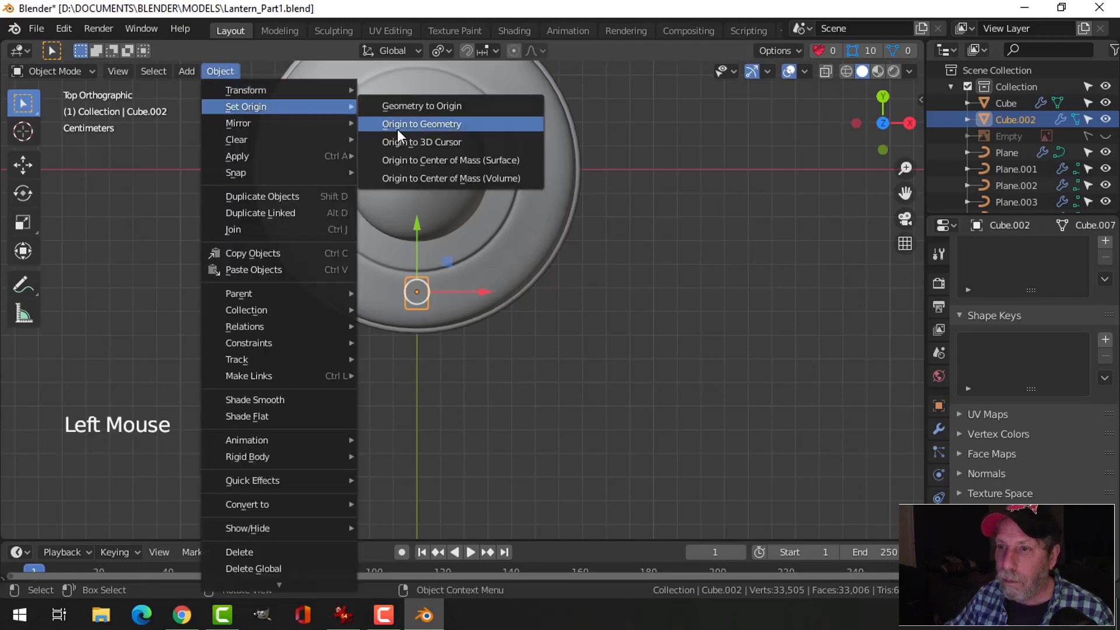
pyautogui.click(449, 143)
# Step: Duplicate the upper mounting block five times around the lantern, rotating each copy 60° about Z from the previous one
pyautogui.hotkey('shift', 'd')
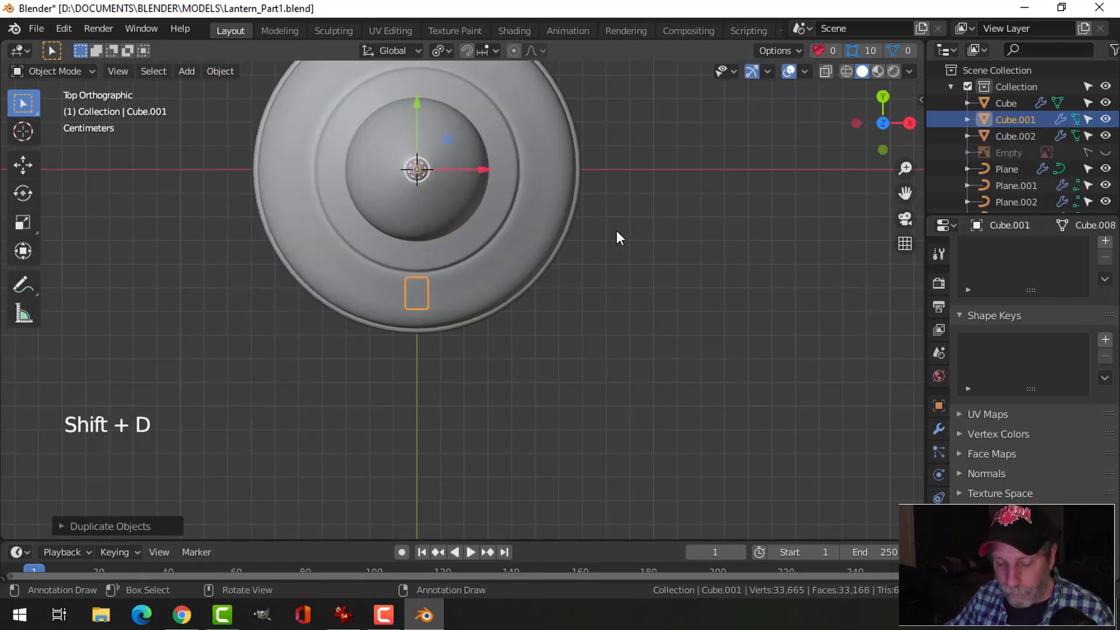
pyautogui.write('r60')
pyautogui.press('Return')
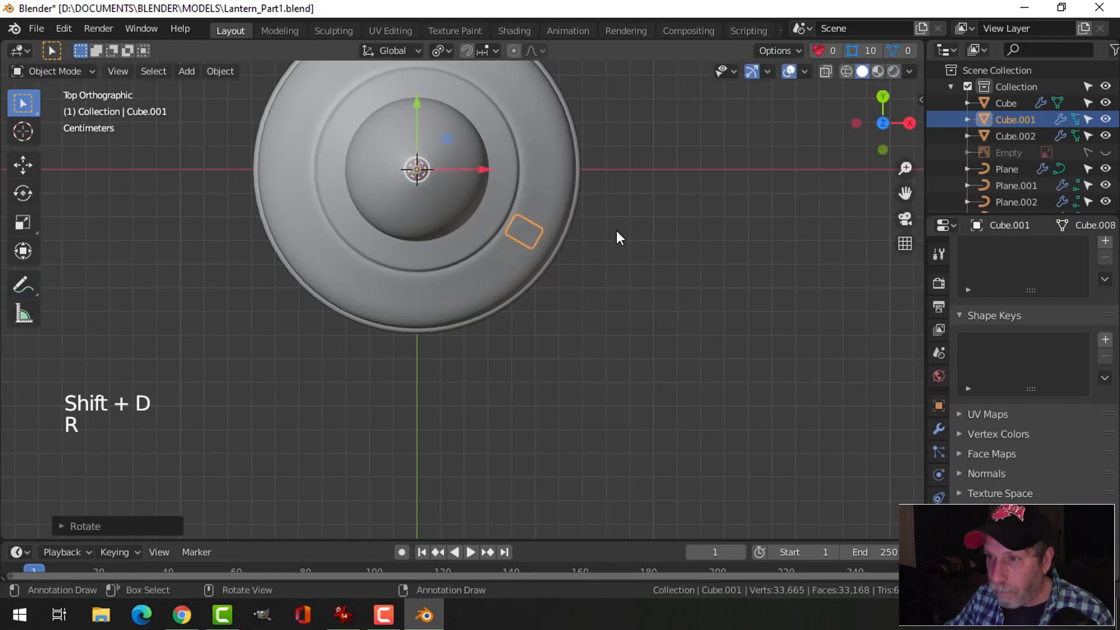
pyautogui.hotkey('shift', 'd')
pyautogui.write('r')
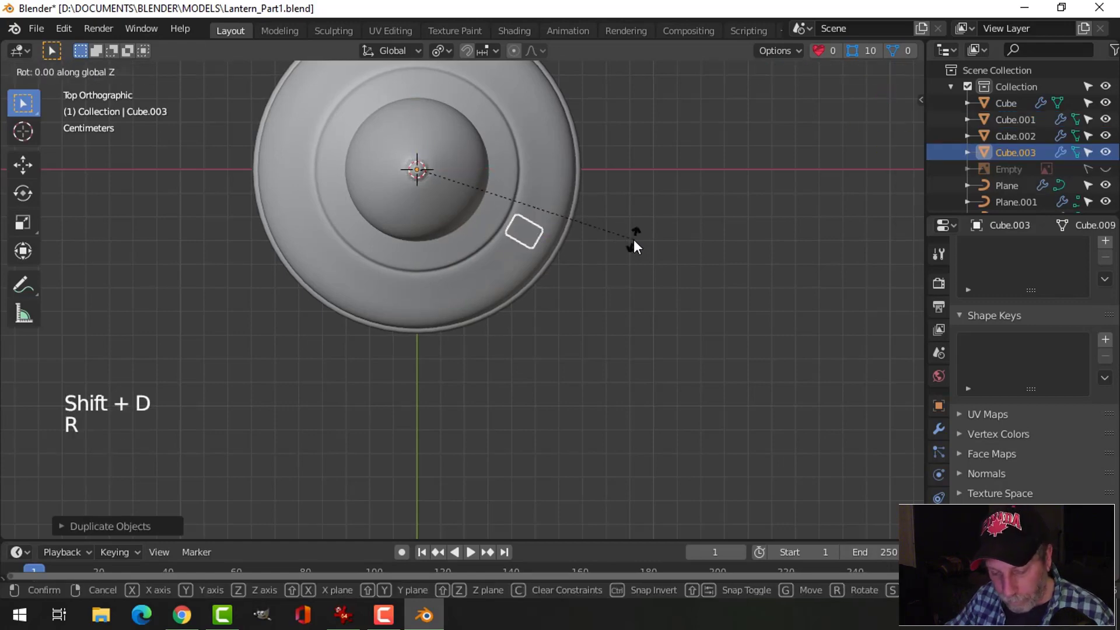
pyautogui.write('60')
pyautogui.press('Return')
pyautogui.hotkey('shift', 'd')
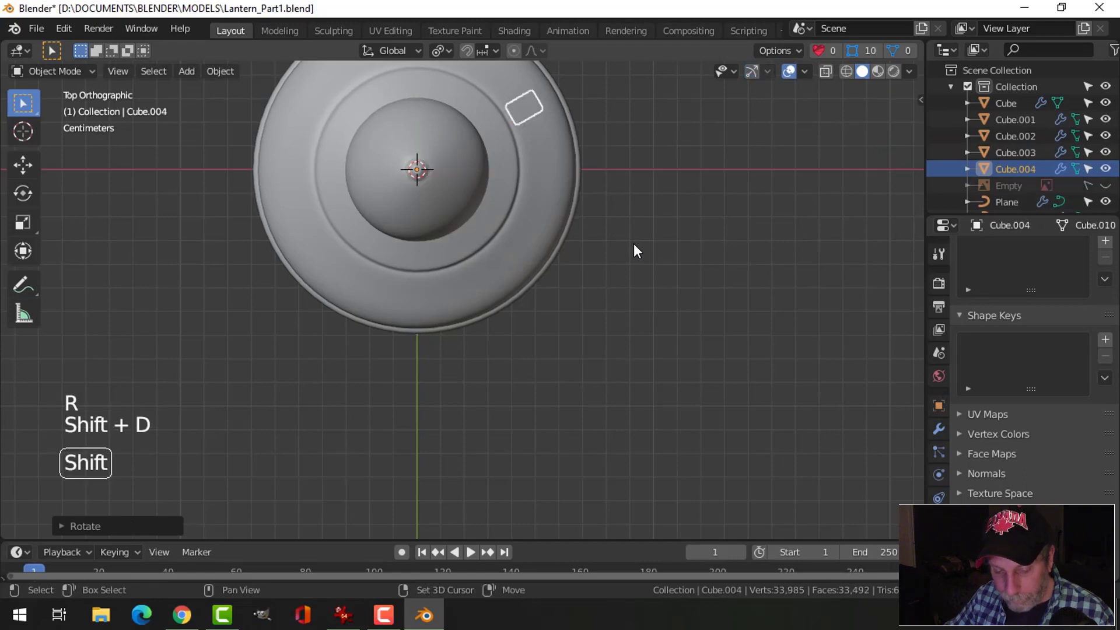
pyautogui.write('r60')
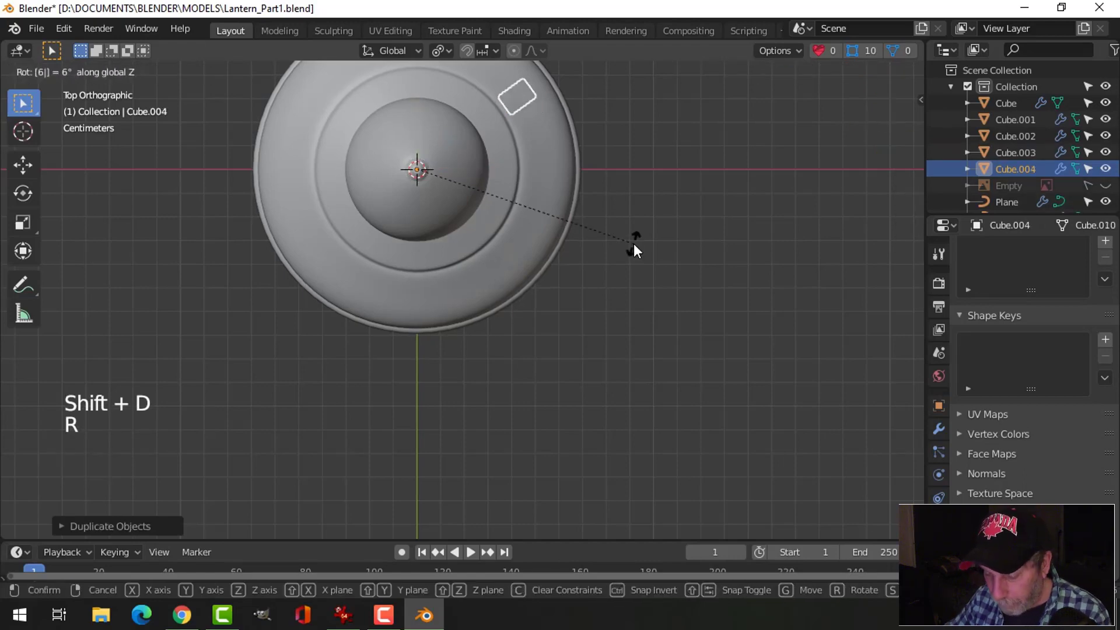
pyautogui.press('Return')
pyautogui.hotkey('shift', 'd')
pyautogui.write('r')
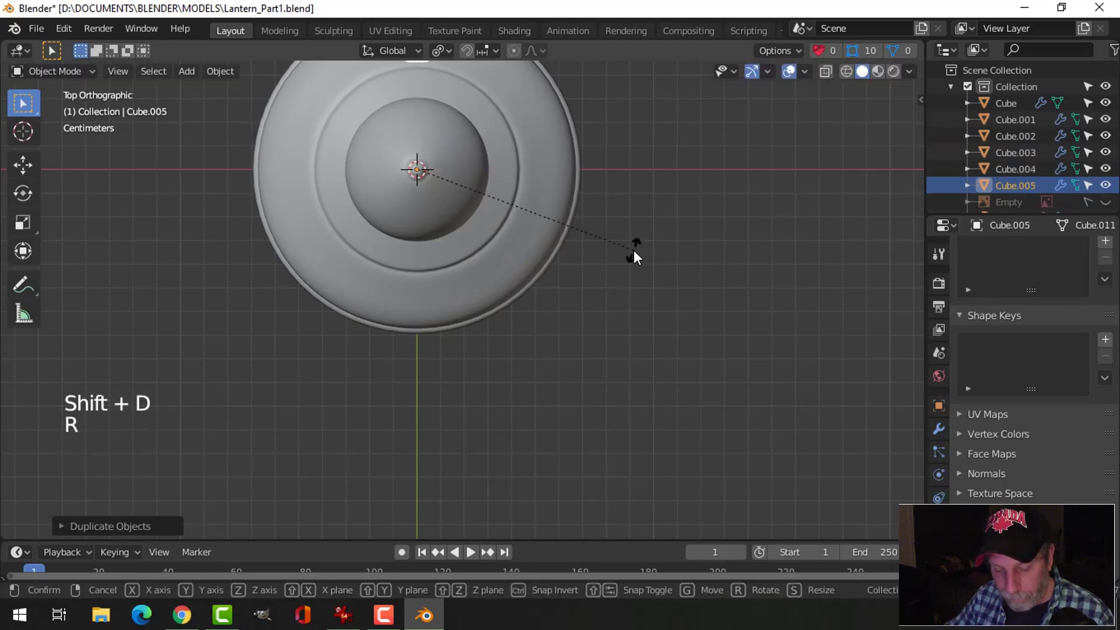
pyautogui.write('60')
pyautogui.press('Return')
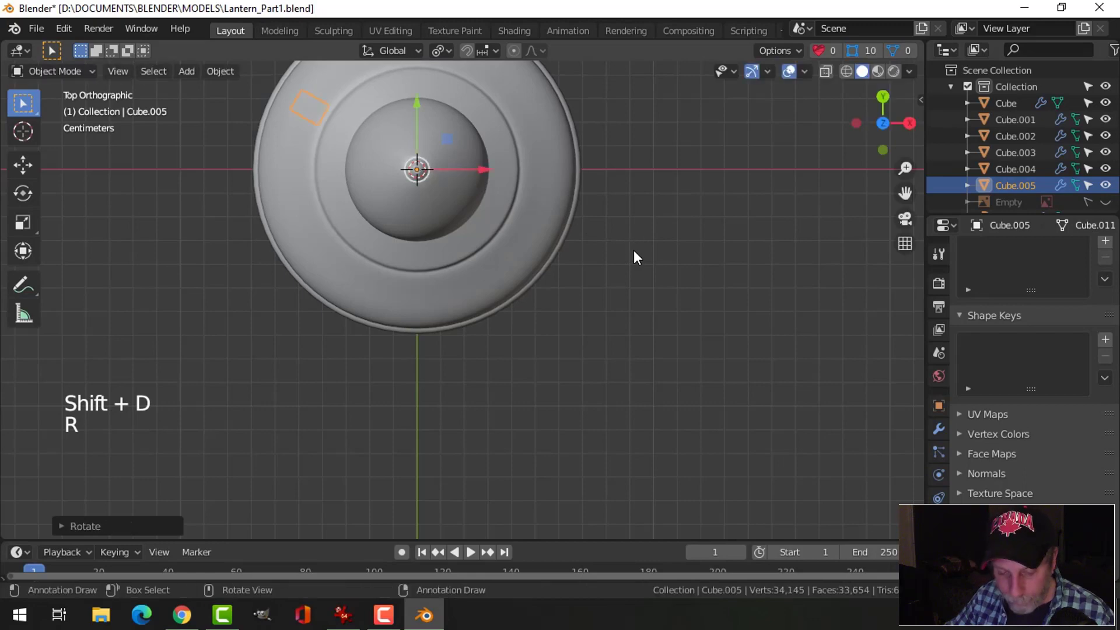
pyautogui.hotkey('shift', 'd')
pyautogui.write('r6')
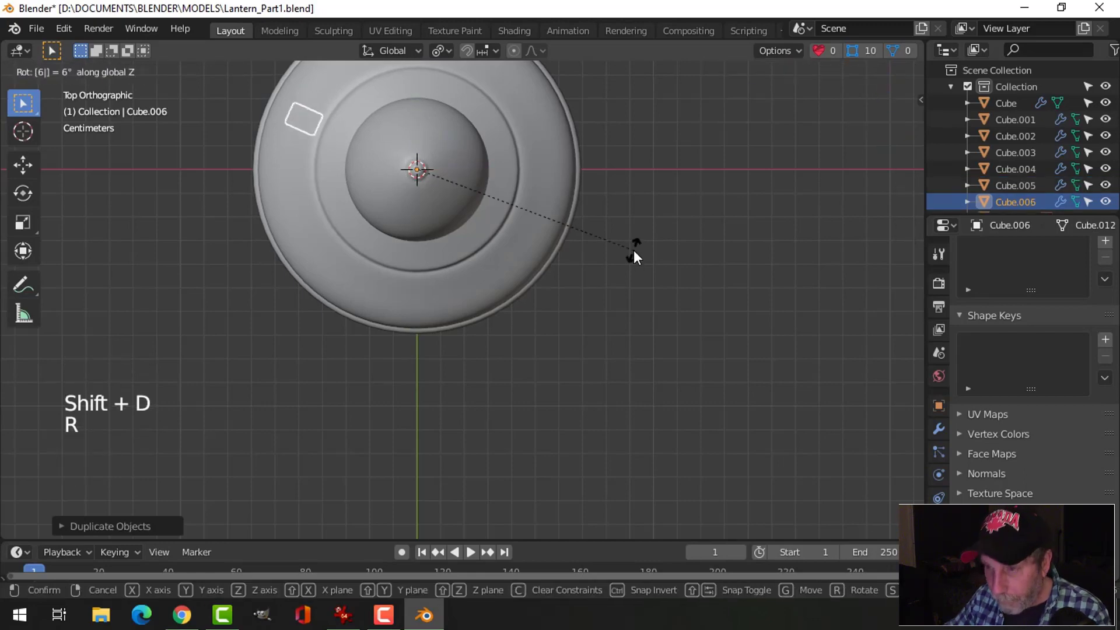
pyautogui.write('0')
pyautogui.press('Return')
# Step: Examine the ring of upper blocks against the collar and guard bars from different sides and distances
pyautogui.hotkey('alt', 'a')
pyautogui.scroll(-4, 616, 285)
pyautogui.moveTo(614, 283); pyautogui.dragTo(573, 268, button='middle')
pyautogui.scroll(1, 590, 273)
pyautogui.scroll(-2, 531, 230)
pyautogui.scroll(2, 555, 229)
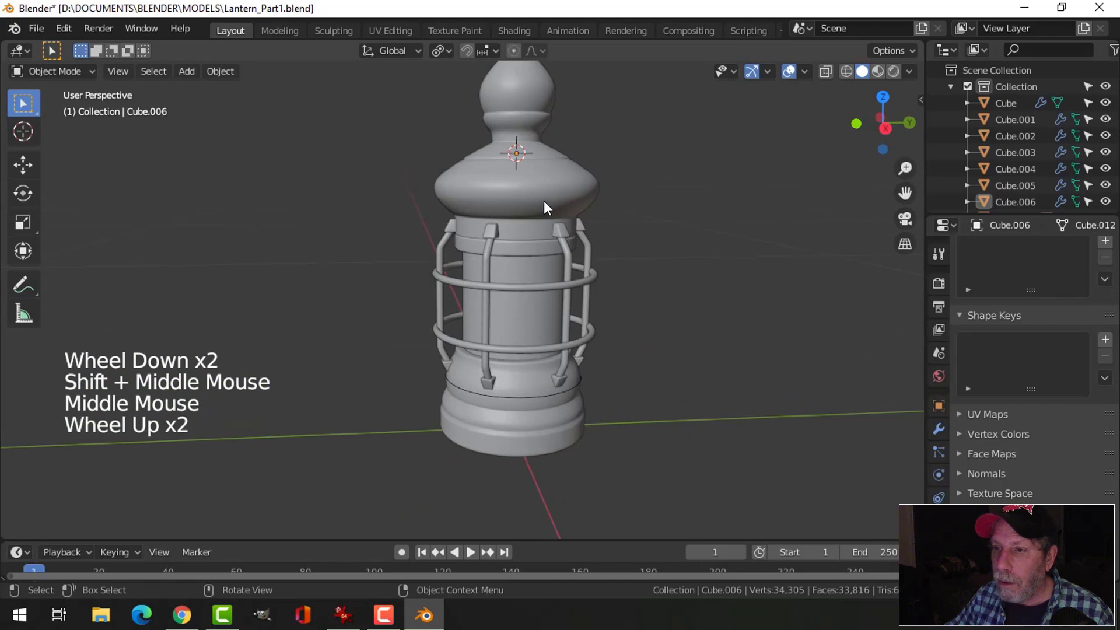
pyautogui.moveTo(661, 236); pyautogui.dragTo(594, 212, button='middle')
# Step: Lower the edge loop just below the rim of the Bottom object slightly along Z
pyautogui.scroll(2, 611, 280)
pyautogui.keyDown('shift'); pyautogui.moveTo(611, 376); pyautogui.dragTo(659, 289, button='middle'); pyautogui.keyUp('shift')
pyautogui.click(624, 282)
pyautogui.press('Tab')
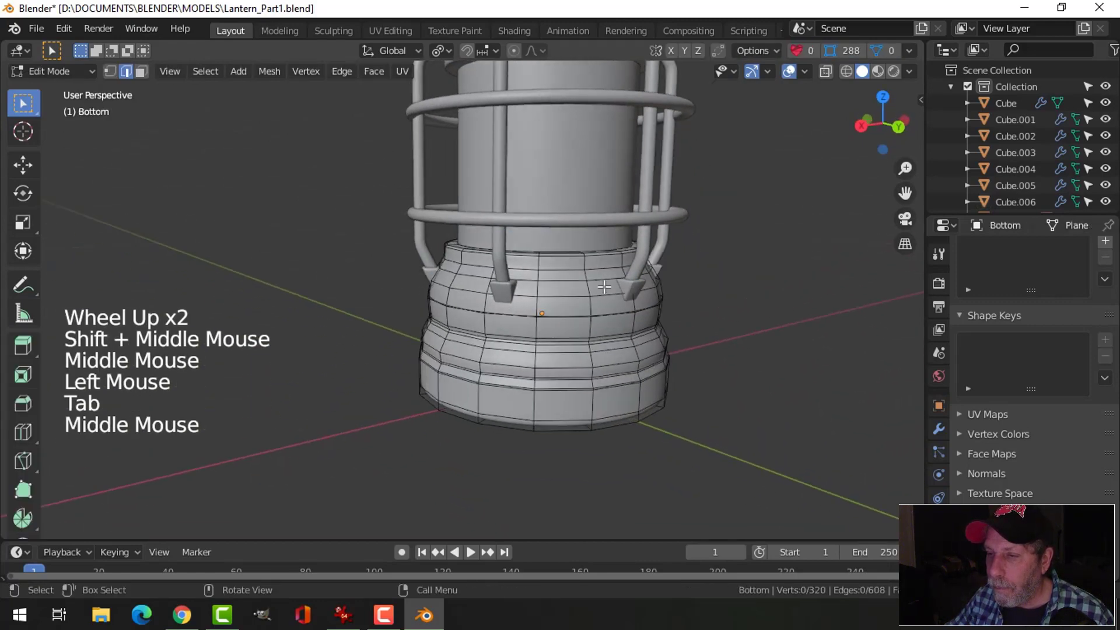
pyautogui.hotkey('alt', 'a')
pyautogui.keyDown('alt'); pyautogui.keyDown('shift'); pyautogui.click(543, 257); pyautogui.keyUp('shift'); pyautogui.keyUp('alt')
pyautogui.moveTo(543, 206); pyautogui.dragTo(546, 212)
pyautogui.press('Tab')
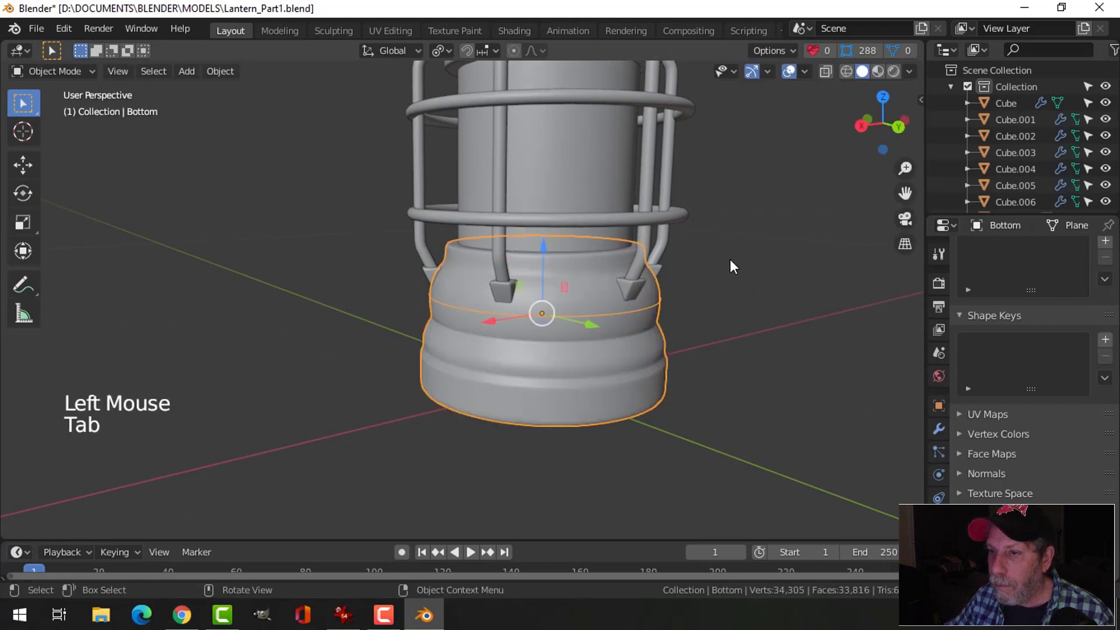
# Step: Locate the stray edge line around the base's upper bulge and open the Bottom object in Edit Mode
pyautogui.hotkey('alt', 'a')
pyautogui.scroll(-1, 726, 258)
pyautogui.moveTo(726, 257); pyautogui.dragTo(555, 270, button='middle')
pyautogui.scroll(-1, 631, 285)
pyautogui.click(551, 268)
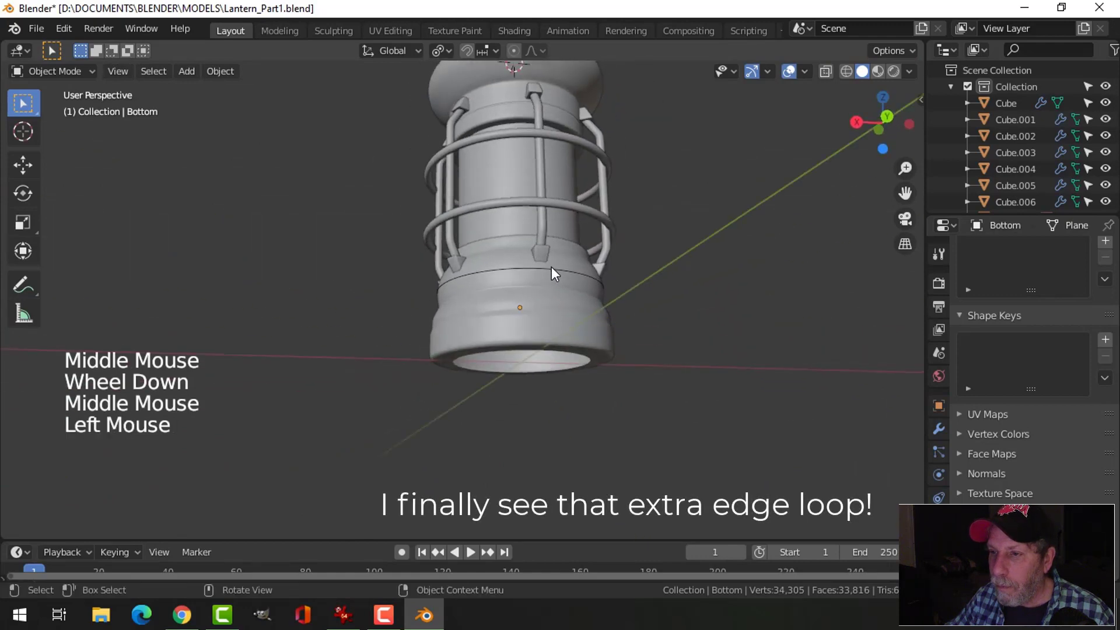
pyautogui.scroll(2, 557, 275)
pyautogui.click(576, 255)
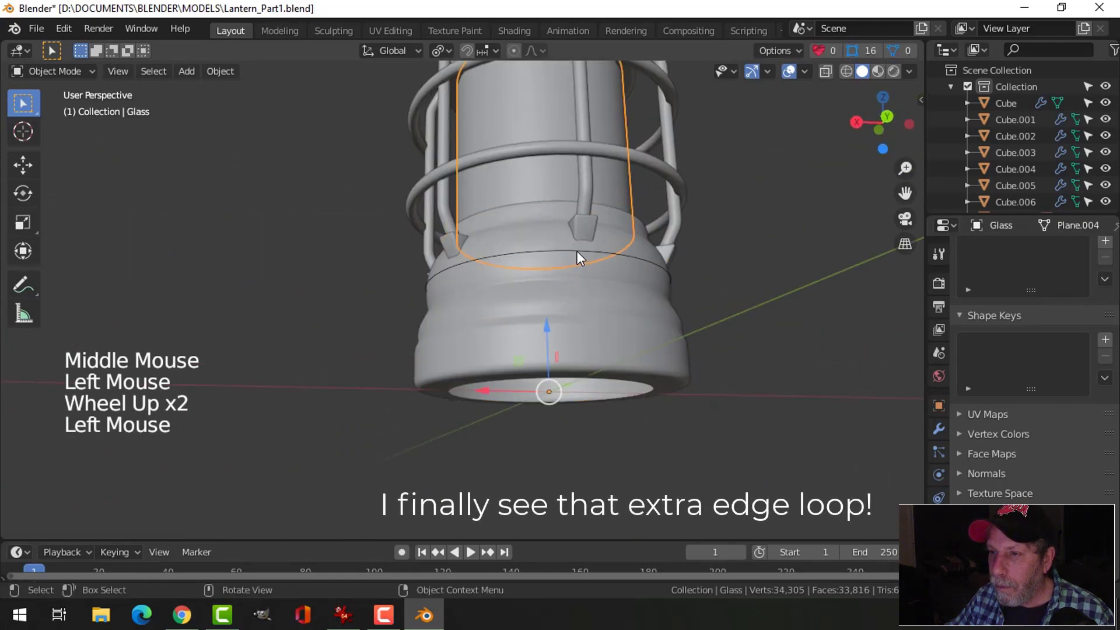
pyautogui.click(576, 251)
pyautogui.moveTo(642, 260); pyautogui.dragTo(569, 258, button='middle')
pyautogui.hotkey('alt', 'a')
pyautogui.scroll(2, 686, 330)
pyautogui.click(561, 241)
pyautogui.press('Tab')
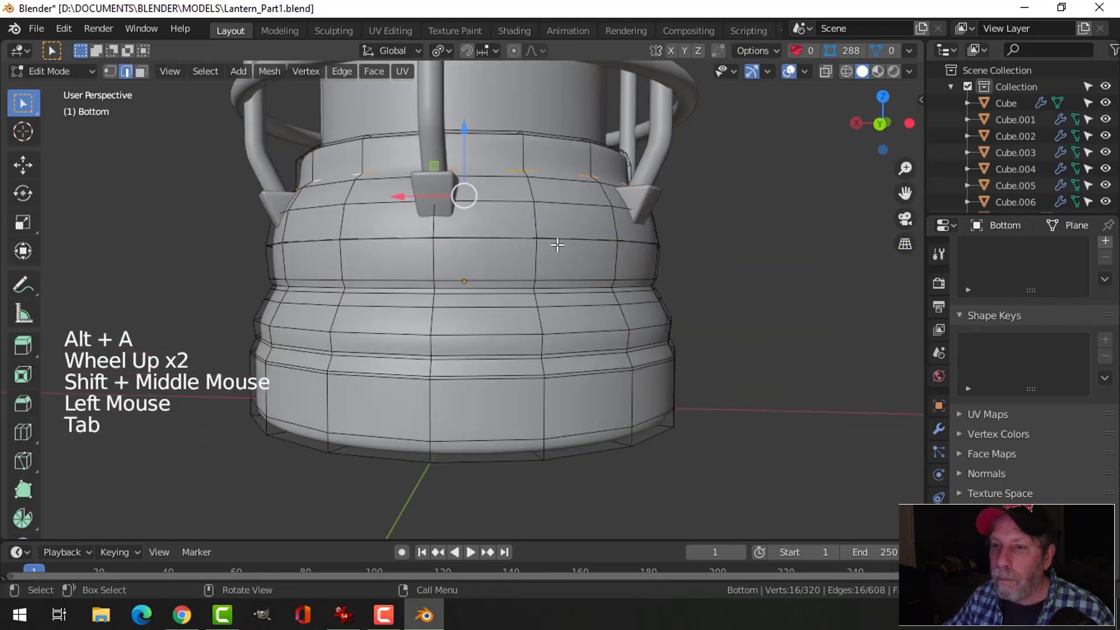
pyautogui.keyDown('alt'); pyautogui.keyDown('shift'); pyautogui.click(469, 241); pyautogui.keyUp('shift'); pyautogui.keyUp('alt')
pyautogui.press('x')
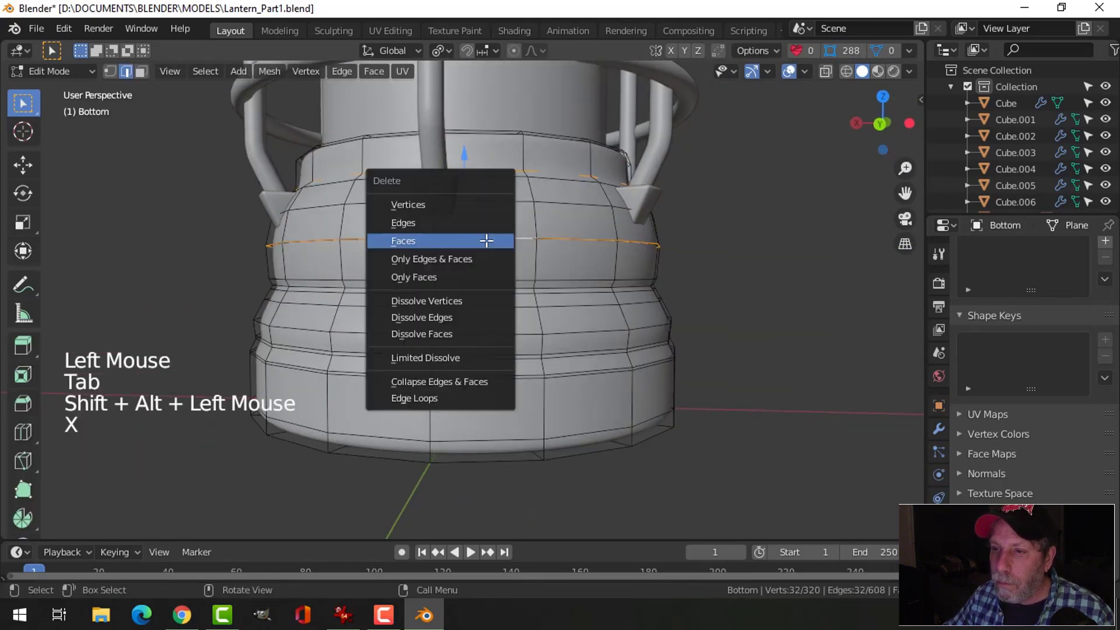
pyautogui.hotkey('alt', 'a')
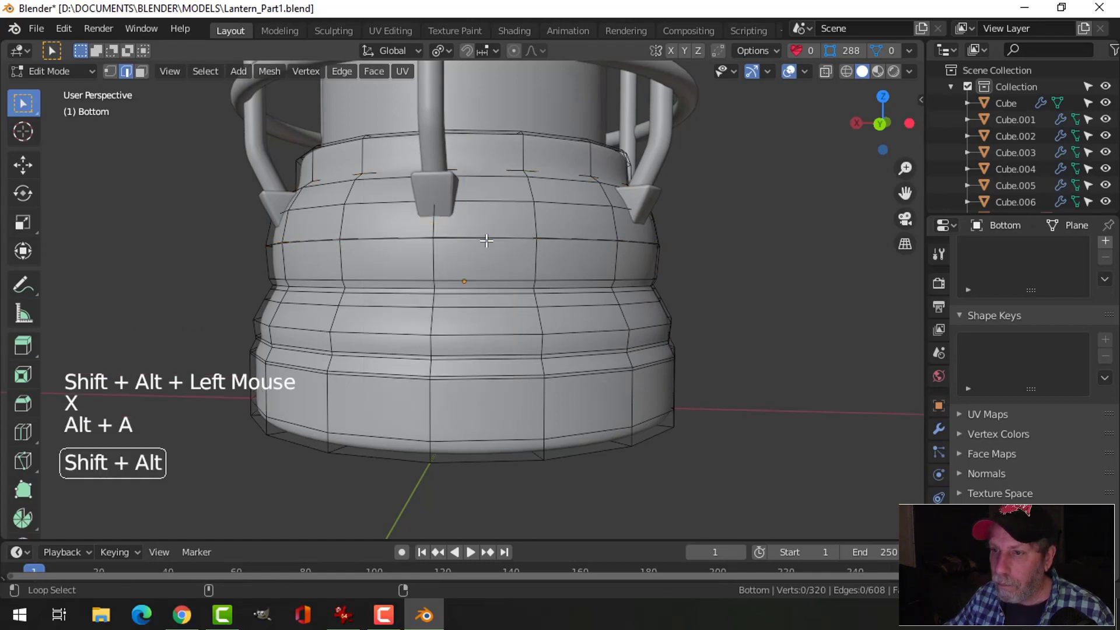
# Step: Move the stray edge loop around the base's upper bulge down off the mesh and delete its edges
pyautogui.keyDown('alt'); pyautogui.keyDown('shift'); pyautogui.click(463, 244); pyautogui.keyUp('shift'); pyautogui.keyUp('alt')
pyautogui.press('x')
pyautogui.click(470, 318)
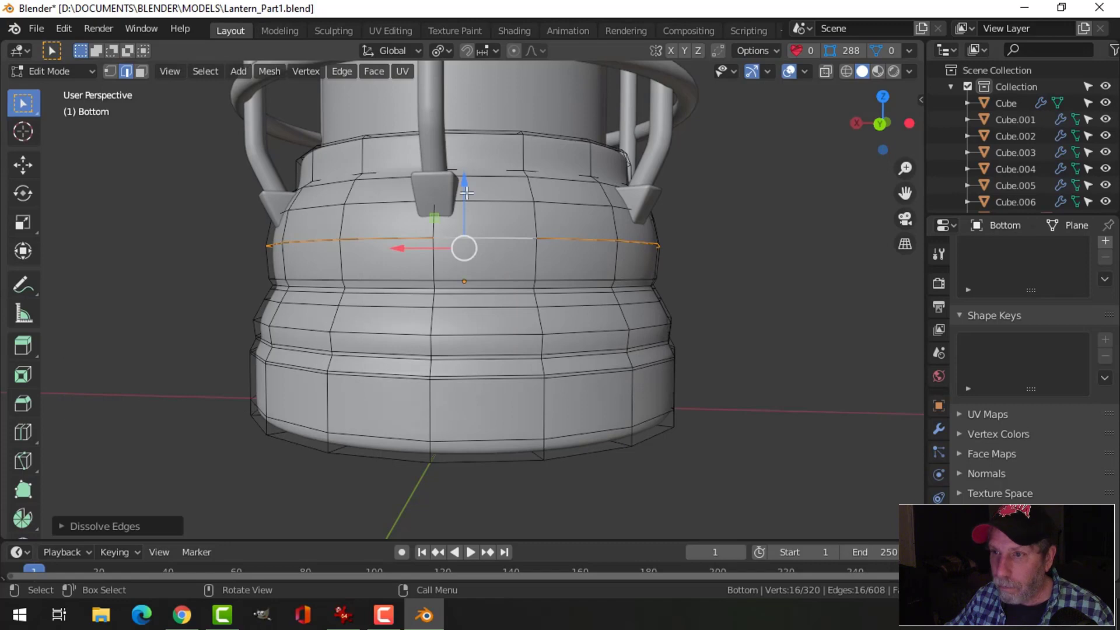
pyautogui.moveTo(466, 193); pyautogui.dragTo(461, 209)
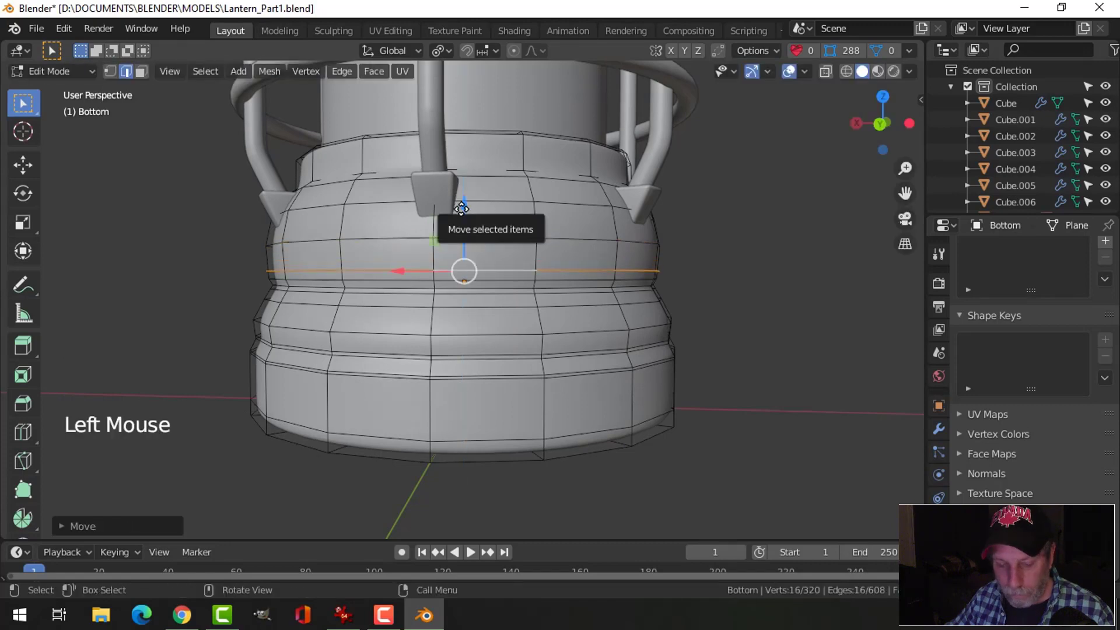
pyautogui.press('x')
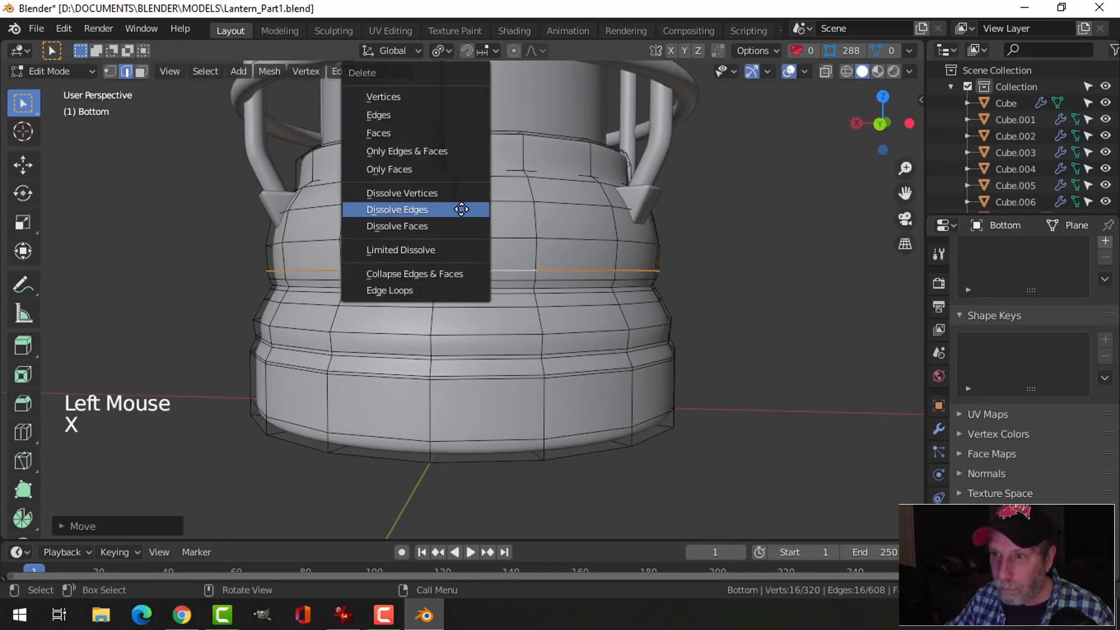
pyautogui.click(404, 118)
pyautogui.press('Tab')
pyautogui.hotkey('alt', 'a')
# Step: Enable screen-space Cavity in the viewport shading and switch the solid lighting to MatCap
pyautogui.scroll(-2, 694, 239)
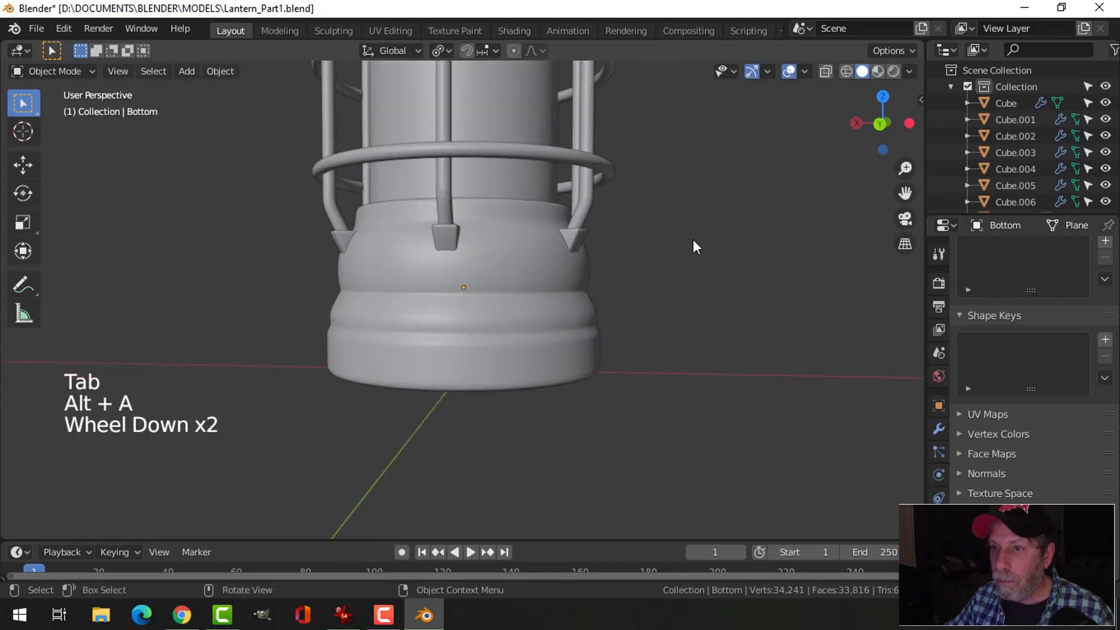
pyautogui.moveTo(693, 239); pyautogui.dragTo(657, 271, button='middle')
pyautogui.scroll(-3, 562, 233)
pyautogui.keyDown('shift'); pyautogui.moveTo(562, 233); pyautogui.dragTo(632, 292, button='middle'); pyautogui.keyUp('shift')
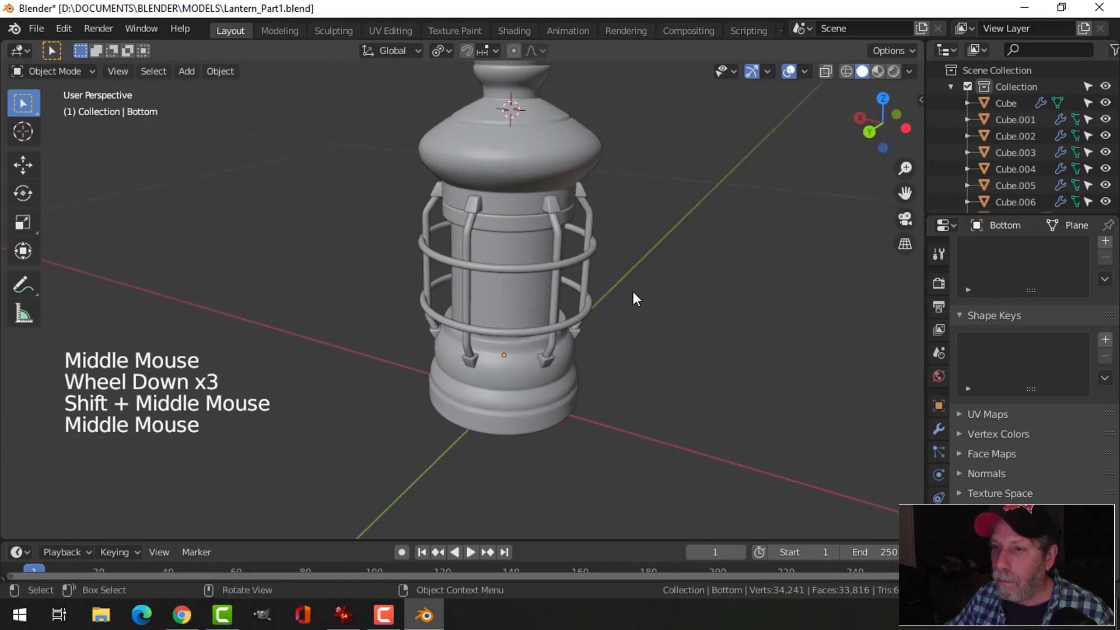
pyautogui.click(909, 71)
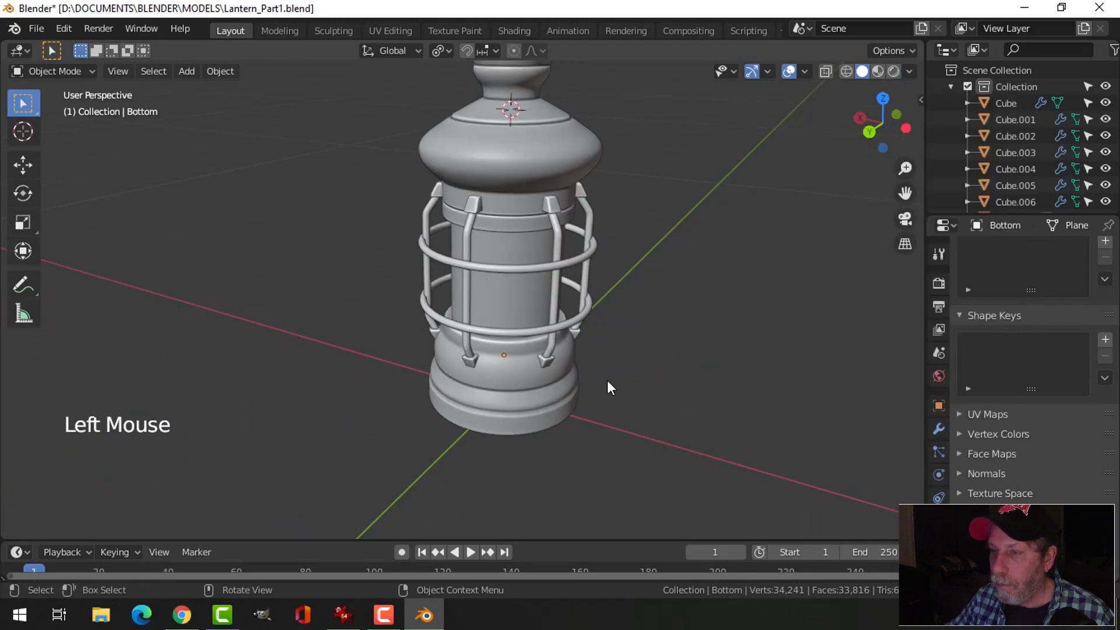
pyautogui.moveTo(607, 381)
pyautogui.mouseDown(button='middle')
pyautogui.moveTo(655, 319)
pyautogui.moveTo(692, 298)
pyautogui.moveTo(763, 319)
pyautogui.moveTo(811, 353)
pyautogui.moveTo(770, 365)
pyautogui.mouseUp(button='middle')
pyautogui.scroll(-3, 793, 264)
pyautogui.click(910, 73)
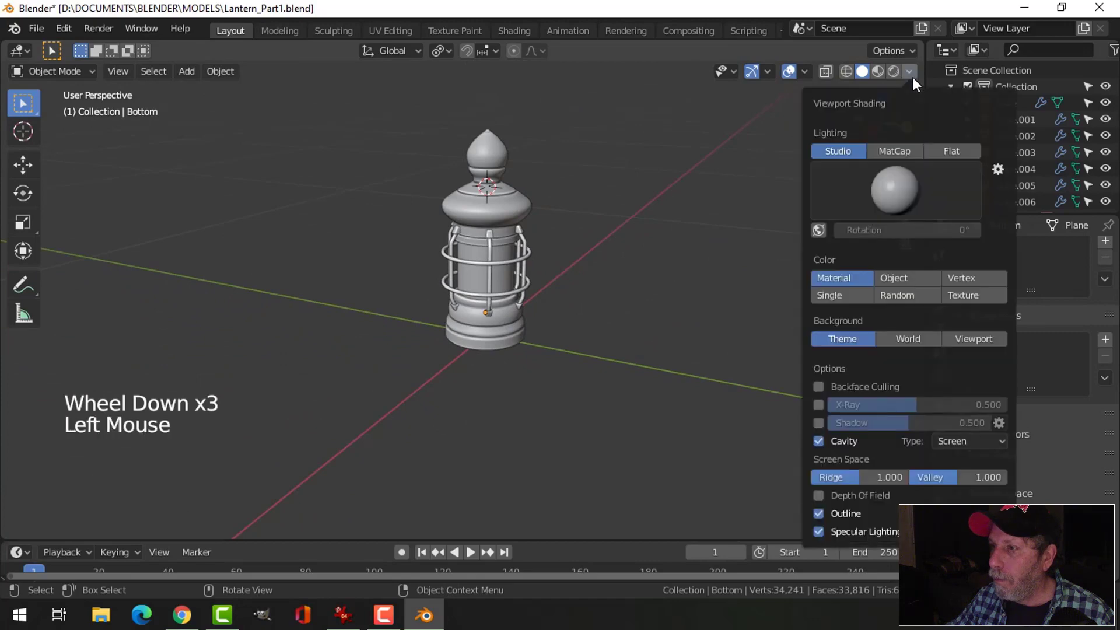
pyautogui.click(902, 152)
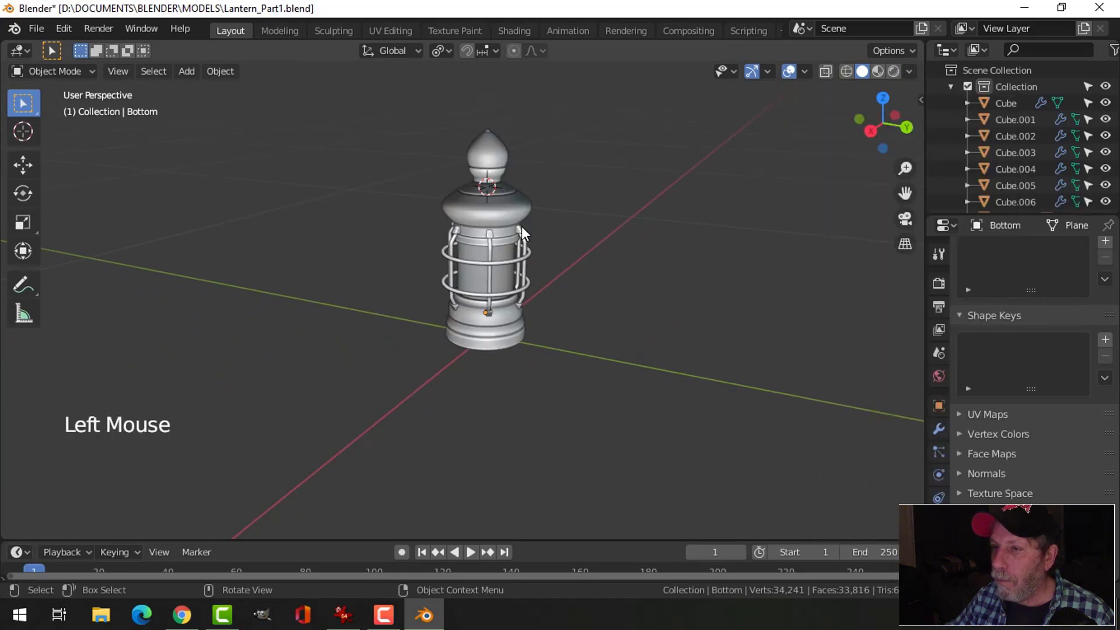
# Step: Recalculate the normals to the outside for all lantern objects together in Edit Mode
pyautogui.press('Tab')
pyautogui.press('a')
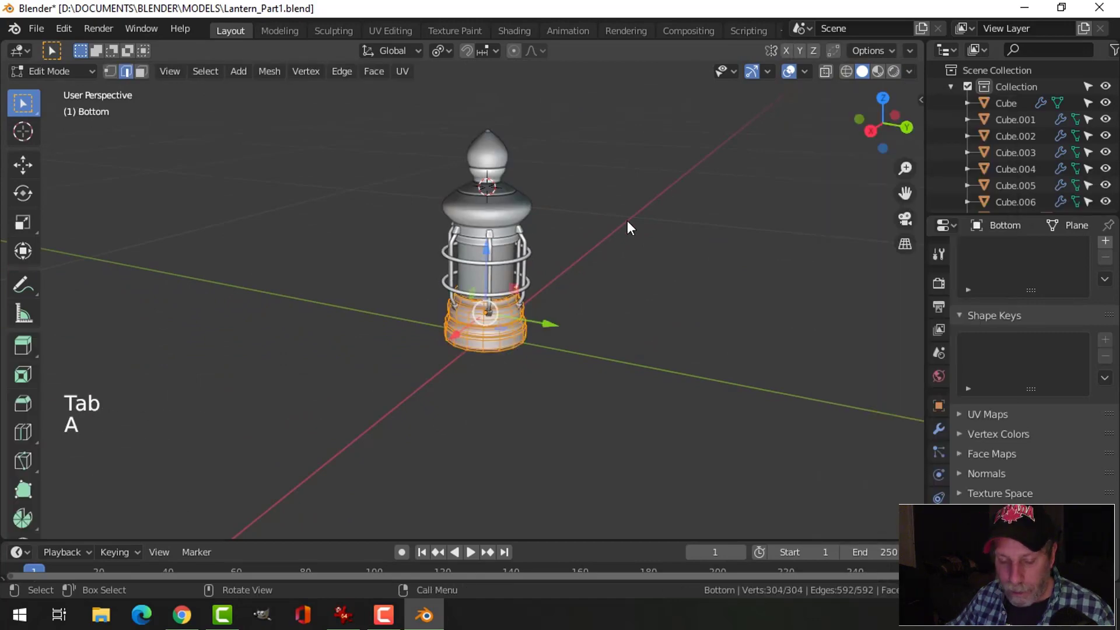
pyautogui.press('Tab')
pyautogui.press('a')
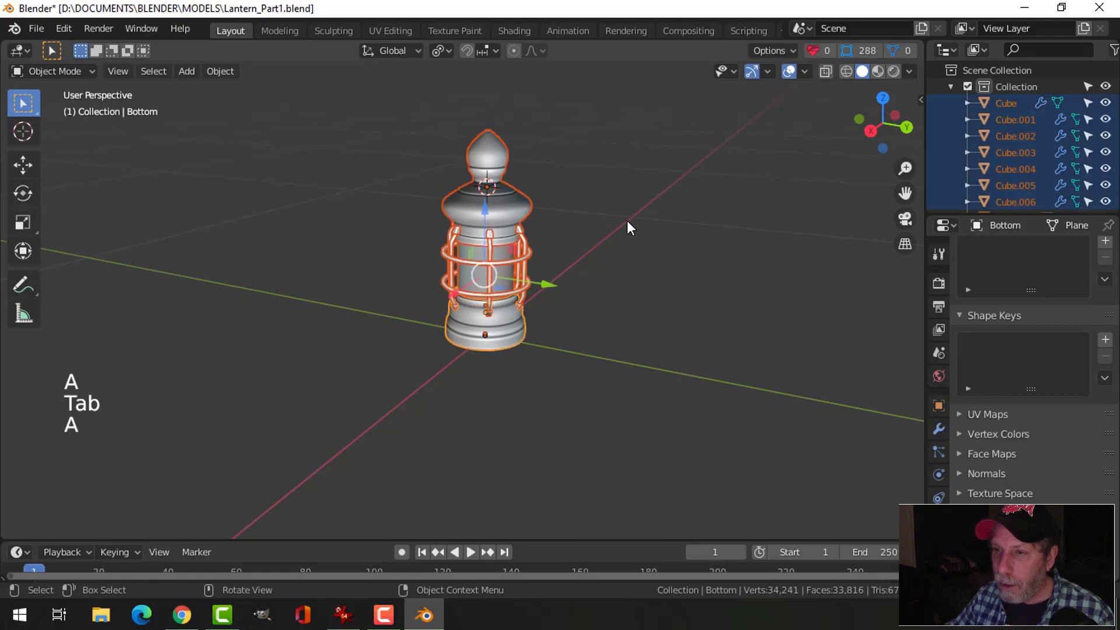
pyautogui.press('Tab')
pyautogui.hotkey('alt', 'n')
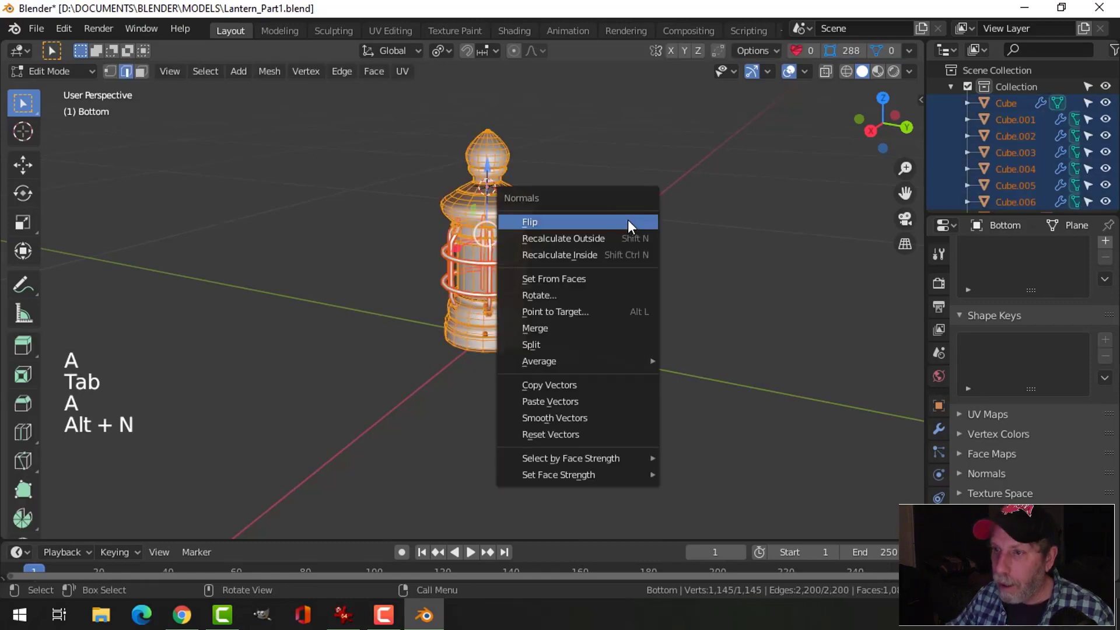
pyautogui.click(616, 235)
pyautogui.press('Tab')
pyautogui.hotkey('alt', 'a')
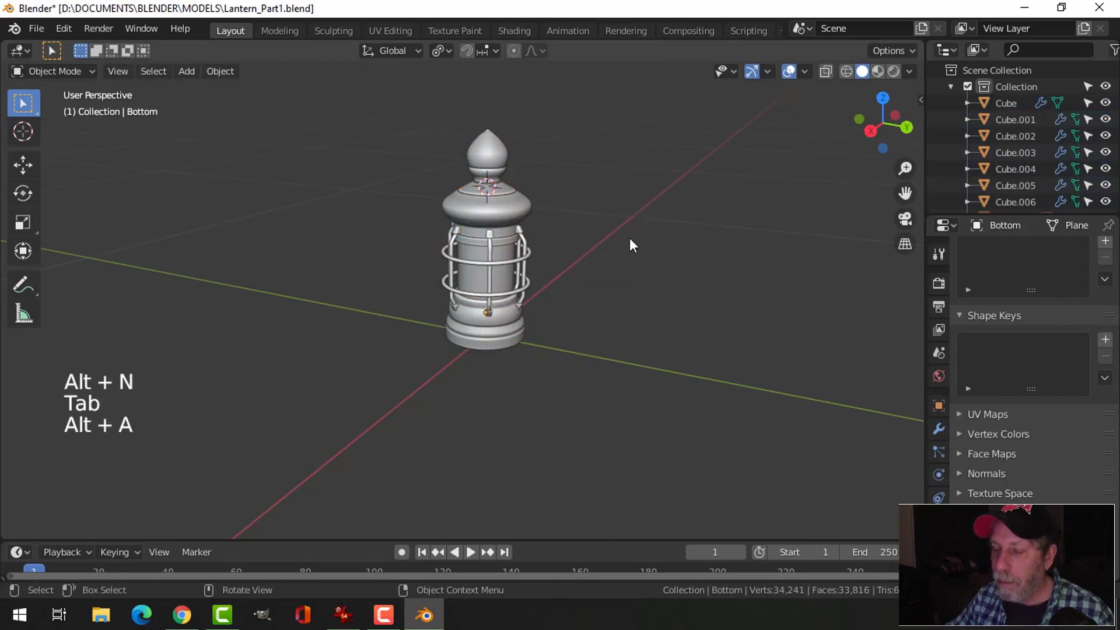
# Step: Hide the viewport gizmos and overlays and view the clean lantern from the side and from above
pyautogui.moveTo(630, 242); pyautogui.dragTo(544, 243, button='middle')
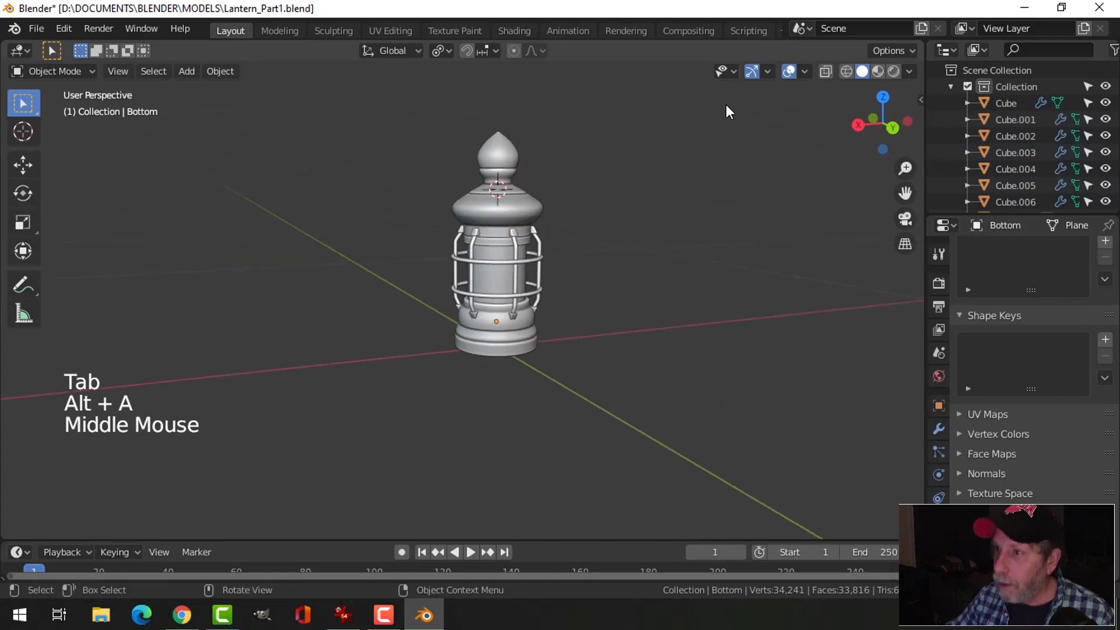
pyautogui.click(752, 72)
pyautogui.click(790, 72)
pyautogui.scroll(3, 741, 258)
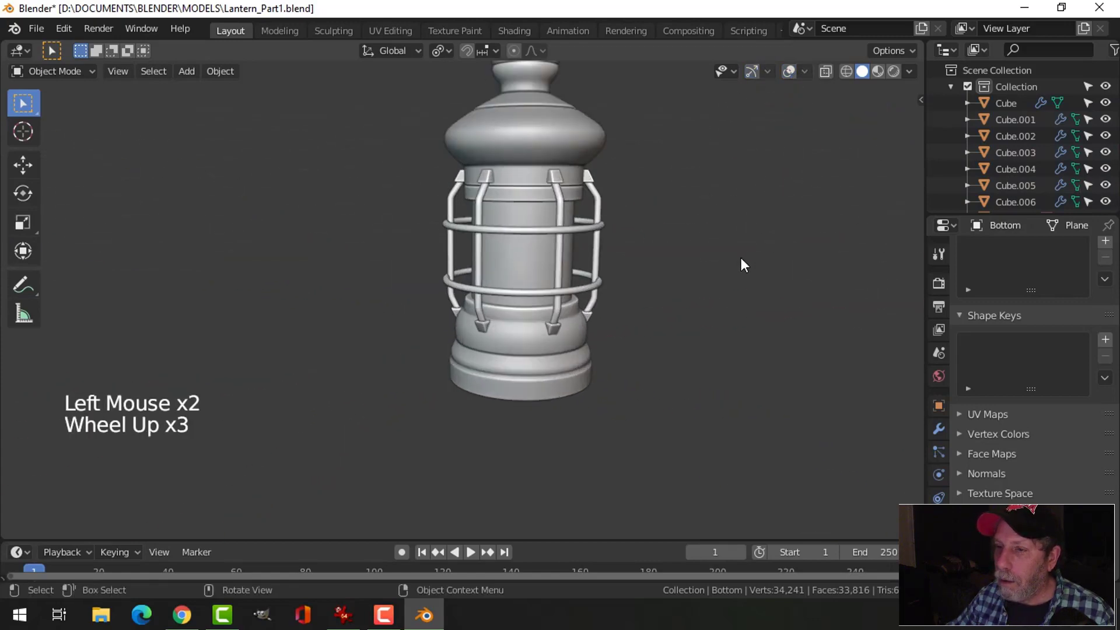
pyautogui.scroll(-2, 741, 264)
pyautogui.keyDown('shift'); pyautogui.moveTo(741, 265); pyautogui.dragTo(578, 371, button='middle'); pyautogui.keyUp('shift')
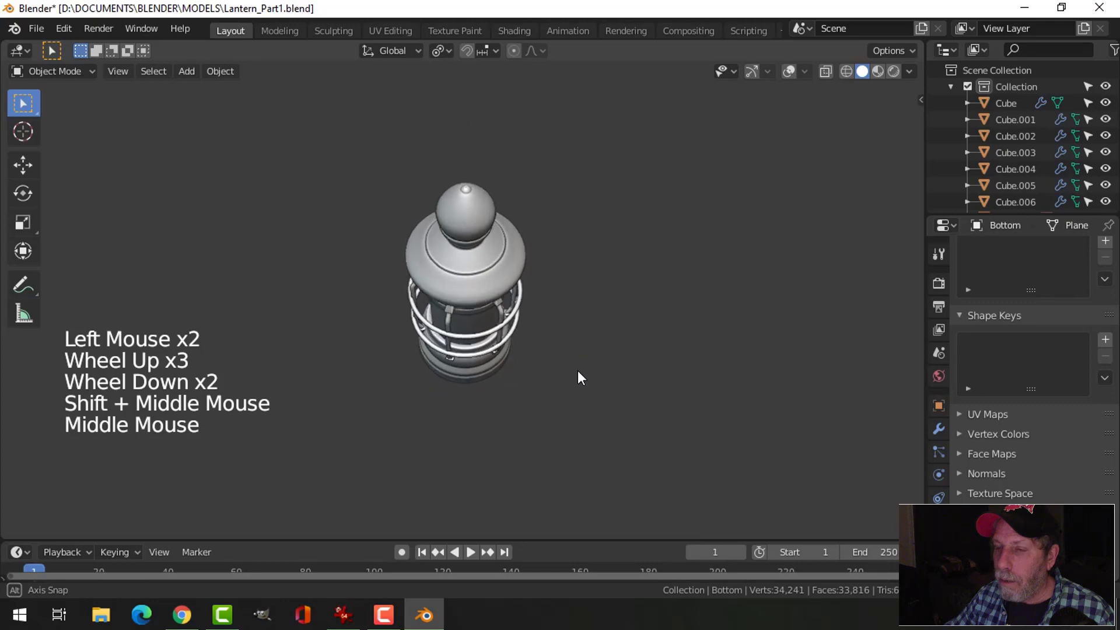
# Step: Inspect the finial and its pointed tip at the top of the lantern close up
pyautogui.scroll(4, 533, 224)
pyautogui.keyDown('shift'); pyautogui.moveTo(533, 224); pyautogui.dragTo(533, 350, button='middle'); pyautogui.keyUp('shift')
pyautogui.scroll(1, 526, 273)
pyautogui.keyDown('shift'); pyautogui.moveTo(526, 273); pyautogui.dragTo(511, 318, button='middle'); pyautogui.keyUp('shift')
pyautogui.scroll(2, 520, 350)
pyautogui.scroll(-2, 520, 346)
pyautogui.scroll(-1, 517, 317)
pyautogui.keyDown('shift'); pyautogui.moveTo(504, 292); pyautogui.dragTo(523, 350, button='middle'); pyautogui.keyUp('shift')
# Step: Open the Top object's mesh in Edit Mode and show the viewport gizmos again
pyautogui.click(547, 288)
pyautogui.press('Tab')
pyautogui.scroll(1, 545, 288)
pyautogui.press('Tab')
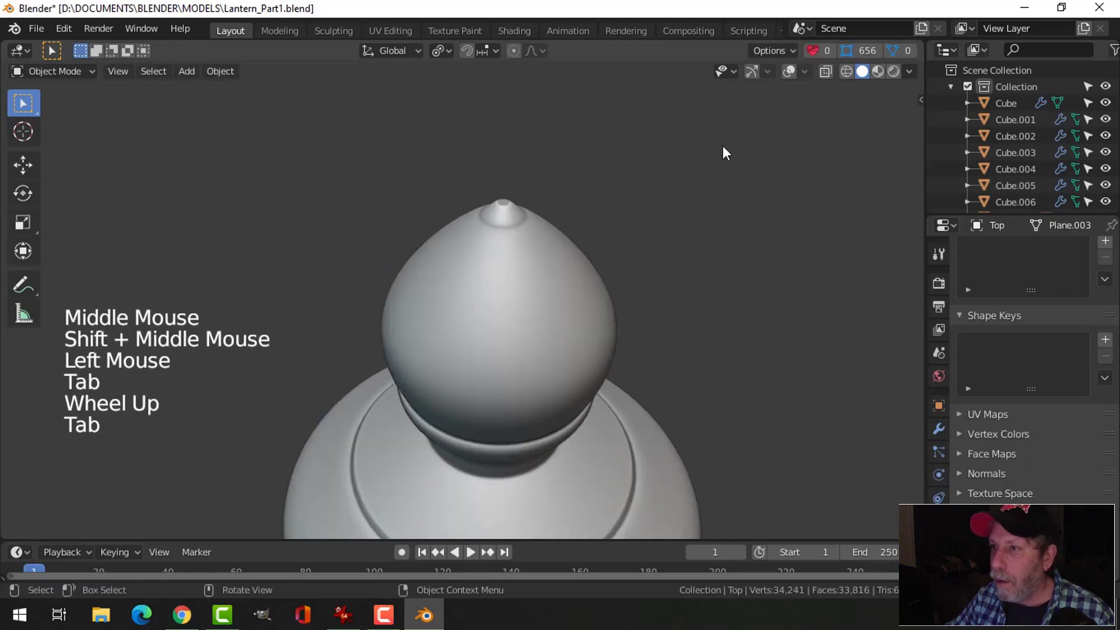
pyautogui.click(752, 71)
pyautogui.click(675, 190)
pyautogui.press('Tab')
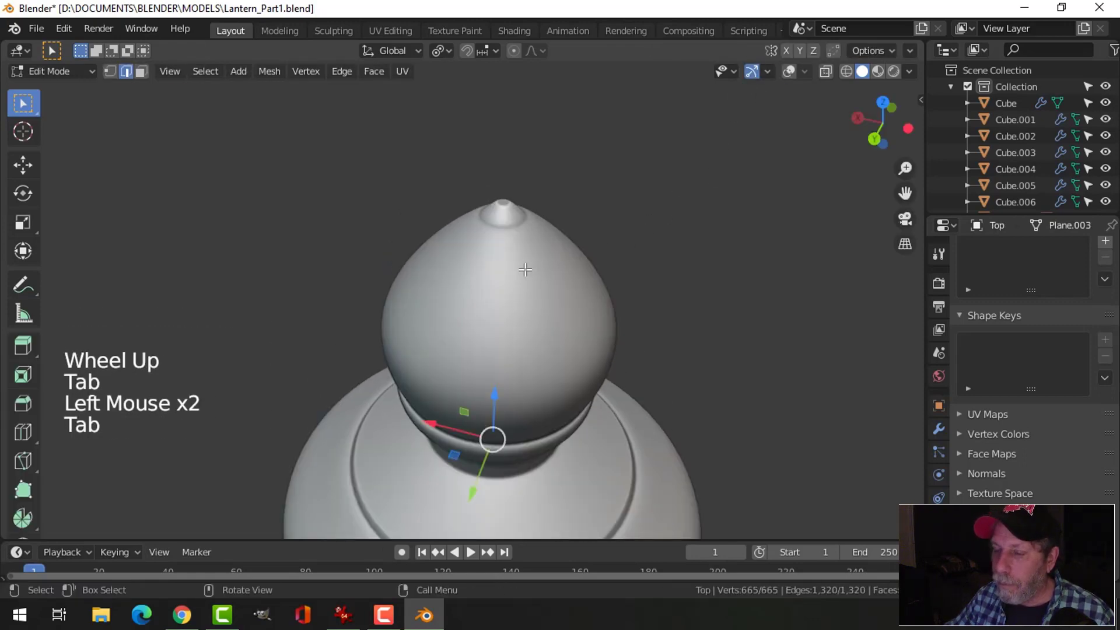
# Step: Turn the viewport overlays back on with the Top object in Edit Mode, framing the finial's wireframe
pyautogui.click(525, 268)
pyautogui.press('Tab')
pyautogui.click(578, 266)
pyautogui.press('Tab')
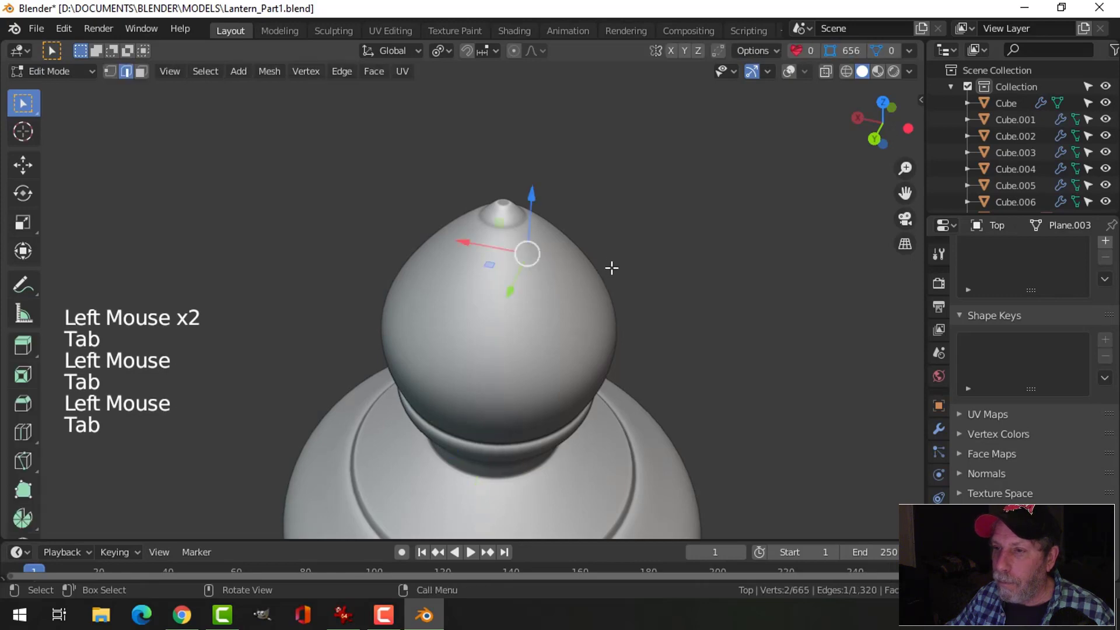
pyautogui.scroll(-1, 759, 175)
pyautogui.click(789, 71)
pyautogui.scroll(2, 636, 195)
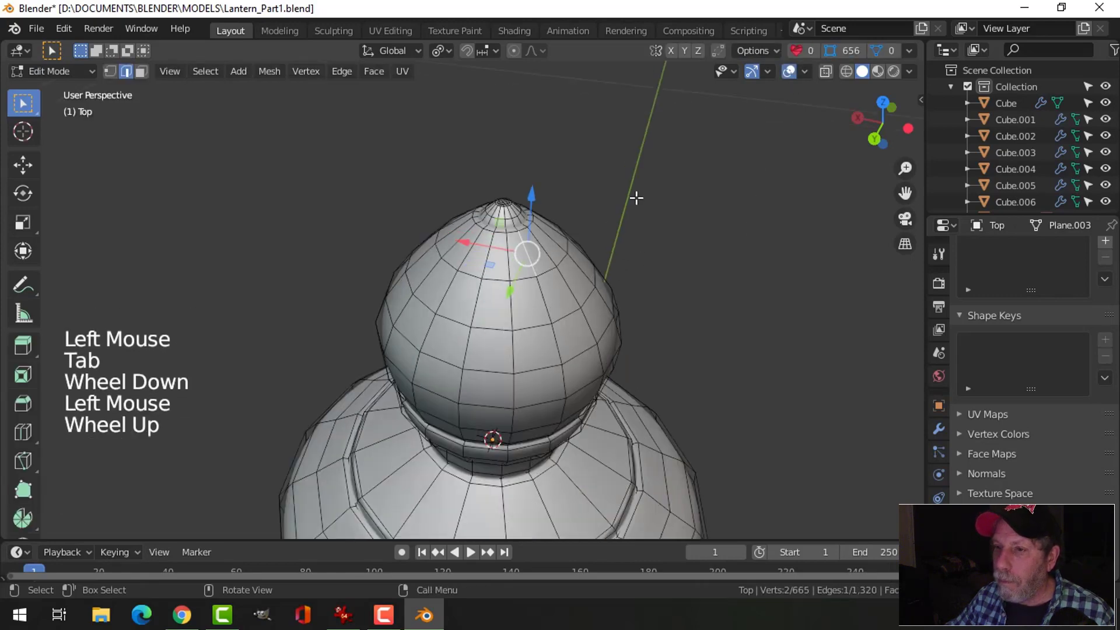
# Step: Add an edge loop around the base of the finial's pointed tip to sharpen its crease, and return to Object Mode
pyautogui.hotkey('alt', 'a')
pyautogui.keyDown('shift'); pyautogui.moveTo(603, 208); pyautogui.dragTo(607, 238, button='middle'); pyautogui.keyUp('shift')
pyautogui.scroll(1, 573, 236)
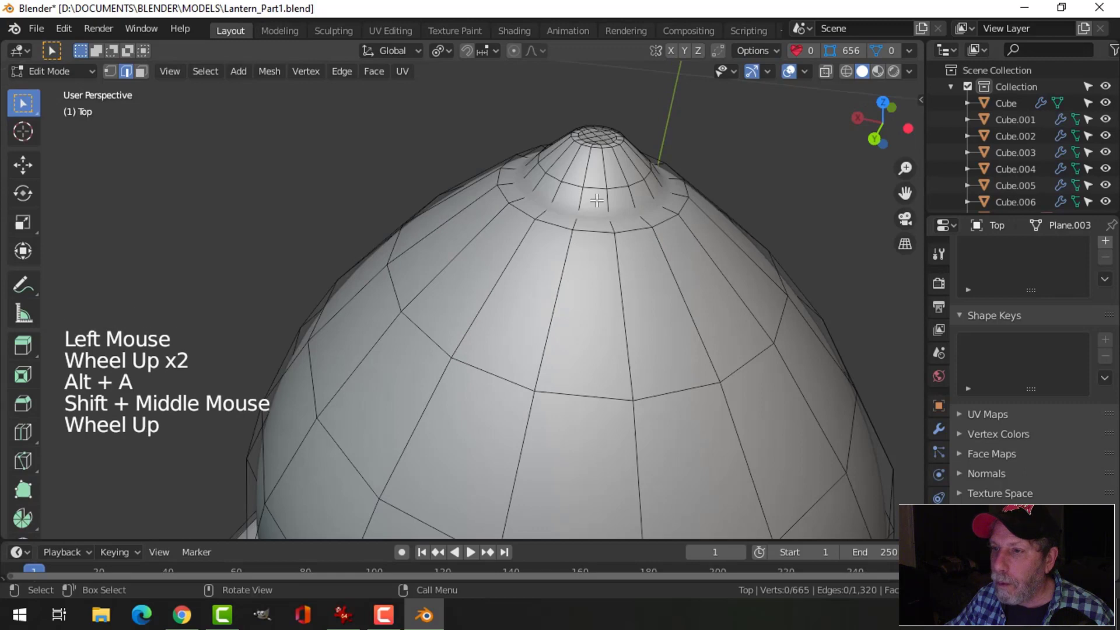
pyautogui.hotkey('ctrl', 'r')
pyautogui.click(581, 199)
pyautogui.click(582, 205)
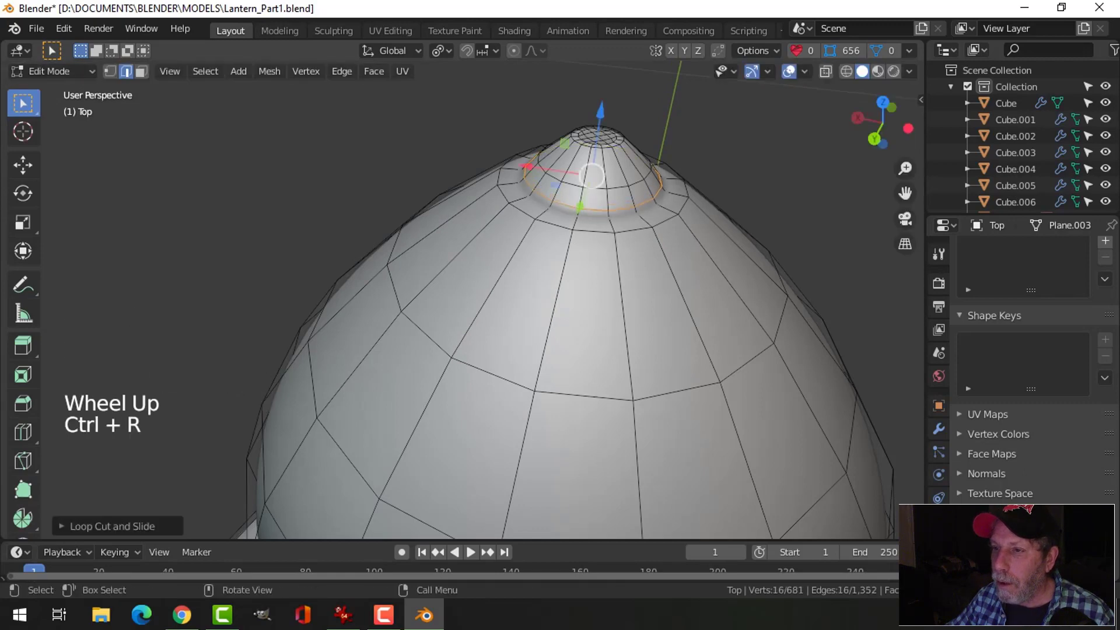
pyautogui.press('Tab')
pyautogui.scroll(-2, 694, 263)
pyautogui.hotkey('alt', 'a')
pyautogui.scroll(-3, 642, 350)
pyautogui.moveTo(615, 360); pyautogui.dragTo(603, 290, button='middle')
pyautogui.scroll(1, 580, 278)
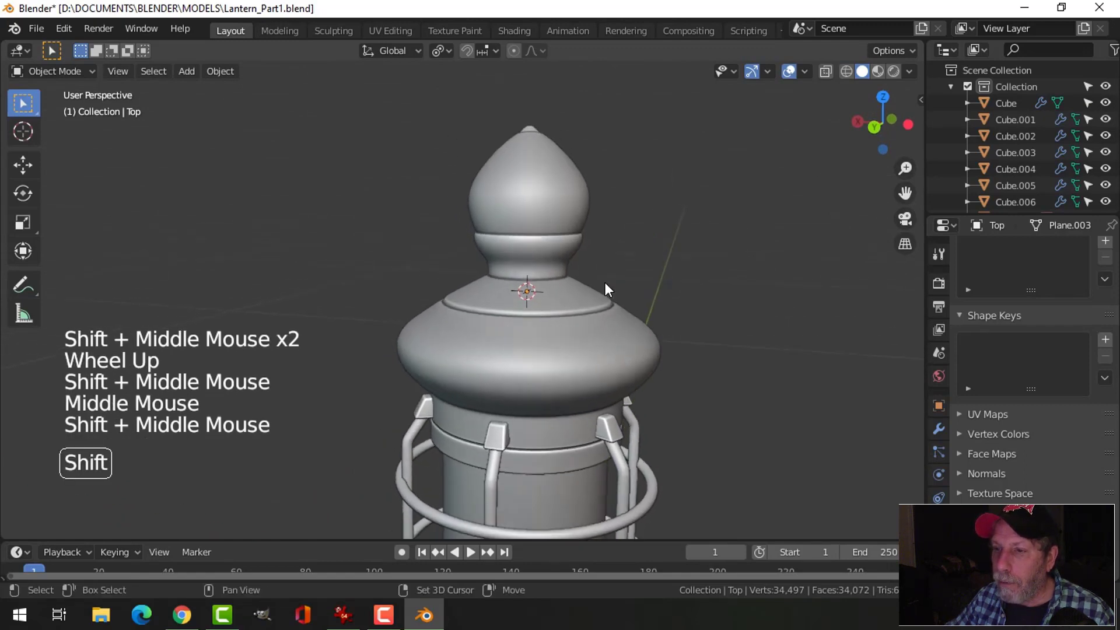
# Step: Scale up the horizontal edge loop on the finial bulb's upper half by about 1.02, and return to Object Mode
pyautogui.click(563, 217)
pyautogui.press('Tab')
pyautogui.scroll(3, 640, 209)
pyautogui.keyDown('shift'); pyautogui.moveTo(639, 209); pyautogui.dragTo(606, 298, button='middle'); pyautogui.keyUp('shift')
pyautogui.press('KP_1')
pyautogui.hotkey('alt', 'a')
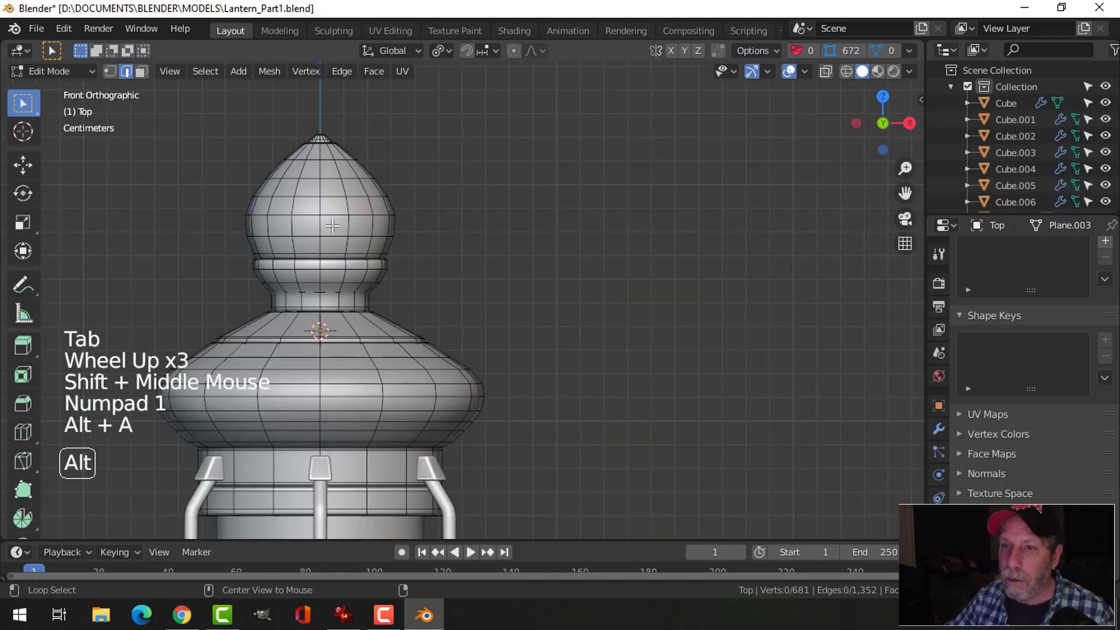
pyautogui.keyDown('shift'); pyautogui.moveTo(341, 230); pyautogui.dragTo(360, 248, button='middle'); pyautogui.keyUp('shift')
pyautogui.keyDown('alt'); pyautogui.keyDown('shift'); pyautogui.click(324, 216); pyautogui.keyUp('shift'); pyautogui.keyUp('alt')
pyautogui.scroll(1, 445, 227)
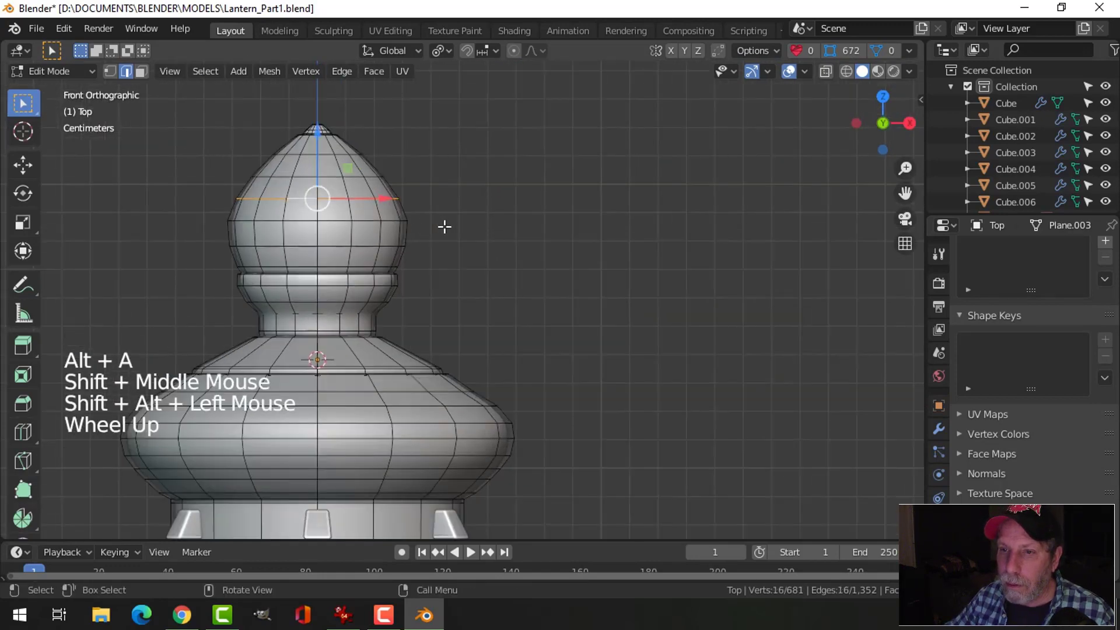
pyautogui.keyDown('shift'); pyautogui.moveTo(459, 231); pyautogui.dragTo(533, 246, button='middle'); pyautogui.keyUp('shift')
pyautogui.press('s')
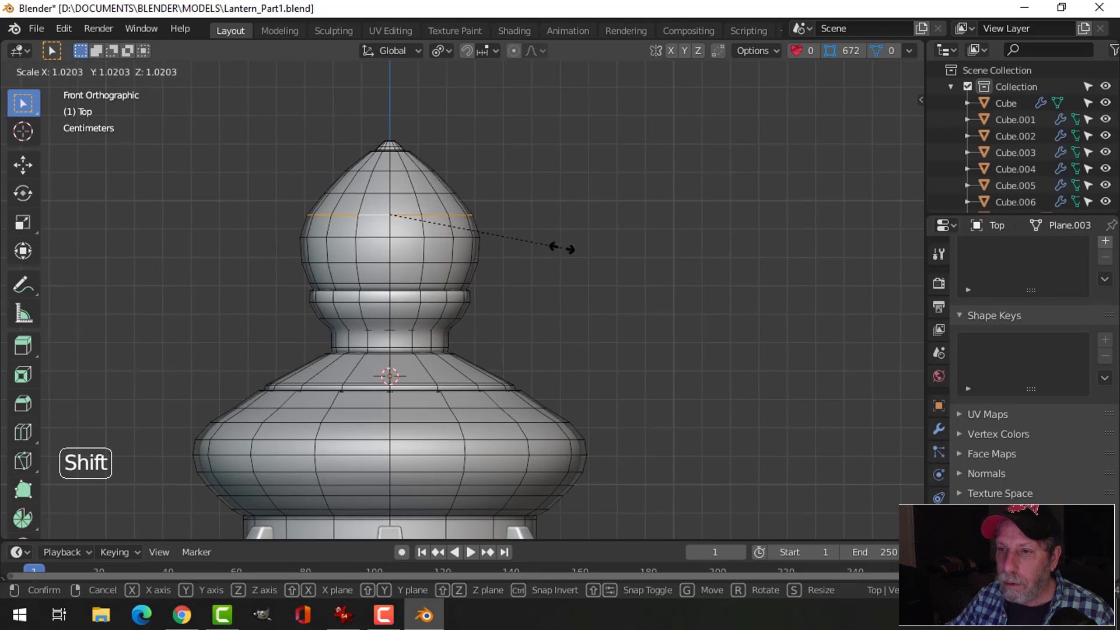
pyautogui.click(561, 248)
pyautogui.press('Tab')
pyautogui.scroll(-2, 547, 267)
pyautogui.hotkey('alt', 'a')
# Step: Open the Bottom object's mesh in Edit Mode with the lantern's base framed
pyautogui.scroll(-2, 542, 289)
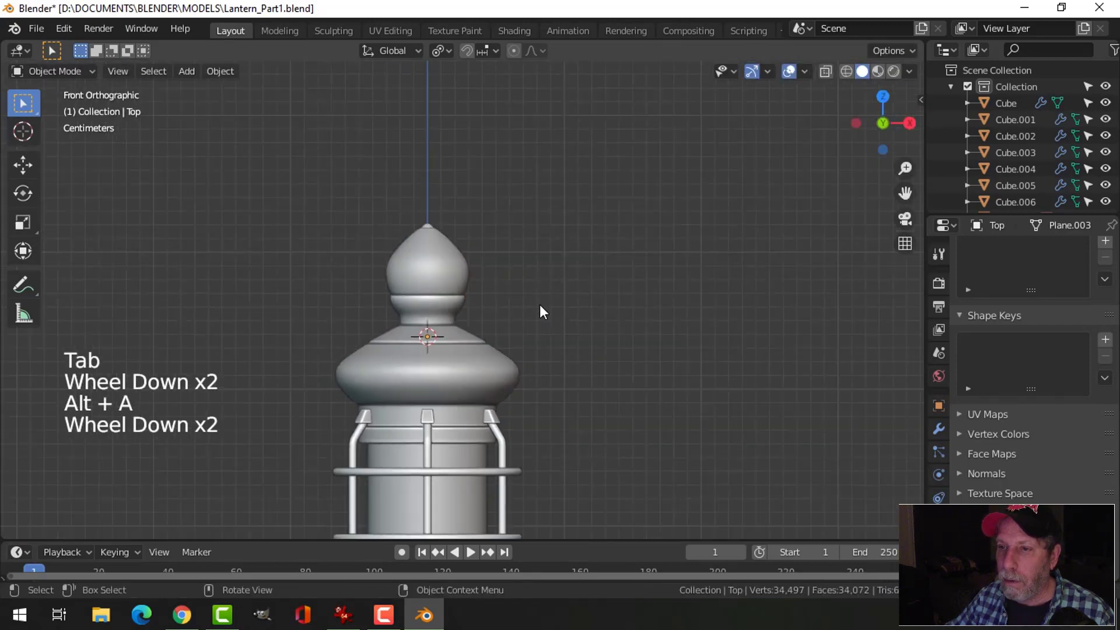
pyautogui.moveTo(541, 306); pyautogui.dragTo(490, 352, button='middle')
pyautogui.scroll(-2, 519, 343)
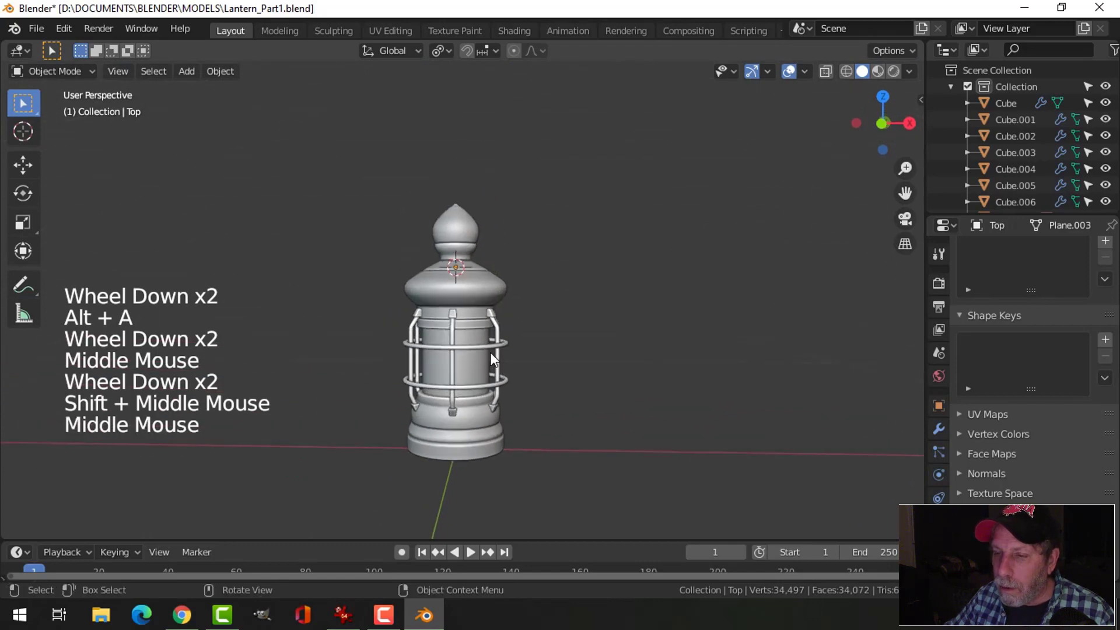
pyautogui.scroll(3, 502, 349)
pyautogui.keyDown('shift'); pyautogui.moveTo(566, 324); pyautogui.dragTo(562, 282, button='middle'); pyautogui.keyUp('shift')
pyautogui.keyDown('shift'); pyautogui.moveTo(536, 371); pyautogui.dragTo(538, 293, button='middle'); pyautogui.keyUp('shift')
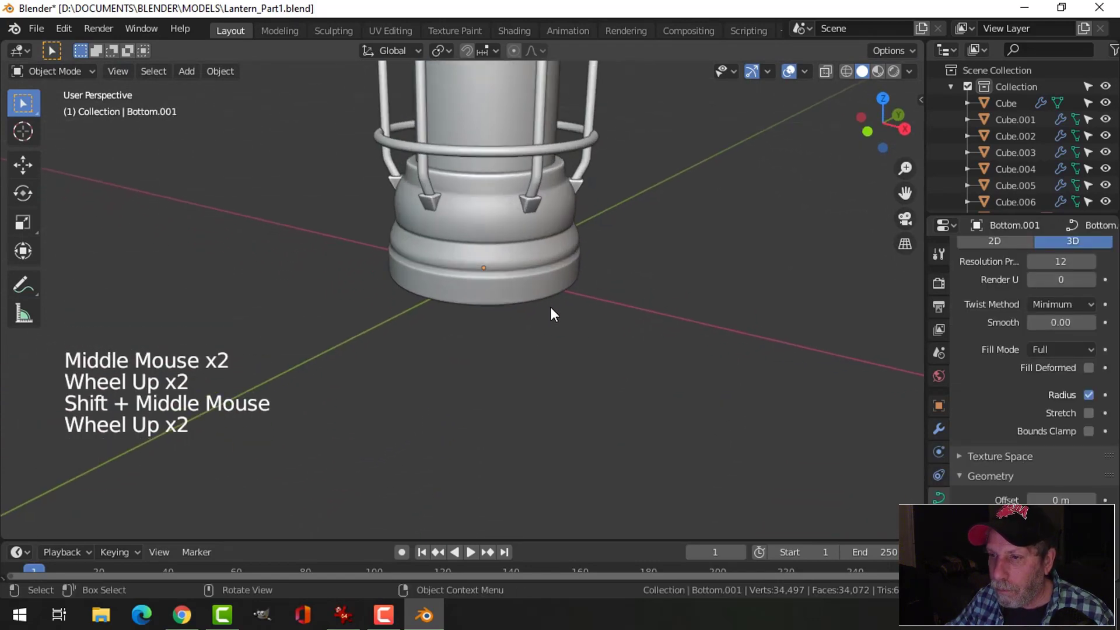
pyautogui.scroll(2, 551, 307)
pyautogui.moveTo(560, 301); pyautogui.dragTo(563, 254, button='middle')
pyautogui.scroll(3, 542, 292)
pyautogui.click(558, 311)
pyautogui.press('Tab')
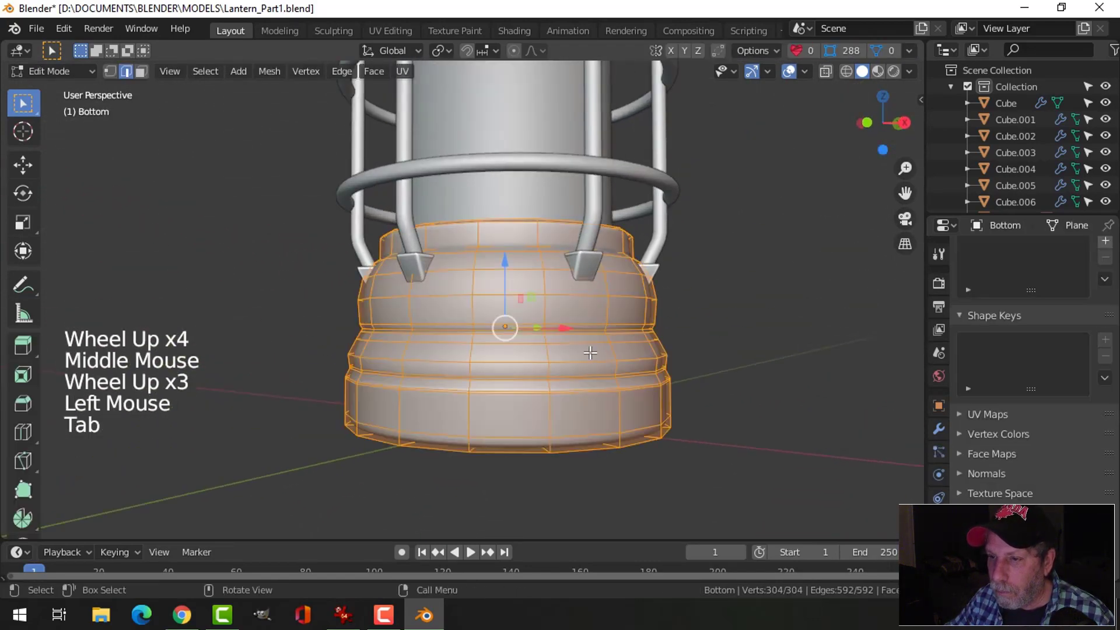
# Step: Edge-slide the loop at the groove in the middle of the base slightly downward, and return to Object Mode
pyautogui.scroll(8, 590, 357)
pyautogui.hotkey('alt', 'a')
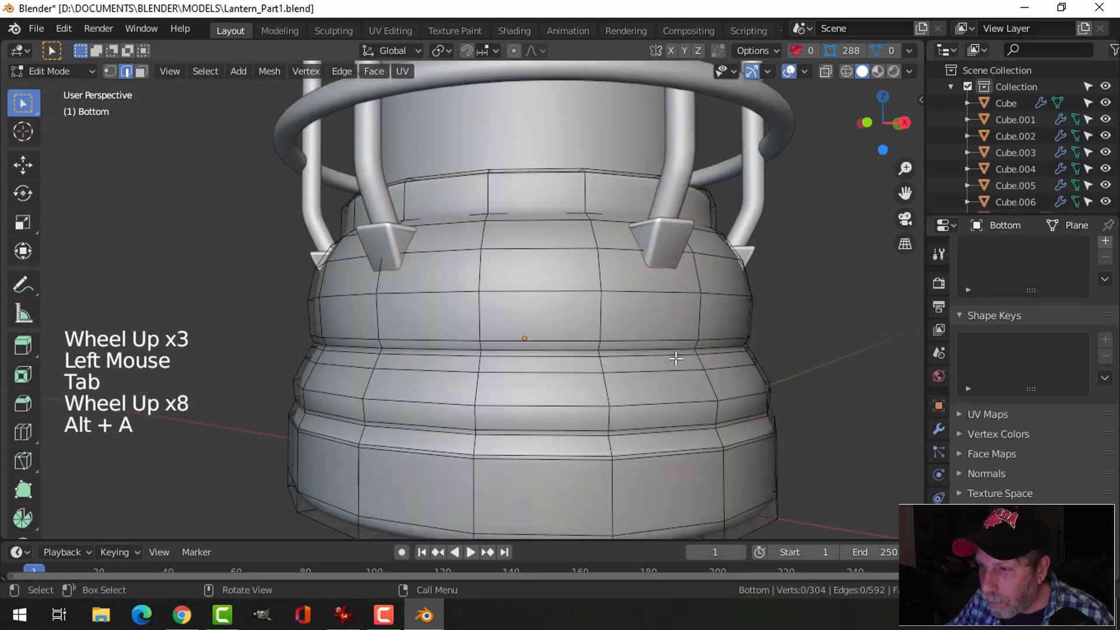
pyautogui.keyDown('alt'); pyautogui.keyDown('shift'); pyautogui.click(646, 345); pyautogui.keyUp('shift'); pyautogui.keyUp('alt')
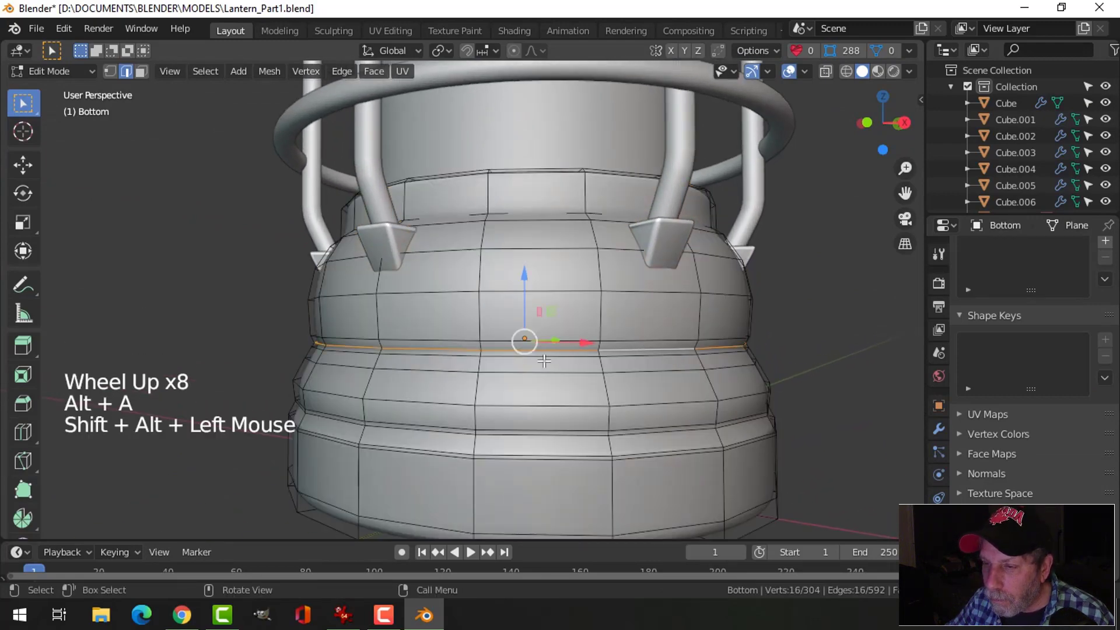
pyautogui.hotkey('alt', 'a')
pyautogui.keyDown('alt'); pyautogui.keyDown('shift'); pyautogui.click(656, 368); pyautogui.keyUp('shift'); pyautogui.keyUp('alt')
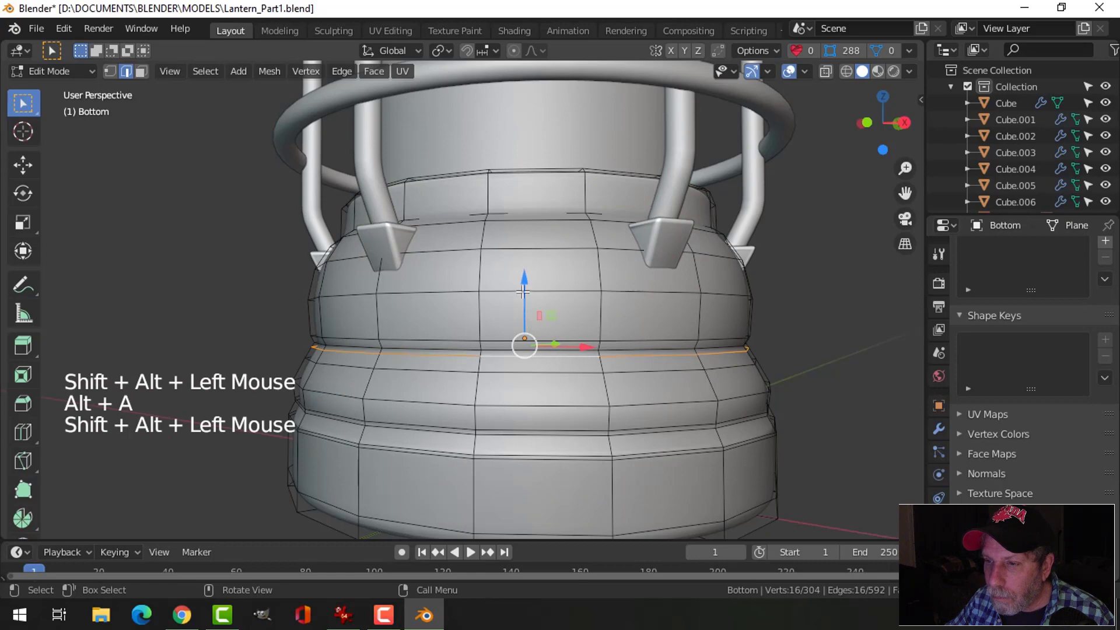
pyautogui.press('g')
pyautogui.press('g')
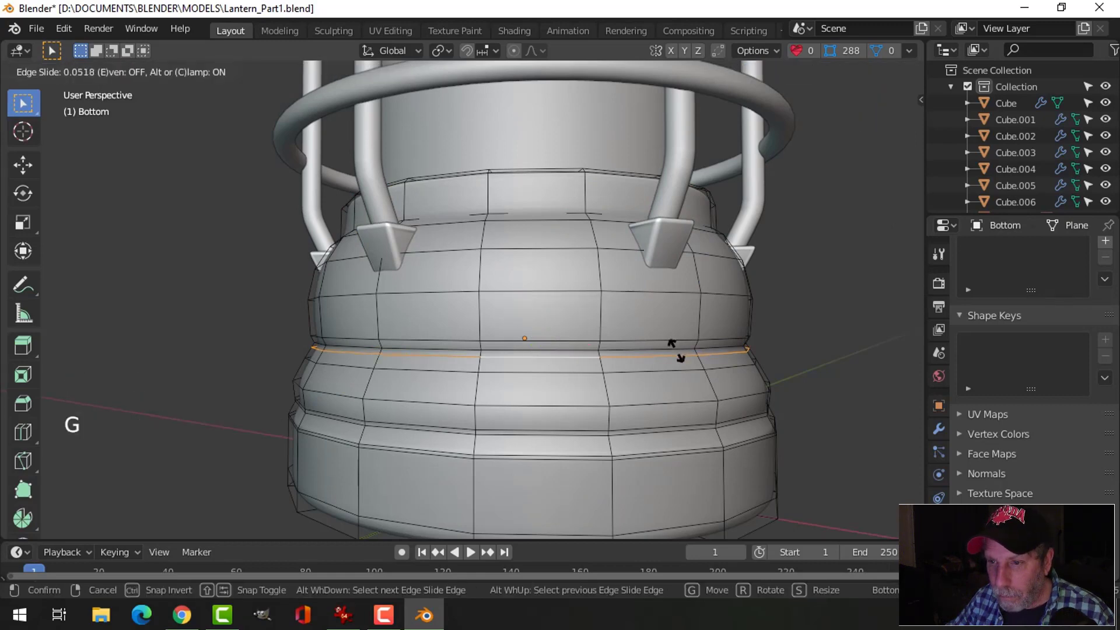
pyautogui.click(668, 357)
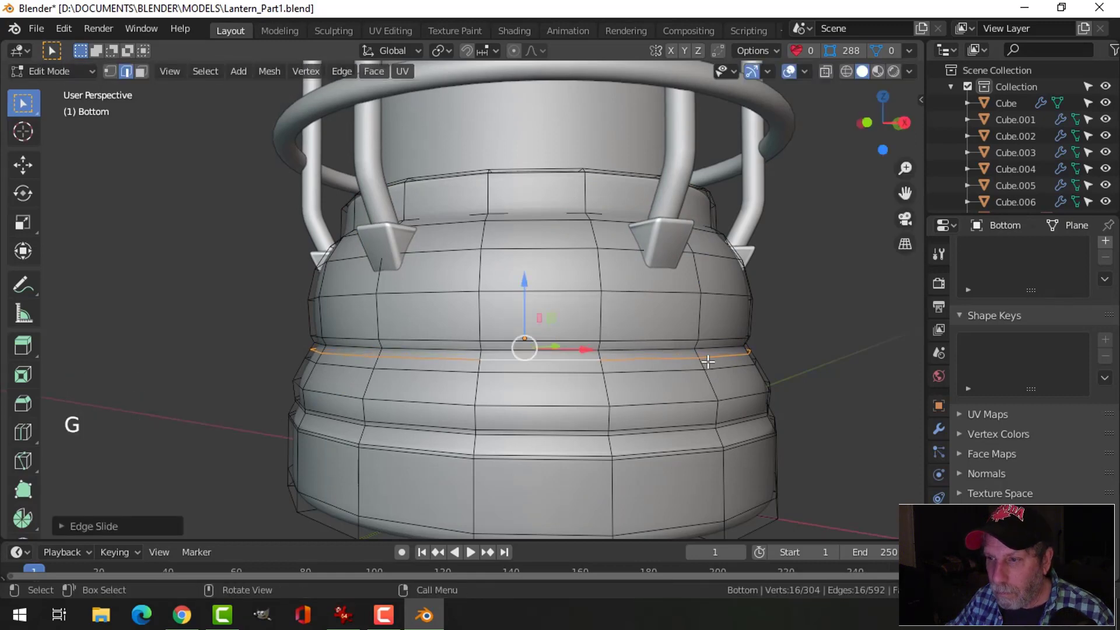
pyautogui.press('Tab')
pyautogui.scroll(-2, 708, 361)
pyautogui.hotkey('alt', 'a')
# Step: Hide the viewport gizmos and overlays and examine the whole lantern after the mesh adjustments
pyautogui.scroll(-4, 642, 323)
pyautogui.scroll(-1, 596, 301)
pyautogui.moveTo(596, 301)
pyautogui.mouseDown(button='middle')
pyautogui.moveTo(596, 321)
pyautogui.moveTo(596, 307)
pyautogui.mouseUp(button='middle')
pyautogui.scroll(-7, 592, 302)
pyautogui.keyDown('shift'); pyautogui.moveTo(561, 274); pyautogui.dragTo(582, 385, button='middle'); pyautogui.keyUp('shift')
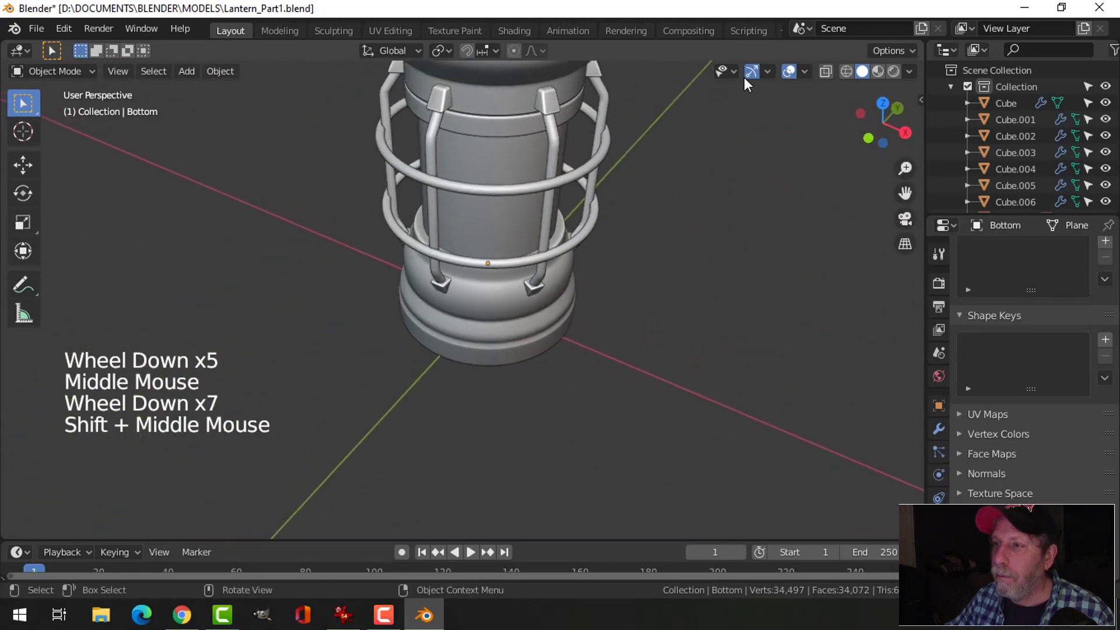
pyautogui.click(754, 71)
pyautogui.click(797, 71)
pyautogui.press('a')
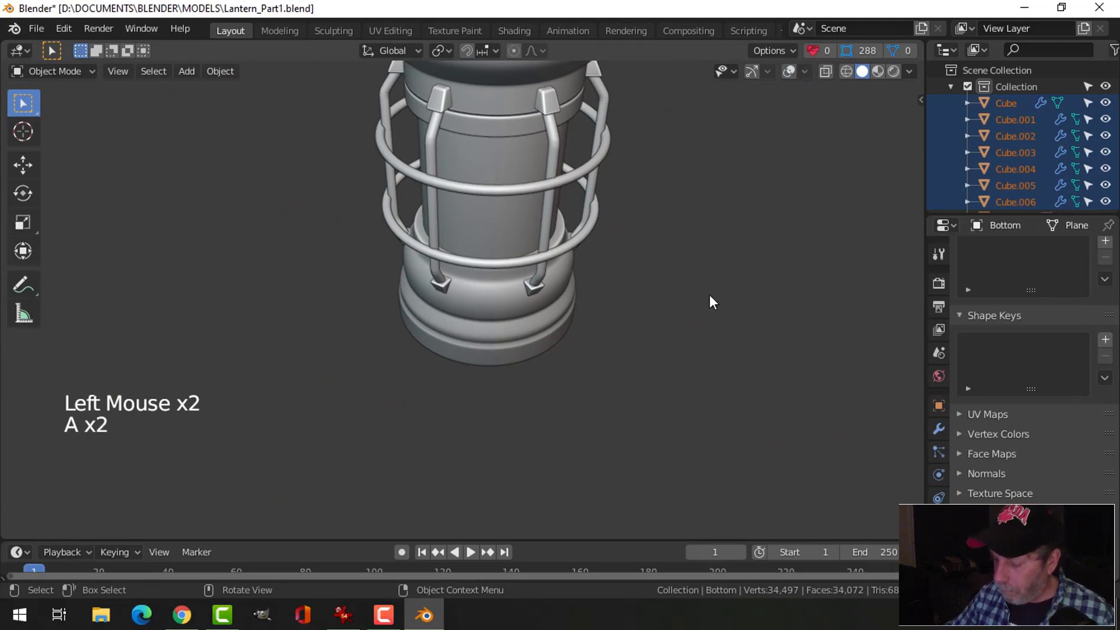
pyautogui.scroll(-4, 694, 295)
pyautogui.moveTo(675, 300); pyautogui.dragTo(601, 326, button='middle')
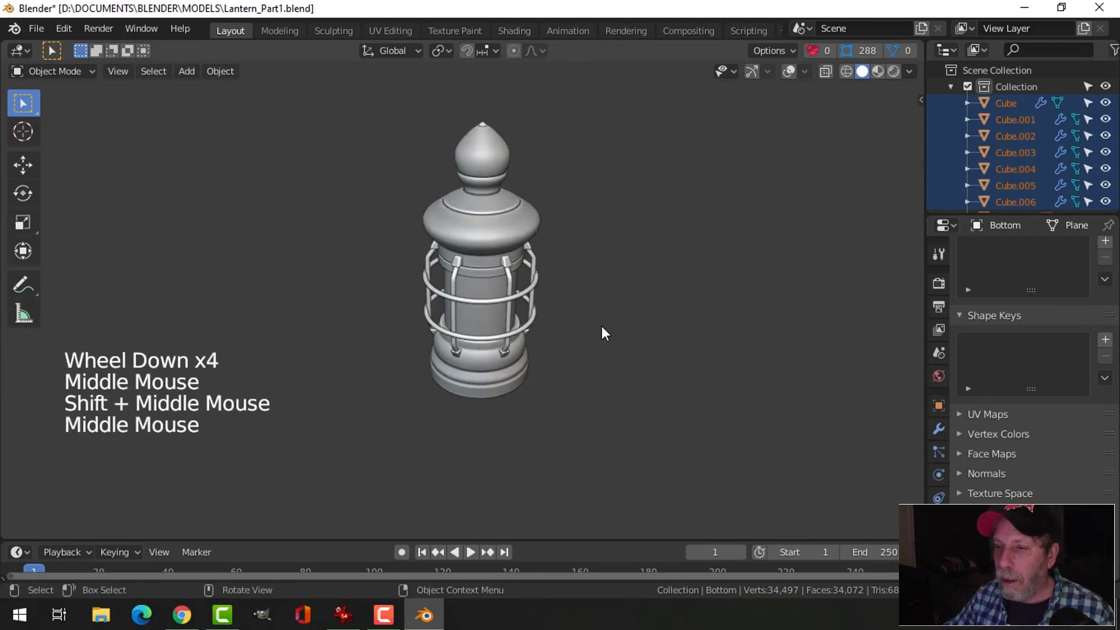
# Step: Show the viewport gizmos and overlays again and deselect all objects
pyautogui.click(753, 72)
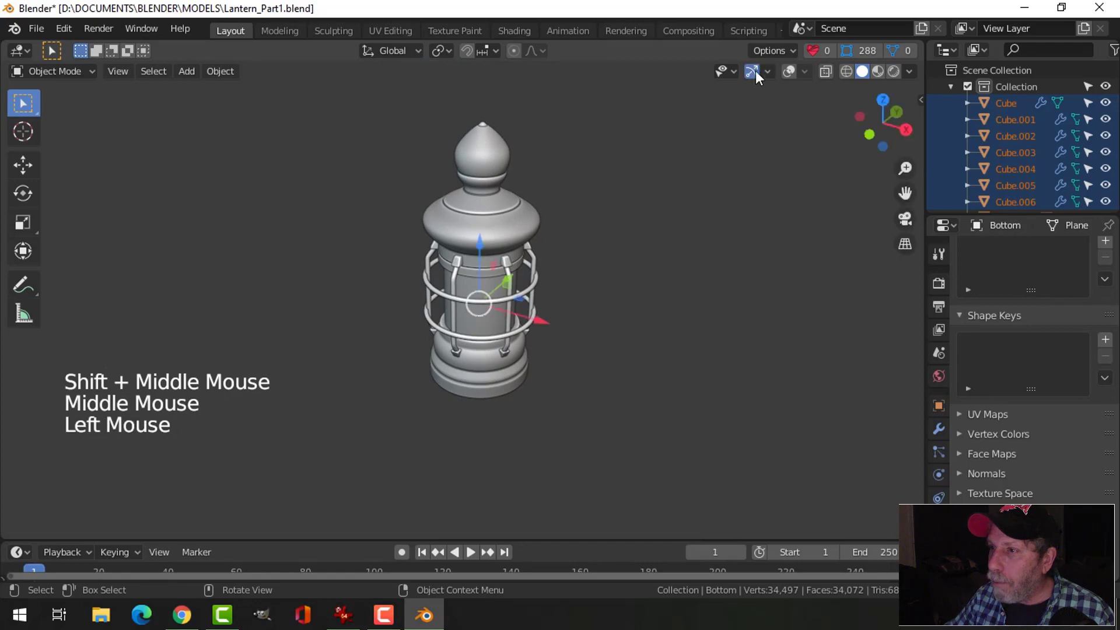
pyautogui.click(788, 71)
pyautogui.hotkey('alt', 'a')
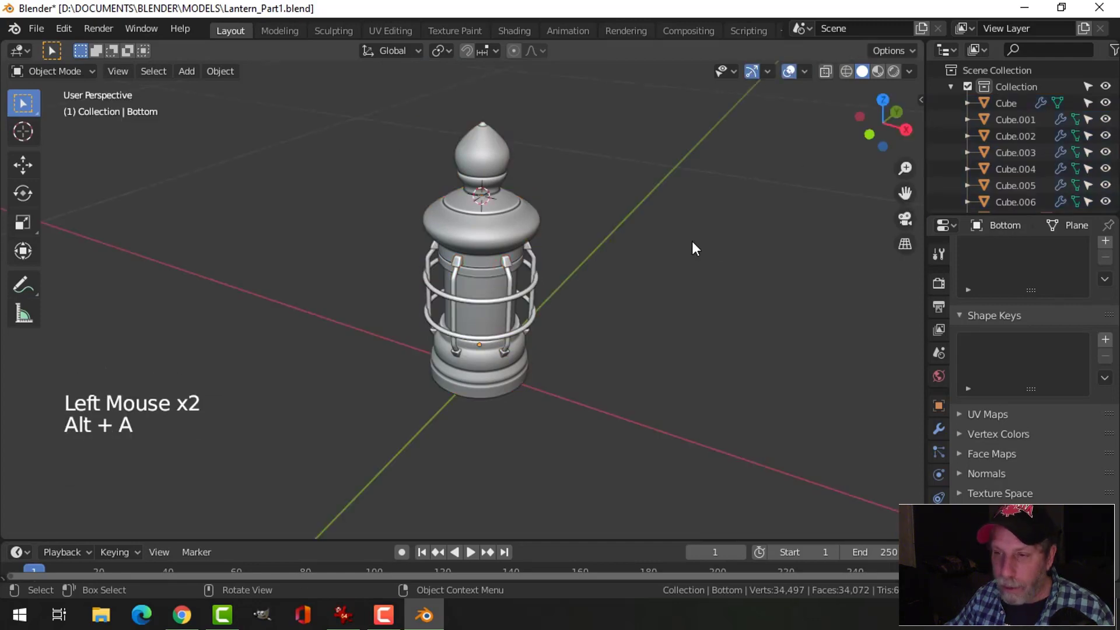
# Step: Add a mesh circle around the lantern and scale it down to ground-disc size
pyautogui.hotkey('shift', 'a')
pyautogui.moveTo(680, 236)
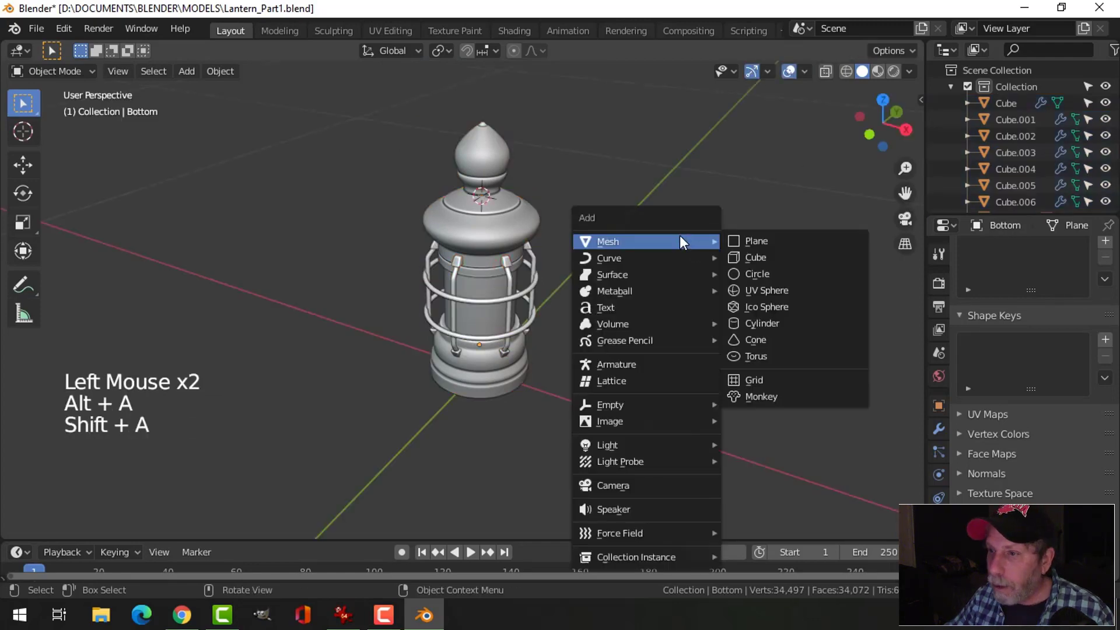
pyautogui.click(763, 274)
pyautogui.scroll(-7, 691, 270)
pyautogui.press('s')
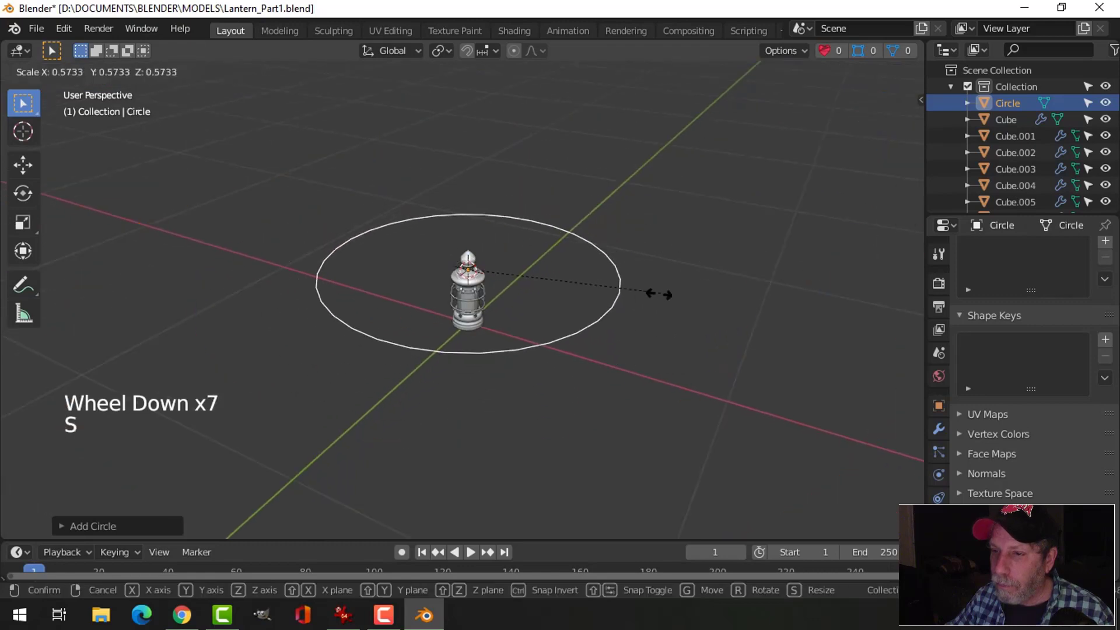
pyautogui.click(596, 305)
pyautogui.moveTo(625, 280); pyautogui.dragTo(637, 225, button='middle')
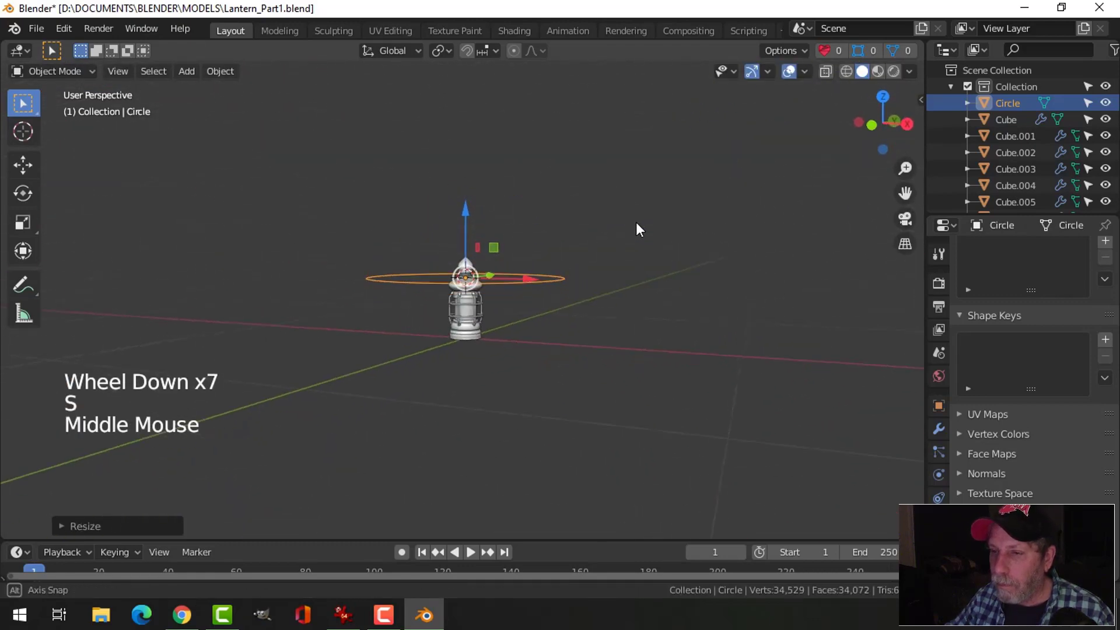
# Step: Fill the circle with a face in Edit Mode and lower it to the bottom of the lantern
pyautogui.press('Tab')
pyautogui.press('f')
pyautogui.moveTo(469, 217); pyautogui.dragTo(473, 275)
pyautogui.scroll(4, 587, 308)
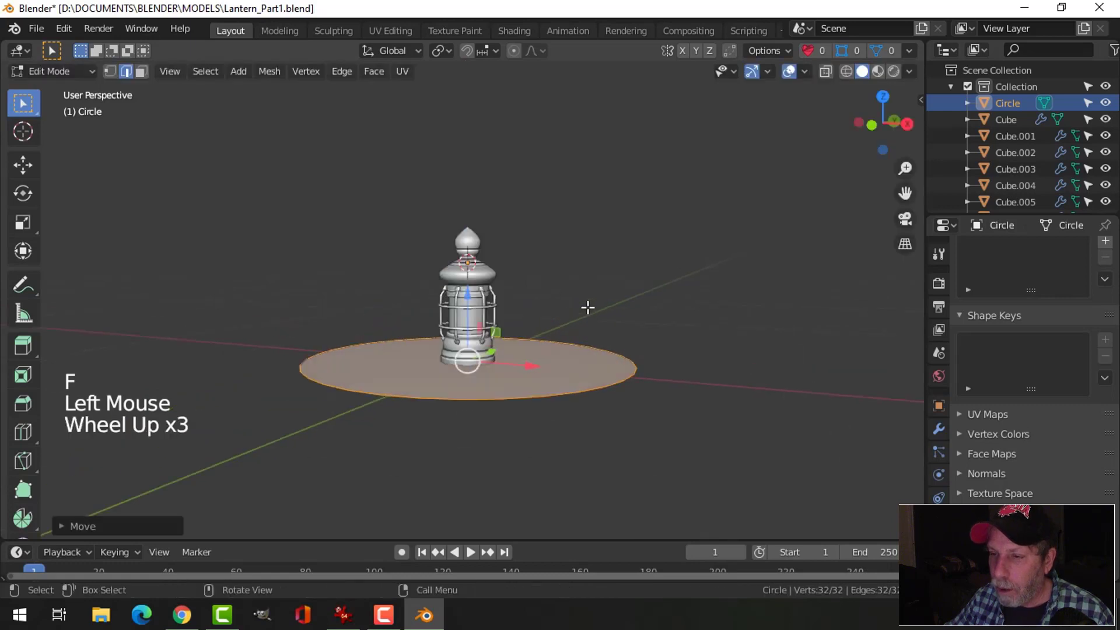
# Step: Nudge the ground disc down under the base, scale it by about 0.735, and return to Object Mode
pyautogui.moveTo(600, 314); pyautogui.dragTo(607, 318, button='middle')
pyautogui.moveTo(472, 294); pyautogui.dragTo(474, 300)
pyautogui.press('s')
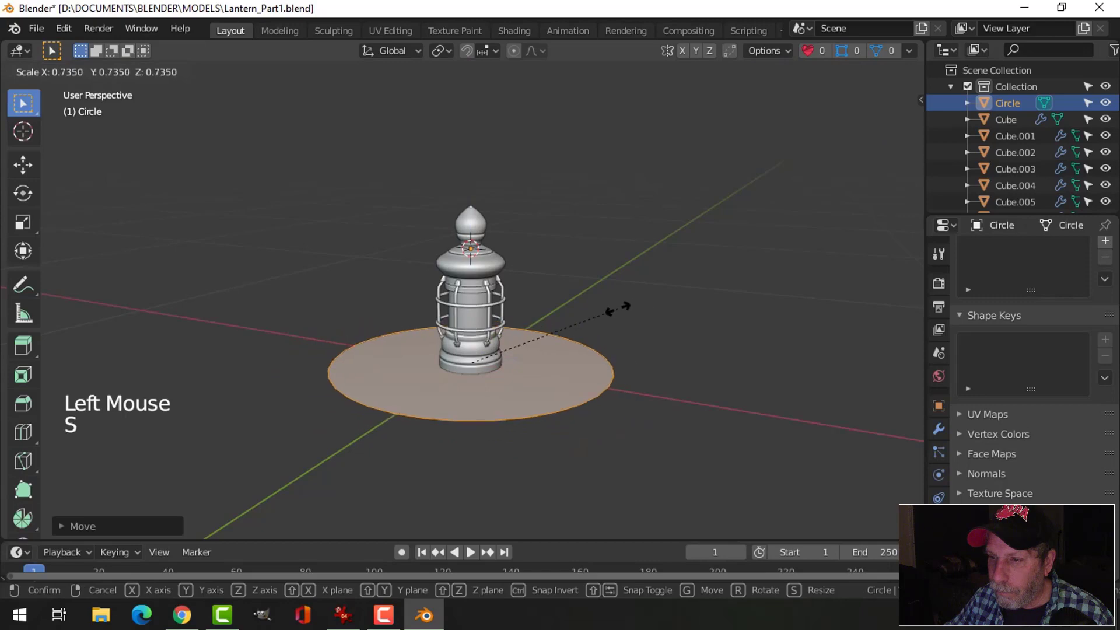
pyautogui.click(613, 310)
pyautogui.press('Tab')
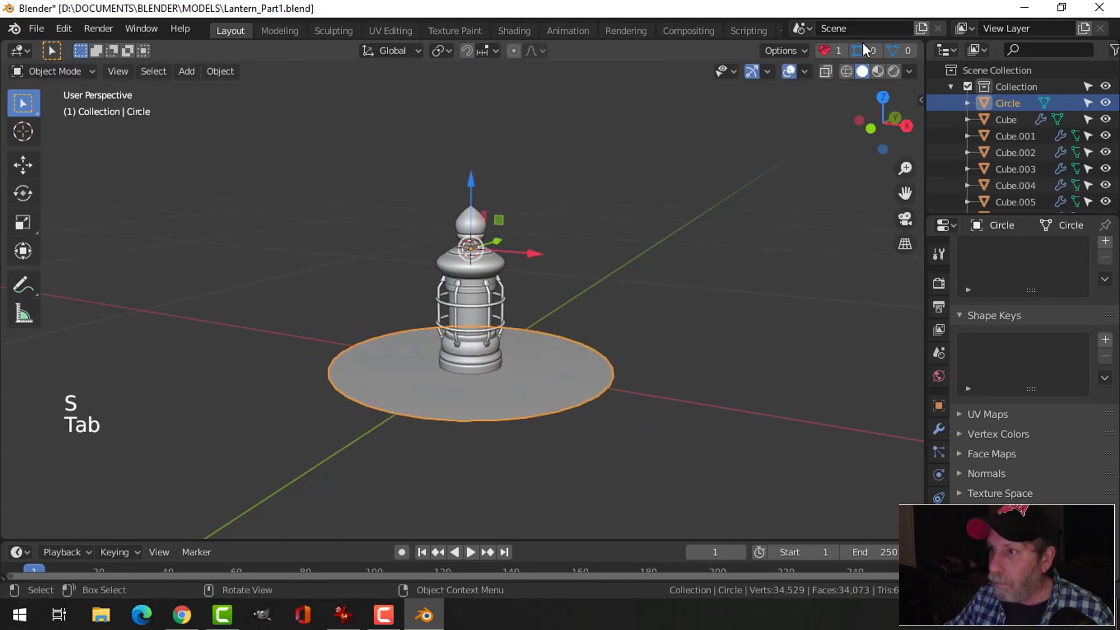
# Step: Enable shadows in the viewport shading, deselect everything, and hide the gizmos and overlays for a clean view
pyautogui.click(910, 72)
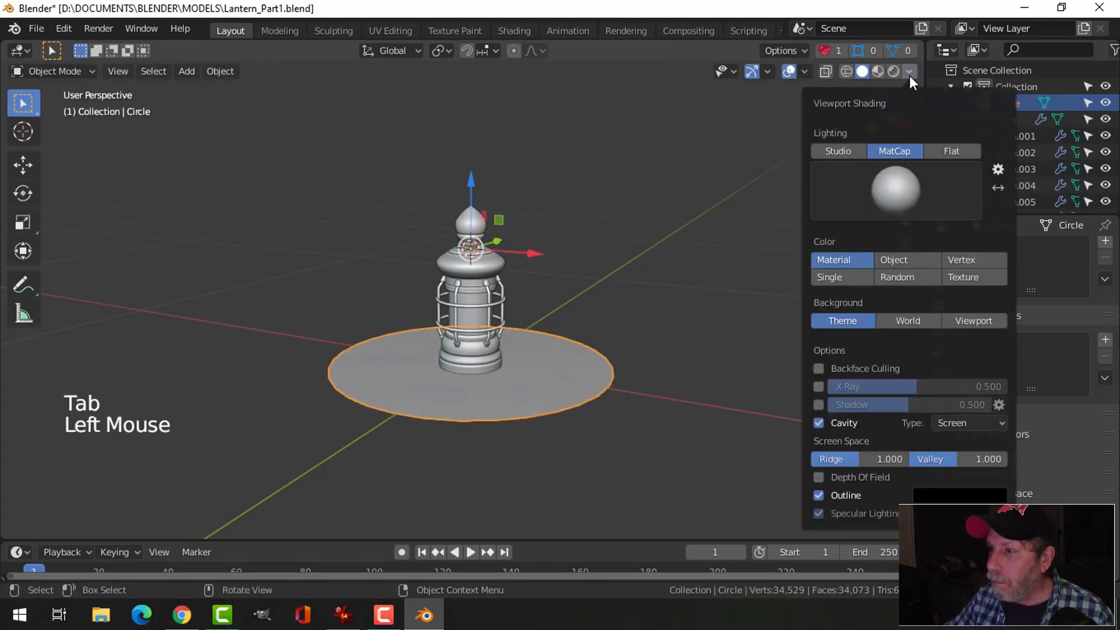
pyautogui.click(818, 405)
pyautogui.moveTo(665, 309); pyautogui.dragTo(731, 167, button='middle')
pyautogui.hotkey('alt', 'a')
pyautogui.click(752, 73)
pyautogui.click(792, 72)
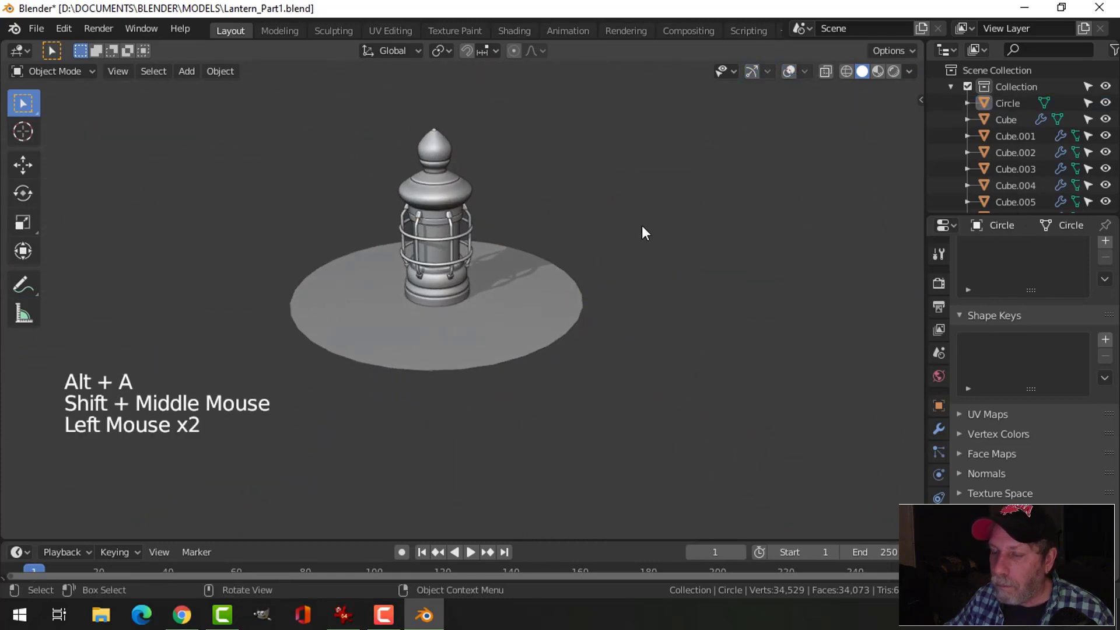
pyautogui.scroll(2, 648, 225)
pyautogui.moveTo(678, 219)
pyautogui.keyDown('shift'); pyautogui.mouseDown(button='middle')
pyautogui.moveTo(740, 237)
pyautogui.moveTo(723, 201)
pyautogui.moveTo(716, 223)
pyautogui.moveTo(647, 247)
pyautogui.moveTo(660, 261)
pyautogui.mouseUp(button='middle'); pyautogui.keyUp('shift')
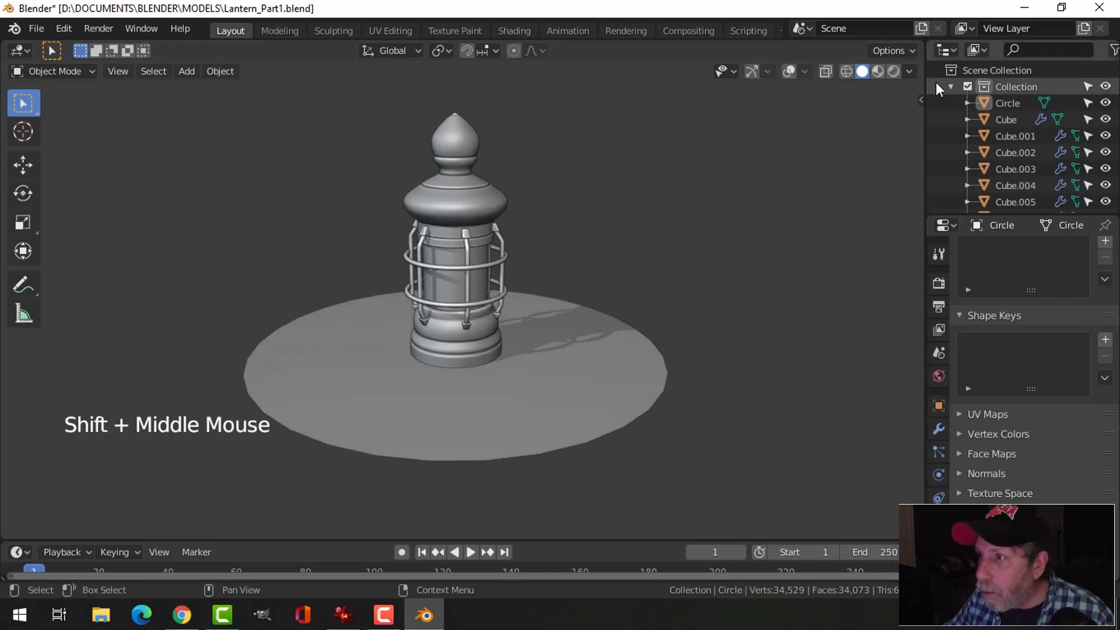
# Step: Change the viewport MatCap to the dark polished metal sphere and view the lantern with it
pyautogui.click(909, 71)
pyautogui.click(905, 197)
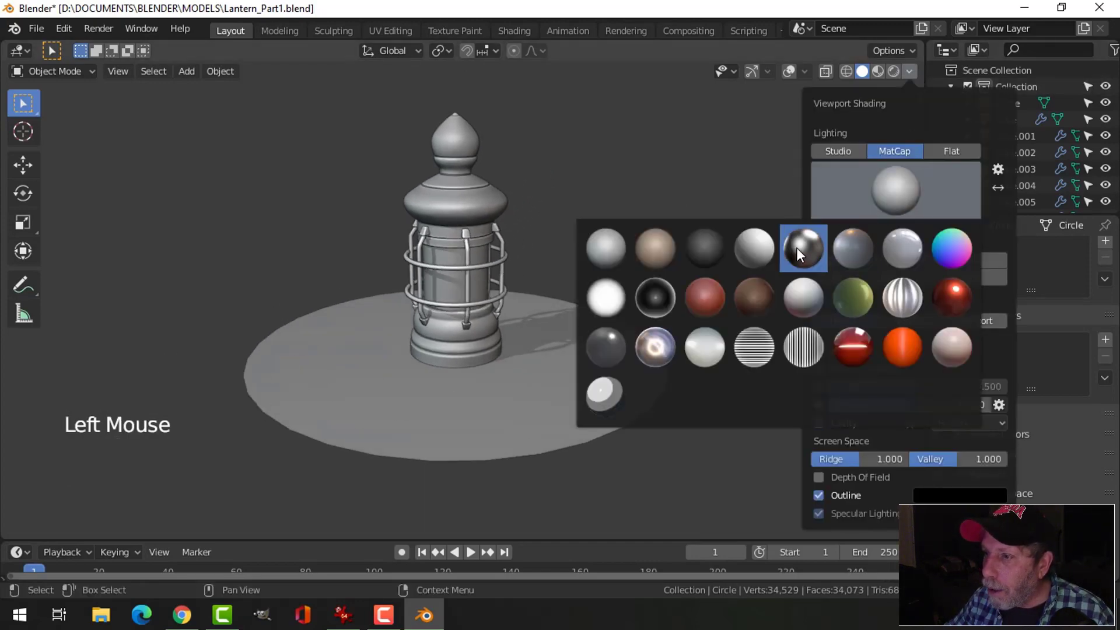
pyautogui.click(798, 245)
pyautogui.moveTo(698, 236); pyautogui.dragTo(753, 243, button='middle')
pyautogui.scroll(2, 533, 315)
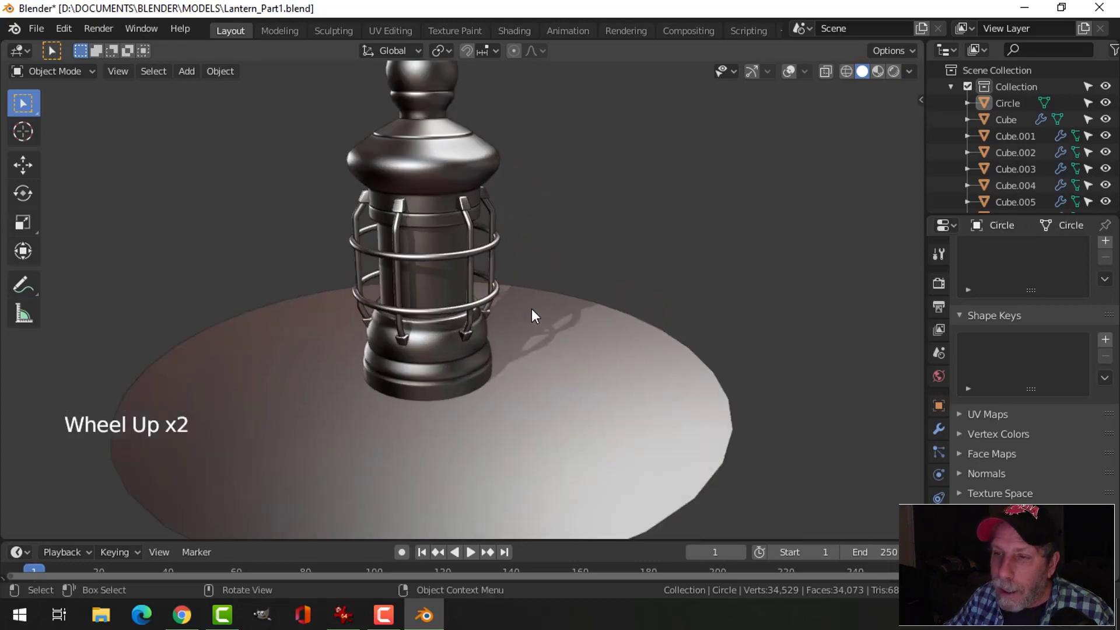
pyautogui.keyDown('shift'); pyautogui.moveTo(532, 315); pyautogui.dragTo(599, 299, button='middle'); pyautogui.keyUp('shift')
pyautogui.scroll(-1, 643, 298)
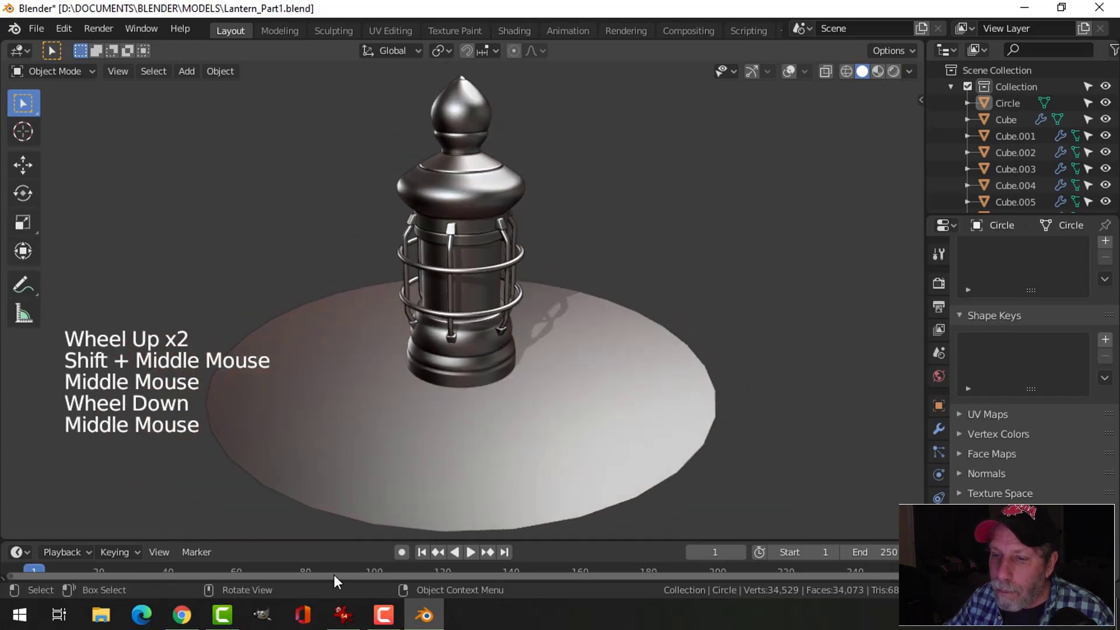
# Step: Switch to the medieval store reference image in IrfanView and set its zoom to 100 %
pyautogui.click(348, 621)
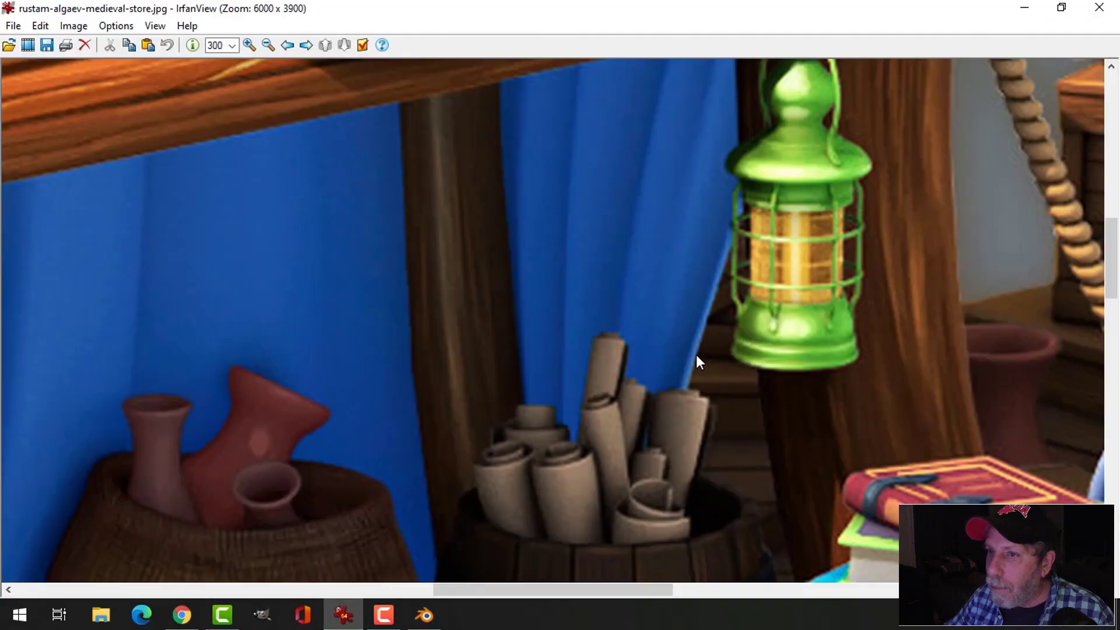
pyautogui.scroll(-1, 695, 355)
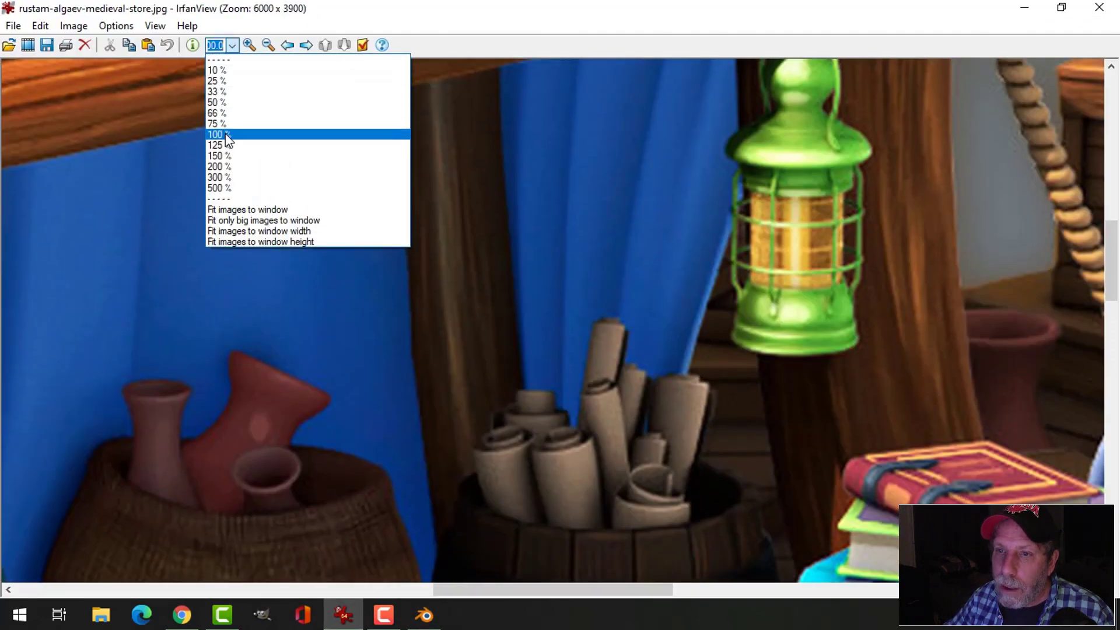
pyautogui.click(225, 133)
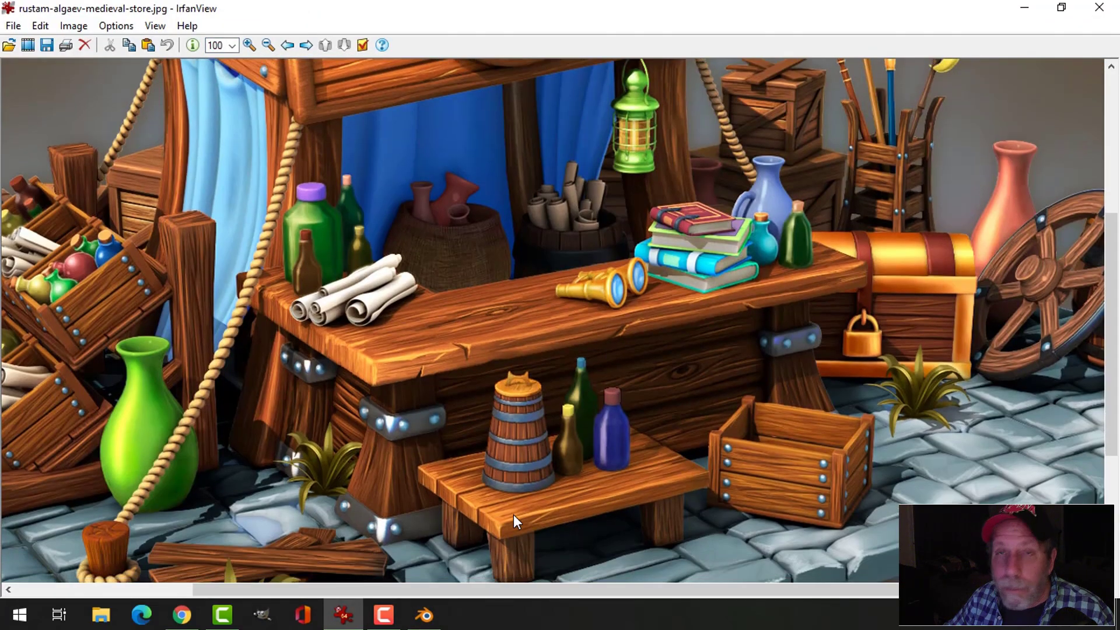